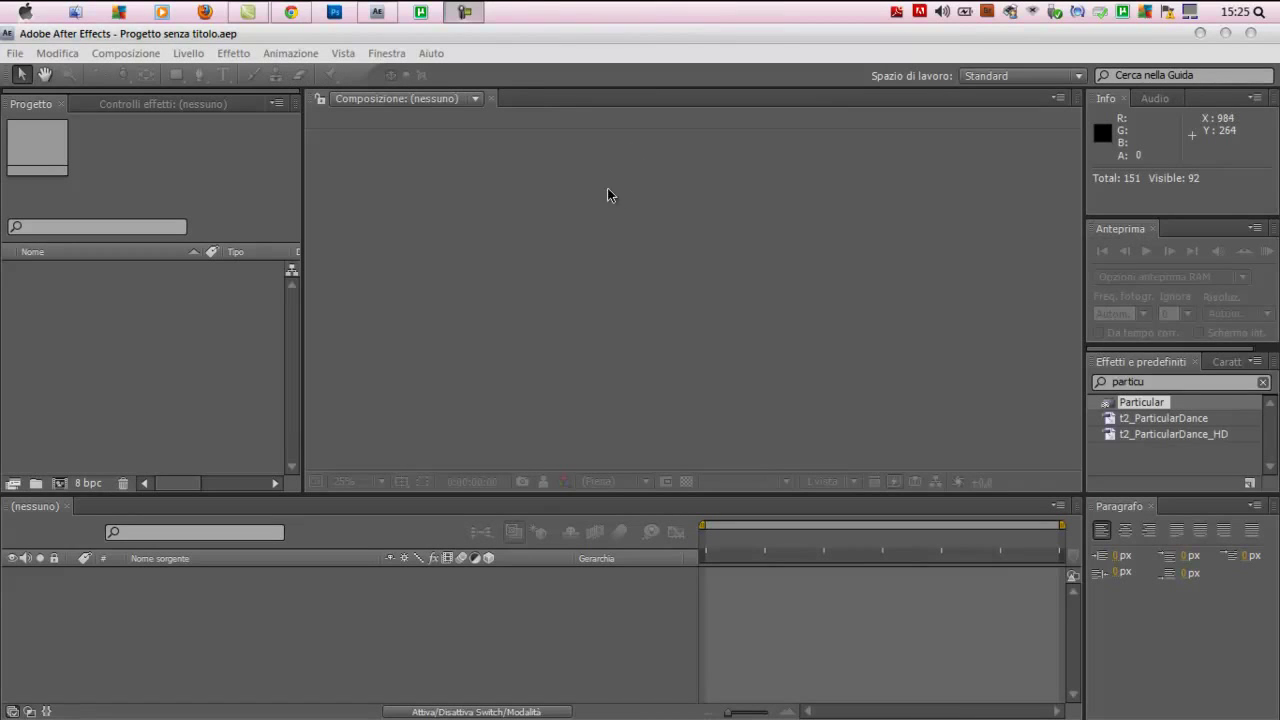
- Create Composizione 1 from the HDV/HDTV 720 29,97 preset, 1280×720, lasting 0;04;18;00
{"action": "left_click", "coordinate": [111, 55]}
{"action": "left_click", "coordinate": [155, 77]}
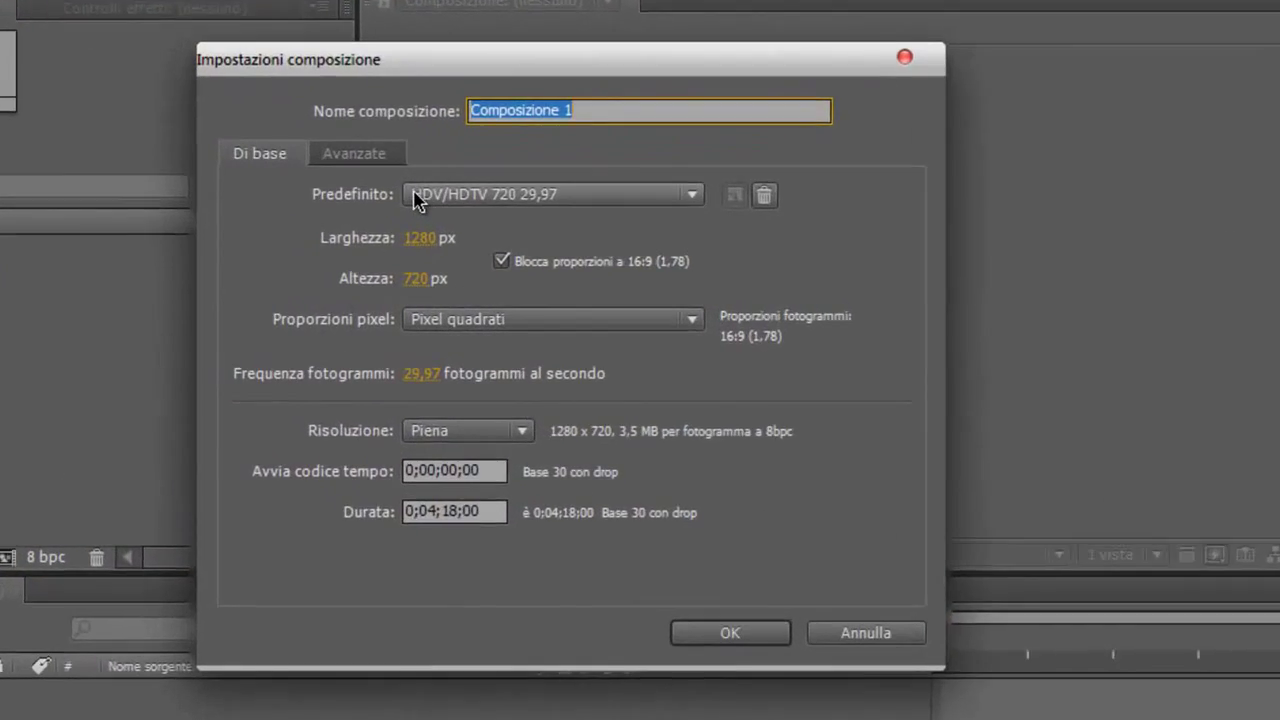
{"action": "left_click", "coordinate": [336, 230]}
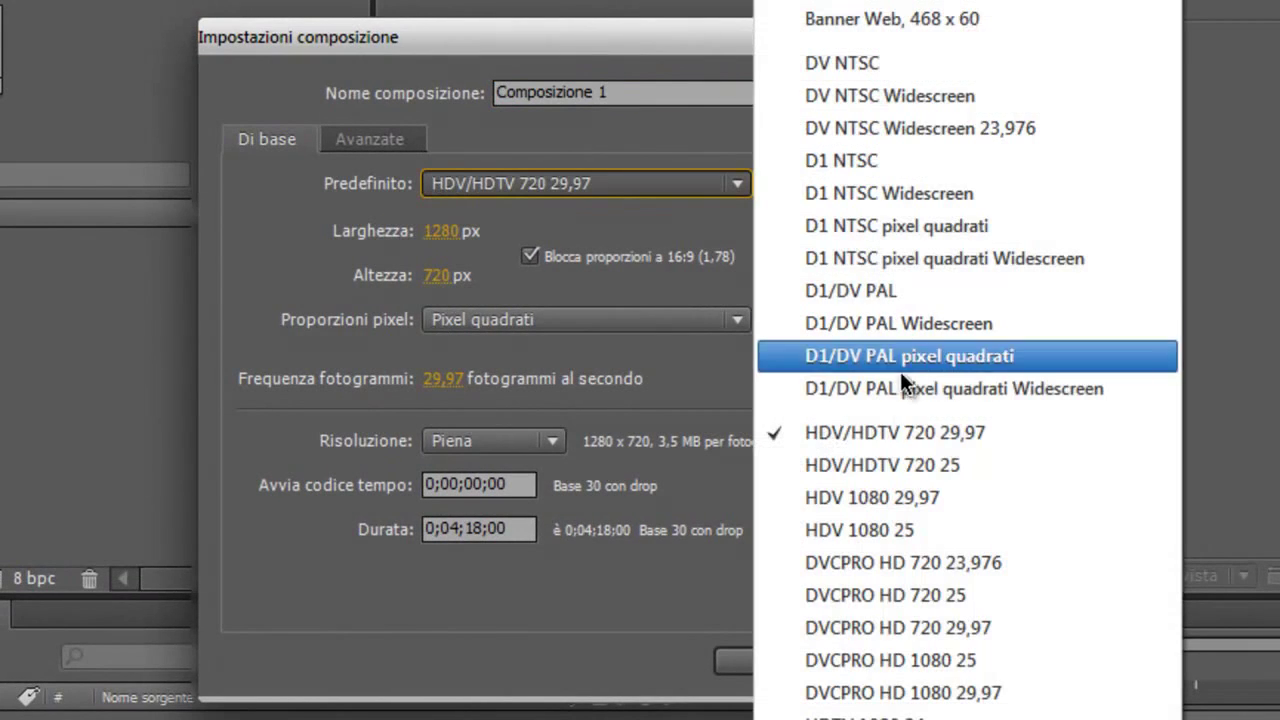
{"action": "left_click", "coordinate": [974, 432]}
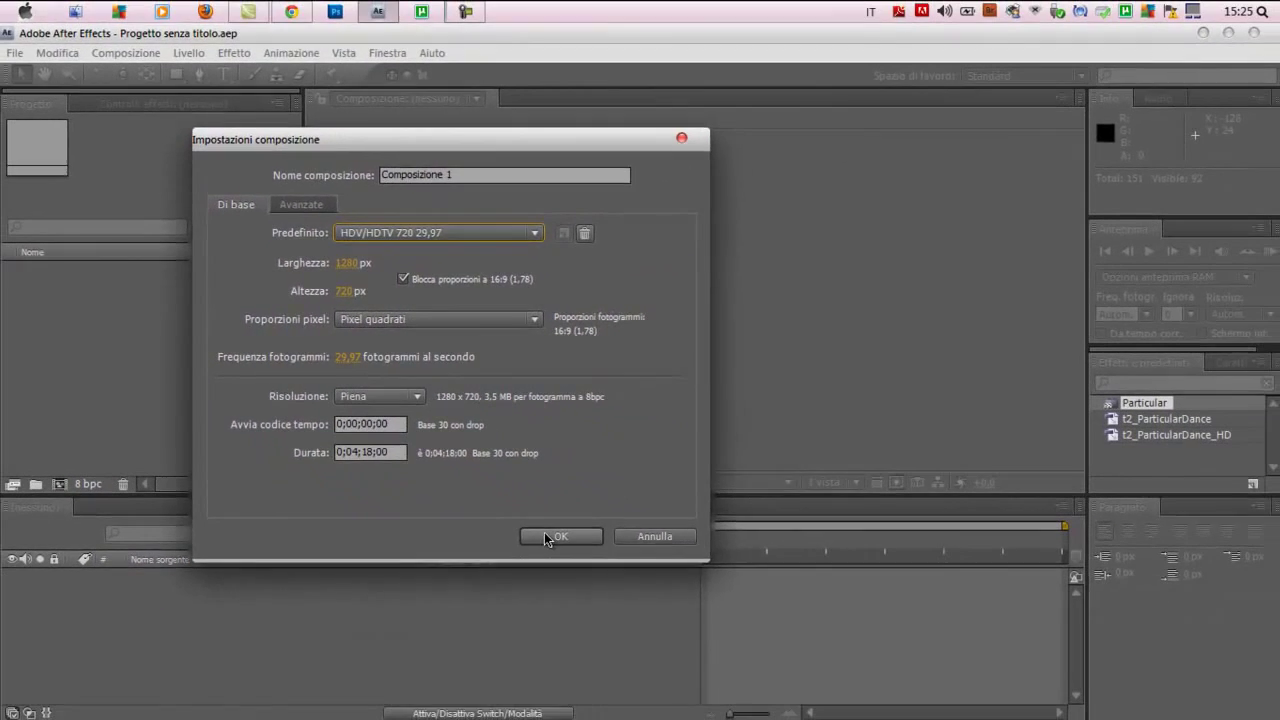
{"action": "left_click", "coordinate": [779, 661]}
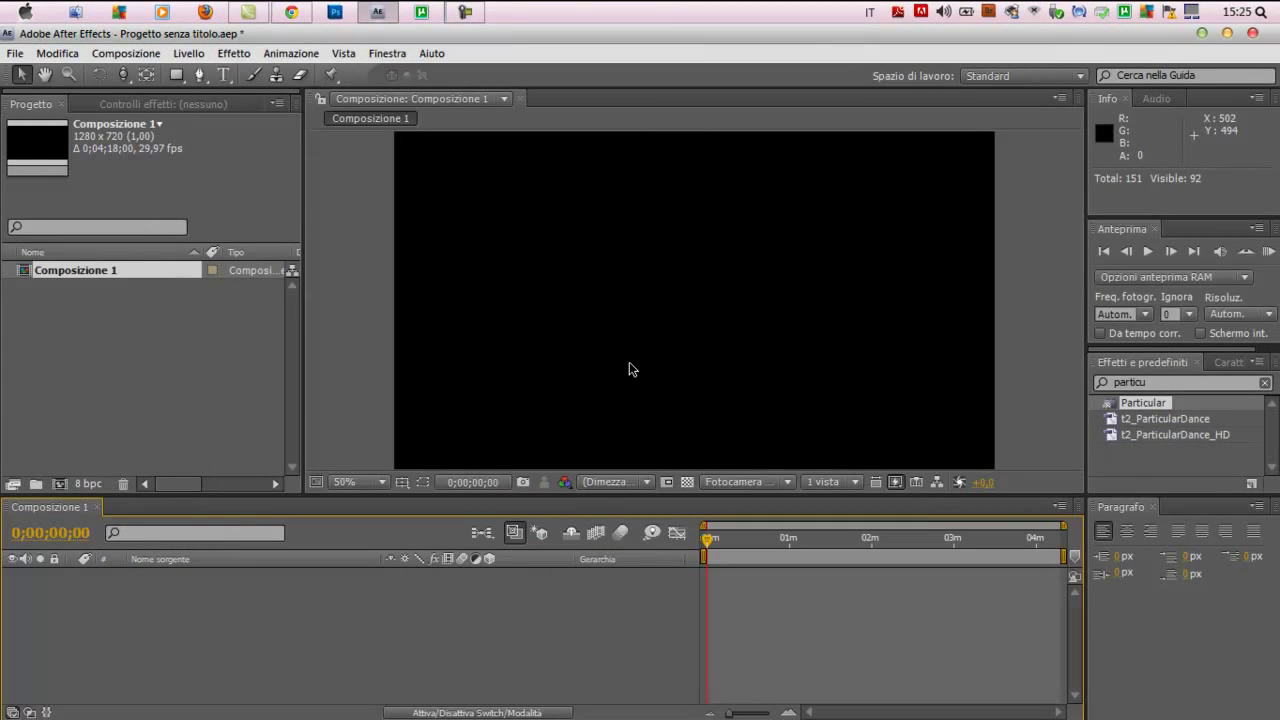
- Zoom the view to 25% and add a black solid, Nero tinta unita 1
{"action": "key", "text": "comma"}
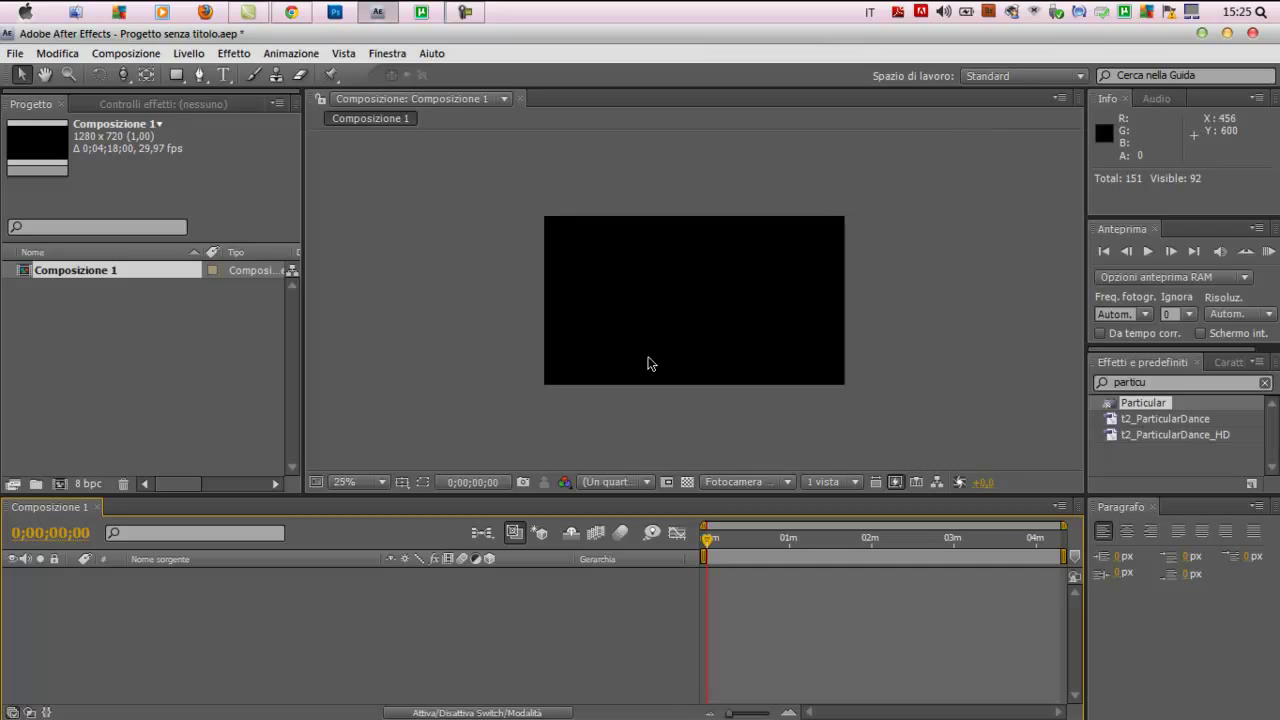
{"action": "key", "text": "period"}
{"action": "key", "text": "comma"}
{"action": "left_click", "coordinate": [186, 53]}
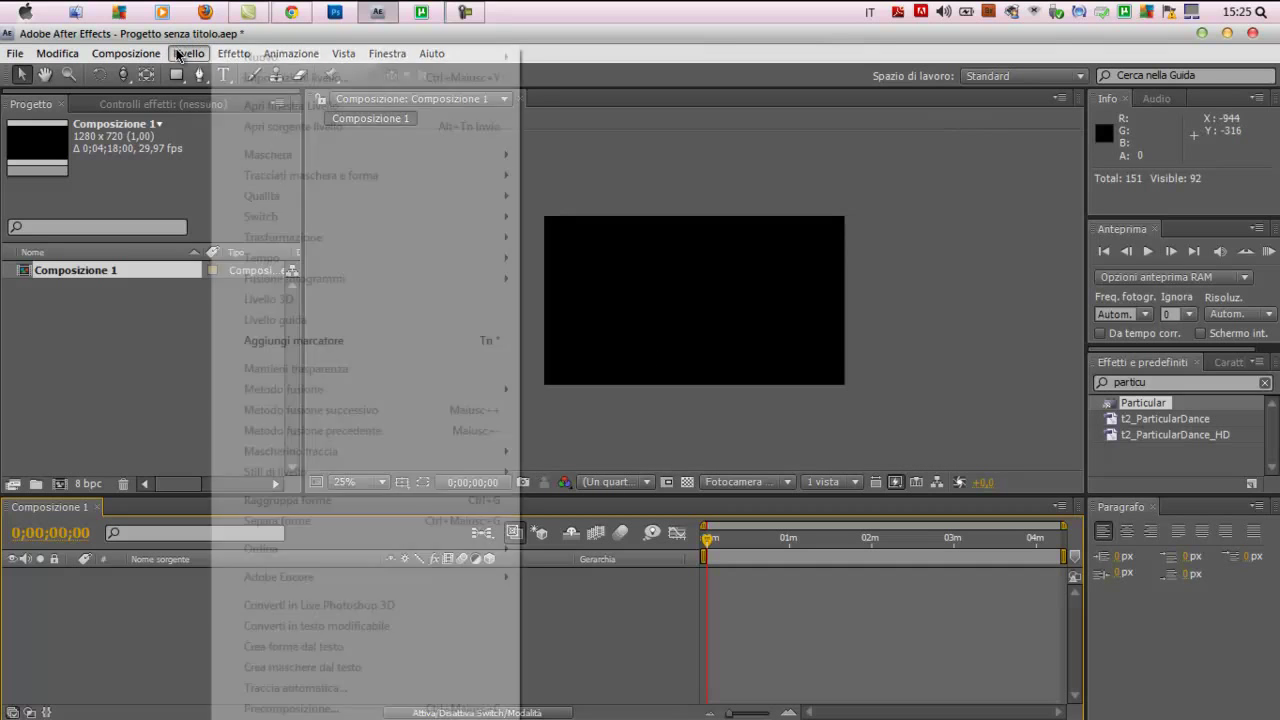
{"action": "mouse_move", "coordinate": [262, 69]}
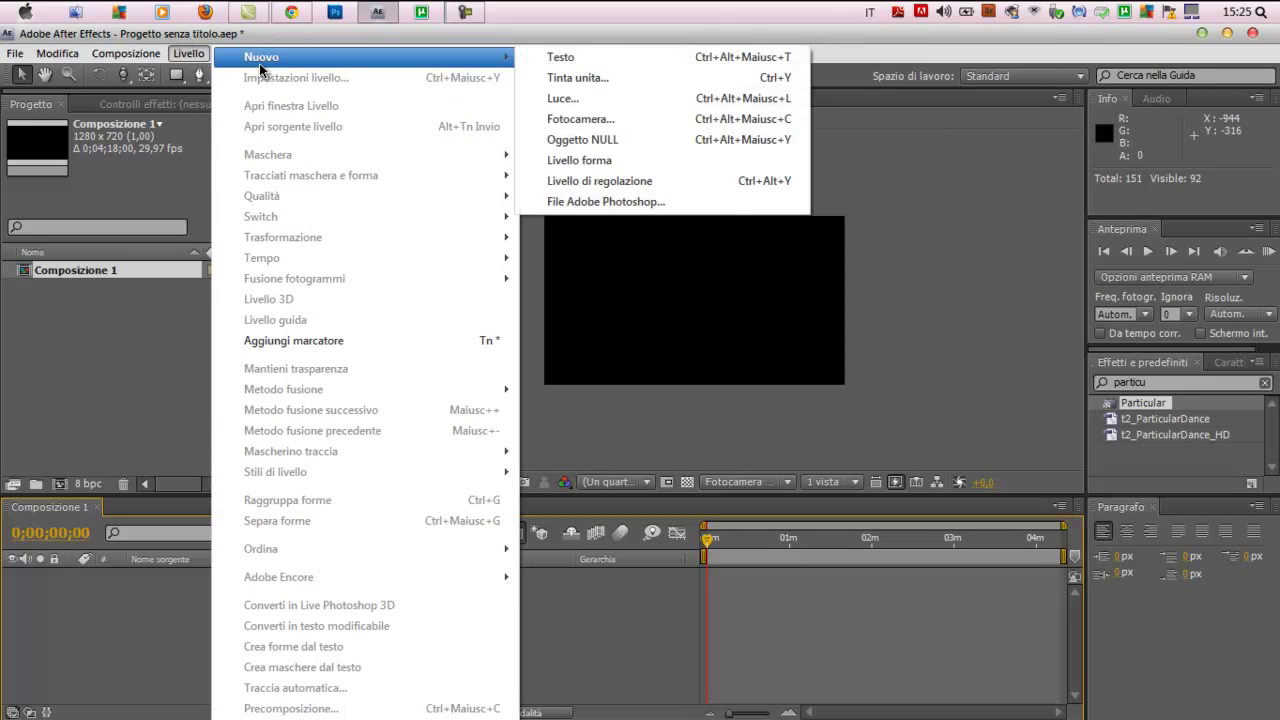
{"action": "left_click", "coordinate": [620, 78]}
{"action": "left_click", "coordinate": [241, 487]}
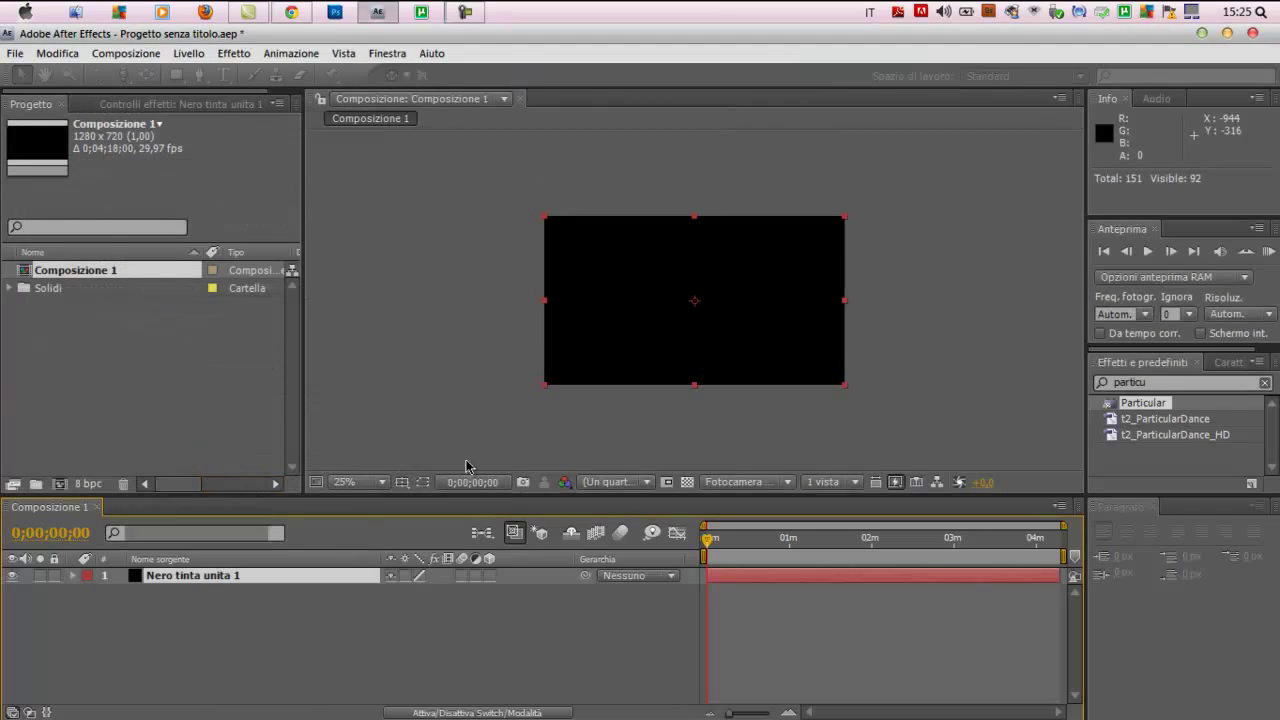
- Search 'particu' in Effects and apply Particular to the black solid
{"action": "left_click", "coordinate": [1155, 384]}
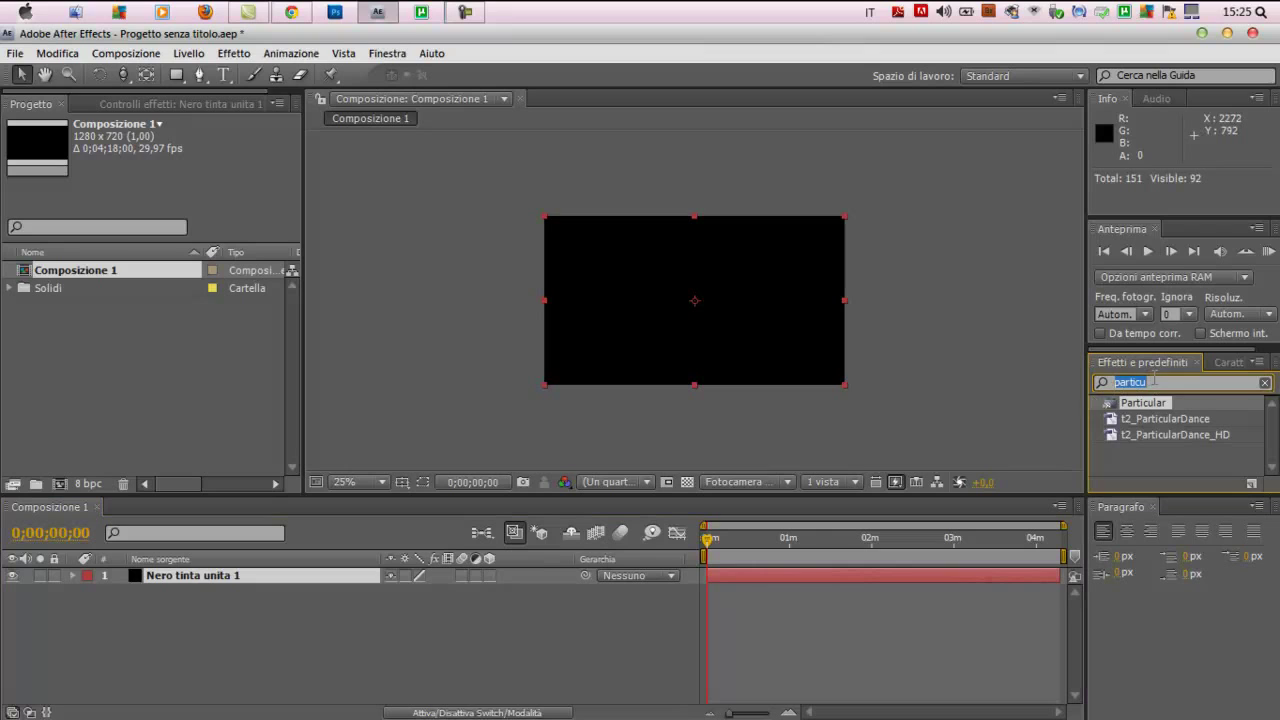
{"action": "type", "text": "parti"}
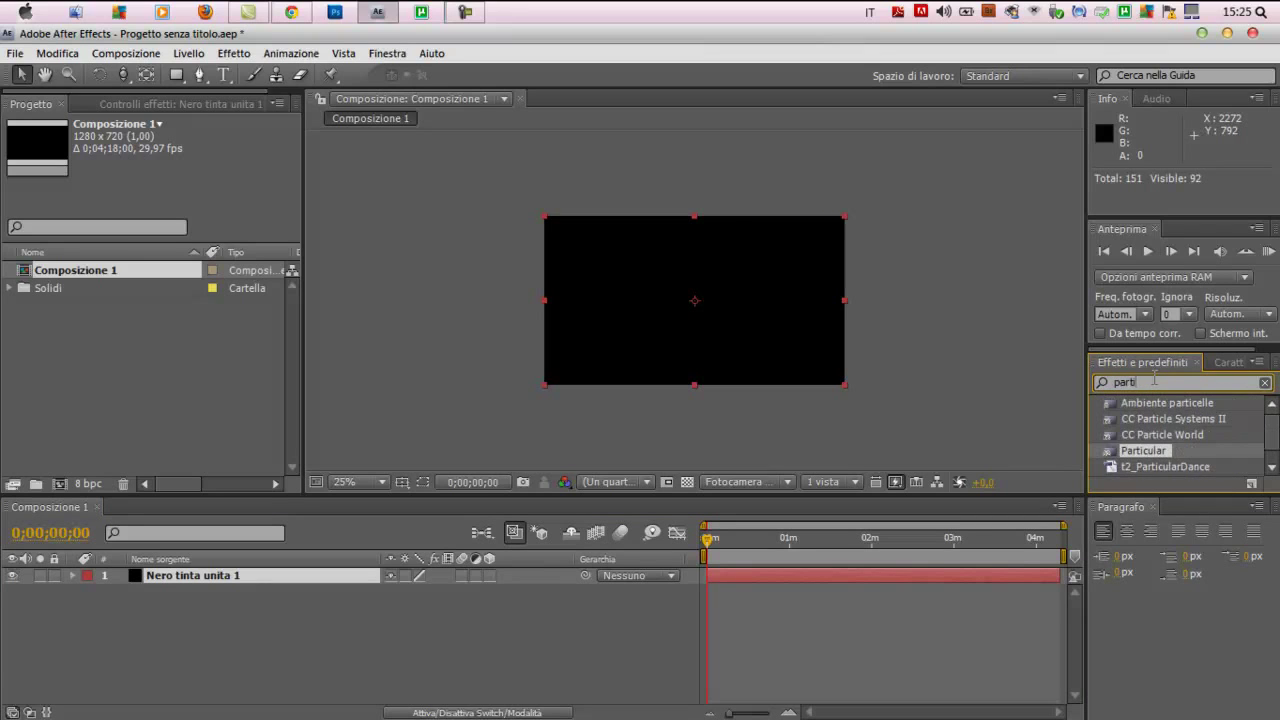
{"action": "type", "text": "cu"}
{"action": "left_click_drag", "start_coordinate": [1157, 410], "coordinate": [731, 363]}
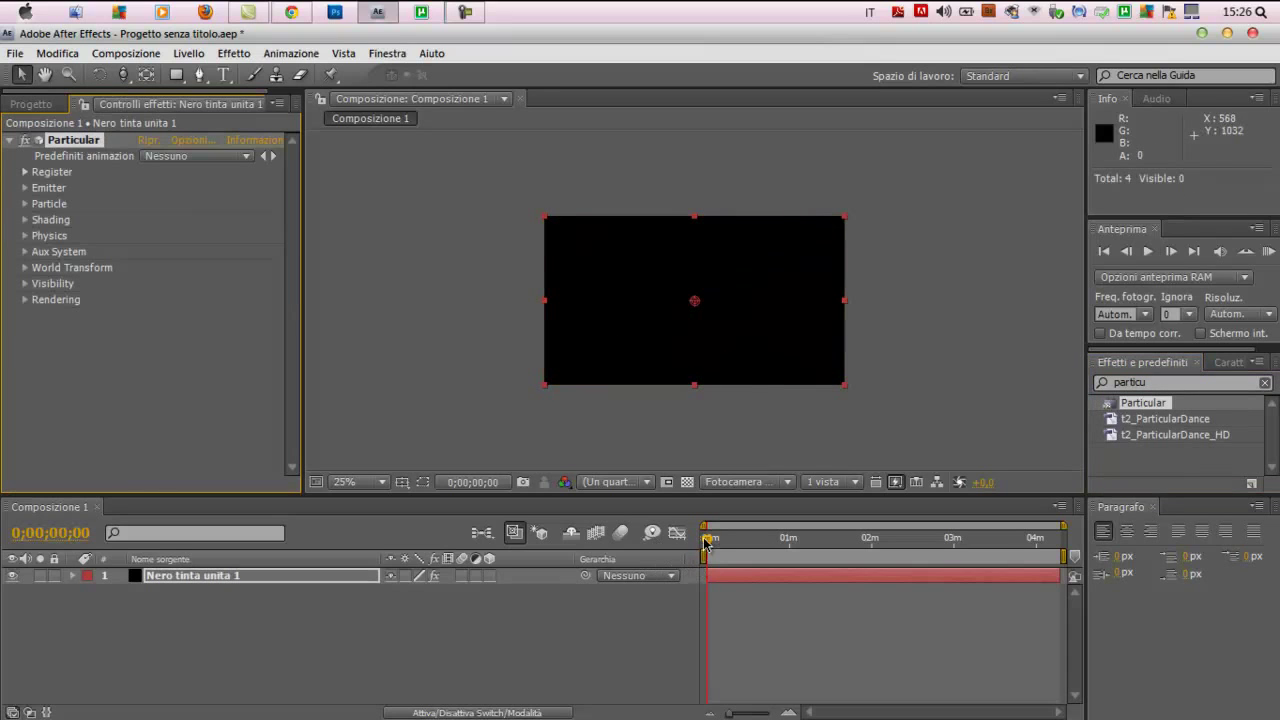
- Preview the default particles, then set Emitter Particles/sec to 50
{"action": "key", "text": "space"}
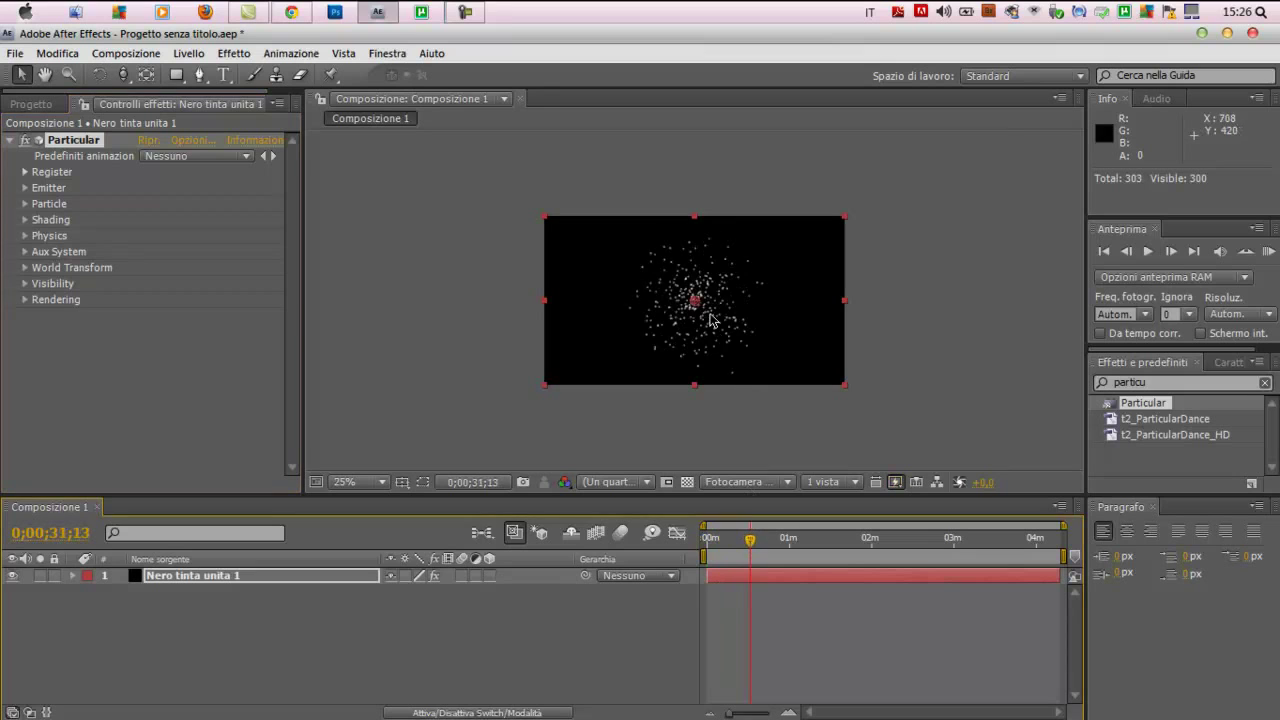
{"action": "scroll", "coordinate": [710, 320], "scroll_direction": "up", "scroll_amount": 1}
{"action": "left_click_drag", "start_coordinate": [750, 539], "coordinate": [772, 544]}
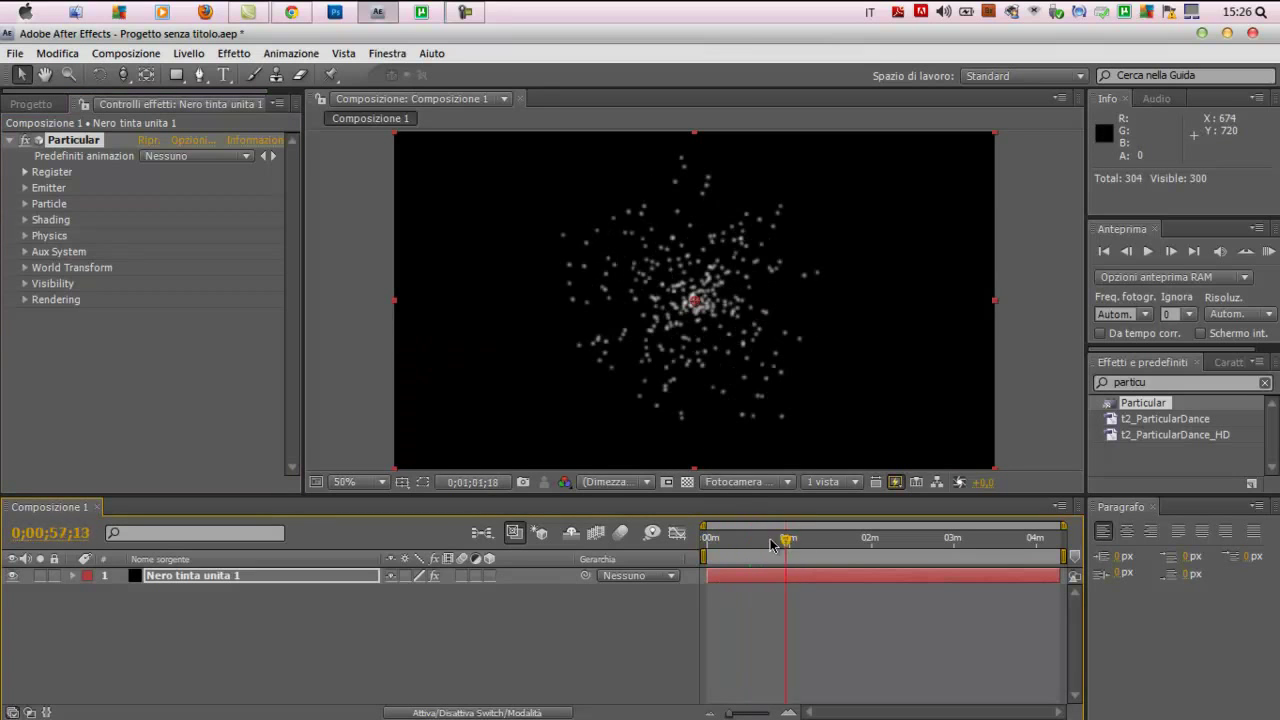
{"action": "key", "text": "Home"}
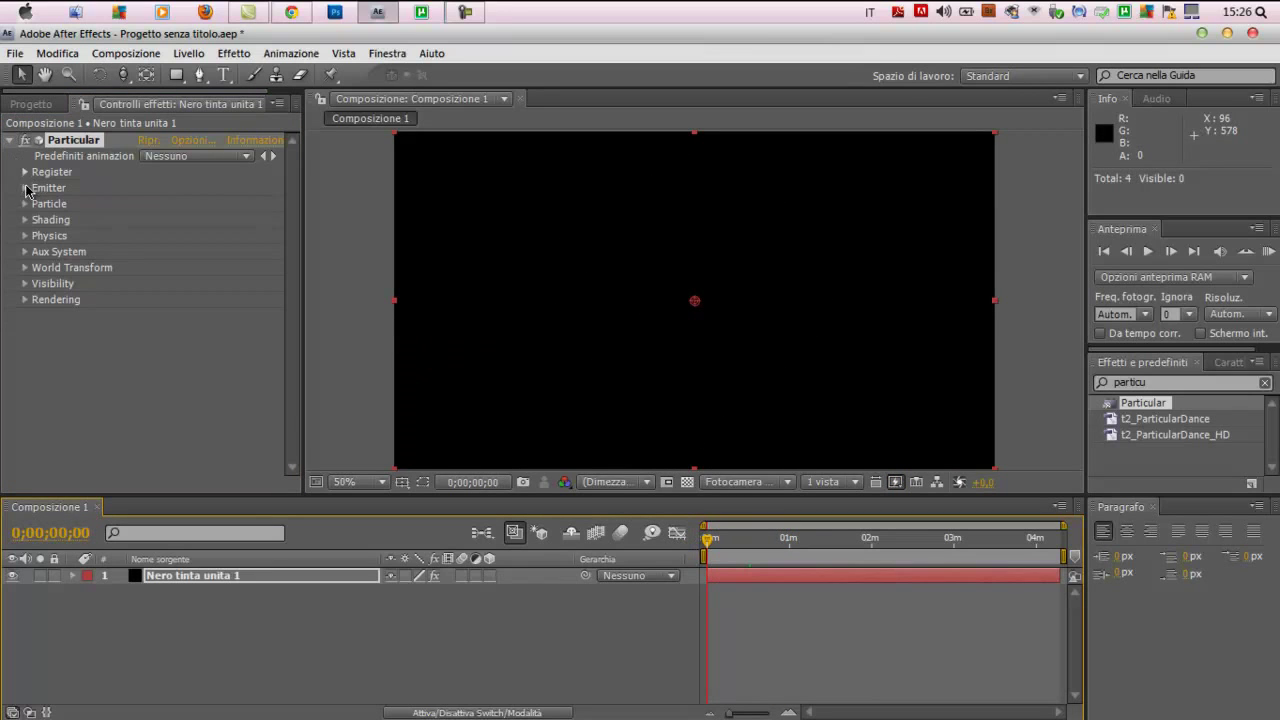
{"action": "left_click", "coordinate": [25, 188]}
{"action": "scroll", "coordinate": [148, 185], "scroll_direction": "down", "scroll_amount": 3}
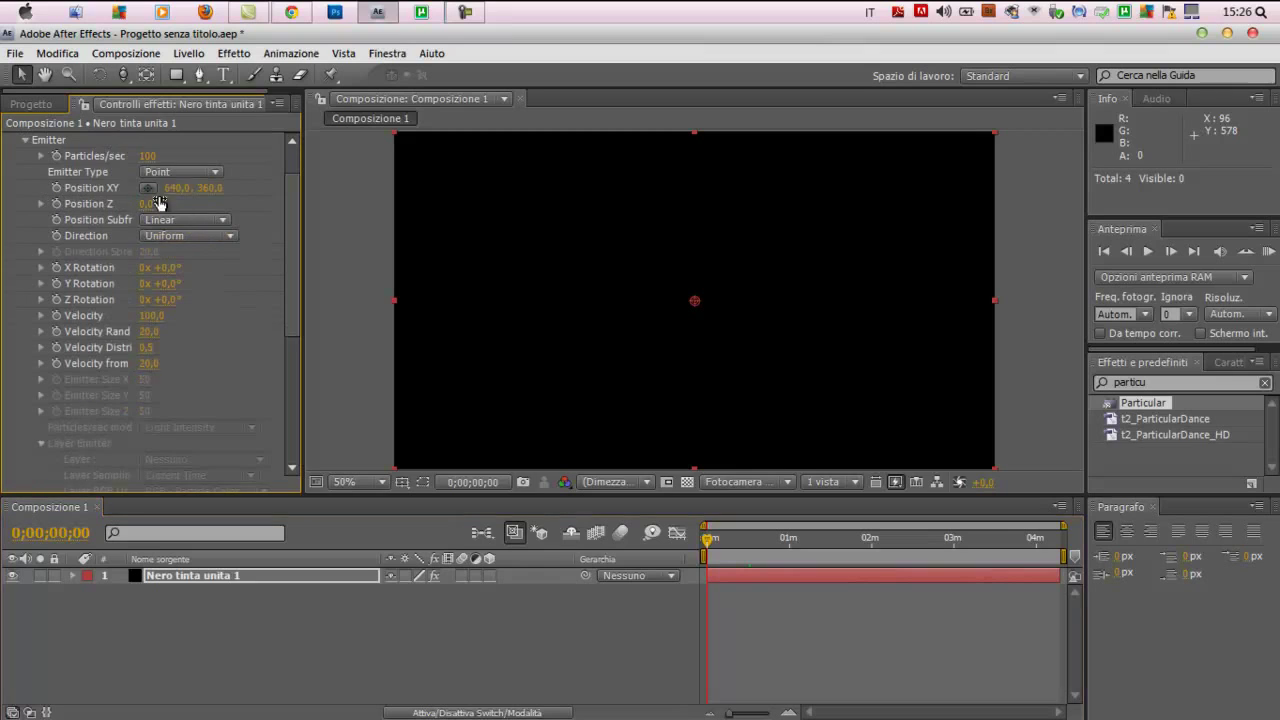
{"action": "left_click", "coordinate": [148, 155]}
{"action": "type", "text": "50"}
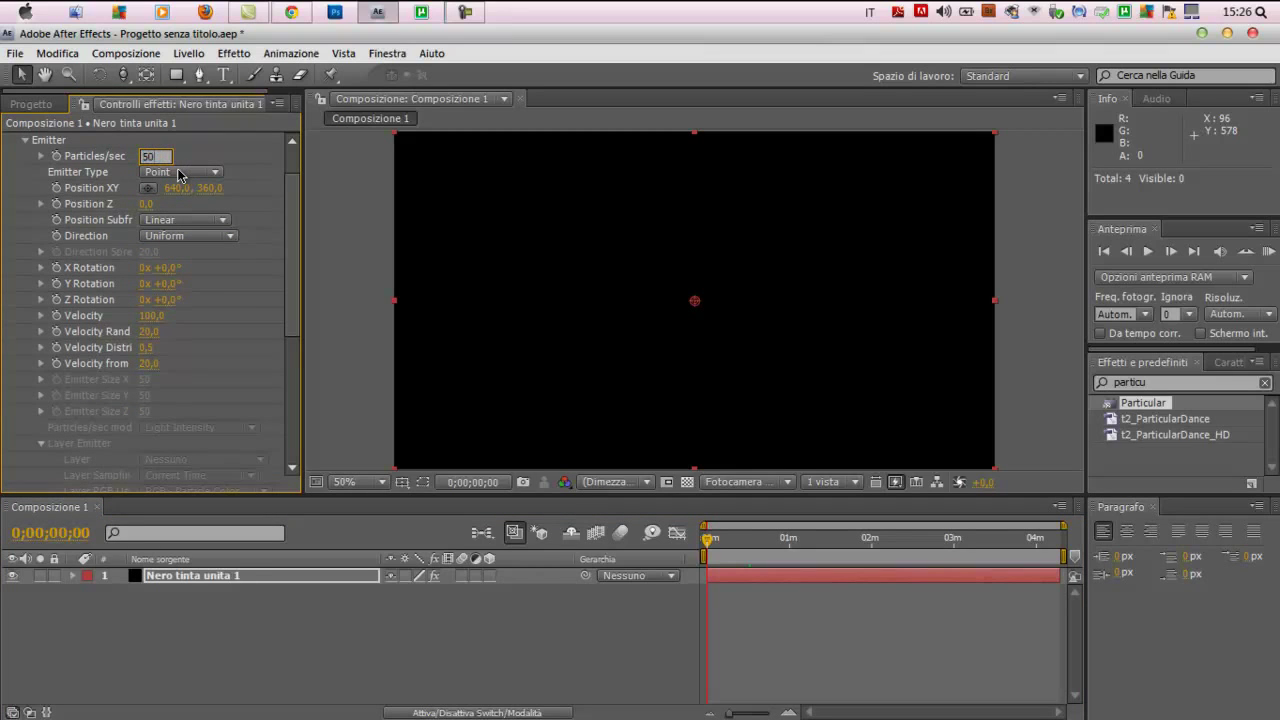
{"action": "left_click", "coordinate": [257, 167]}
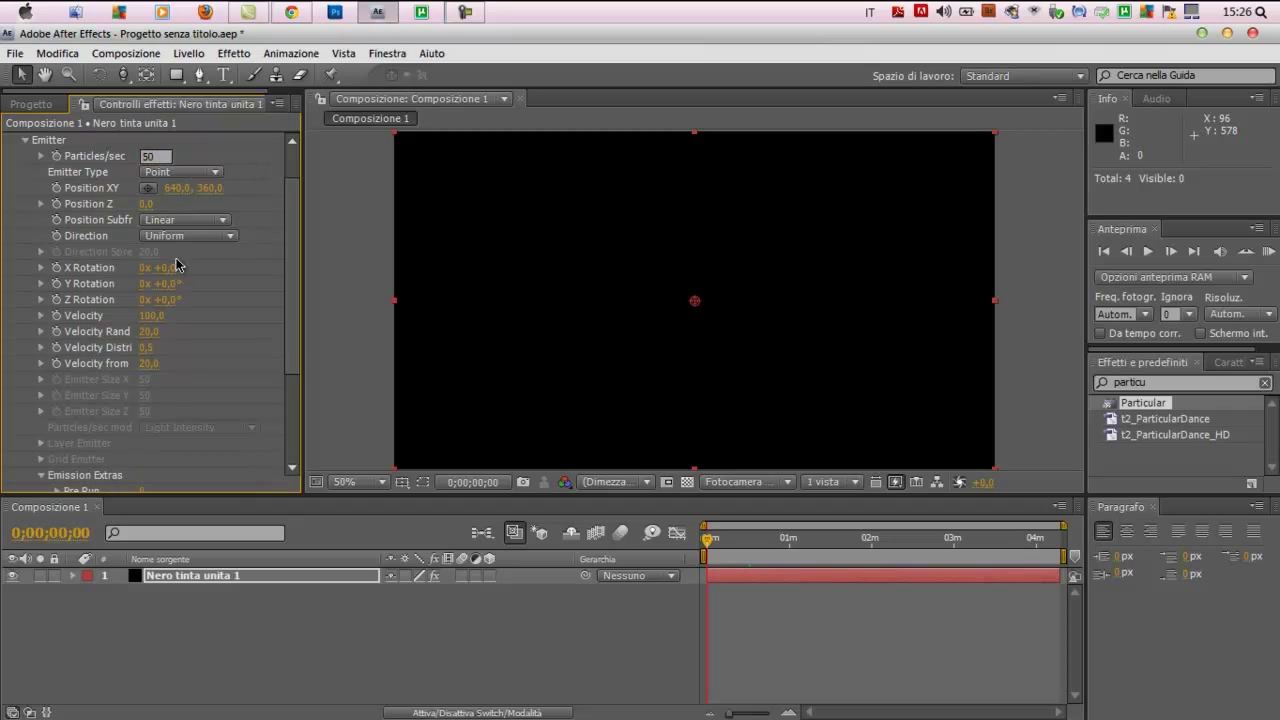
{"action": "key", "text": "Return"}
{"action": "left_click_drag", "start_coordinate": [708, 538], "coordinate": [724, 540]}
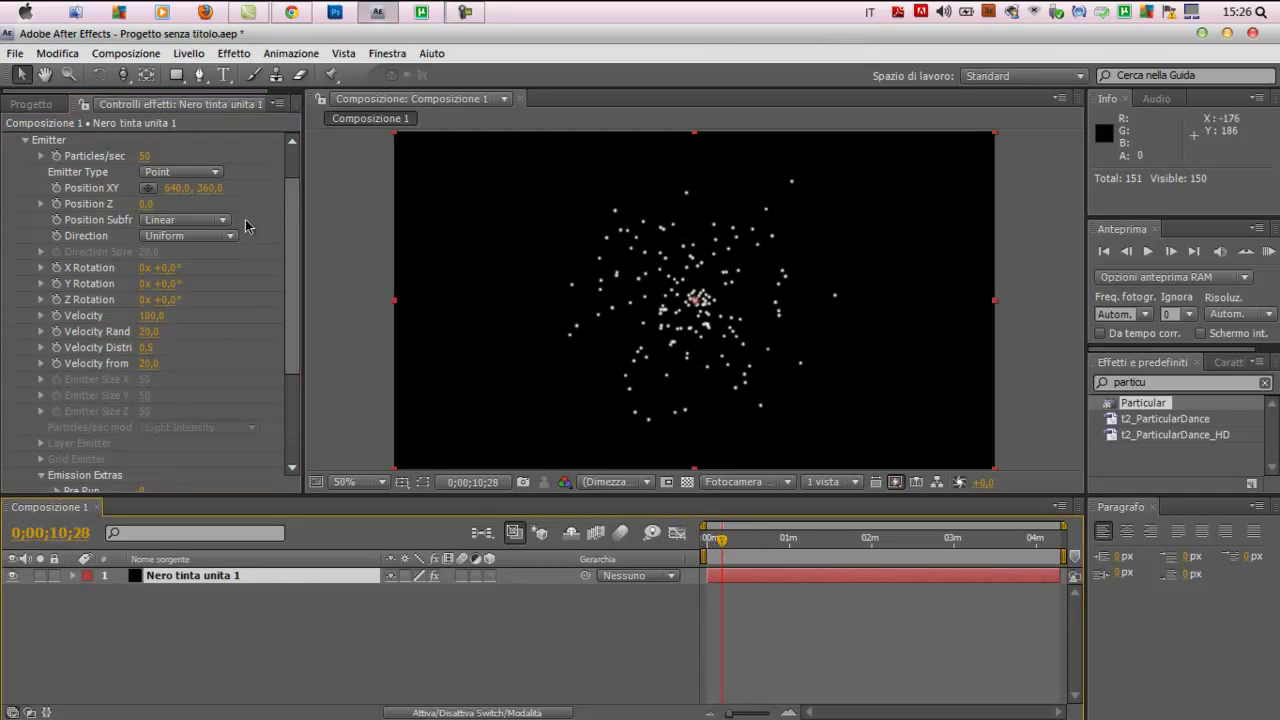
- Set Velocity to 20, Emitter Type to Box, and Pre Run to 100
{"action": "left_click", "coordinate": [148, 317]}
{"action": "type", "text": "20"}
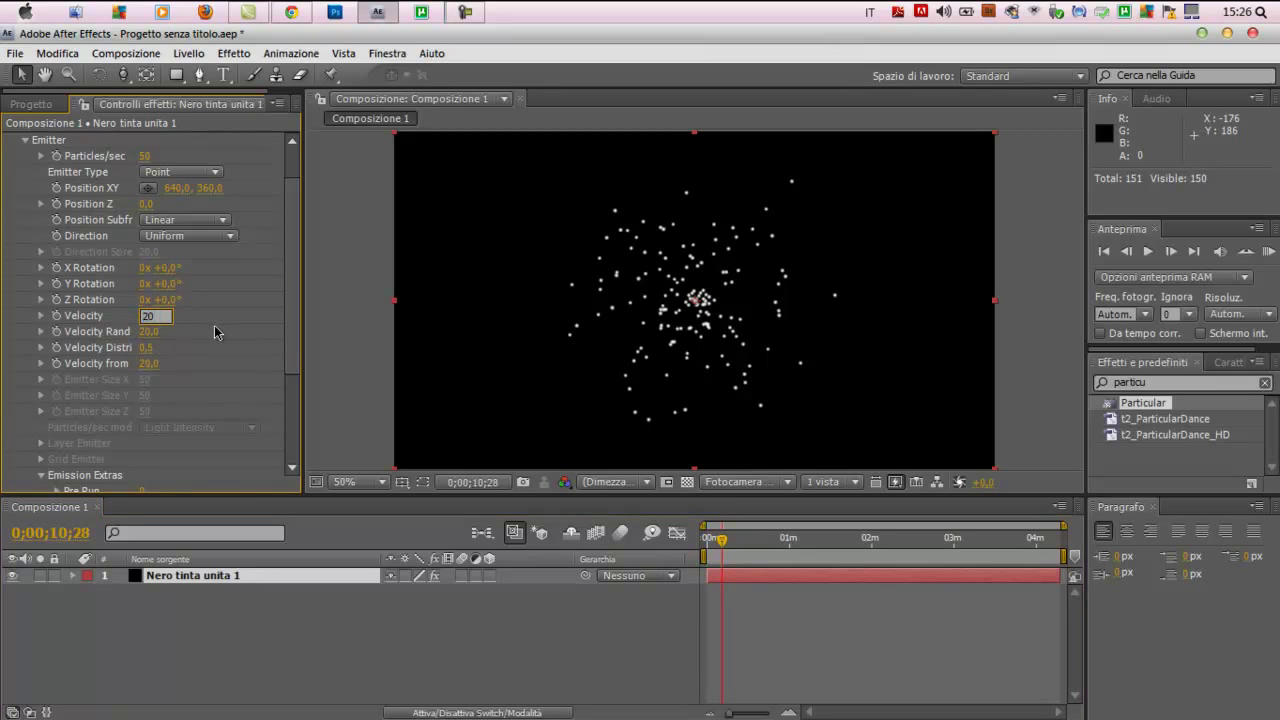
{"action": "key", "text": "Return"}
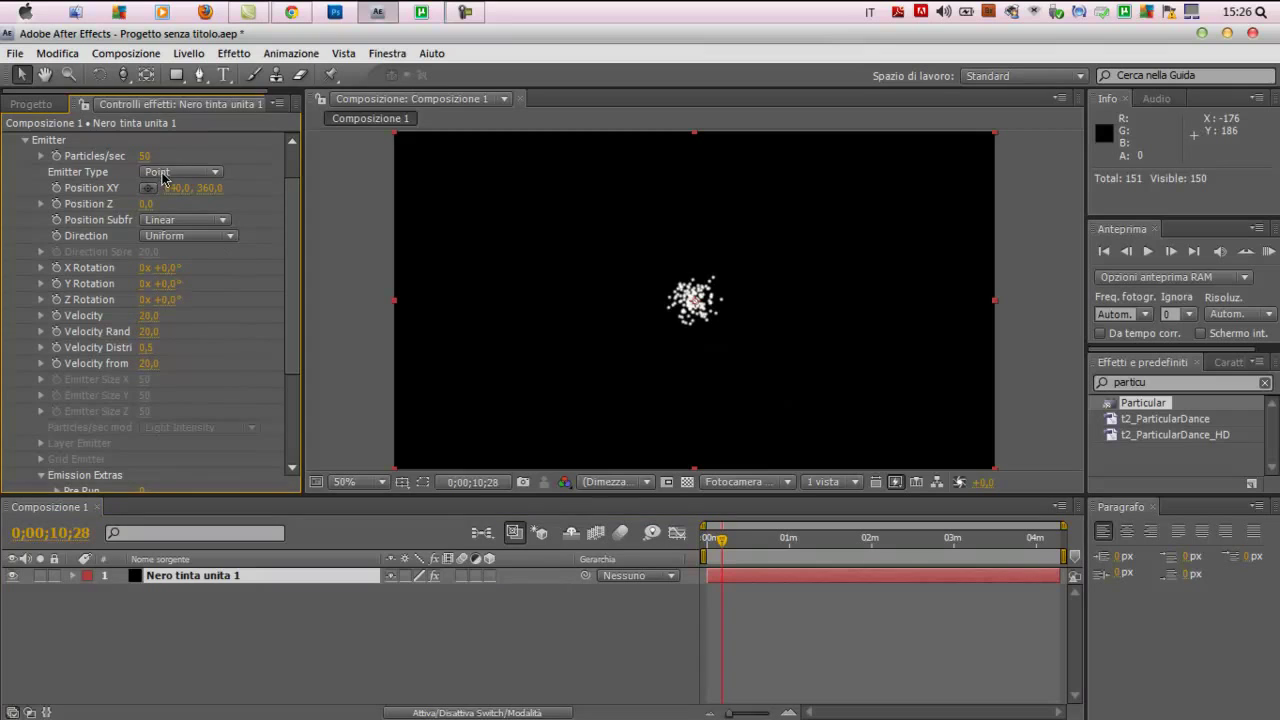
{"action": "left_click", "coordinate": [163, 176]}
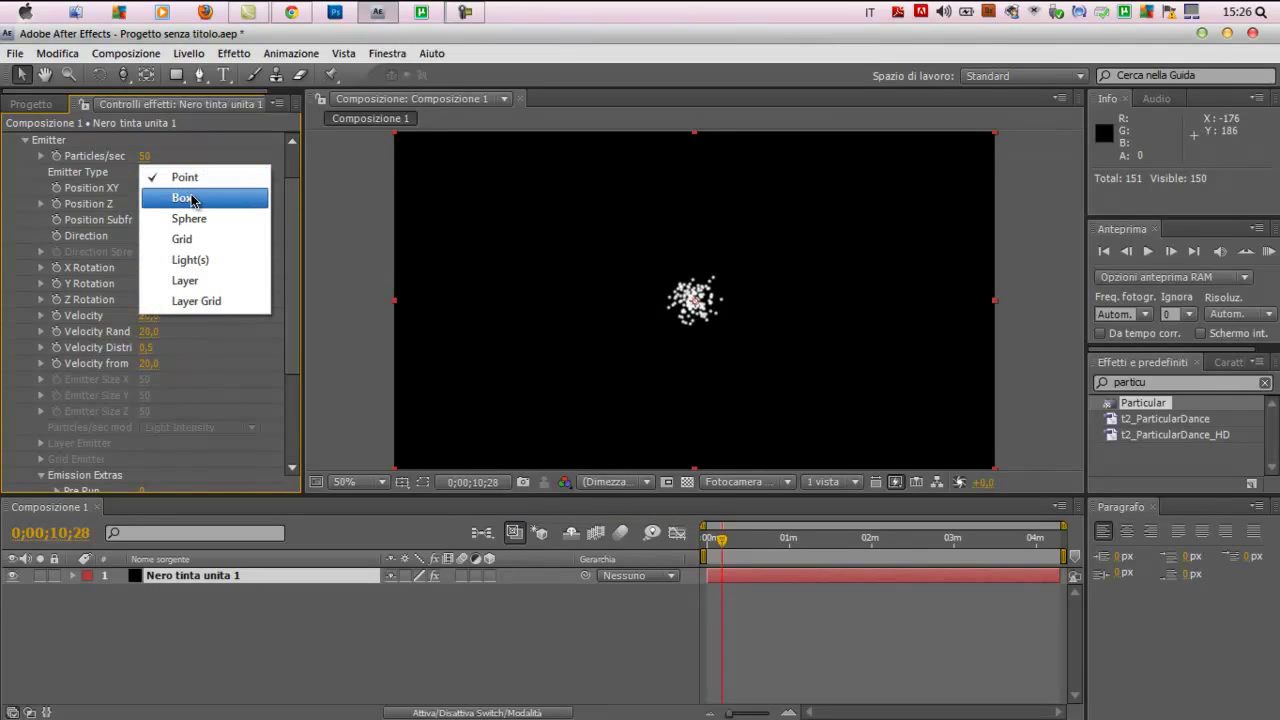
{"action": "left_click", "coordinate": [193, 199]}
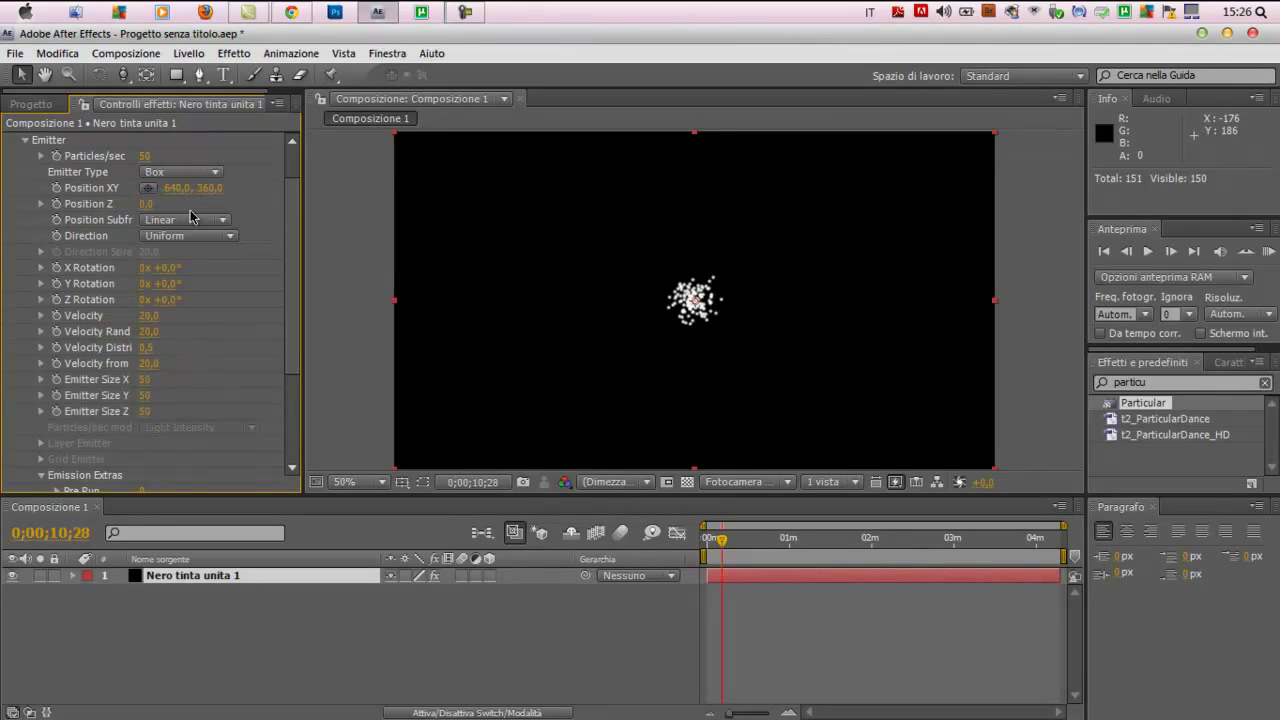
{"action": "scroll", "coordinate": [150, 355], "scroll_direction": "down", "scroll_amount": 5}
{"action": "scroll", "coordinate": [148, 366], "scroll_direction": "down", "scroll_amount": 3}
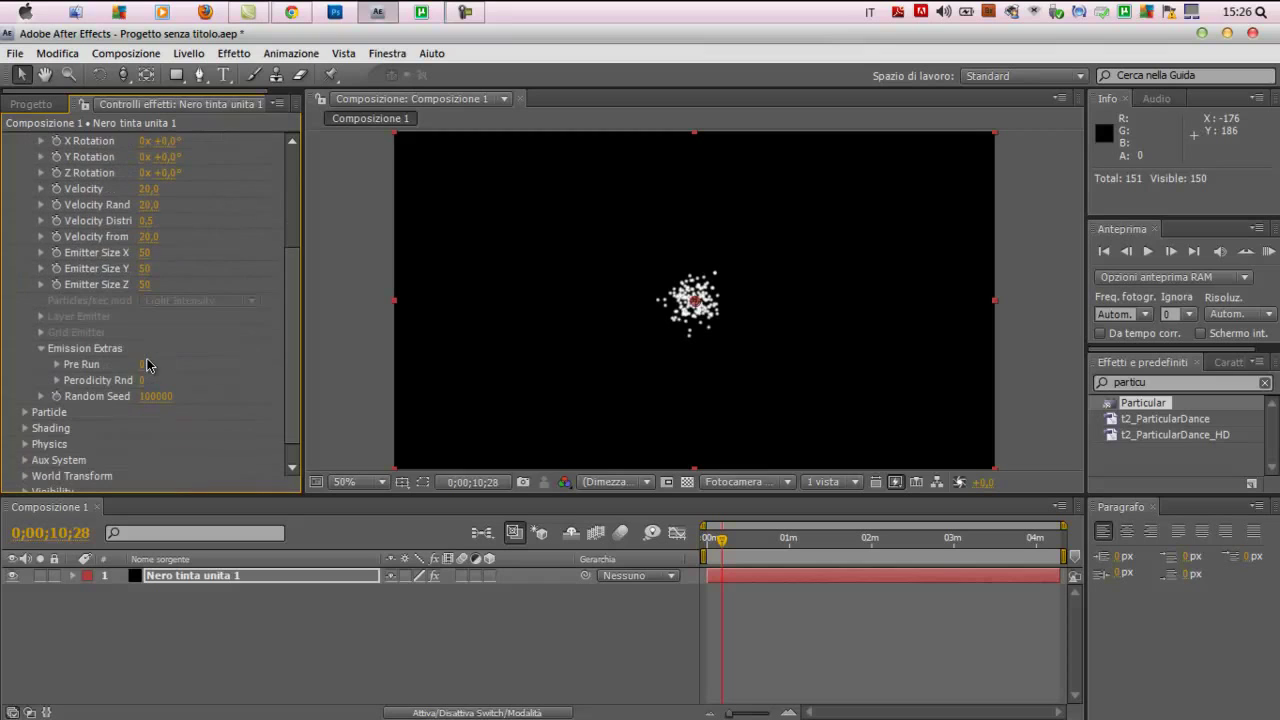
{"action": "left_click", "coordinate": [142, 364]}
{"action": "type", "text": "100"}
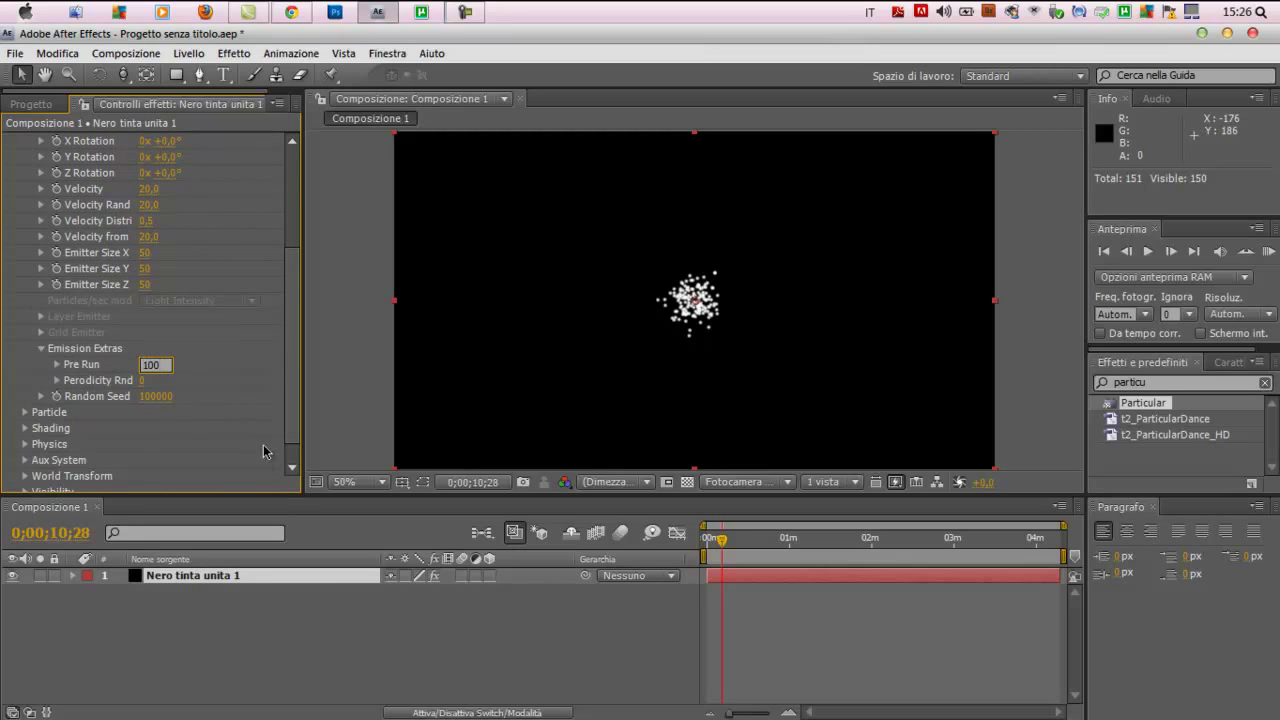
{"action": "key", "text": "Return"}
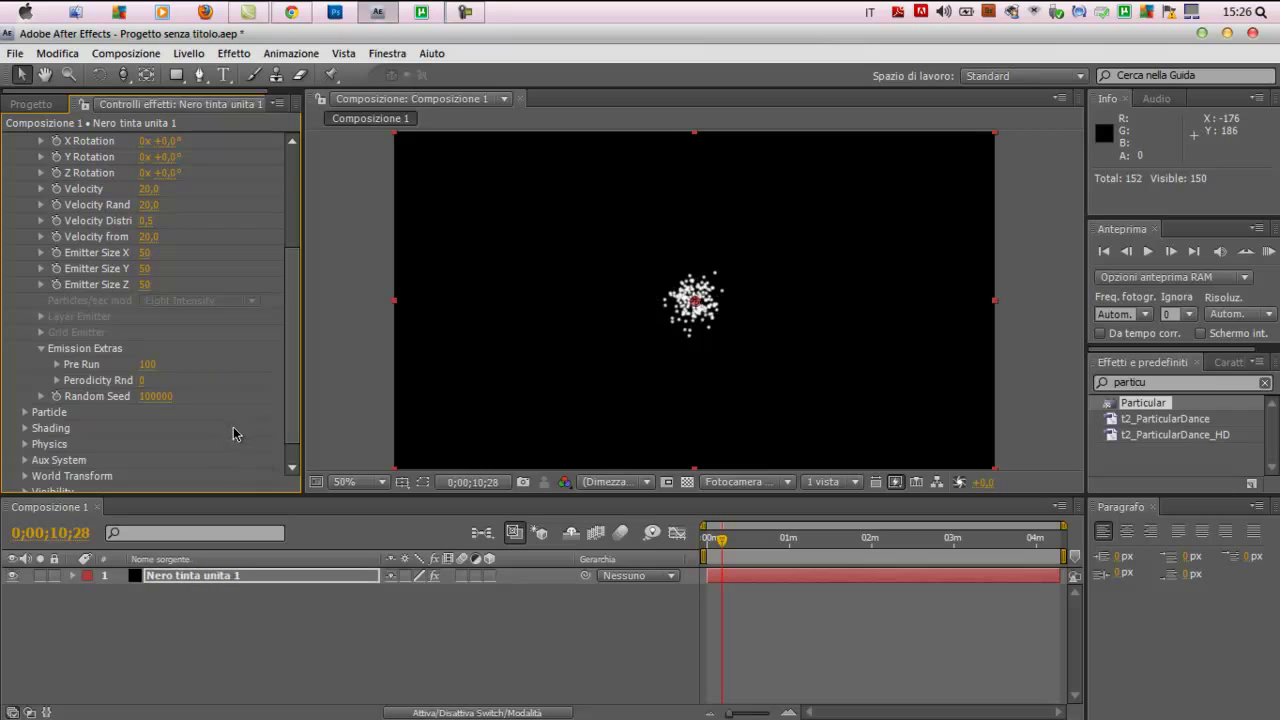
- Size the emitter to 1503 × 839 × 3188 and scrub time to check the starfield
{"action": "scroll", "coordinate": [179, 232], "scroll_direction": "up", "scroll_amount": 3}
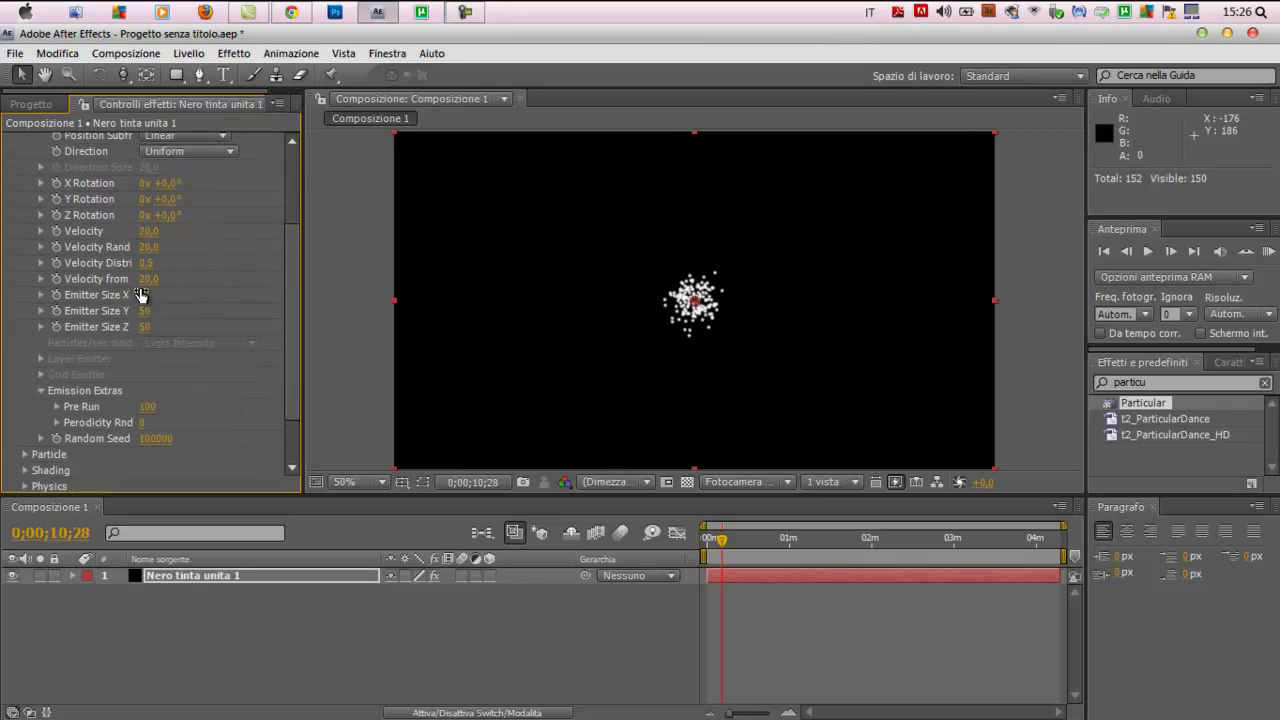
{"action": "left_click_drag", "start_coordinate": [144, 295], "coordinate": [900, 284]}
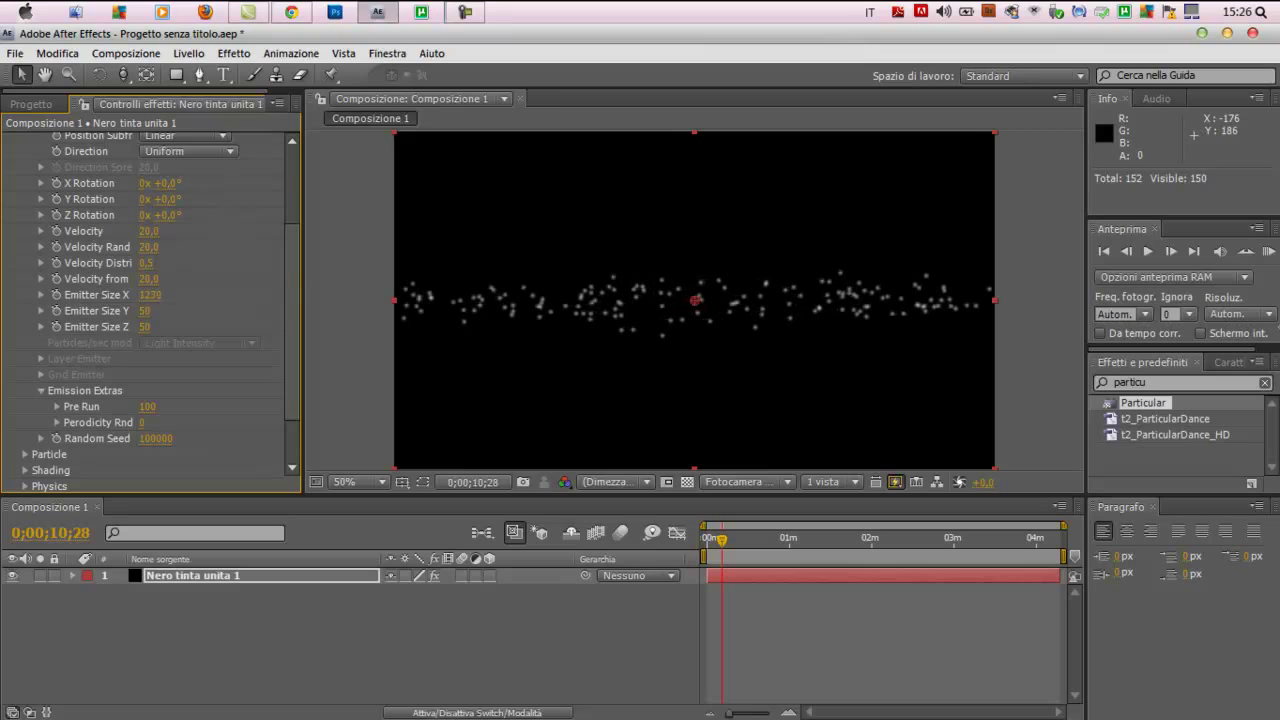
{"action": "mouse_move", "coordinate": [148, 295]}
{"action": "left_mouse_down"}
{"action": "mouse_move", "coordinate": [277, 292]}
{"action": "mouse_move", "coordinate": [90, 291]}
{"action": "mouse_move", "coordinate": [692, 335]}
{"action": "left_mouse_up"}
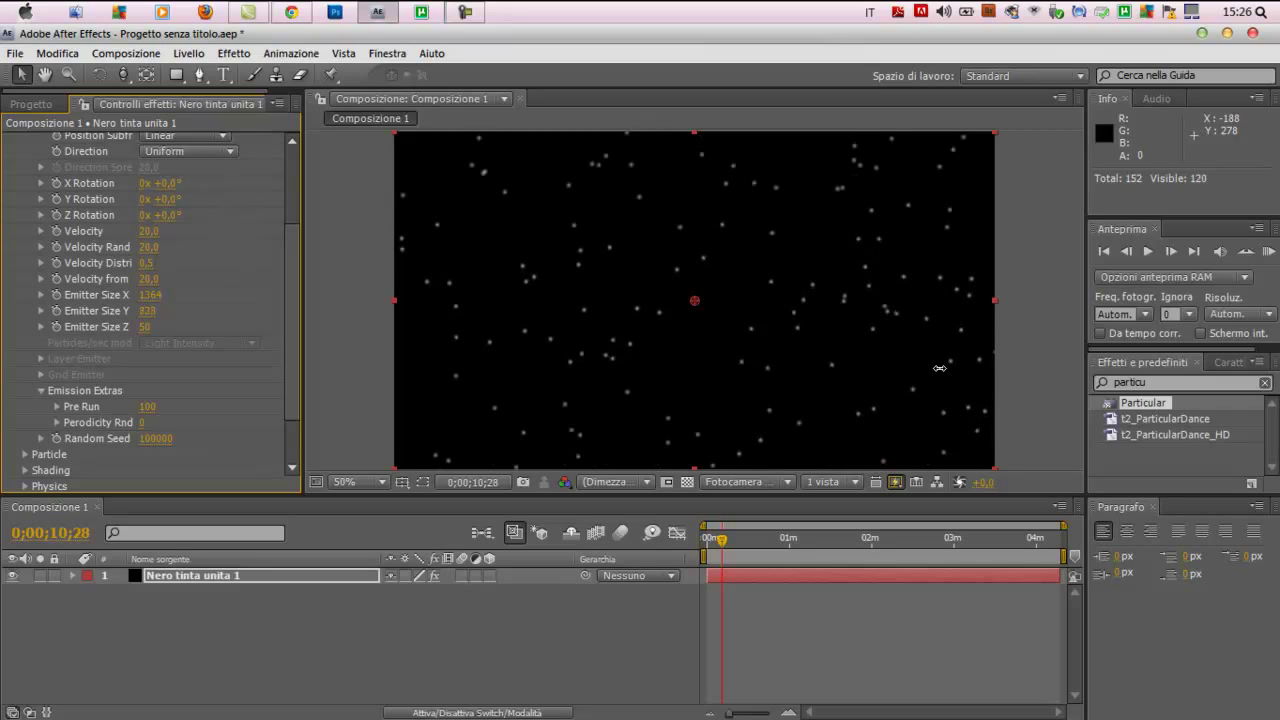
{"action": "left_click_drag", "start_coordinate": [692, 335], "coordinate": [309, 307]}
{"action": "left_click_drag", "start_coordinate": [146, 295], "coordinate": [315, 330]}
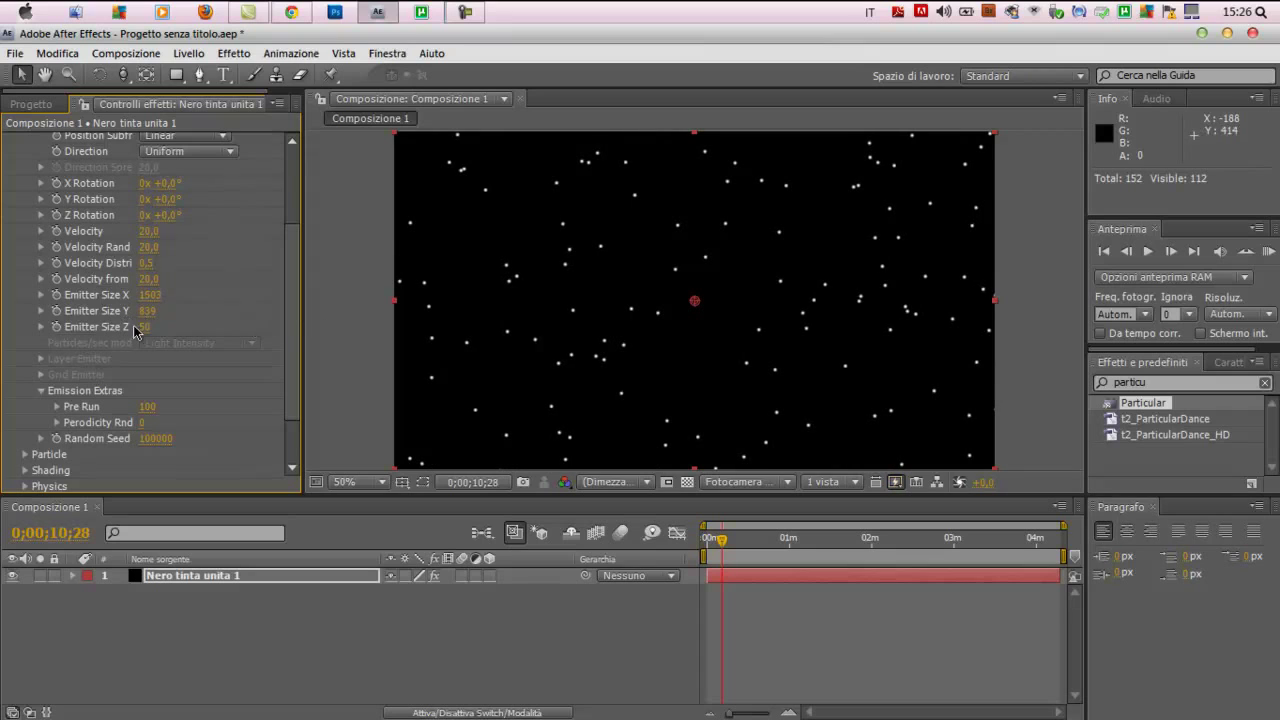
{"action": "left_click_drag", "start_coordinate": [145, 327], "coordinate": [300, 335]}
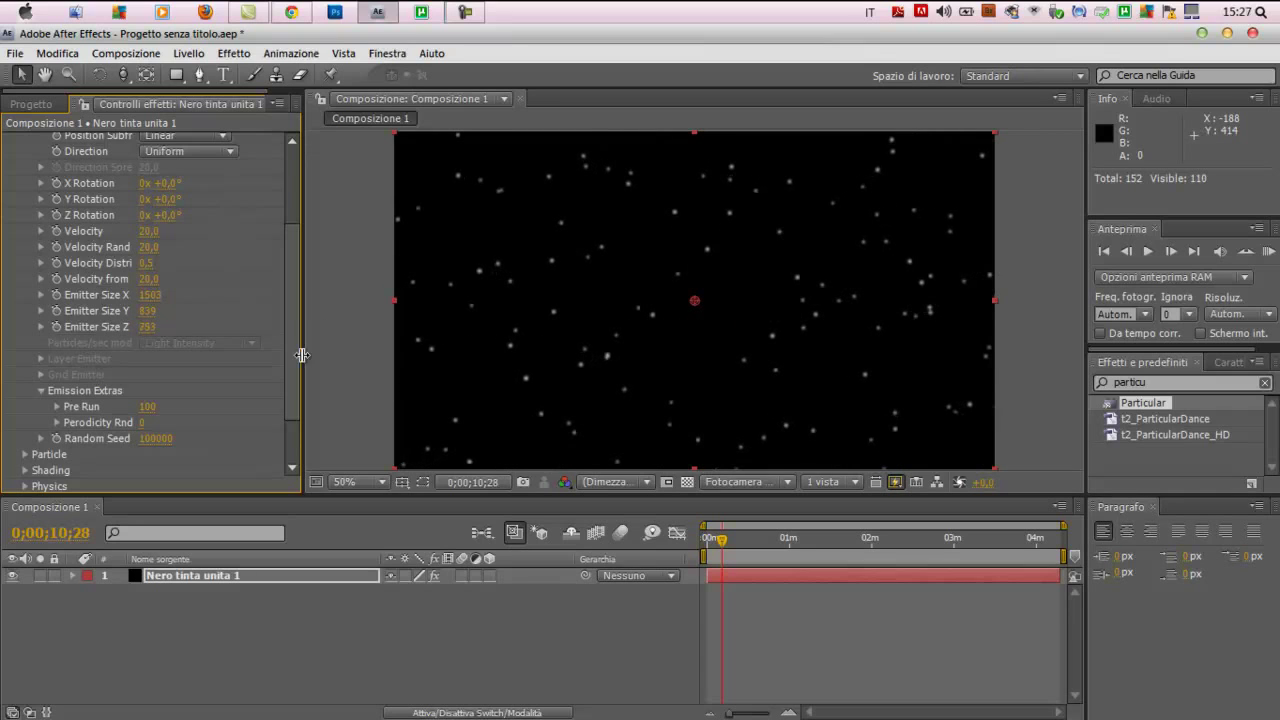
{"action": "left_click_drag", "start_coordinate": [140, 327], "coordinate": [514, 352]}
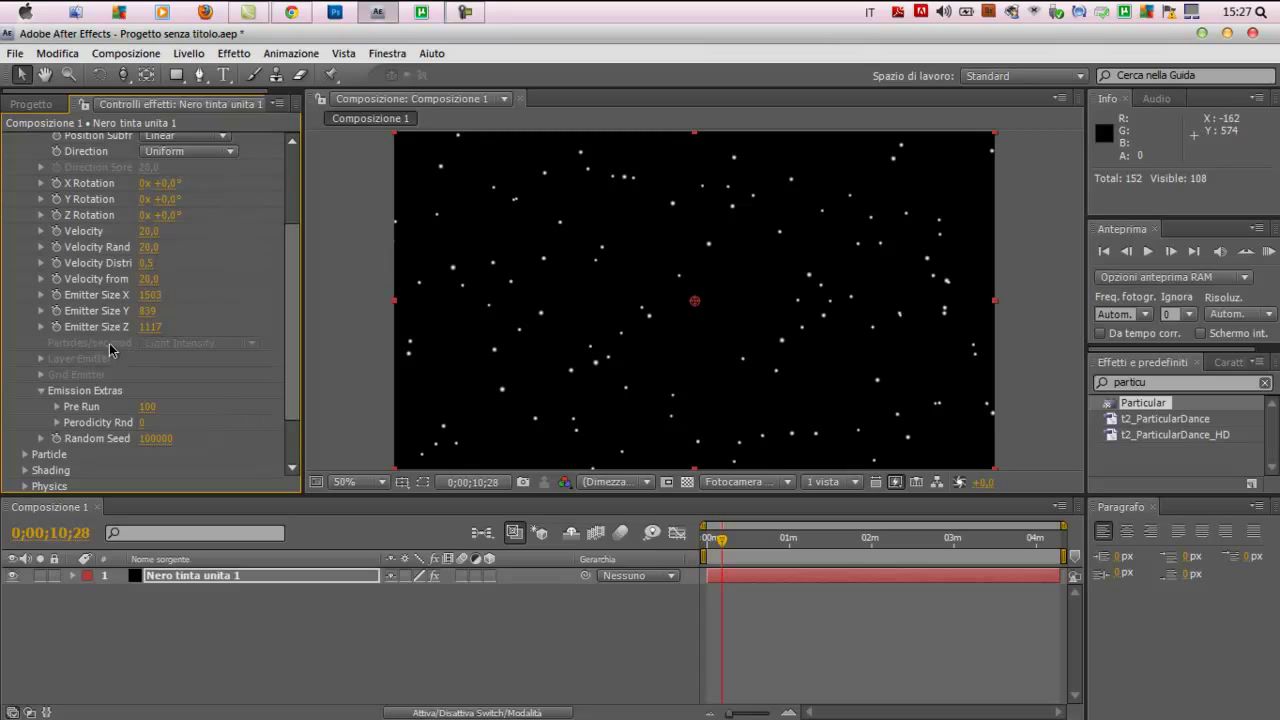
{"action": "mouse_move", "coordinate": [147, 328]}
{"action": "left_mouse_down"}
{"action": "mouse_move", "coordinate": [492, 341]}
{"action": "mouse_move", "coordinate": [146, 333]}
{"action": "mouse_move", "coordinate": [315, 327]}
{"action": "mouse_move", "coordinate": [948, 461]}
{"action": "left_mouse_up"}
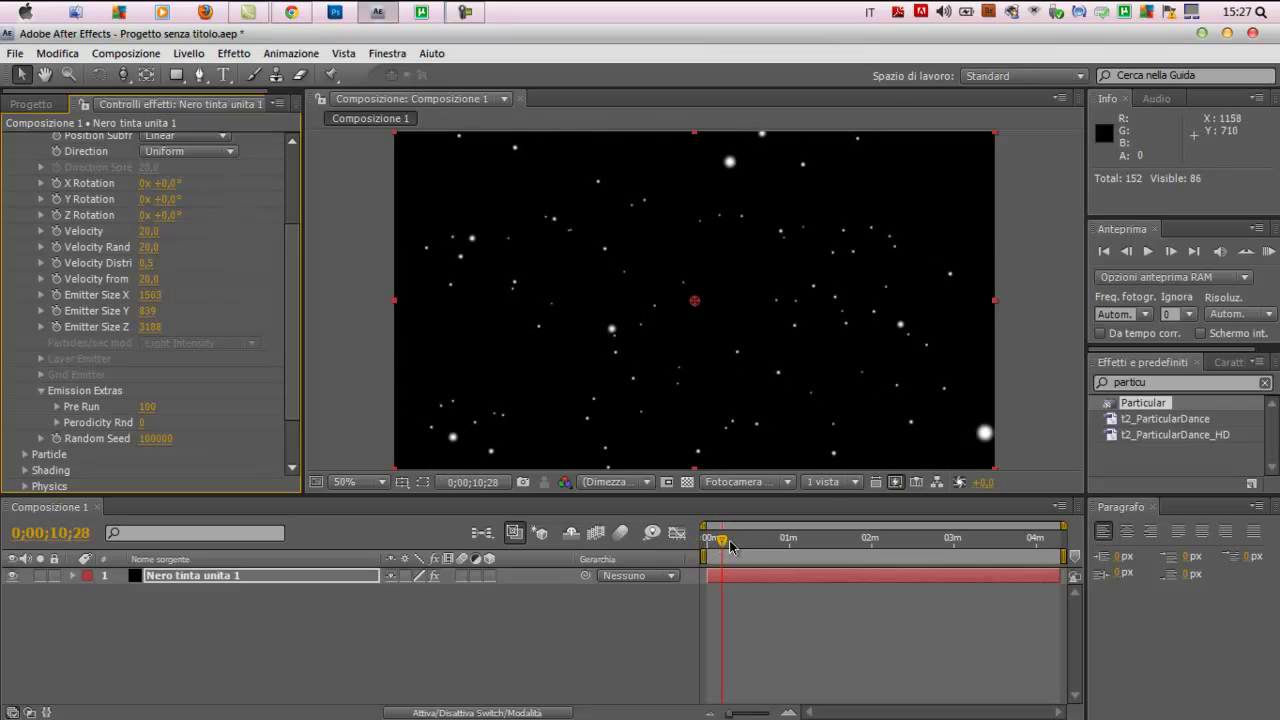
{"action": "mouse_move", "coordinate": [722, 540]}
{"action": "left_mouse_down"}
{"action": "mouse_move", "coordinate": [767, 541]}
{"action": "mouse_move", "coordinate": [709, 548]}
{"action": "left_mouse_up"}
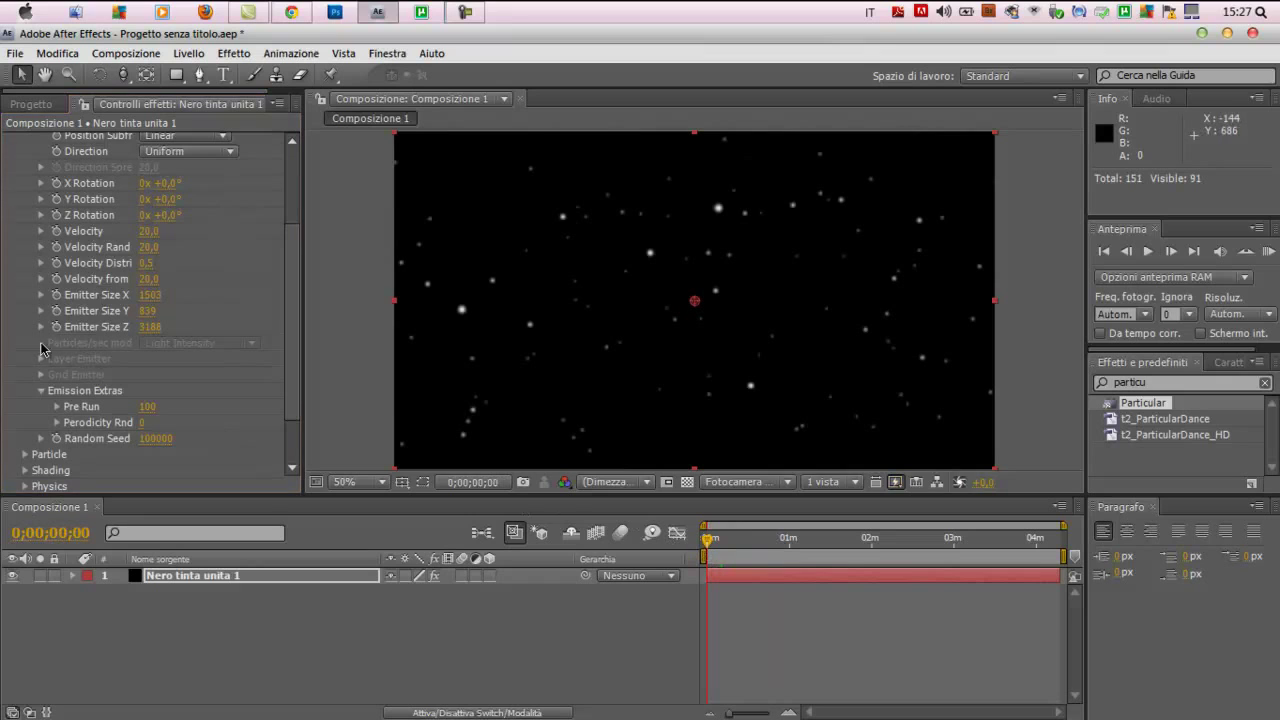
- In Particle settings, set Life to 15 seconds and Size to 2
{"action": "scroll", "coordinate": [100, 349], "scroll_direction": "down", "scroll_amount": 2}
{"action": "scroll", "coordinate": [15, 400], "scroll_direction": "down", "scroll_amount": 1}
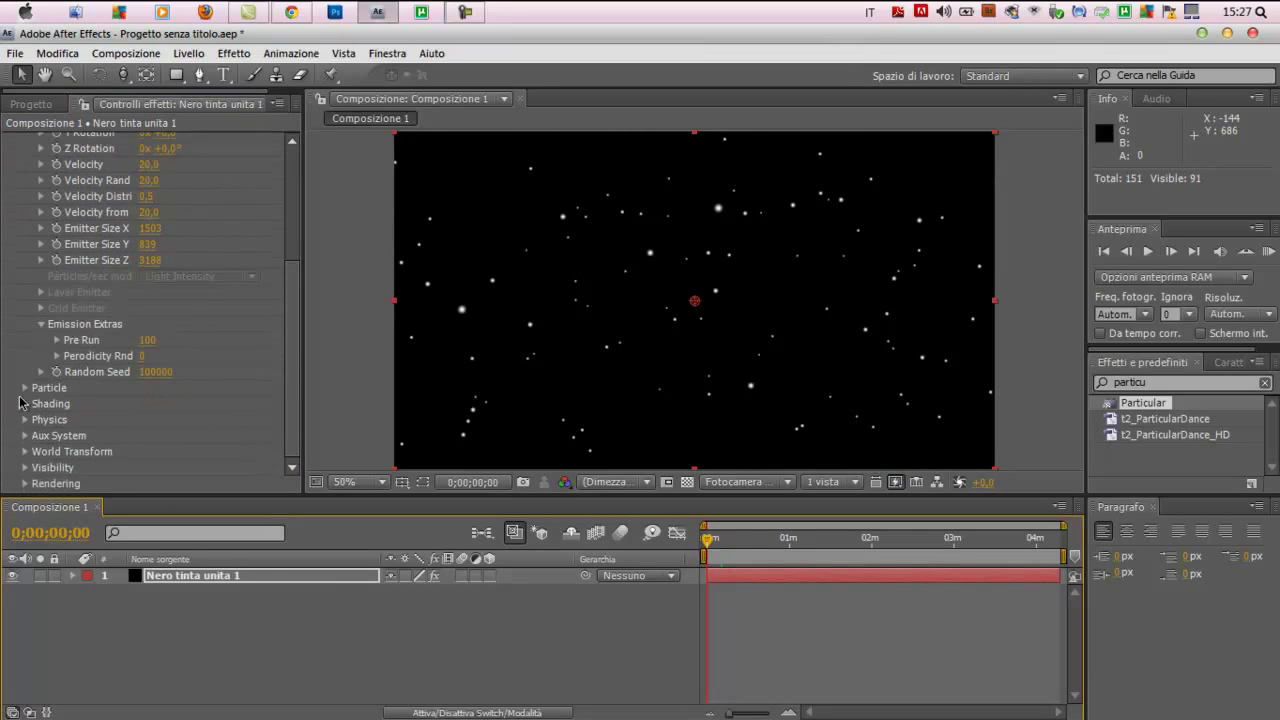
{"action": "left_click", "coordinate": [27, 389]}
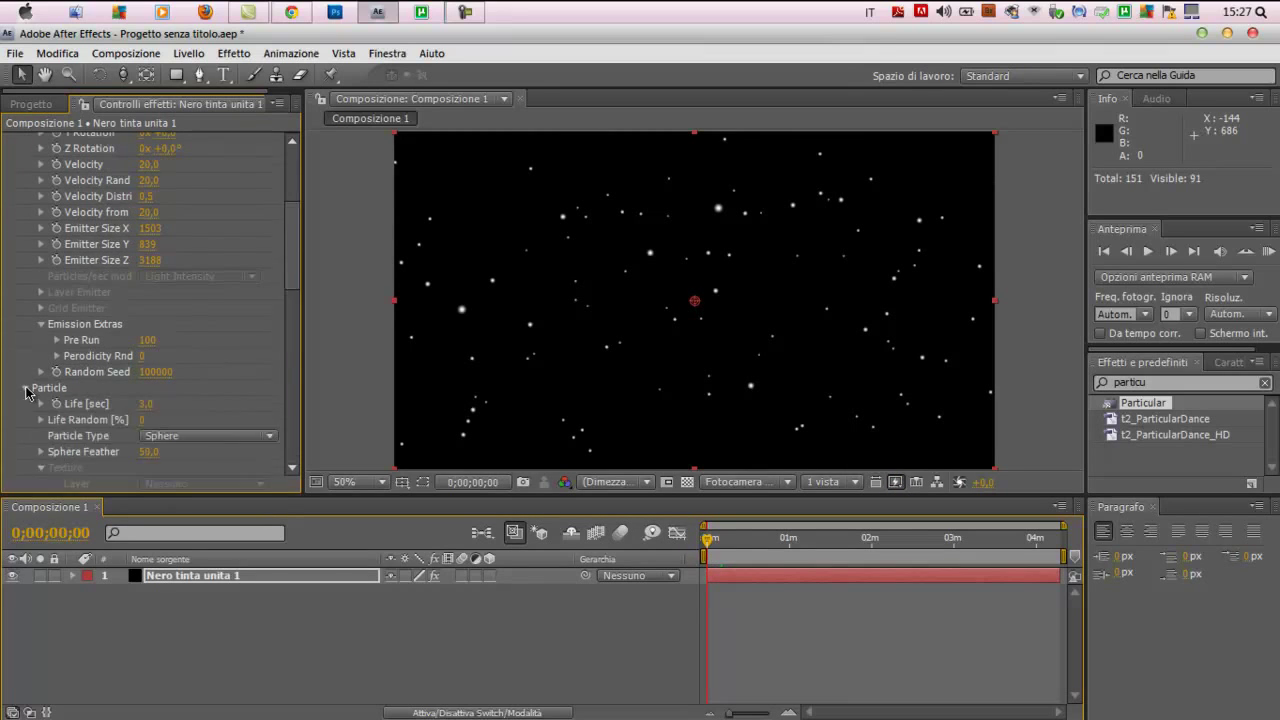
{"action": "scroll", "coordinate": [80, 300], "scroll_direction": "down", "scroll_amount": 7}
{"action": "left_click", "coordinate": [143, 157]}
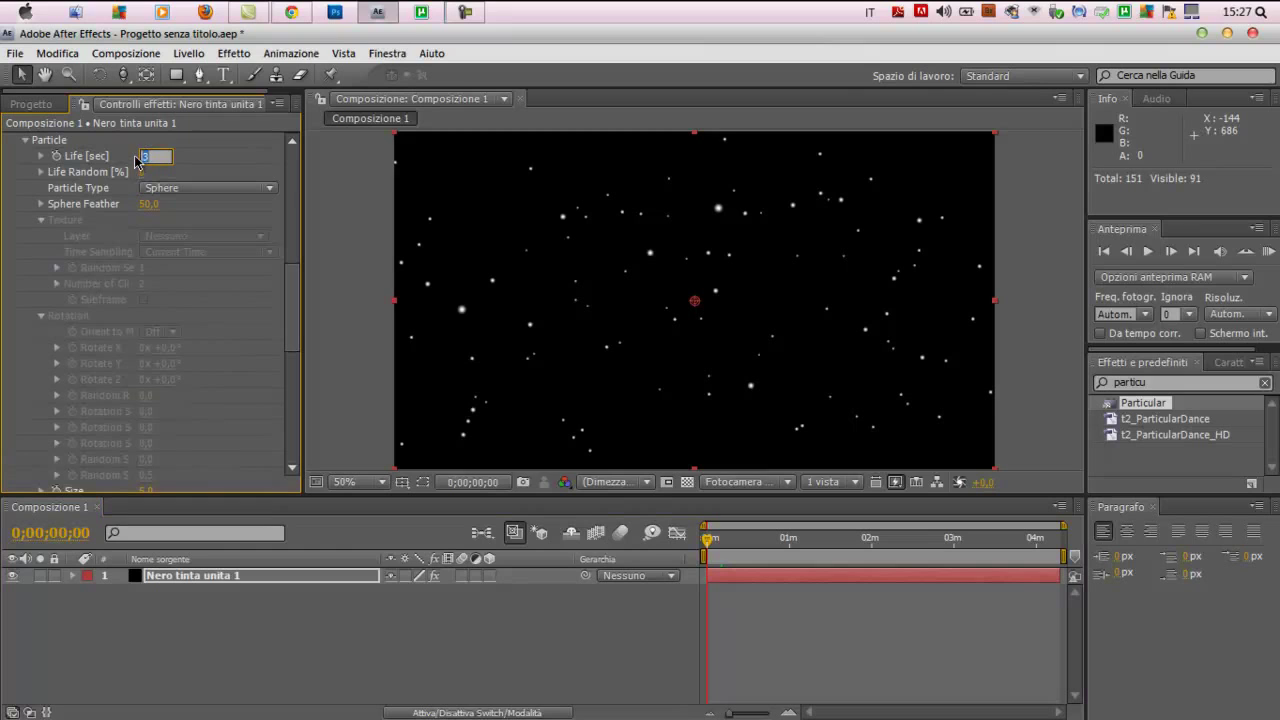
{"action": "type", "text": "15"}
{"action": "key", "text": "Return"}
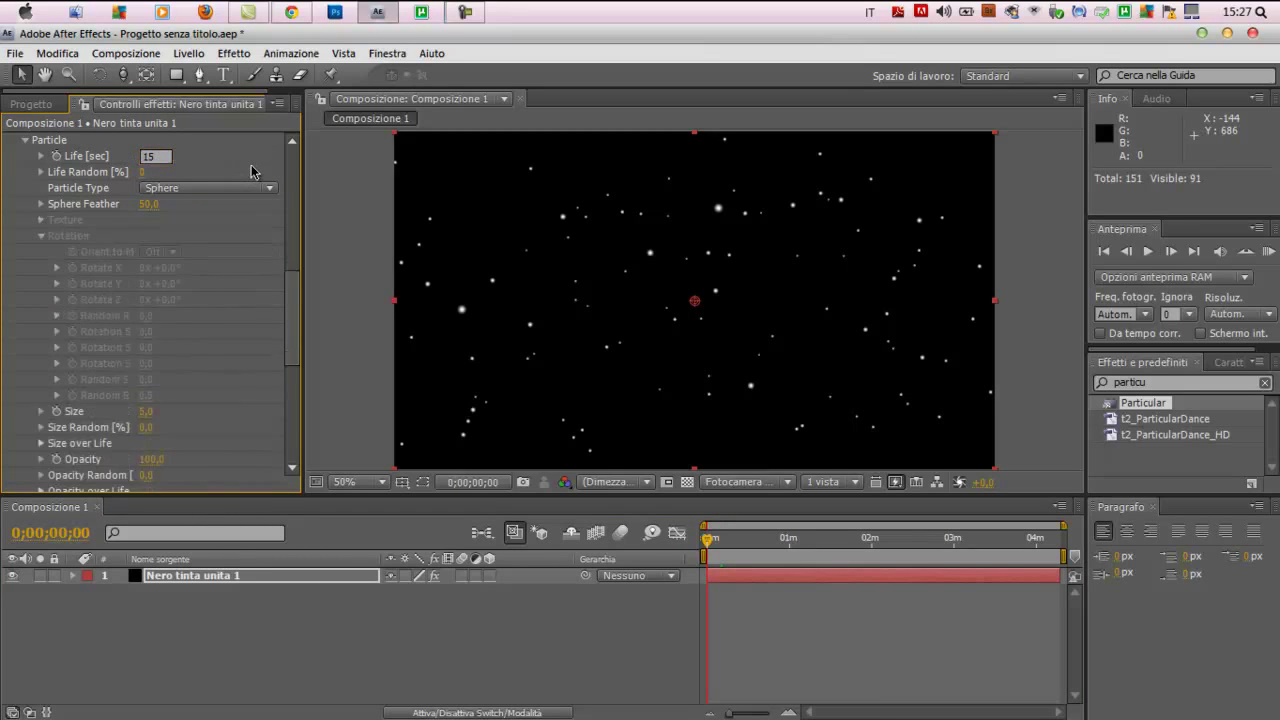
{"action": "left_click", "coordinate": [146, 252]}
{"action": "type", "text": "2"}
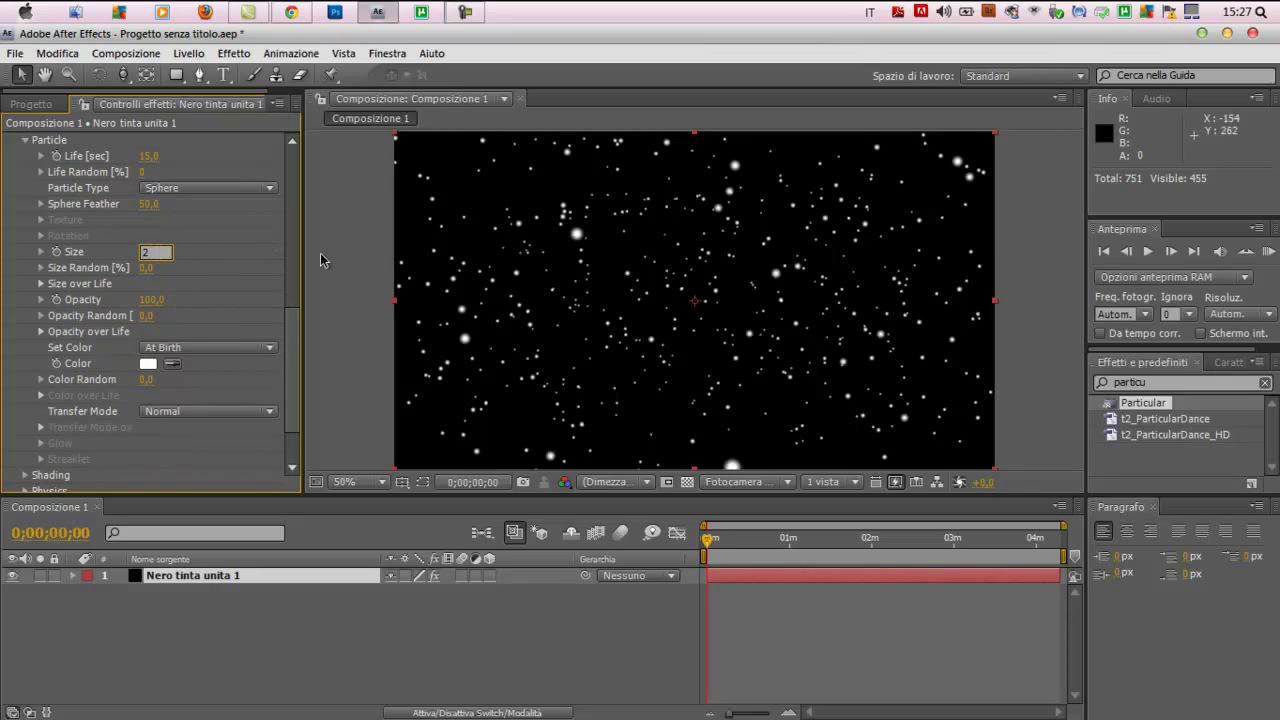
{"action": "key", "text": "Return"}
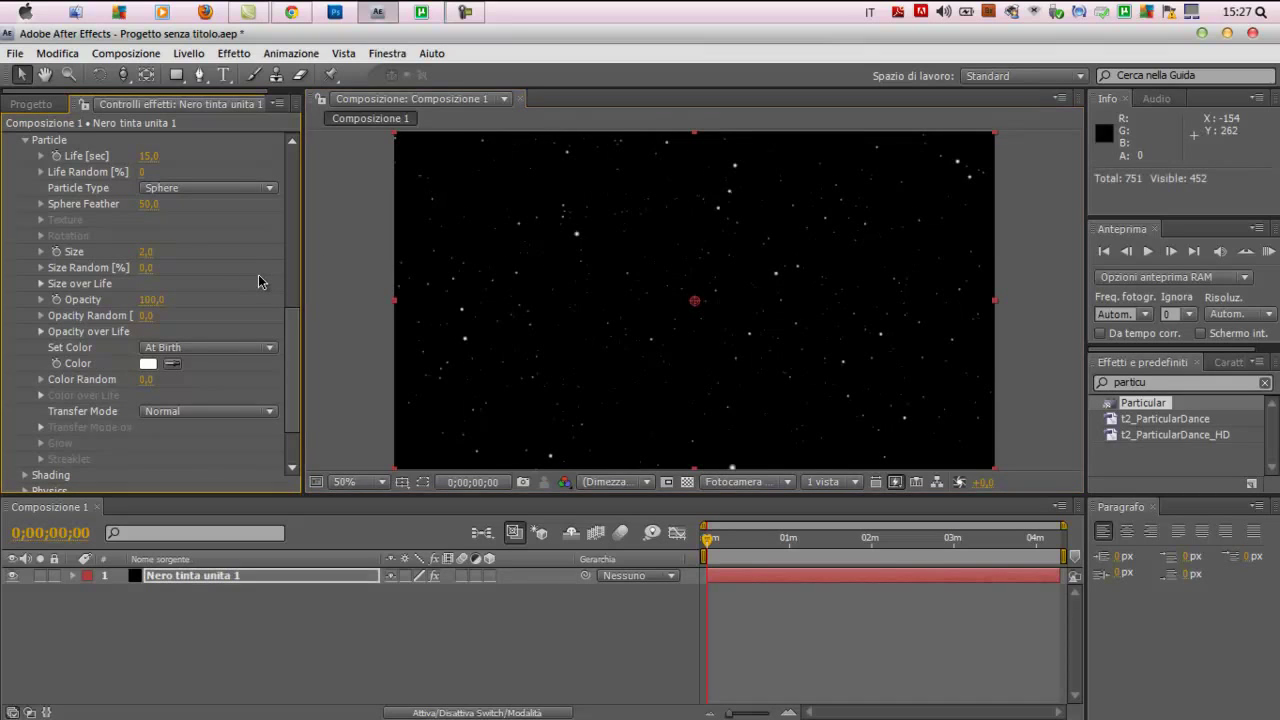
- Draw a Size over Life curve that rises then falls
{"action": "left_click", "coordinate": [40, 268]}
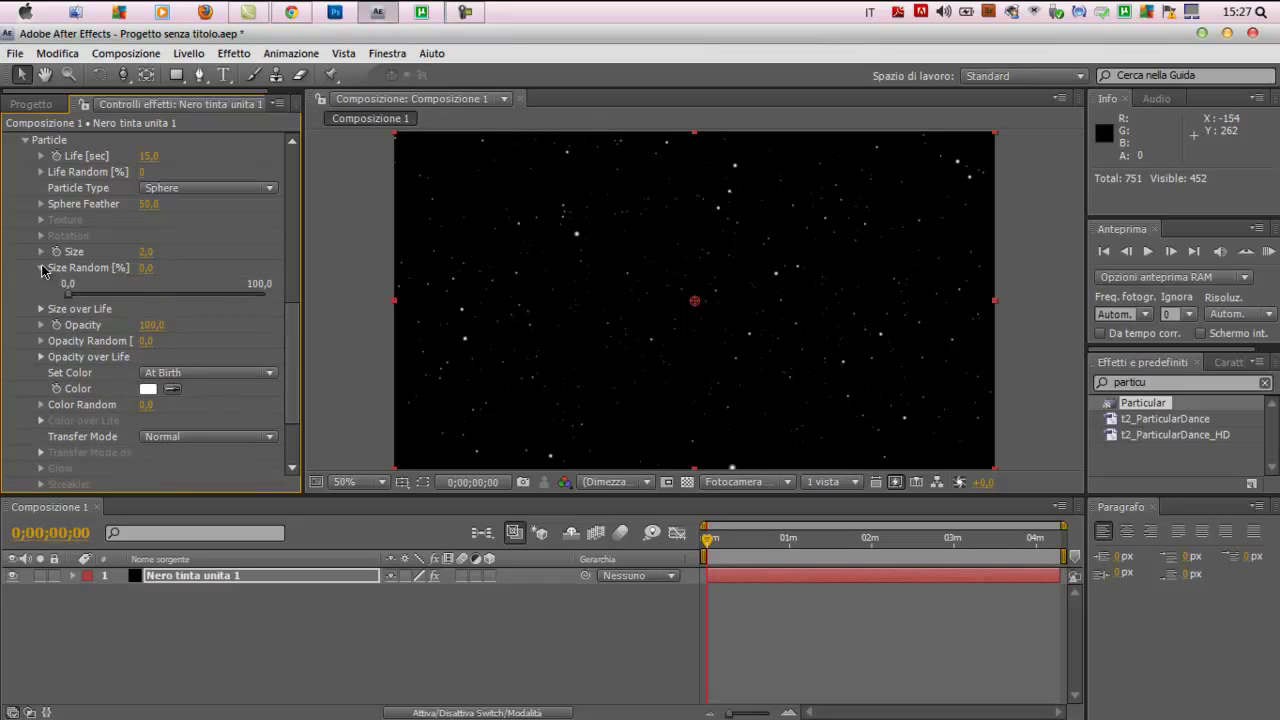
{"action": "left_click", "coordinate": [40, 268]}
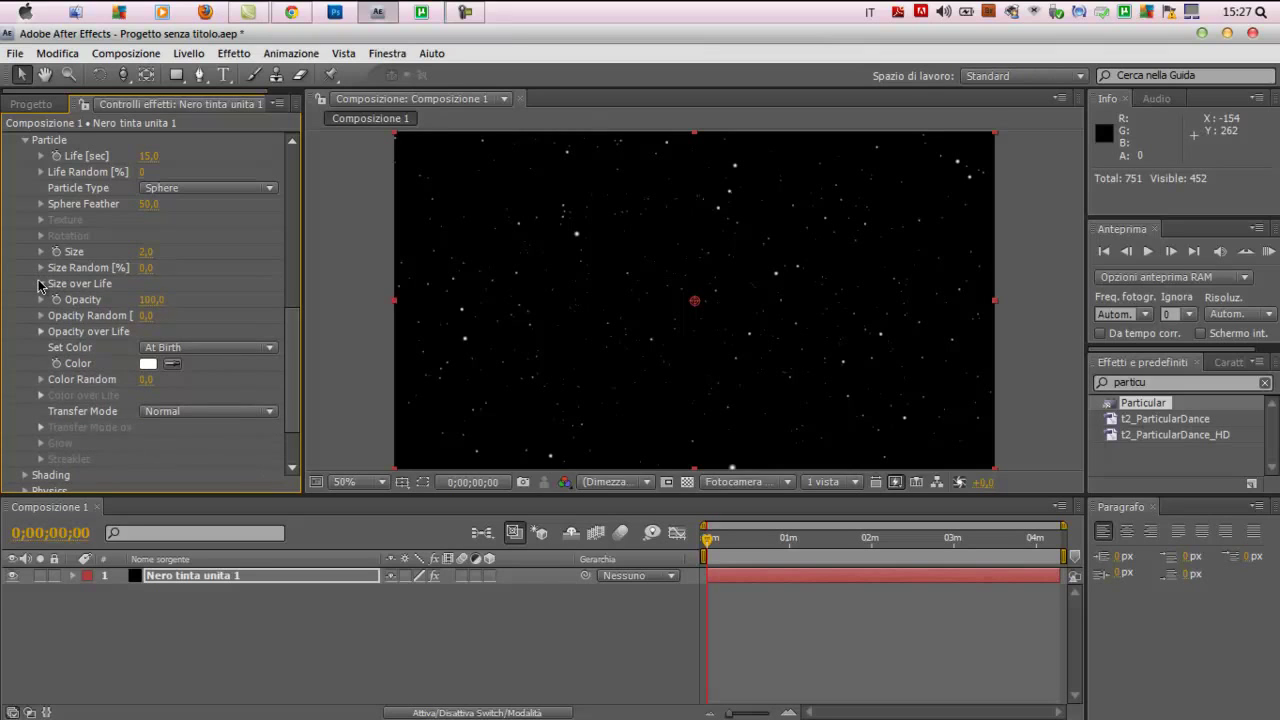
{"action": "left_click", "coordinate": [41, 284]}
{"action": "mouse_move", "coordinate": [92, 353]}
{"action": "left_mouse_down"}
{"action": "mouse_move", "coordinate": [155, 312]}
{"action": "mouse_move", "coordinate": [268, 343]}
{"action": "left_mouse_up"}
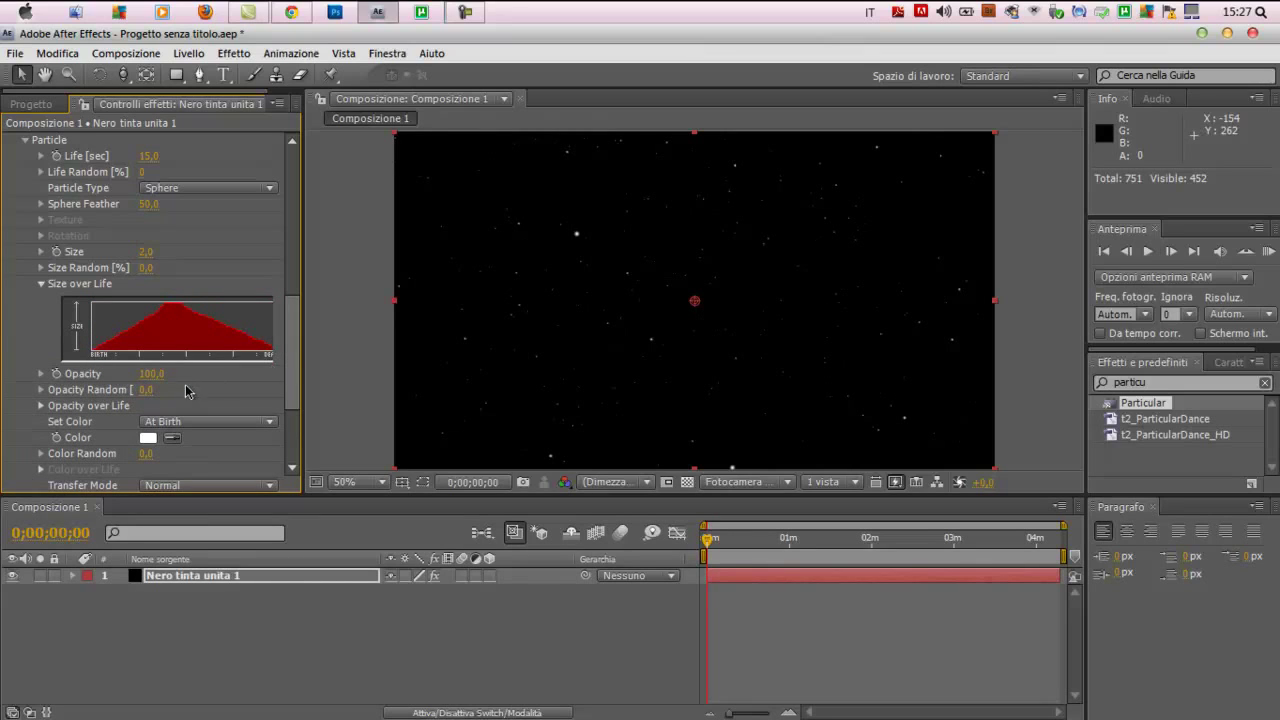
- Set the particle Transfer Mode to Add
{"action": "scroll", "coordinate": [185, 393], "scroll_direction": "down", "scroll_amount": 2}
{"action": "scroll", "coordinate": [185, 393], "scroll_direction": "down", "scroll_amount": 2}
{"action": "scroll", "coordinate": [184, 393], "scroll_direction": "down", "scroll_amount": 2}
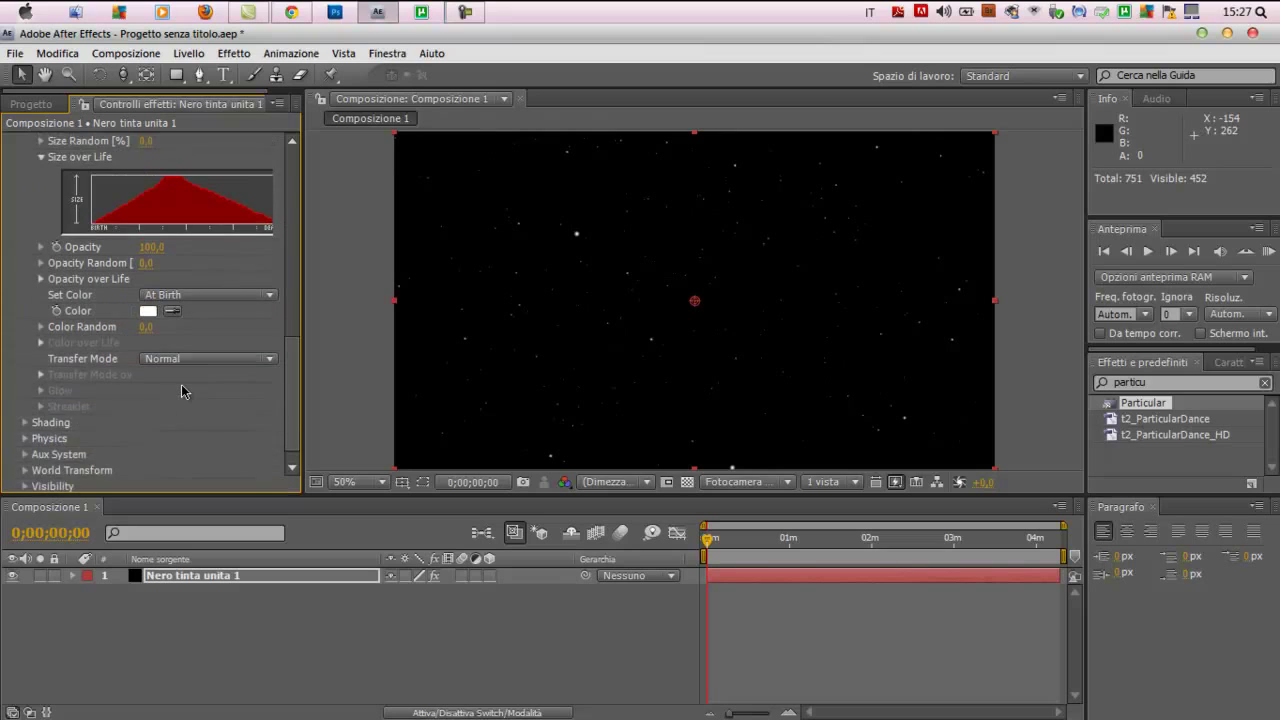
{"action": "scroll", "coordinate": [182, 392], "scroll_direction": "down", "scroll_amount": 1}
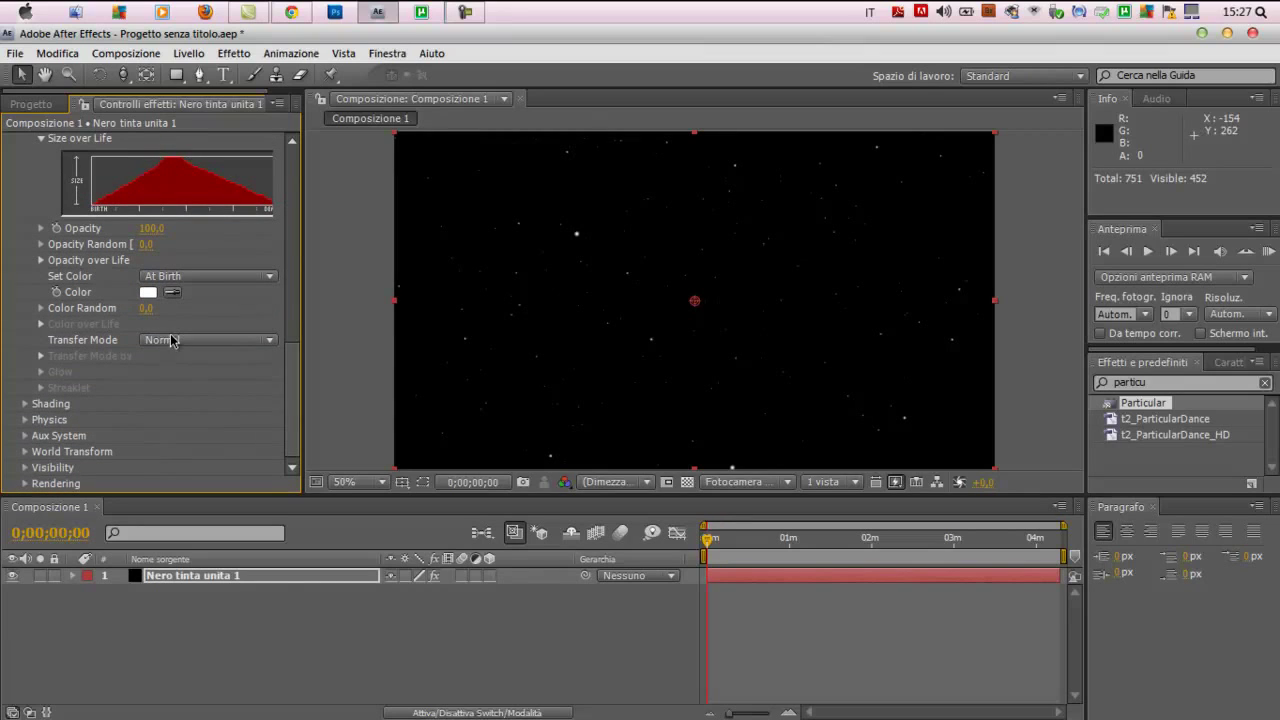
{"action": "left_click", "coordinate": [172, 340]}
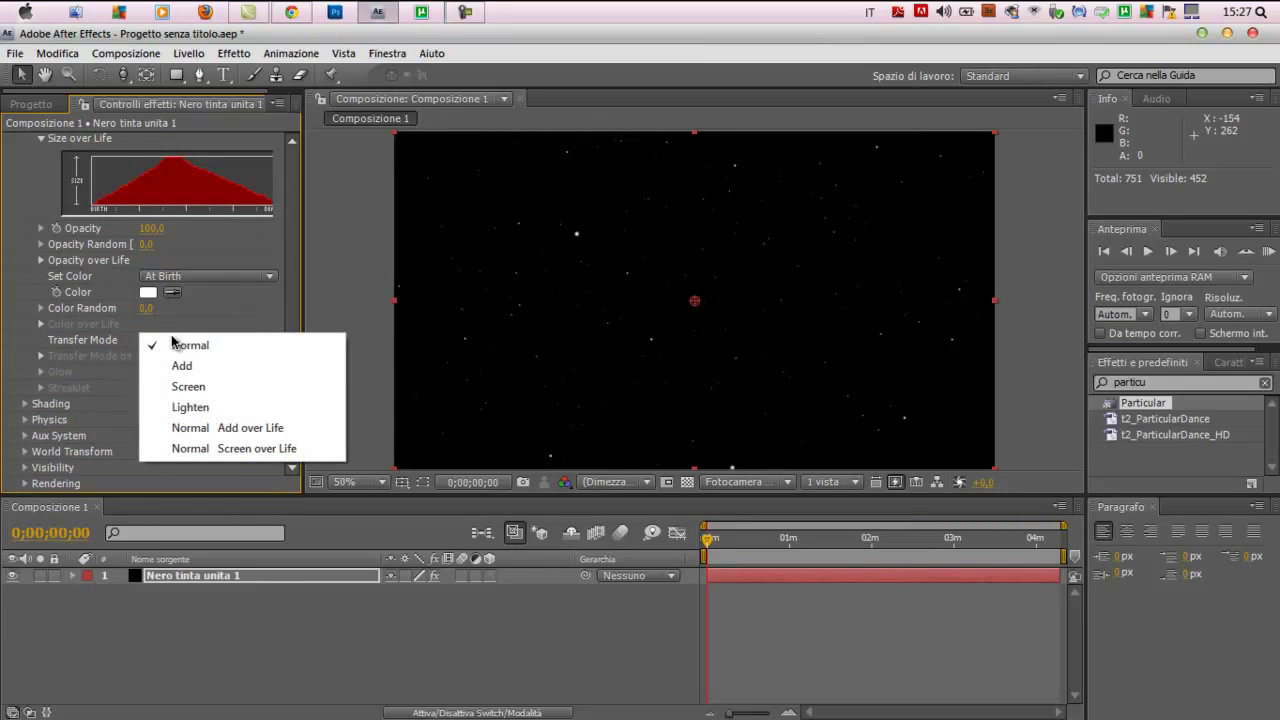
{"action": "left_click", "coordinate": [172, 366]}
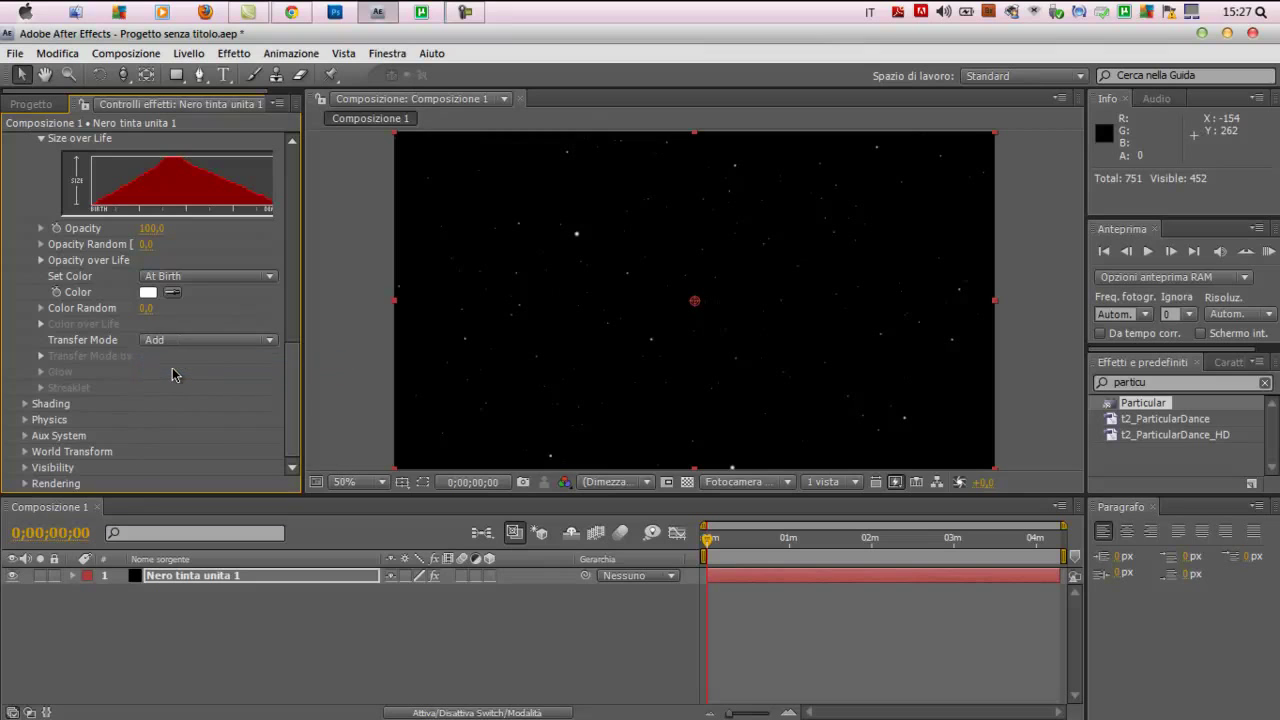
- Preview the starfield, return to start, and select the starfield solid layer
{"action": "scroll", "coordinate": [166, 372], "scroll_direction": "up", "scroll_amount": 4}
{"action": "scroll", "coordinate": [167, 376], "scroll_direction": "up", "scroll_amount": 4}
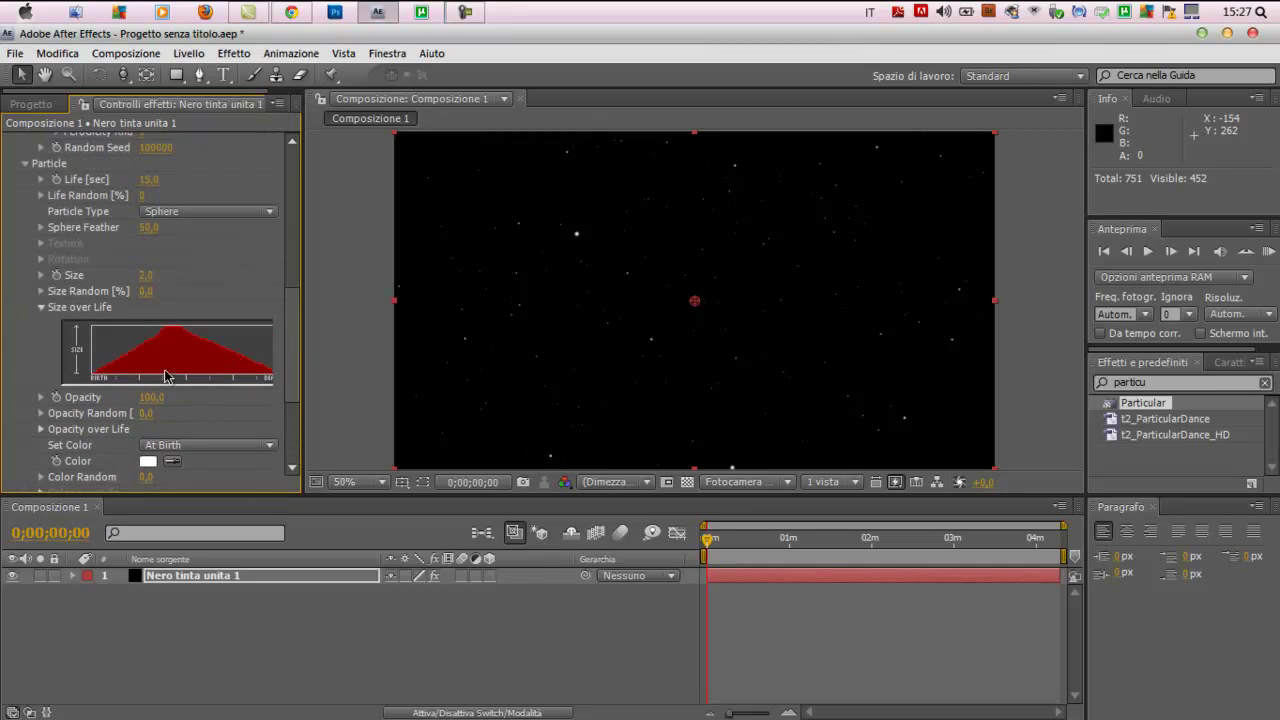
{"action": "scroll", "coordinate": [166, 375], "scroll_direction": "up", "scroll_amount": 2}
{"action": "scroll", "coordinate": [158, 370], "scroll_direction": "up", "scroll_amount": 6}
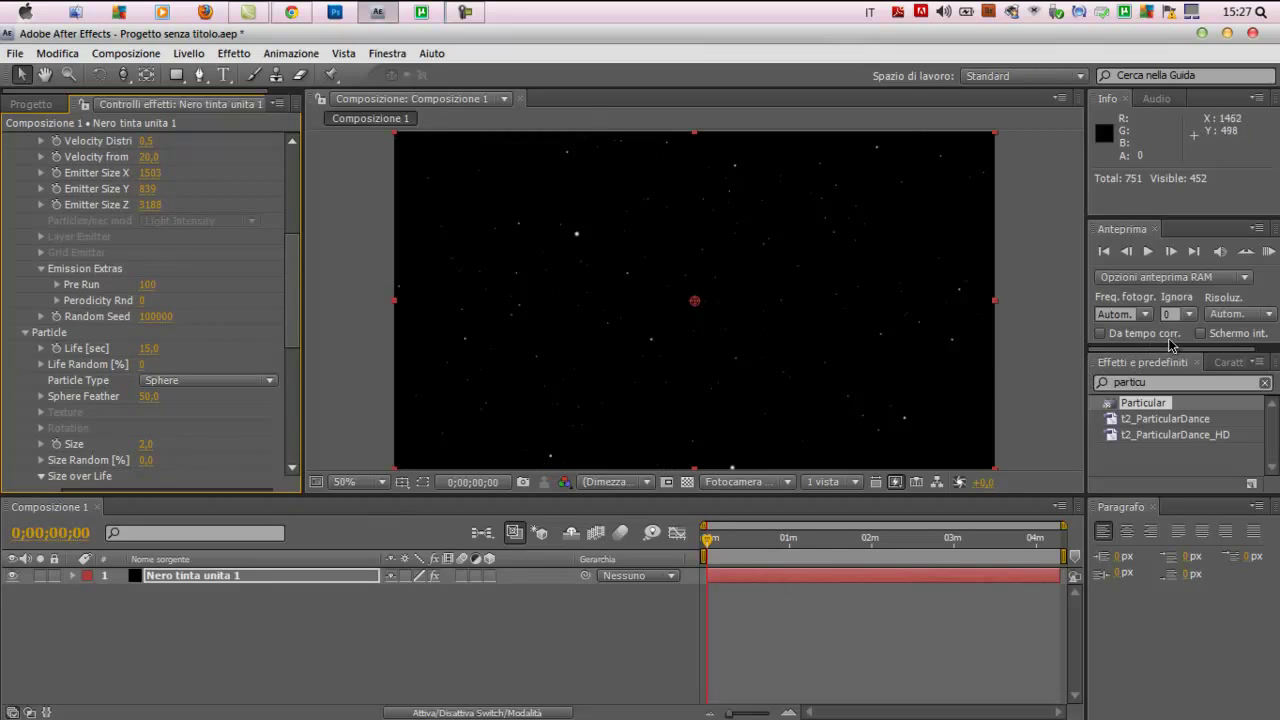
{"action": "left_click", "coordinate": [1270, 253]}
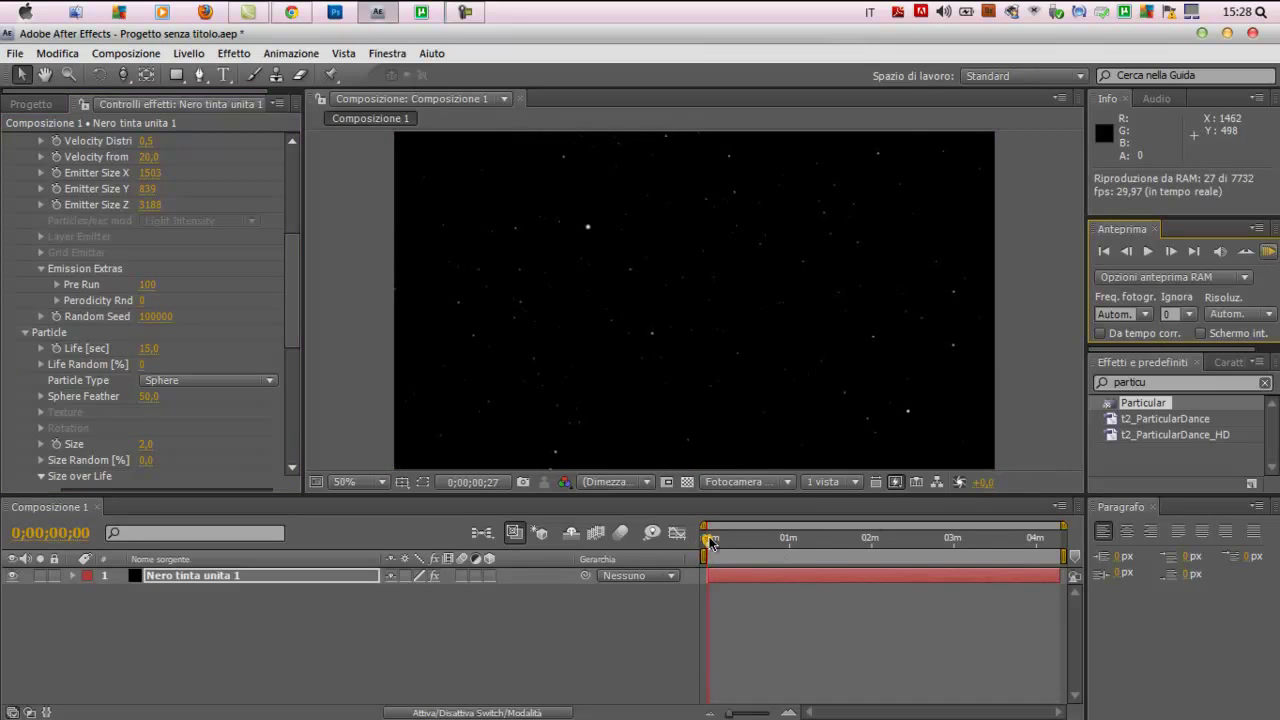
{"action": "left_click", "coordinate": [706, 541]}
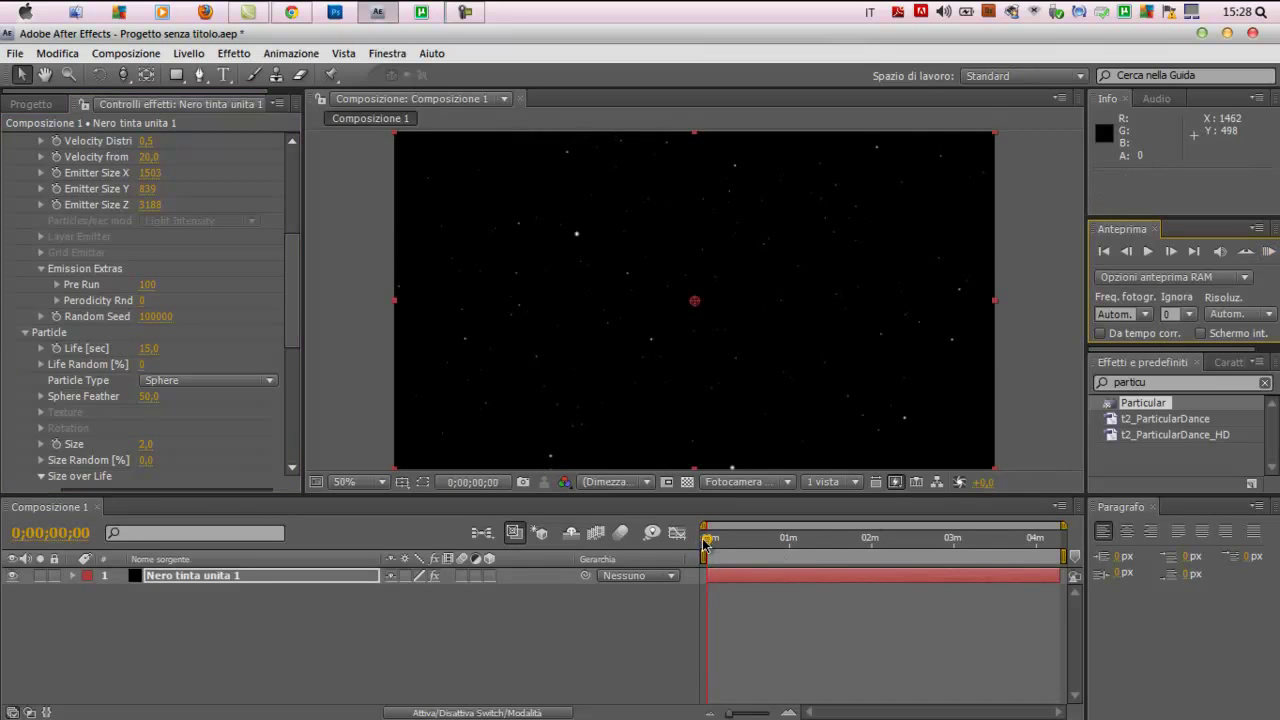
{"action": "left_click", "coordinate": [229, 577]}
- Copy and paste the starfield solid to duplicate it
{"action": "key", "text": "ctrl+c"}
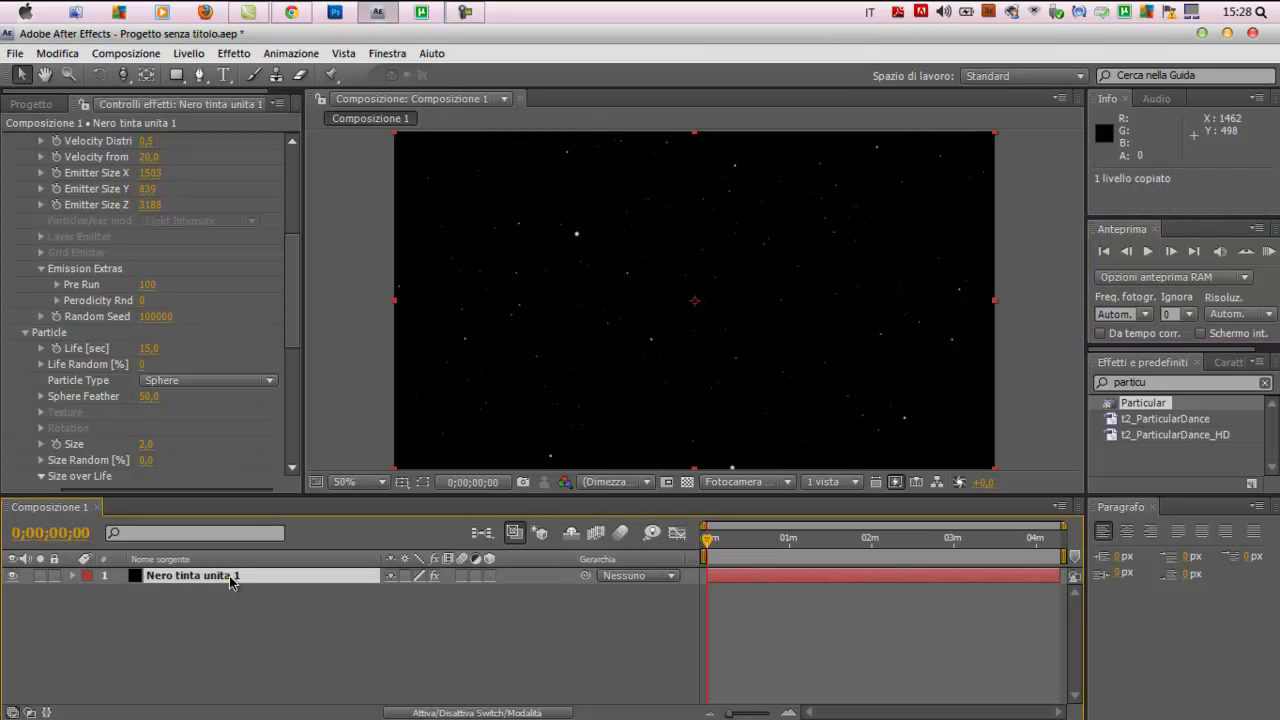
{"action": "left_click", "coordinate": [46, 56]}
{"action": "left_click", "coordinate": [70, 168]}
{"action": "left_click", "coordinate": [63, 56]}
{"action": "left_click", "coordinate": [75, 206]}
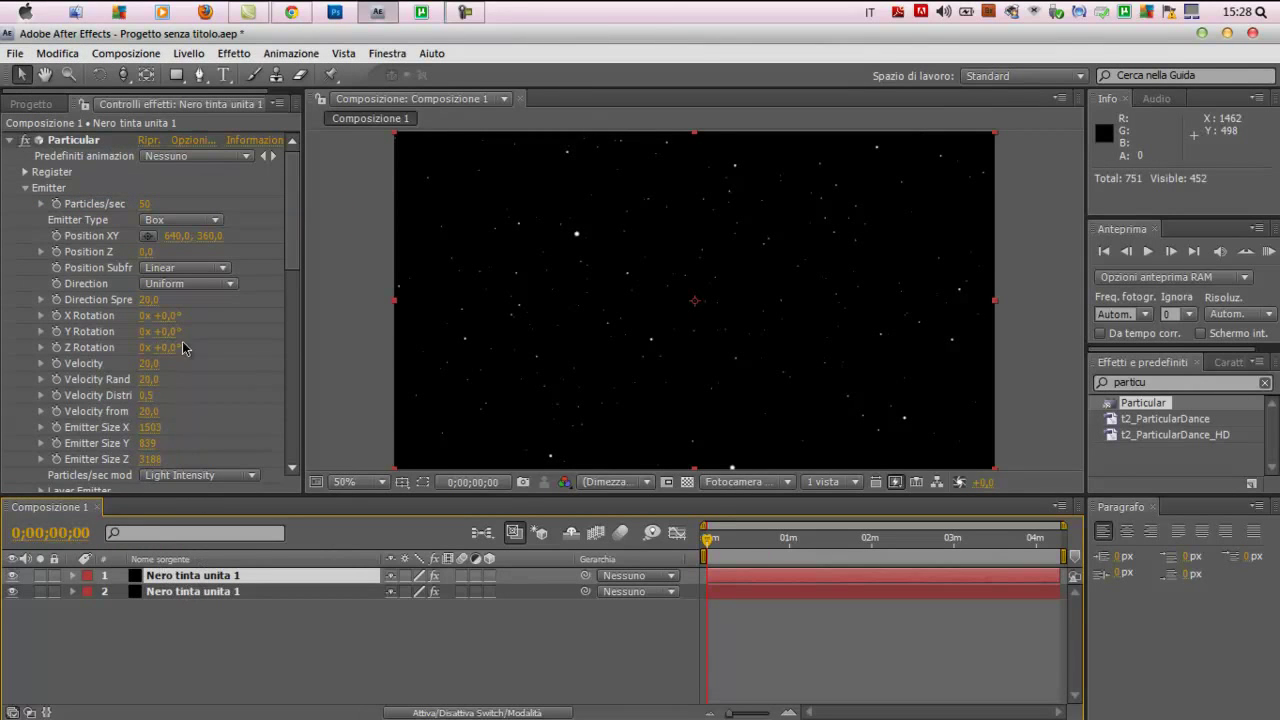
- Switch the top copy's Particle Type to Cloudlet
{"action": "scroll", "coordinate": [186, 275], "scroll_direction": "down", "scroll_amount": 5}
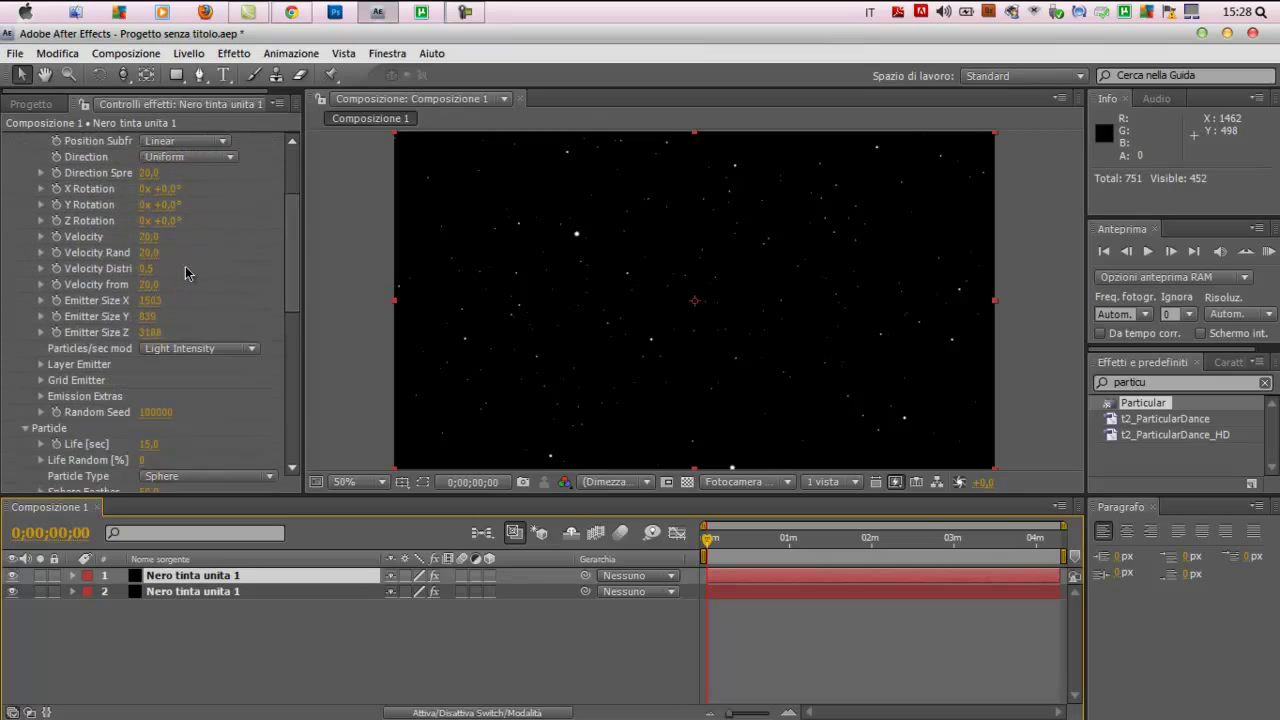
{"action": "scroll", "coordinate": [186, 272], "scroll_direction": "down", "scroll_amount": 3}
{"action": "scroll", "coordinate": [186, 272], "scroll_direction": "down", "scroll_amount": 2}
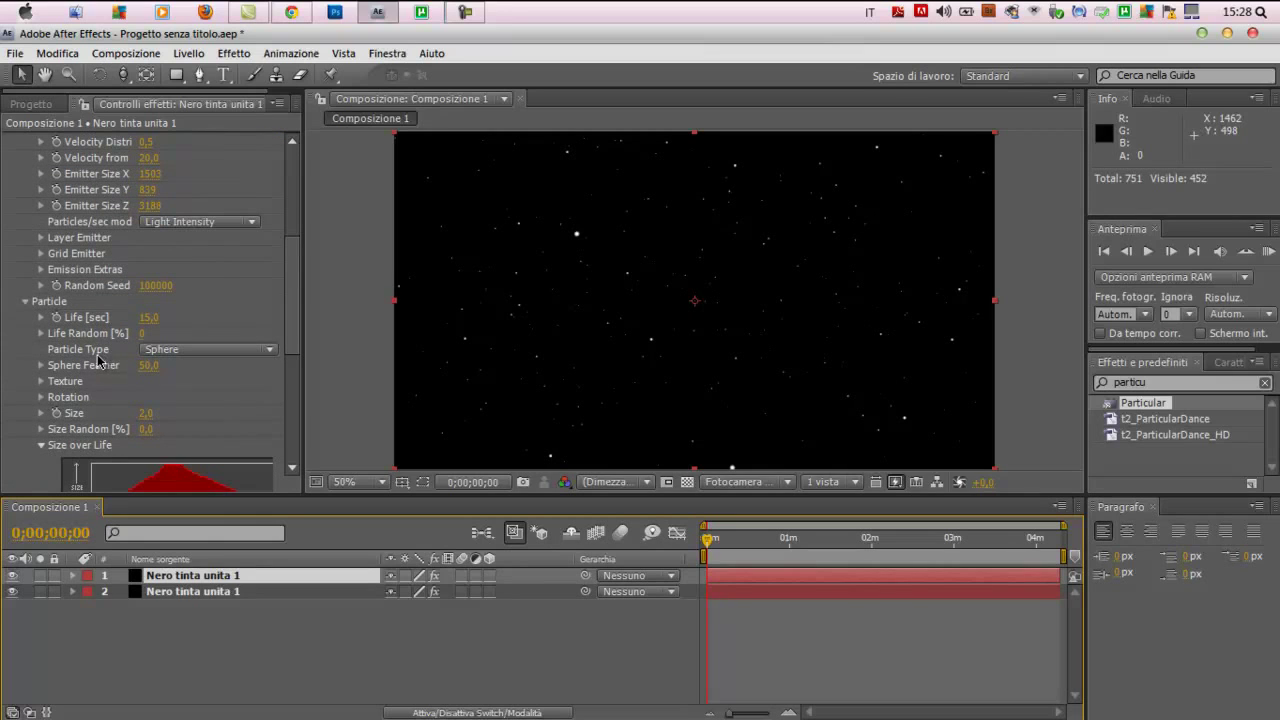
{"action": "left_click", "coordinate": [174, 352]}
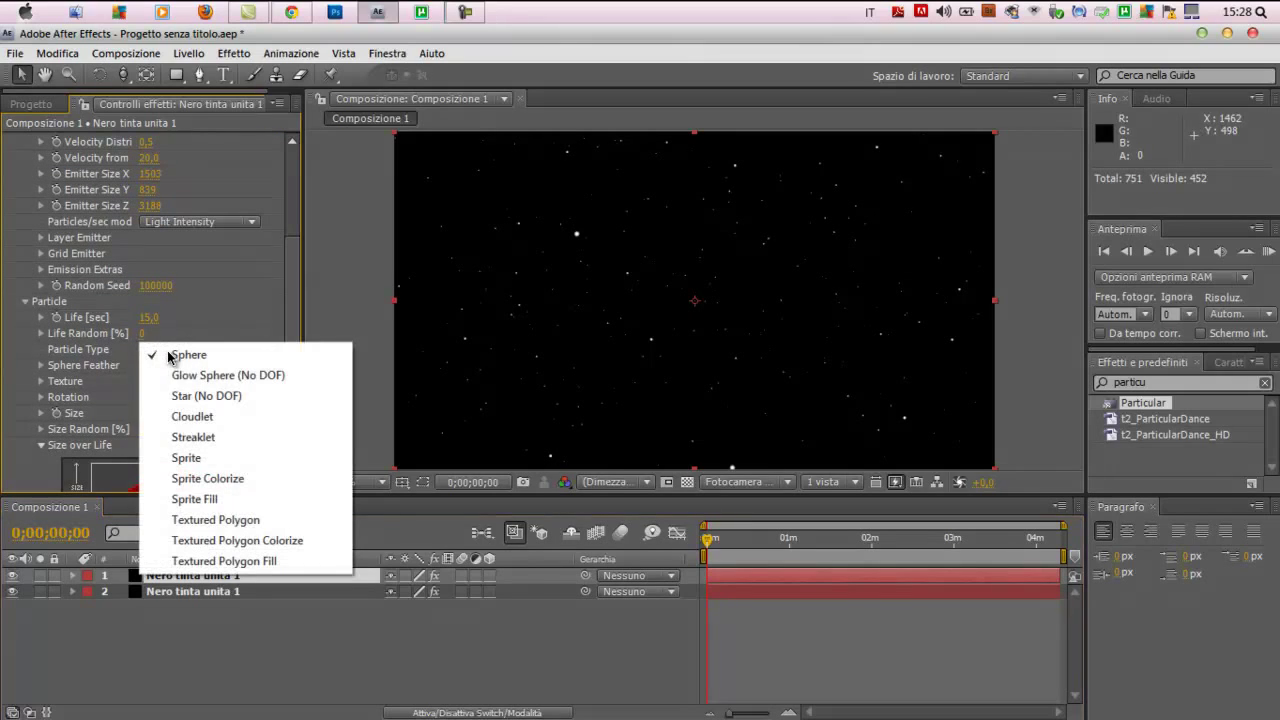
{"action": "left_click", "coordinate": [203, 418]}
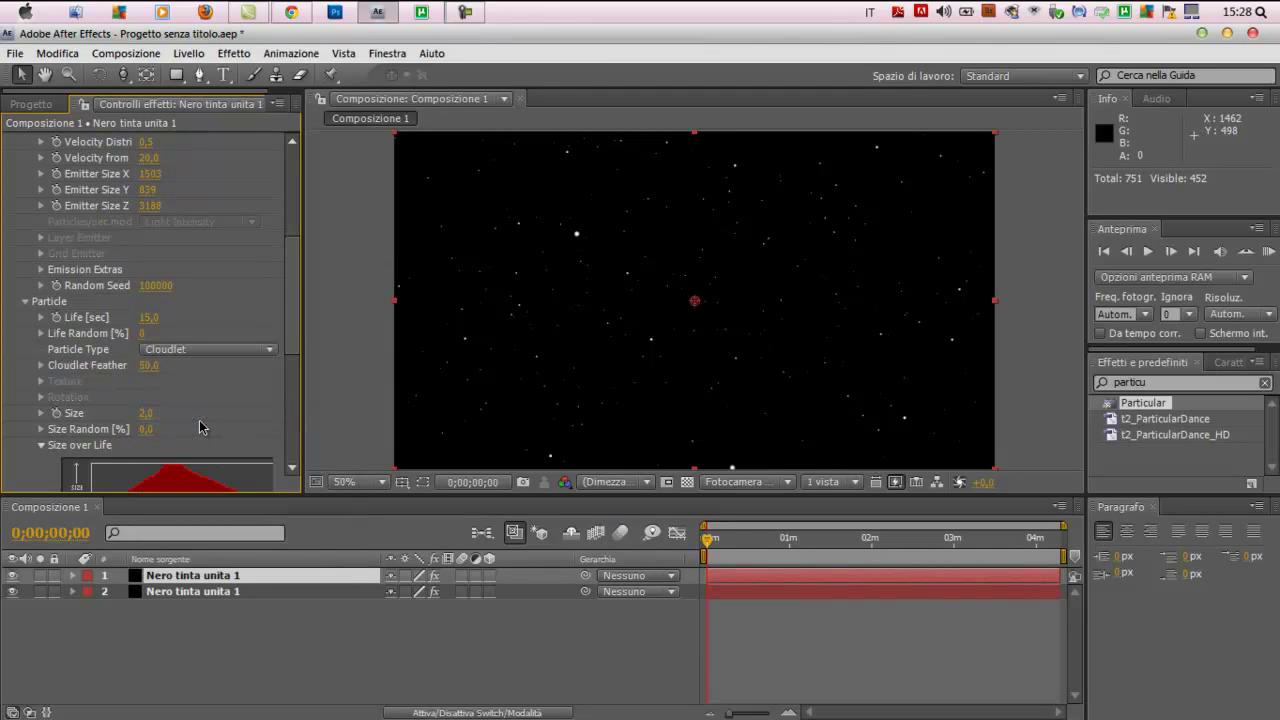
{"action": "scroll", "coordinate": [203, 331], "scroll_direction": "up", "scroll_amount": 2}
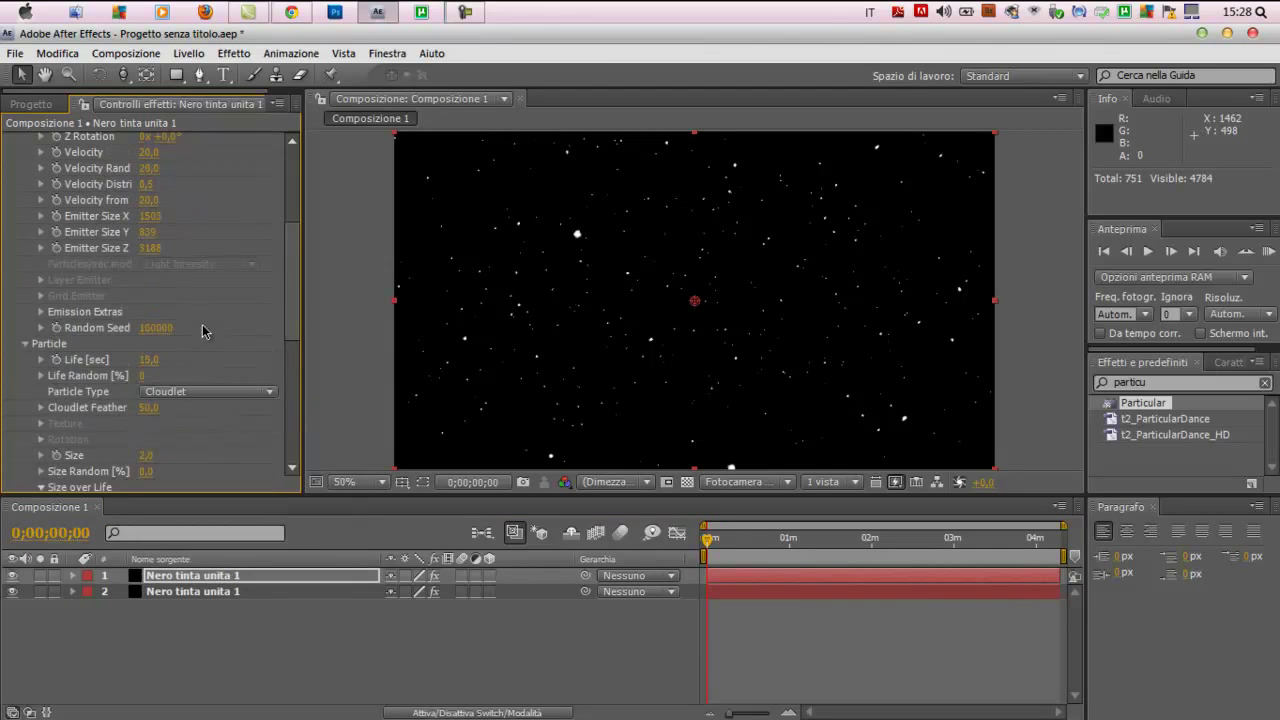
{"action": "scroll", "coordinate": [203, 331], "scroll_direction": "up", "scroll_amount": 2}
{"action": "scroll", "coordinate": [203, 331], "scroll_direction": "up", "scroll_amount": 1}
{"action": "scroll", "coordinate": [202, 326], "scroll_direction": "down", "scroll_amount": 1}
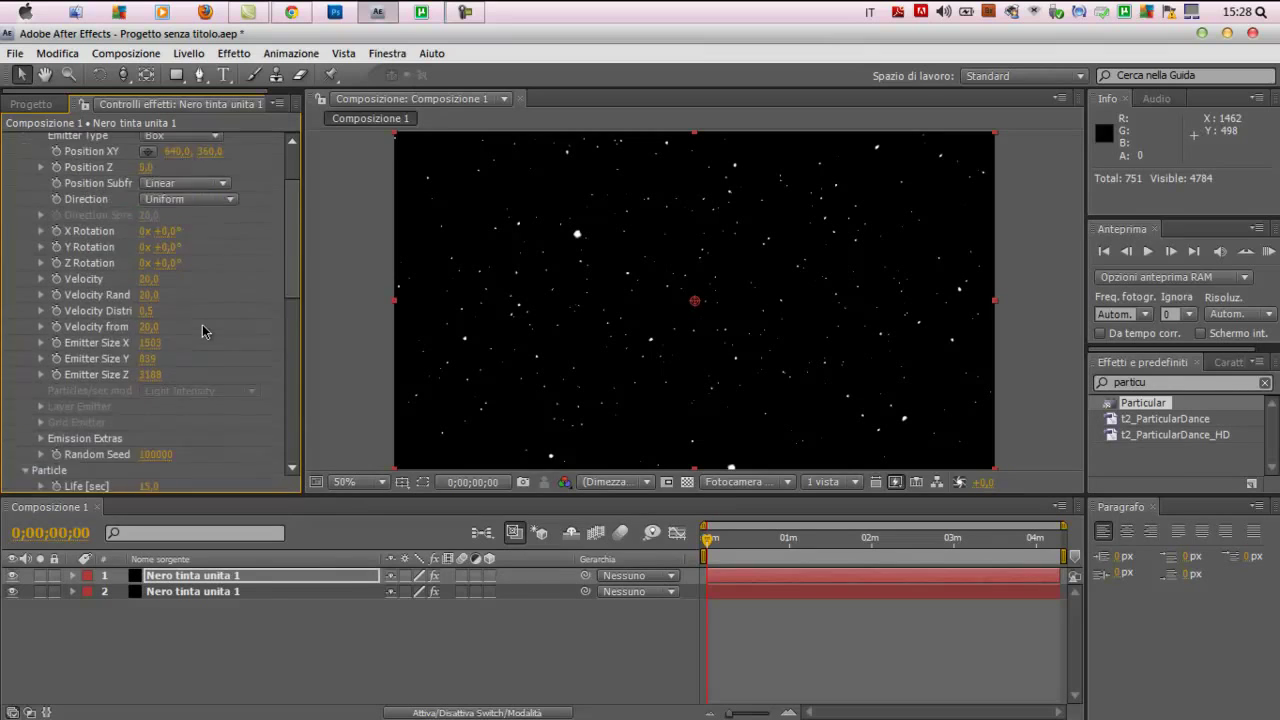
{"action": "scroll", "coordinate": [202, 326], "scroll_direction": "down", "scroll_amount": 3}
{"action": "scroll", "coordinate": [196, 325], "scroll_direction": "down", "scroll_amount": 1}
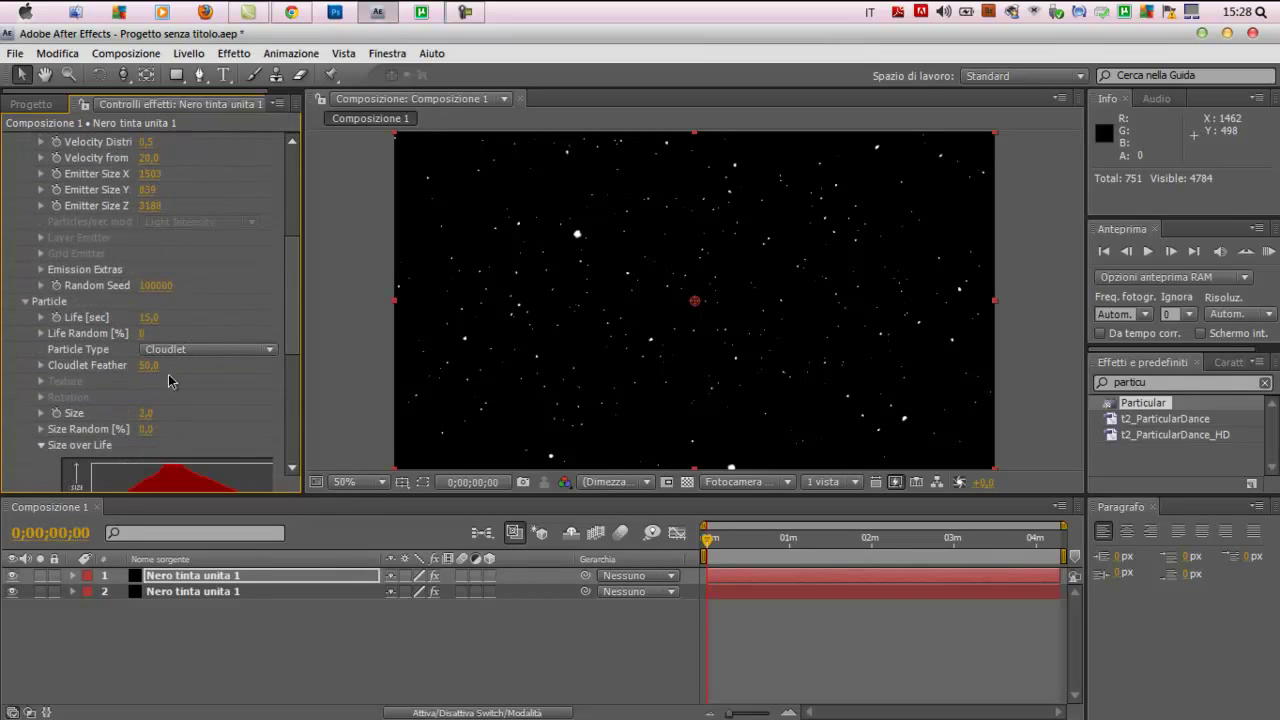
- Enlarge the Cloudlet particle size to 51
{"action": "mouse_move", "coordinate": [143, 412]}
{"action": "left_mouse_down"}
{"action": "mouse_move", "coordinate": [291, 405]}
{"action": "mouse_move", "coordinate": [198, 427]}
{"action": "mouse_move", "coordinate": [209, 436]}
{"action": "left_mouse_up"}
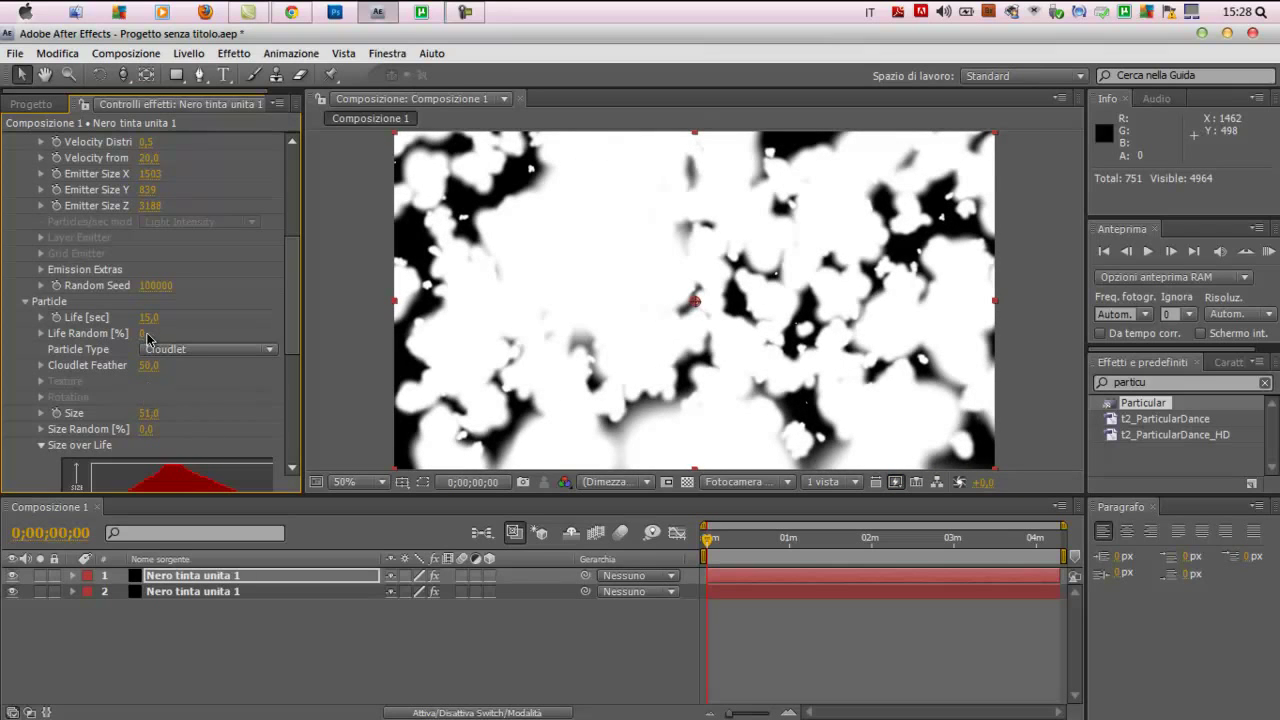
{"action": "scroll", "coordinate": [210, 358], "scroll_direction": "down", "scroll_amount": 2}
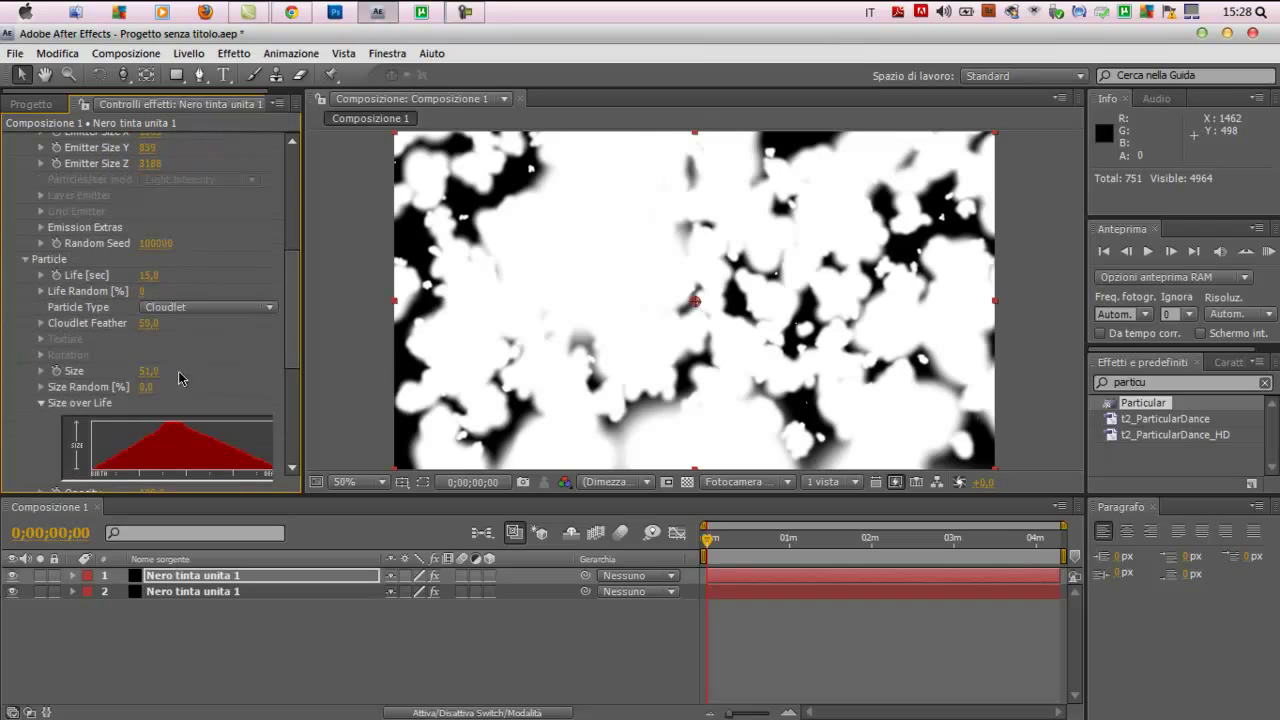
{"action": "scroll", "coordinate": [128, 290], "scroll_direction": "up", "scroll_amount": 1}
{"action": "scroll", "coordinate": [128, 290], "scroll_direction": "up", "scroll_amount": 1}
{"action": "scroll", "coordinate": [128, 295], "scroll_direction": "down", "scroll_amount": 8}
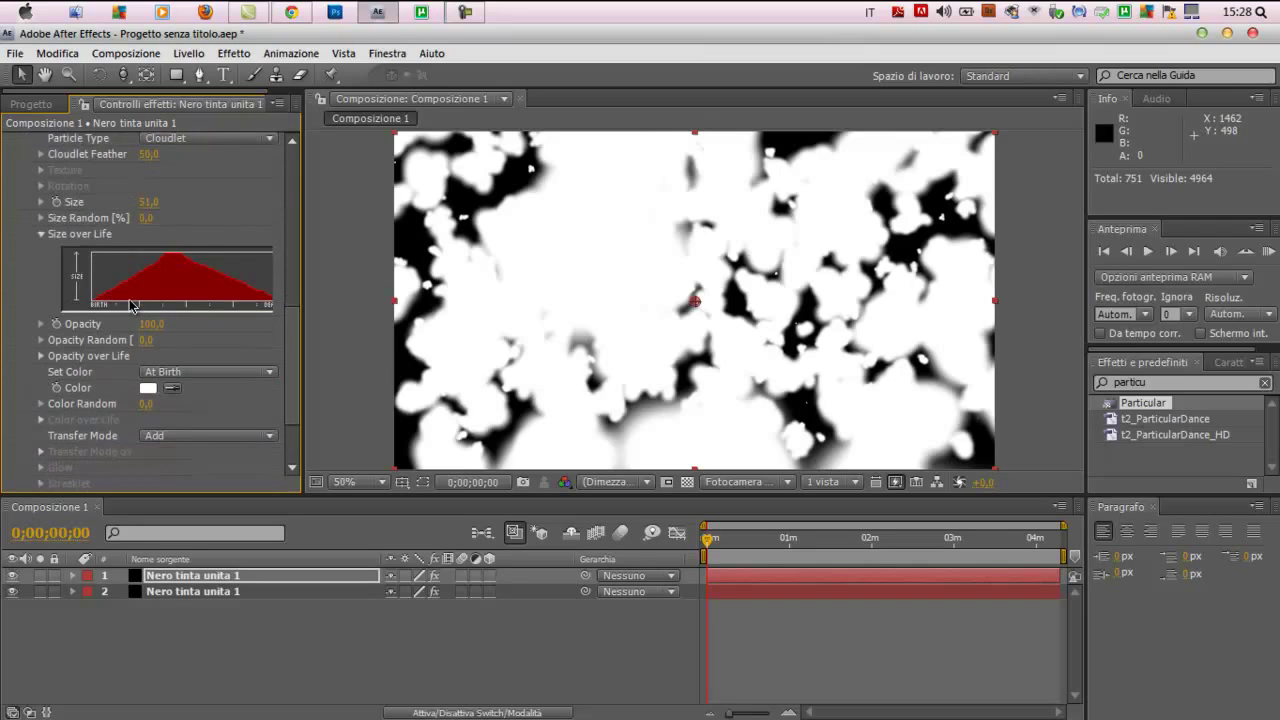
{"action": "scroll", "coordinate": [128, 396], "scroll_direction": "down", "scroll_amount": 5}
{"action": "scroll", "coordinate": [127, 390], "scroll_direction": "up", "scroll_amount": 2}
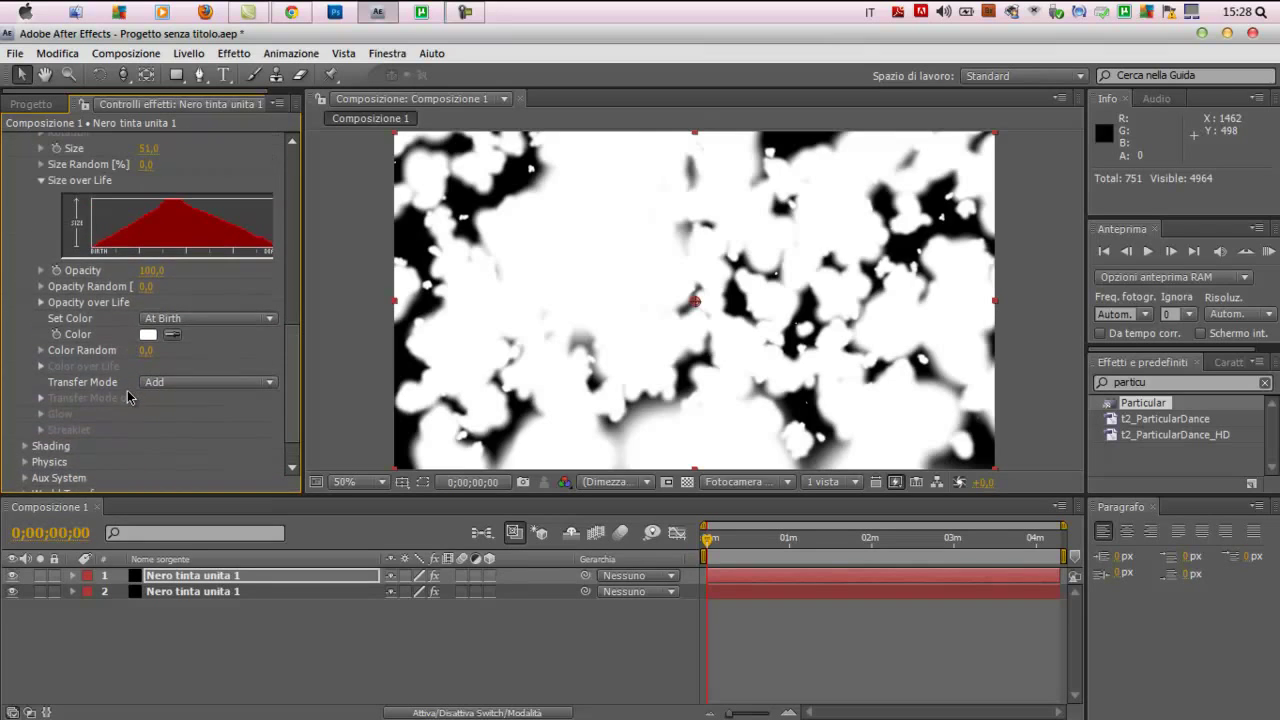
- Set particle opacity to 0,5 and open the particle Color picker at a cyan hue
{"action": "left_click", "coordinate": [149, 272]}
{"action": "type", "text": "0,5"}
{"action": "key", "text": "Return"}
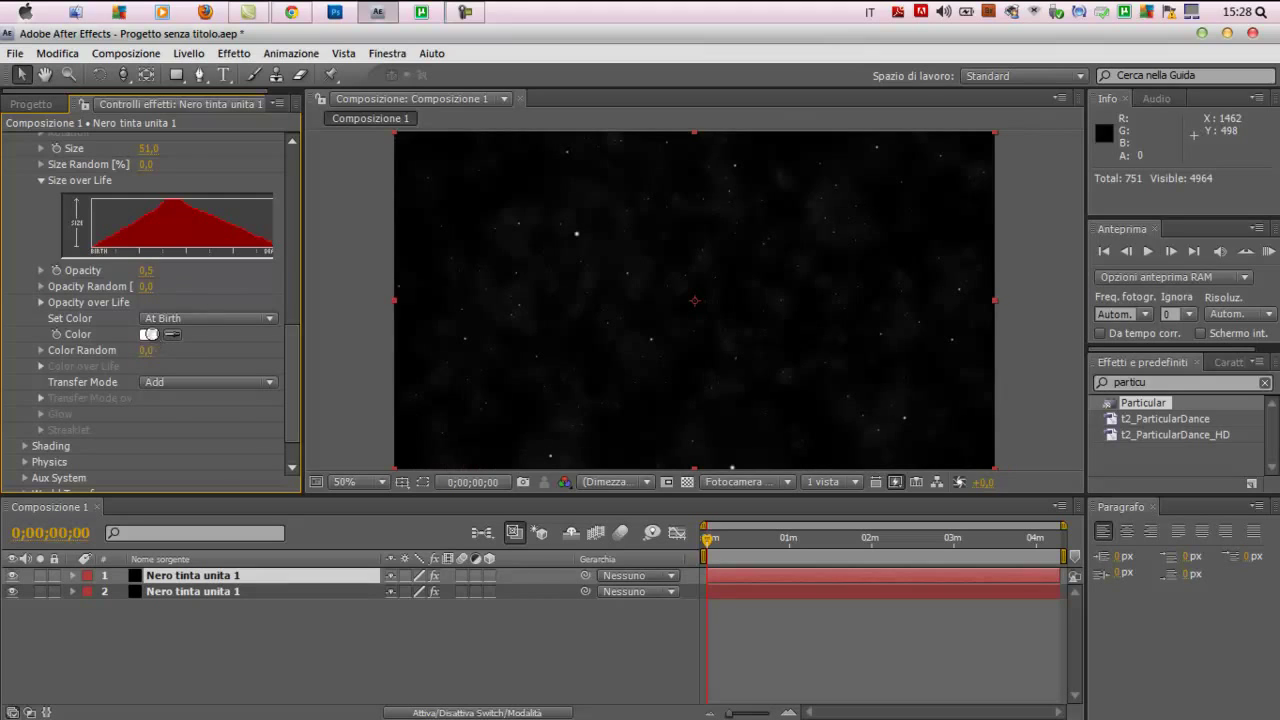
{"action": "left_click", "coordinate": [150, 334]}
{"action": "left_click", "coordinate": [330, 278]}
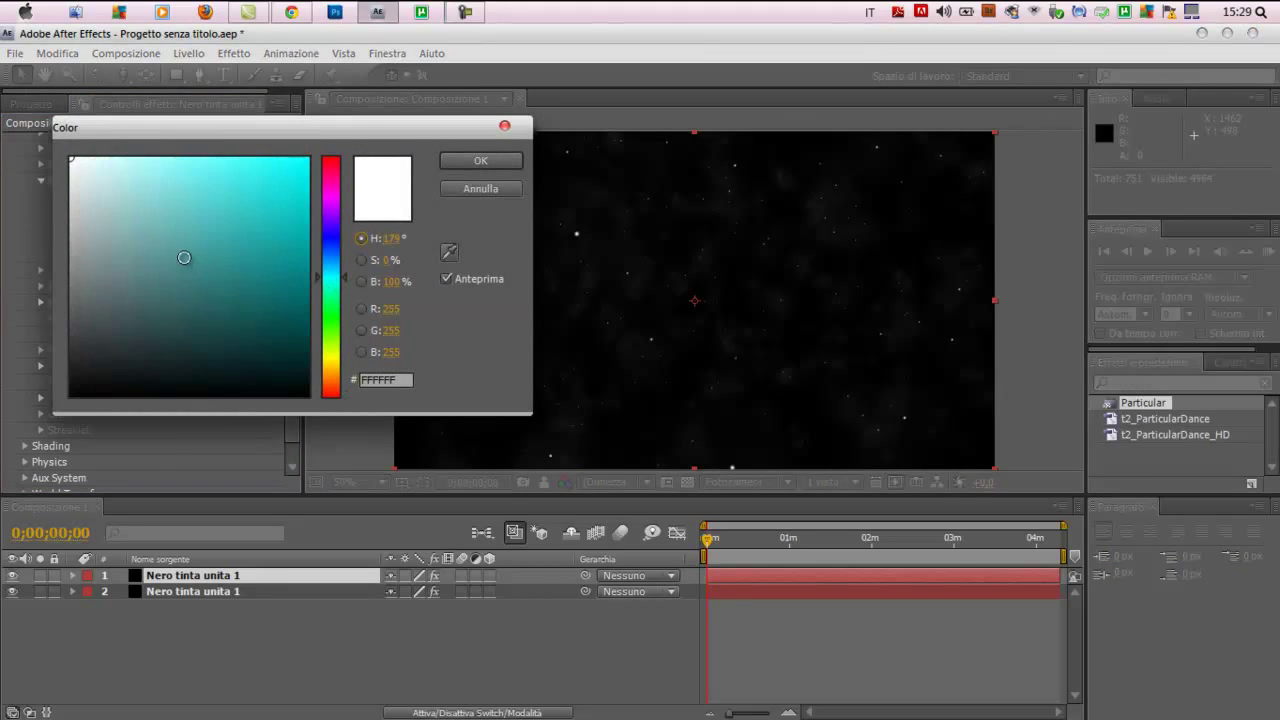
- Choose a pale cyan particle colour, then set the top layer's Opacity to 70%
{"action": "mouse_move", "coordinate": [184, 257]}
{"action": "left_mouse_down"}
{"action": "mouse_move", "coordinate": [104, 131]}
{"action": "mouse_move", "coordinate": [109, 190]}
{"action": "left_mouse_up"}
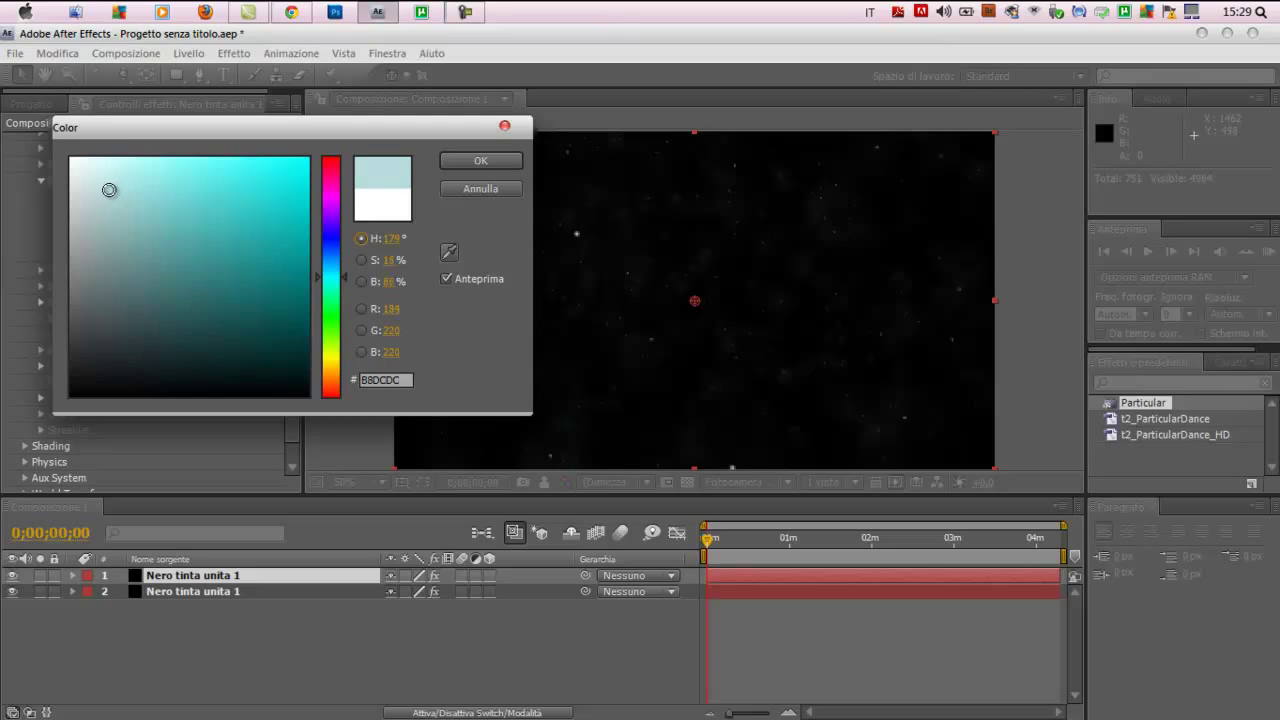
{"action": "left_click", "coordinate": [450, 162]}
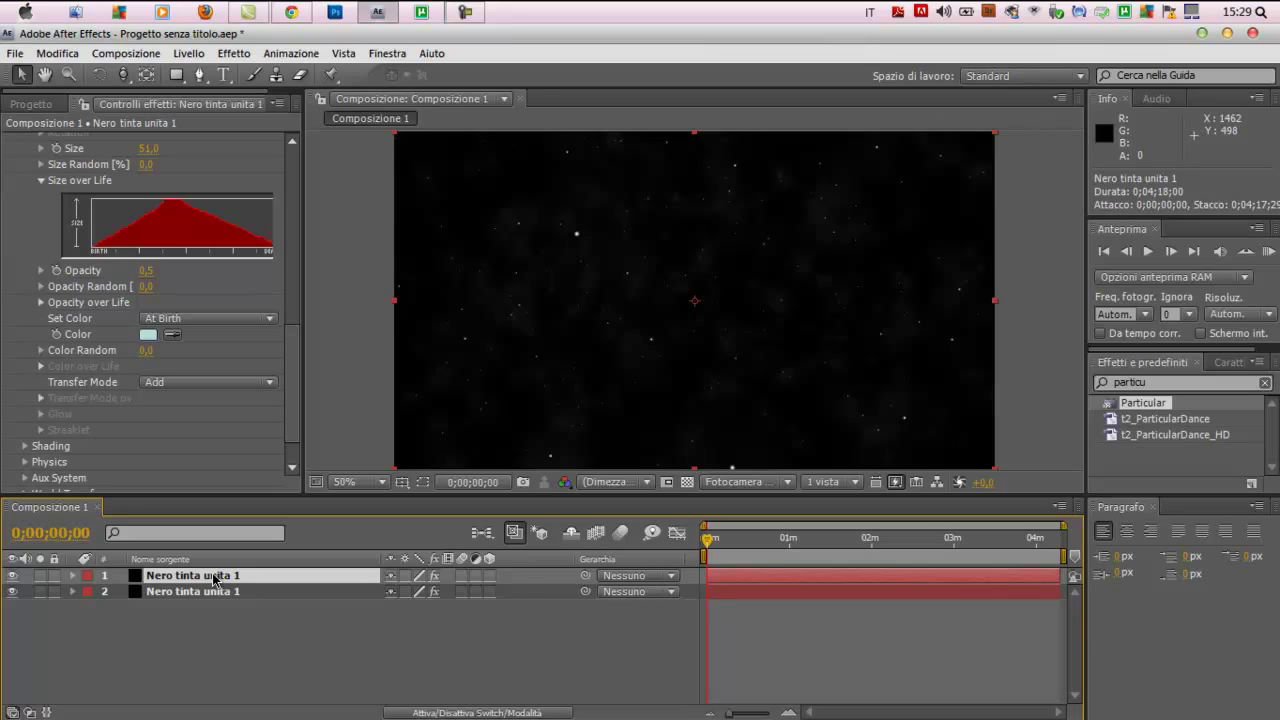
{"action": "key", "text": "t"}
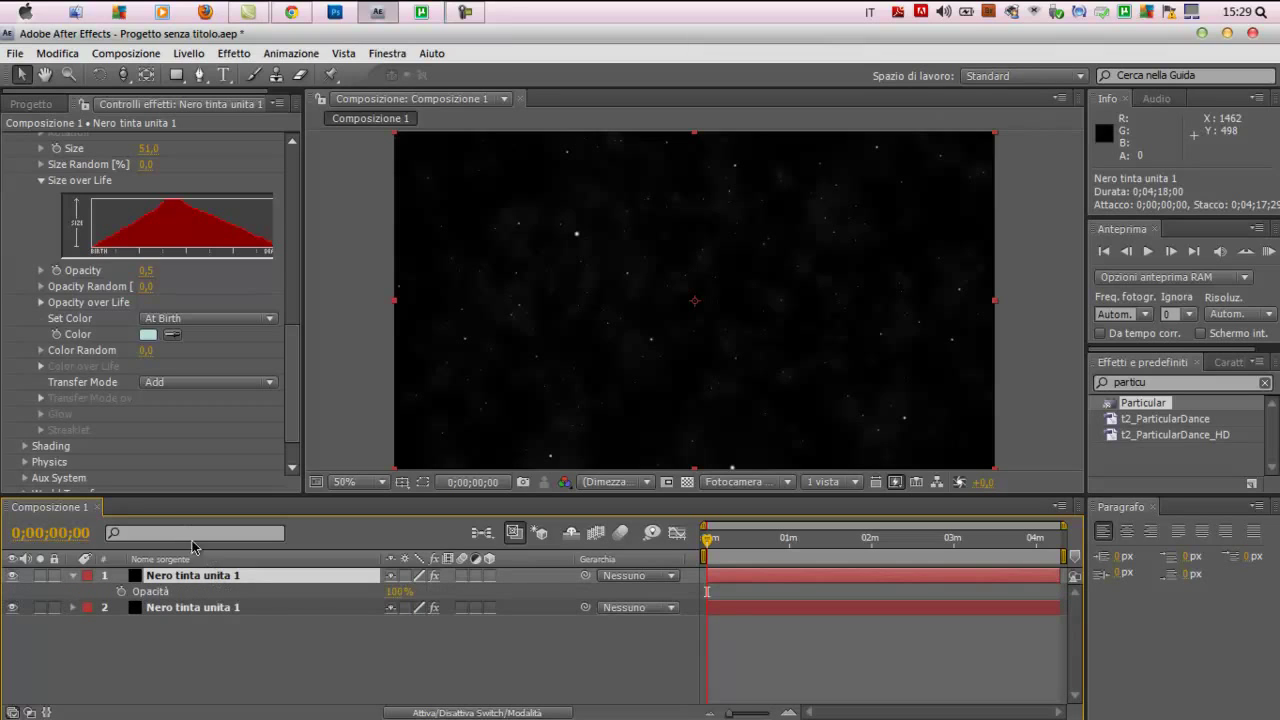
{"action": "left_click", "coordinate": [399, 590]}
{"action": "type", "text": "70"}
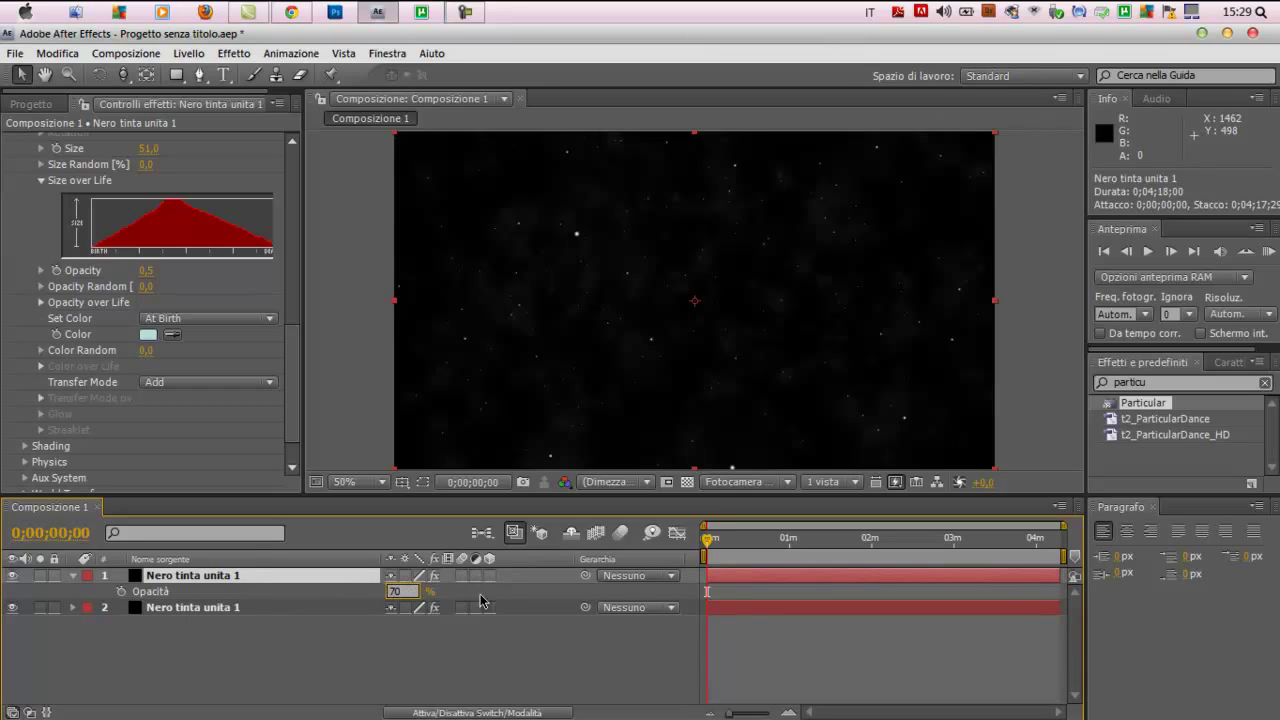
{"action": "left_click", "coordinate": [543, 676]}
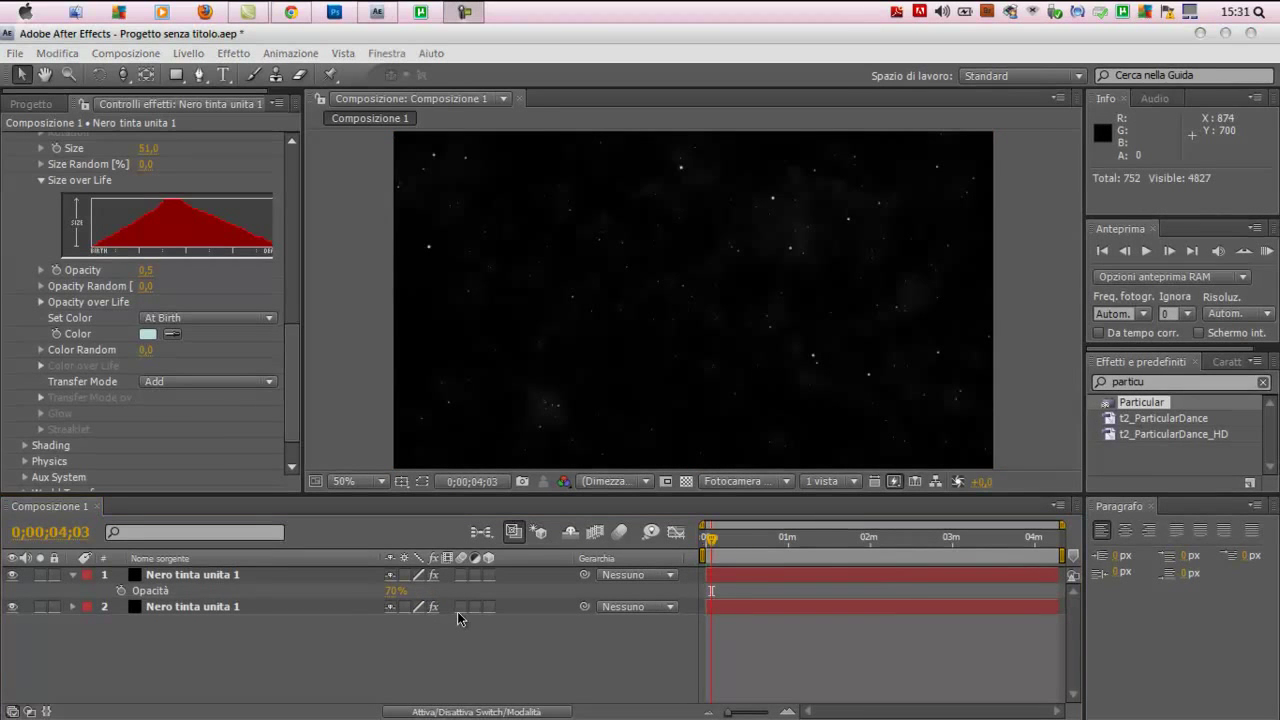
- Add a new black solid, Nero tinta unita 2, on top
{"action": "left_click", "coordinate": [190, 53]}
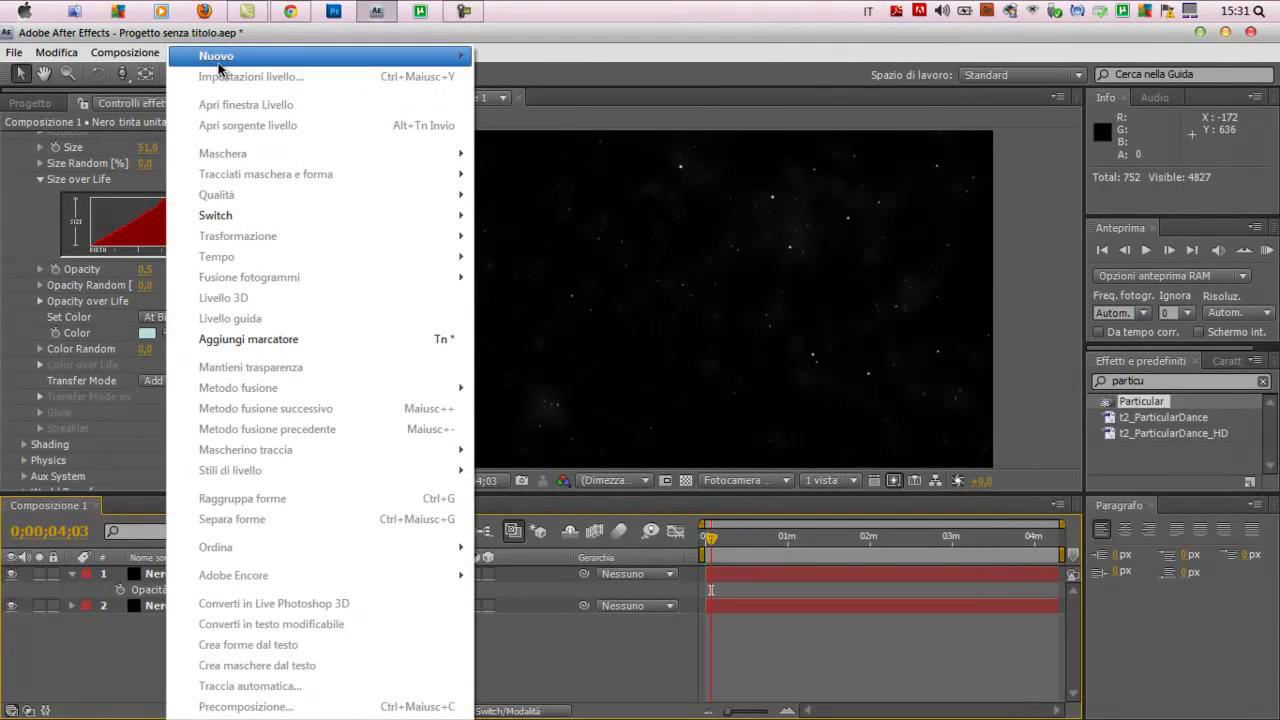
{"action": "mouse_move", "coordinate": [440, 56]}
{"action": "left_click", "coordinate": [537, 78]}
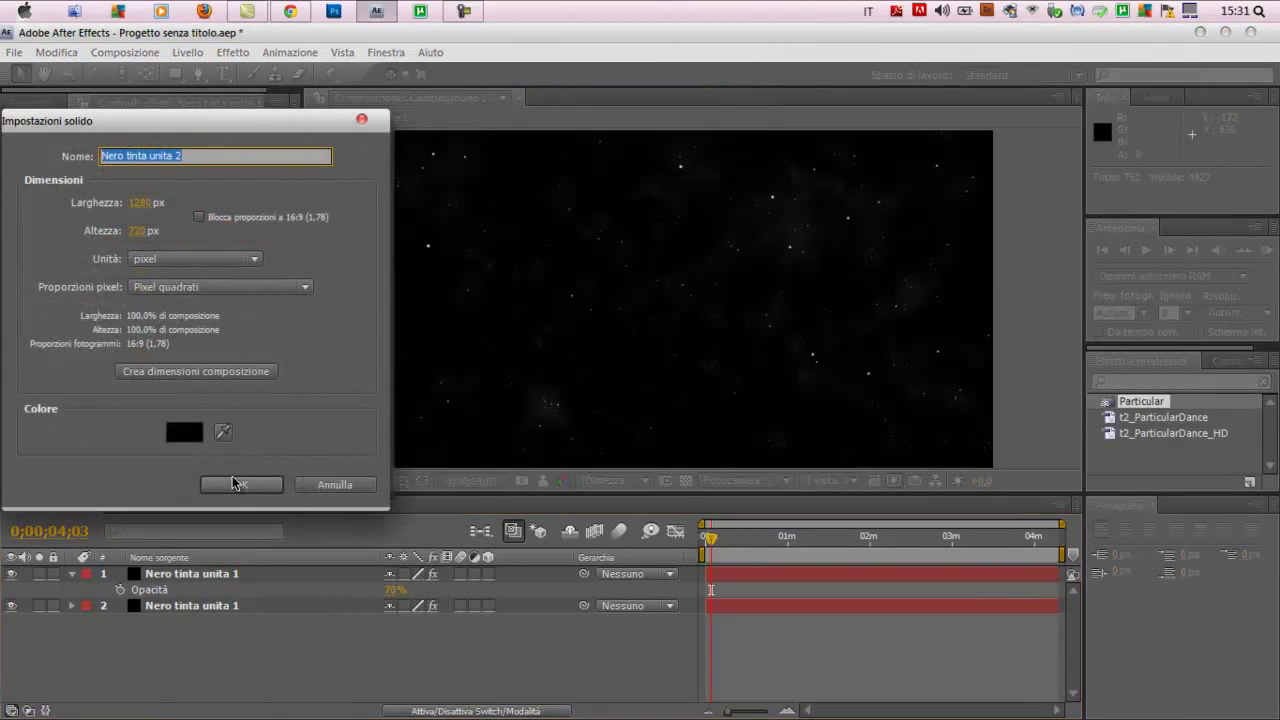
{"action": "key", "text": "Return"}
- Search 'optical' in Effects and apply Optical Flares to the new solid
{"action": "left_click", "coordinate": [1120, 381]}
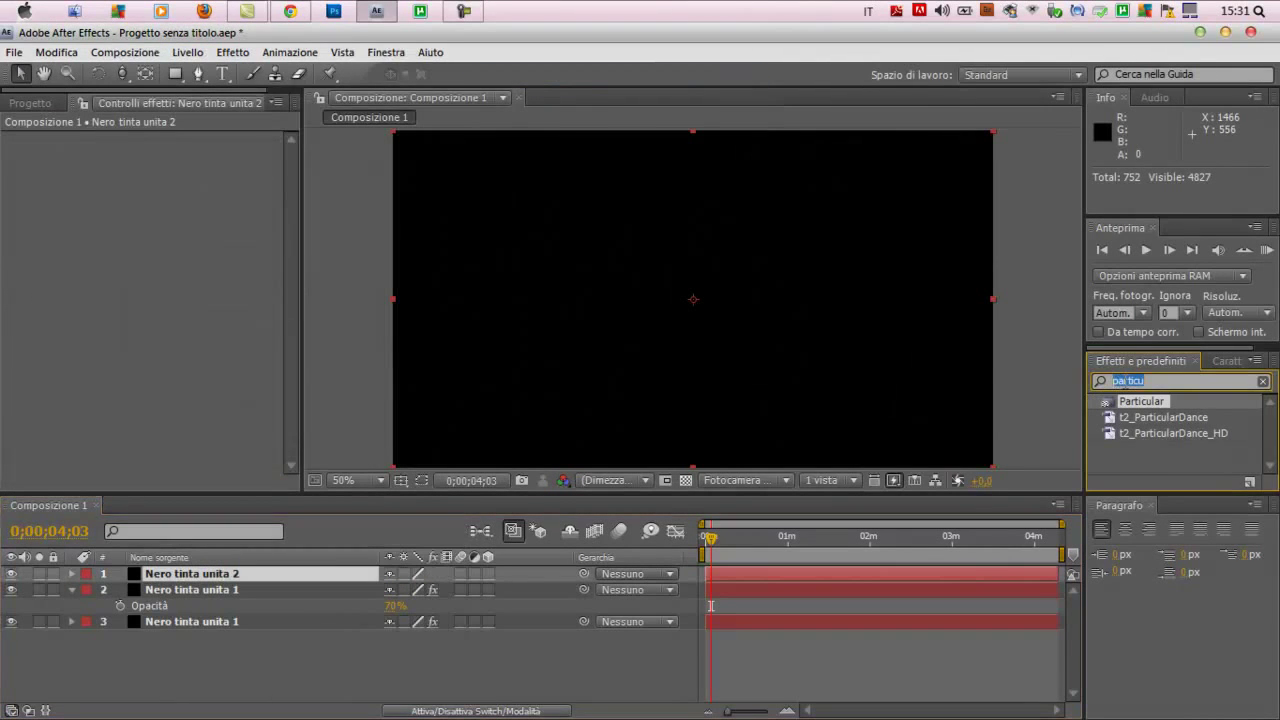
{"action": "key", "text": "BackSpace"}
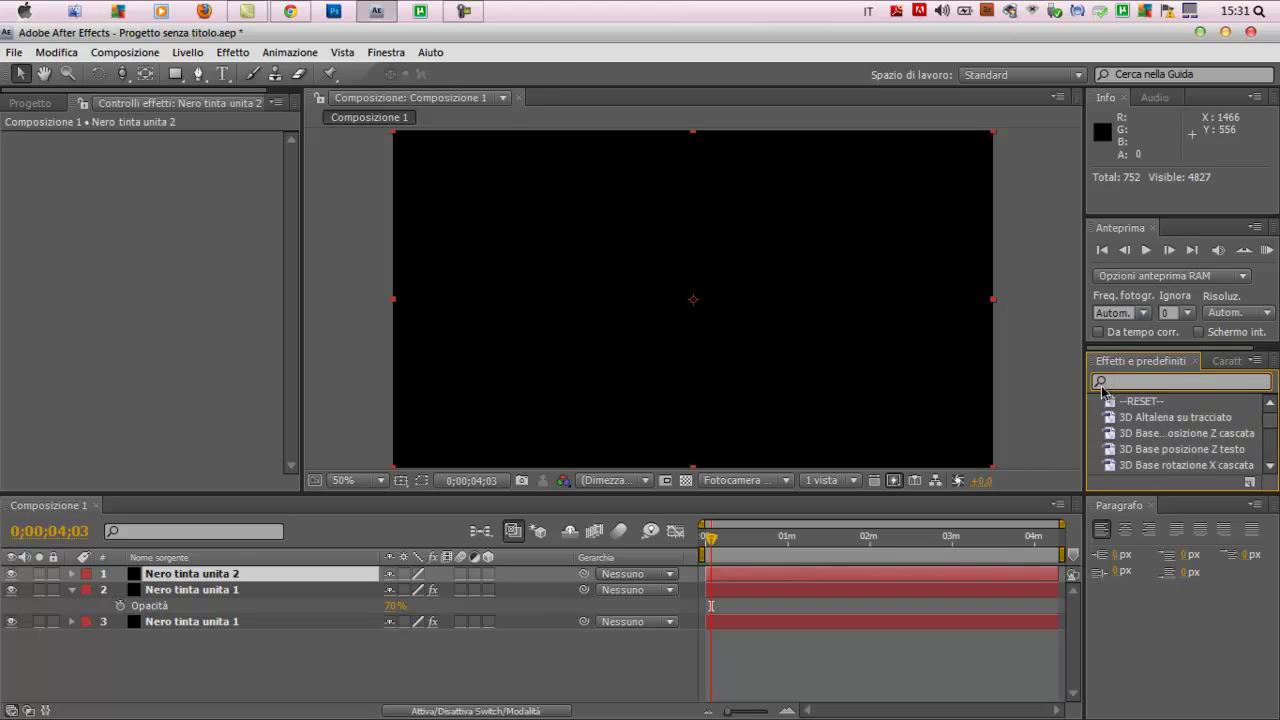
{"action": "type", "text": "opgt"}
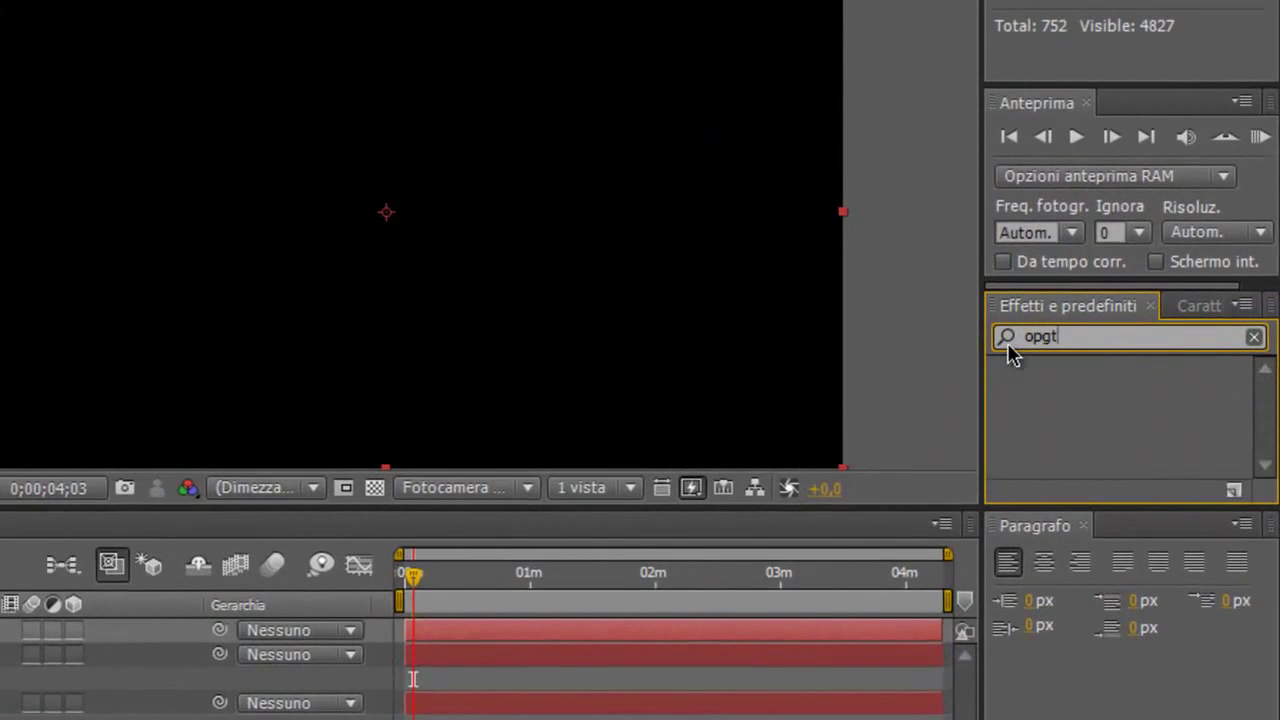
{"action": "key", "text": "BackSpace"}
{"action": "key", "text": "BackSpace"}
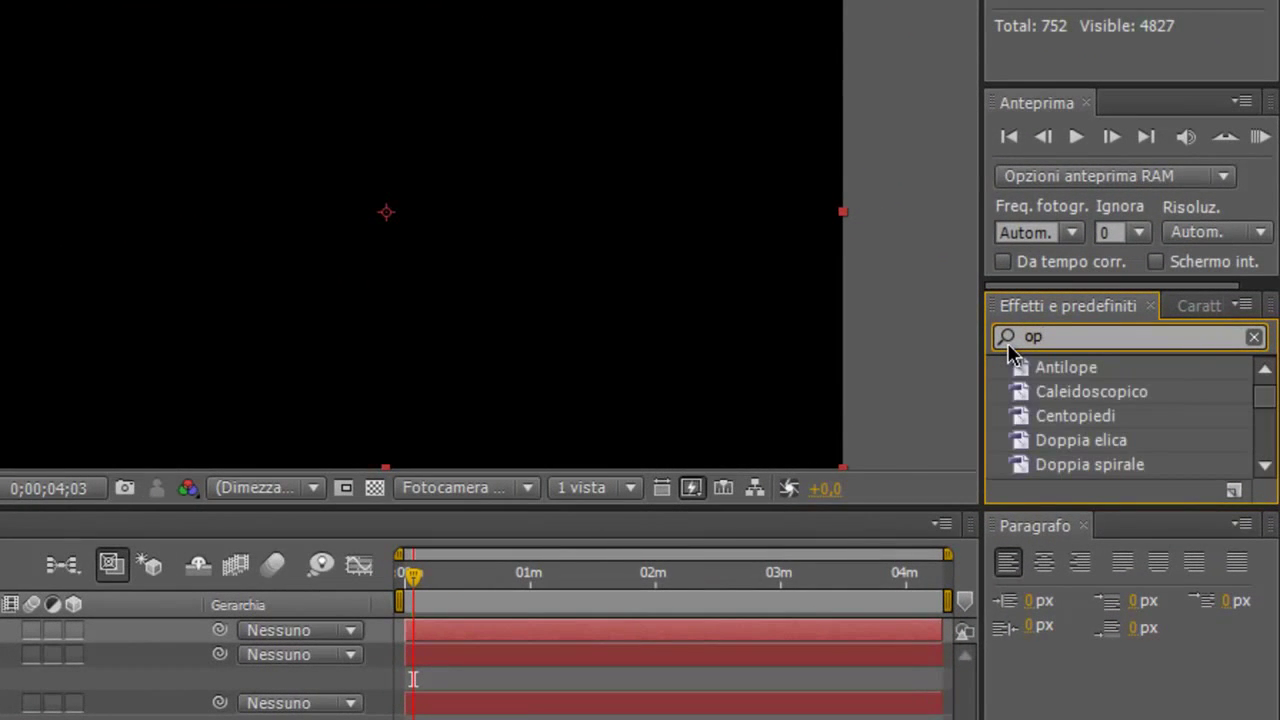
{"action": "type", "text": "ti"}
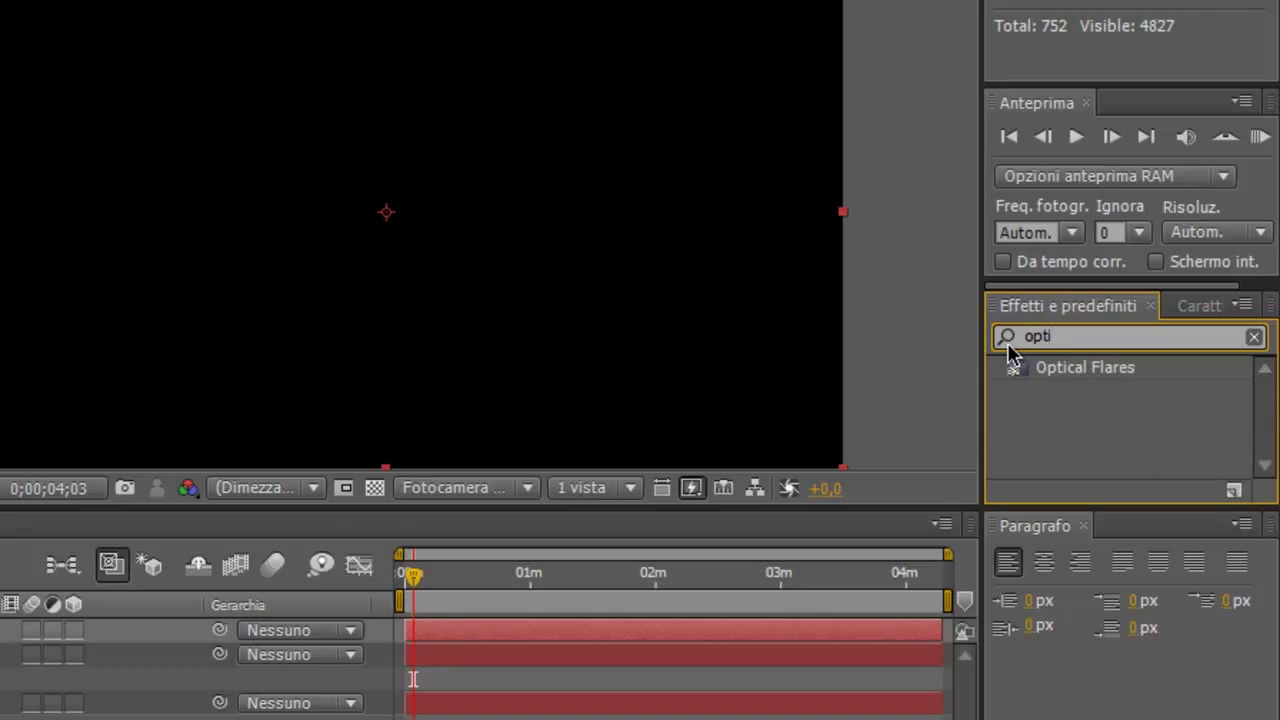
{"action": "type", "text": "cA"}
{"action": "key", "text": "Caps_Lock"}
{"action": "key", "text": "Caps_Lock"}
{"action": "left_click_drag", "start_coordinate": [1100, 370], "coordinate": [147, 590]}
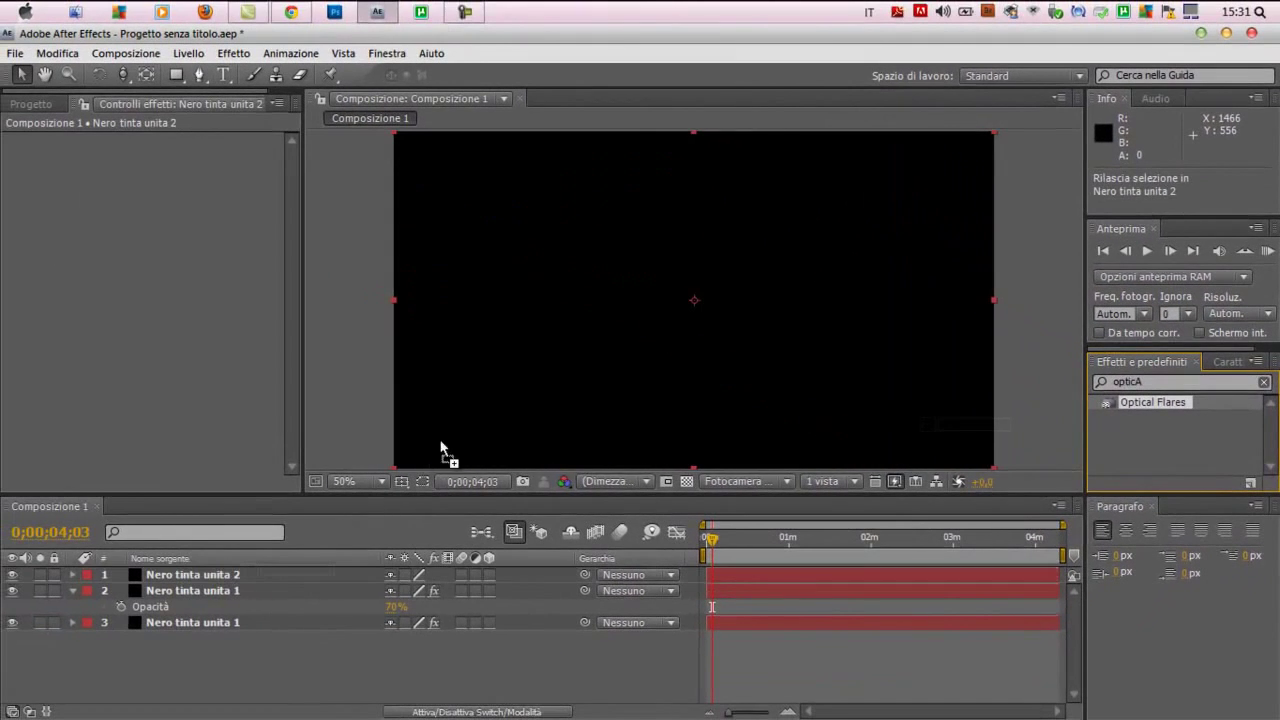
{"action": "left_click_drag", "start_coordinate": [147, 590], "coordinate": [451, 435]}
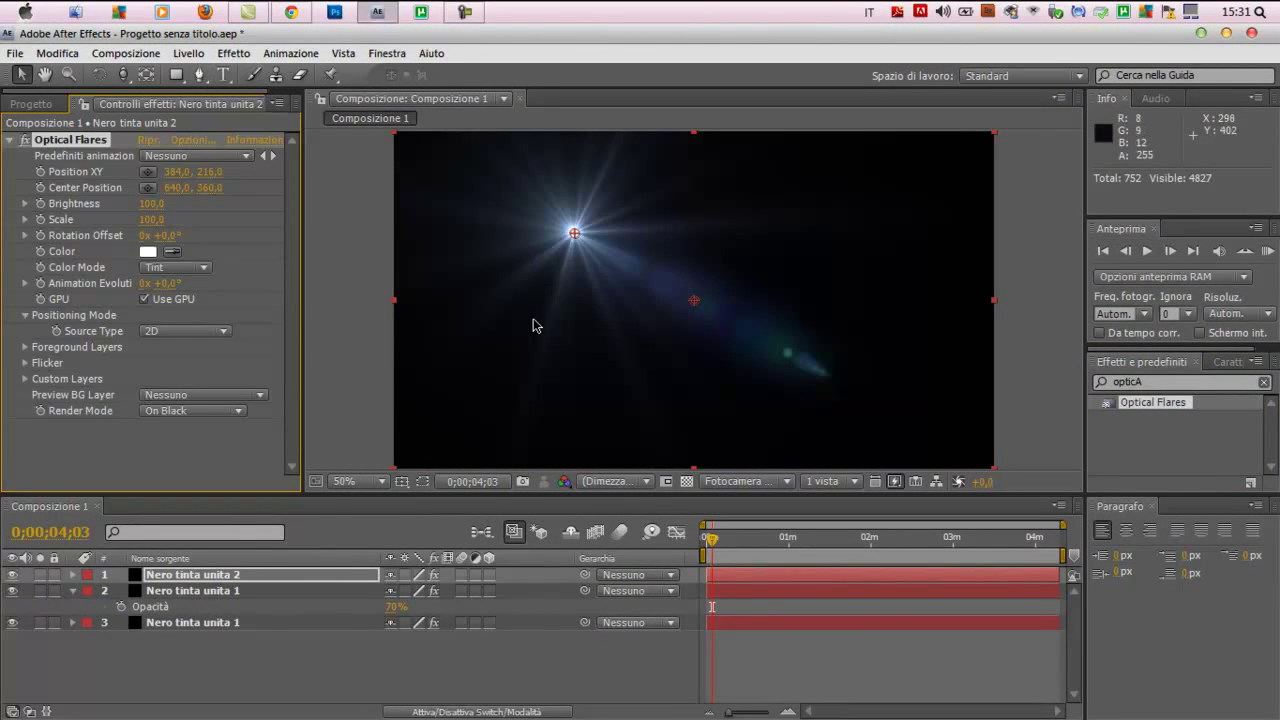
- Browse the Light flare presets in the Optical Flares Options window
{"action": "left_click", "coordinate": [190, 140]}
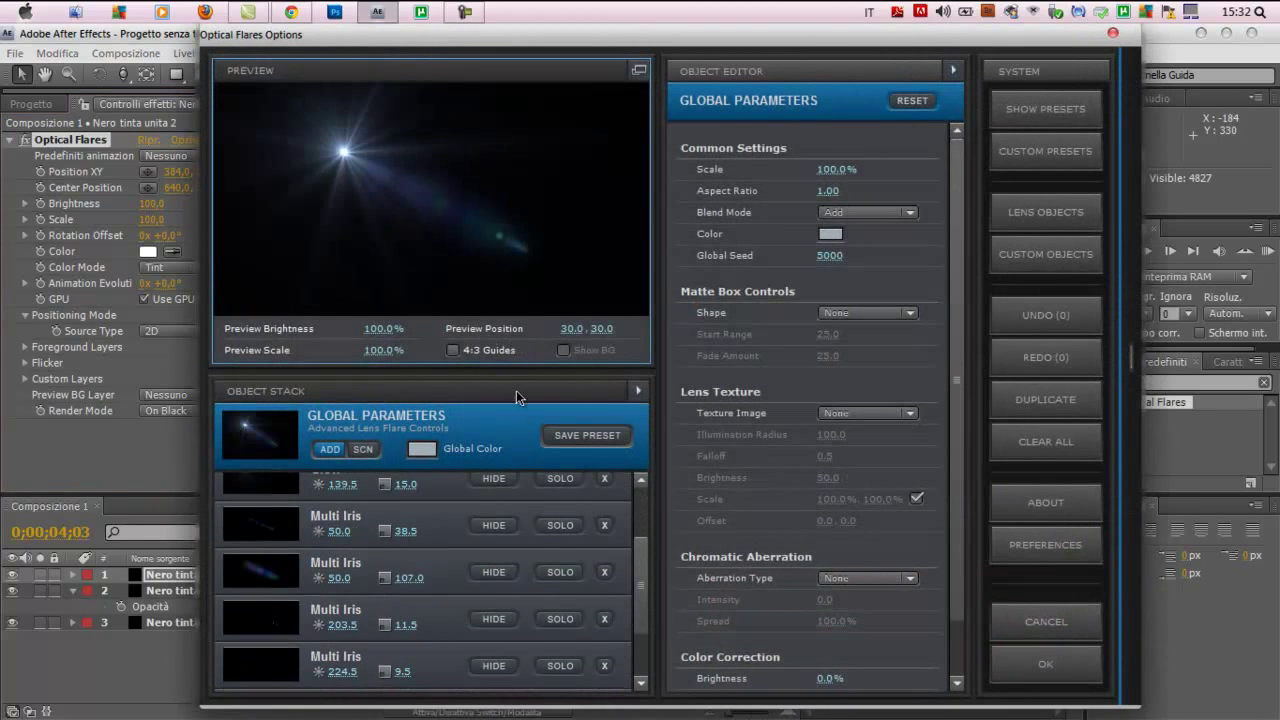
{"action": "scroll", "coordinate": [875, 146], "scroll_direction": "down", "scroll_amount": 2}
{"action": "left_click", "coordinate": [1045, 109]}
{"action": "left_click", "coordinate": [972, 230]}
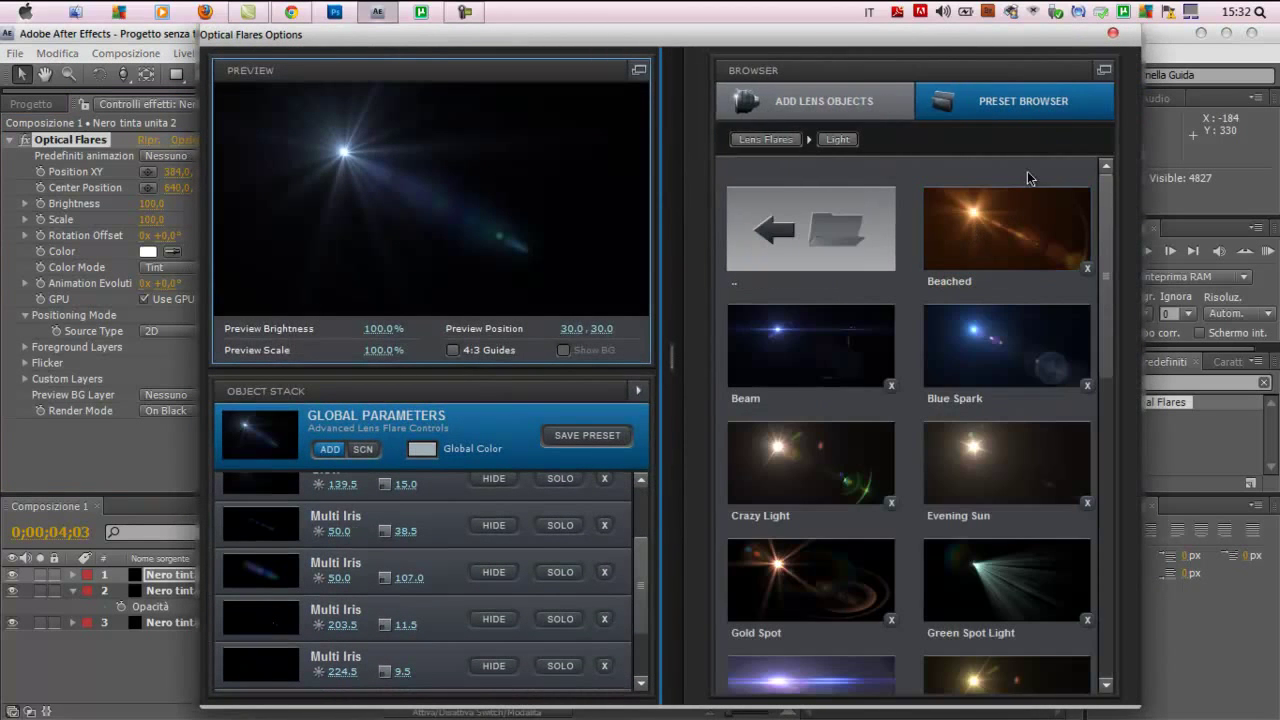
- Close the options without saving and move the flare to Position XY 188,0, 174,0
{"action": "left_click", "coordinate": [1113, 33]}
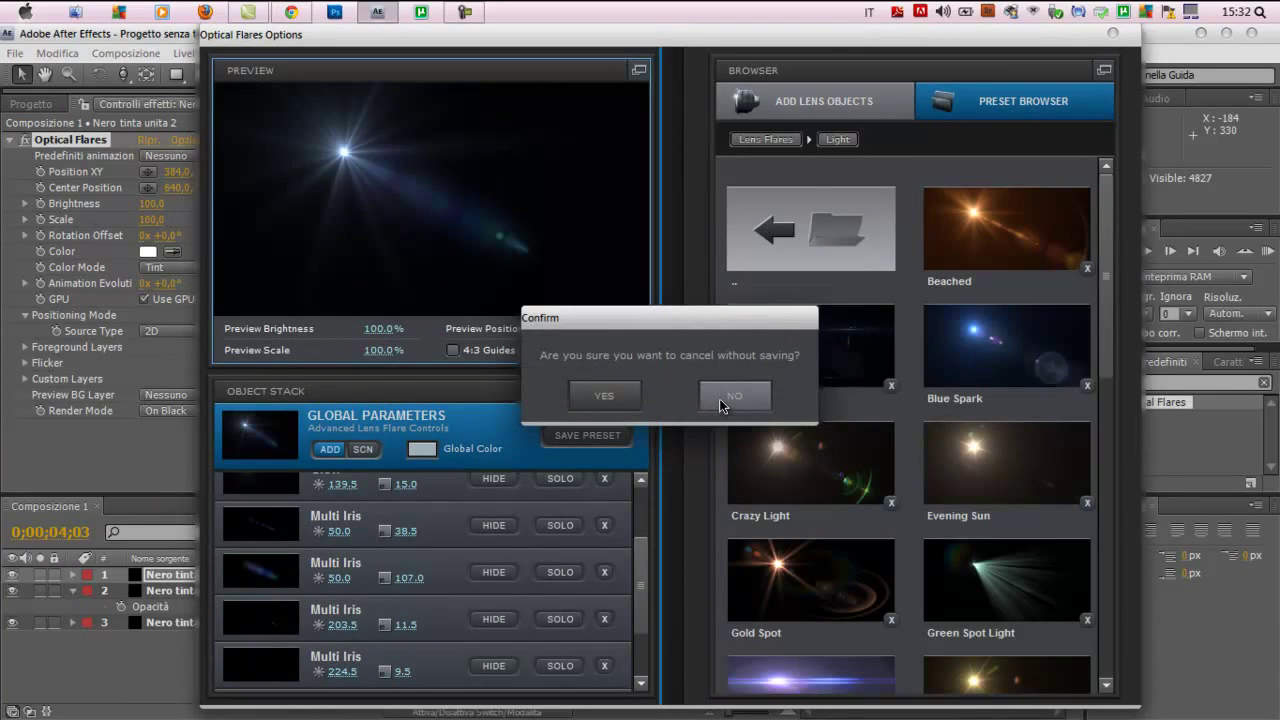
{"action": "left_click", "coordinate": [719, 398]}
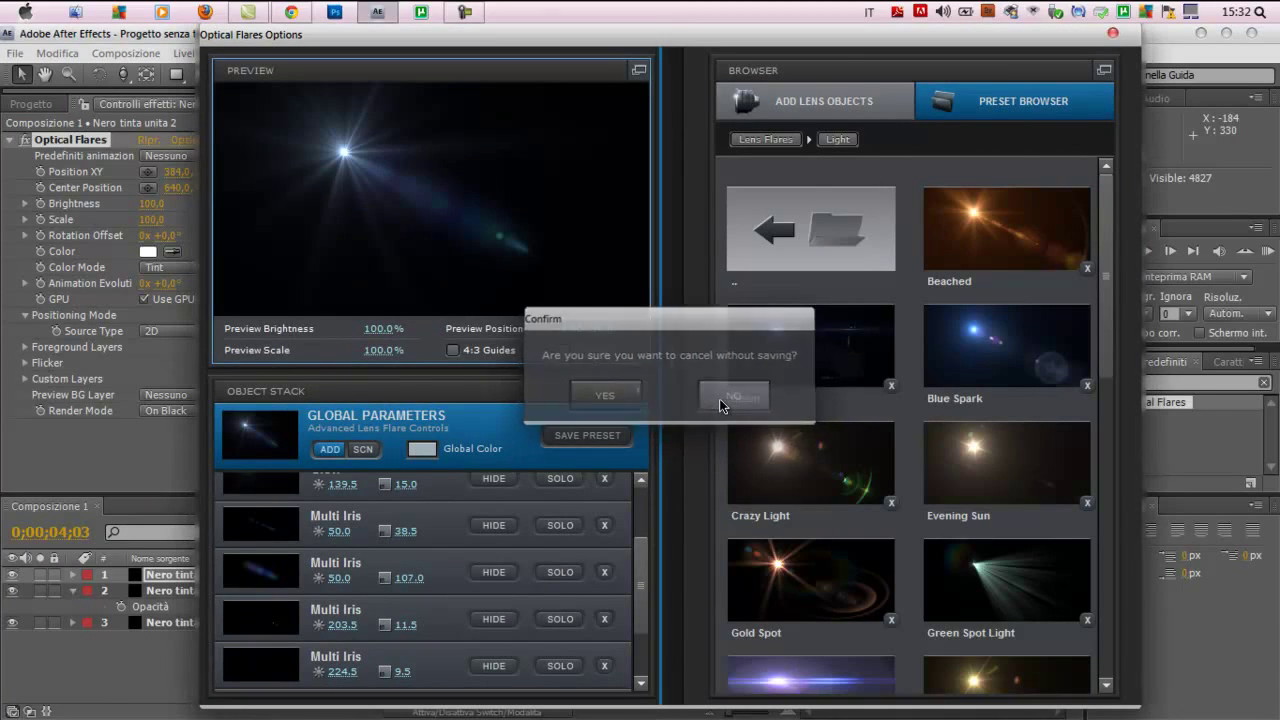
{"action": "left_click", "coordinate": [1110, 34]}
{"action": "left_click", "coordinate": [614, 394]}
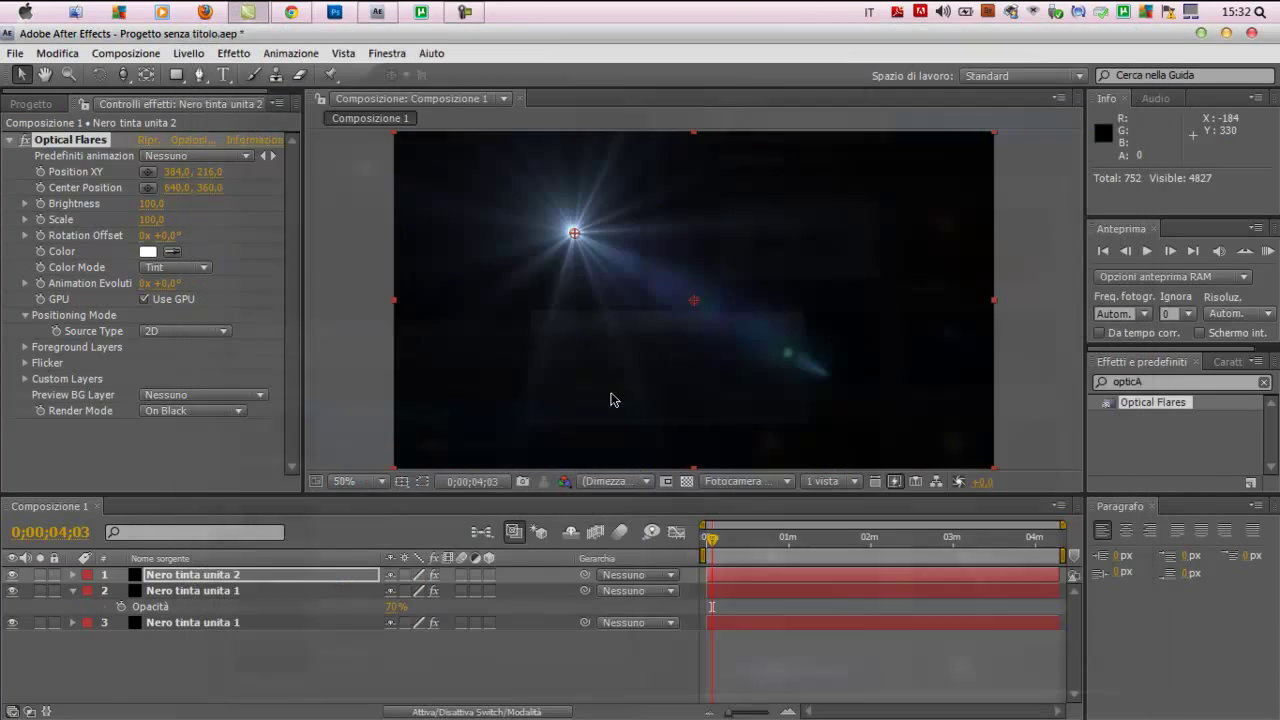
{"action": "left_click_drag", "start_coordinate": [574, 233], "coordinate": [513, 220]}
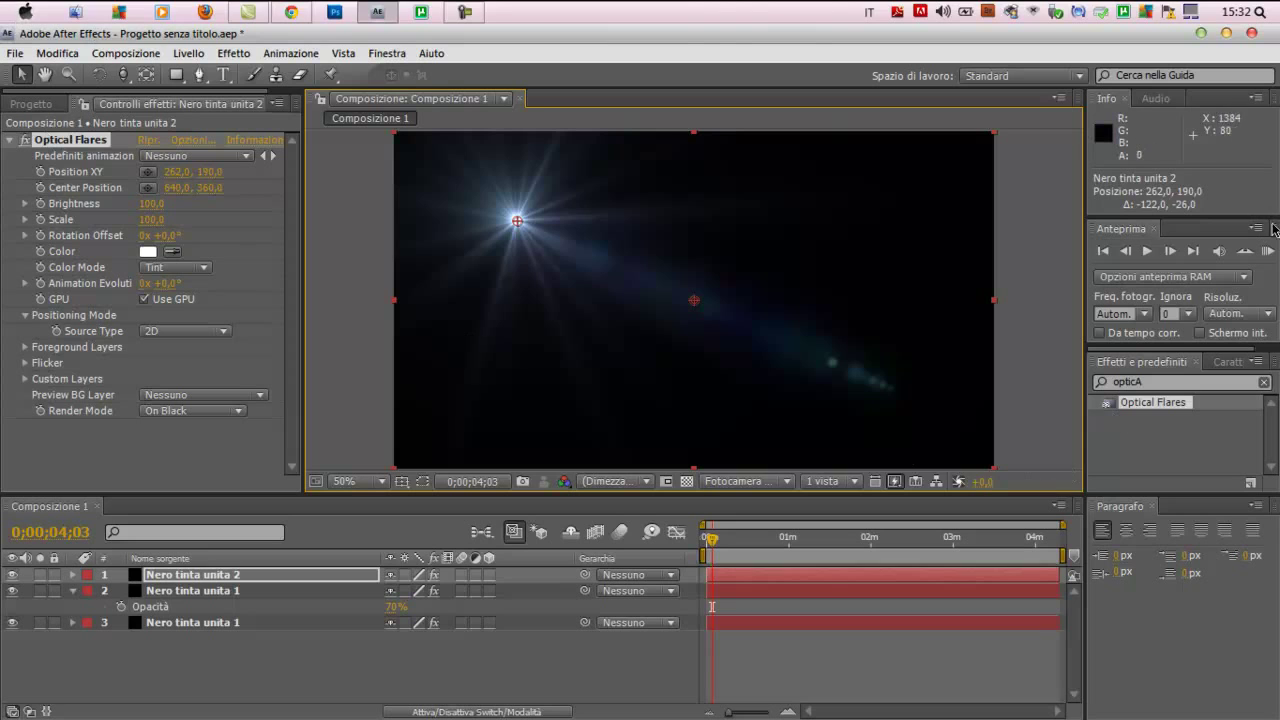
{"action": "left_click_drag", "start_coordinate": [521, 226], "coordinate": [484, 218]}
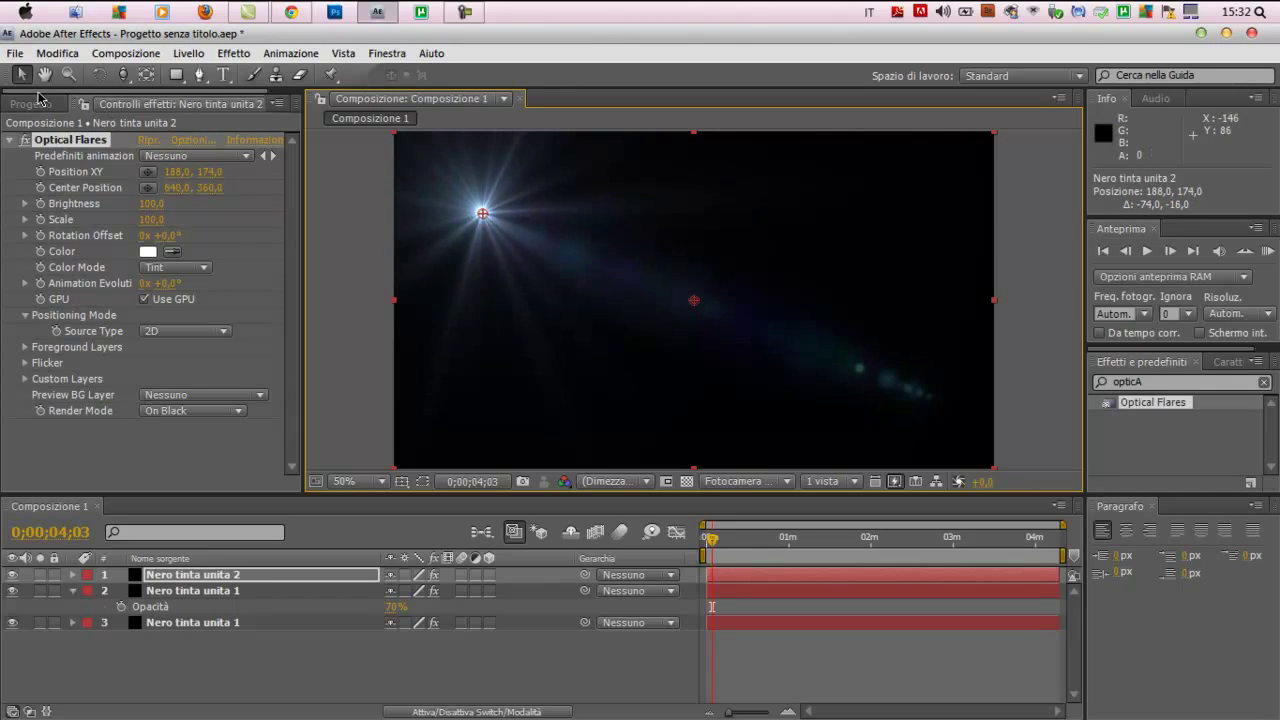
- Reopen the Optical Flares Options window and nudge it slightly left and down
{"action": "left_click", "coordinate": [183, 141]}
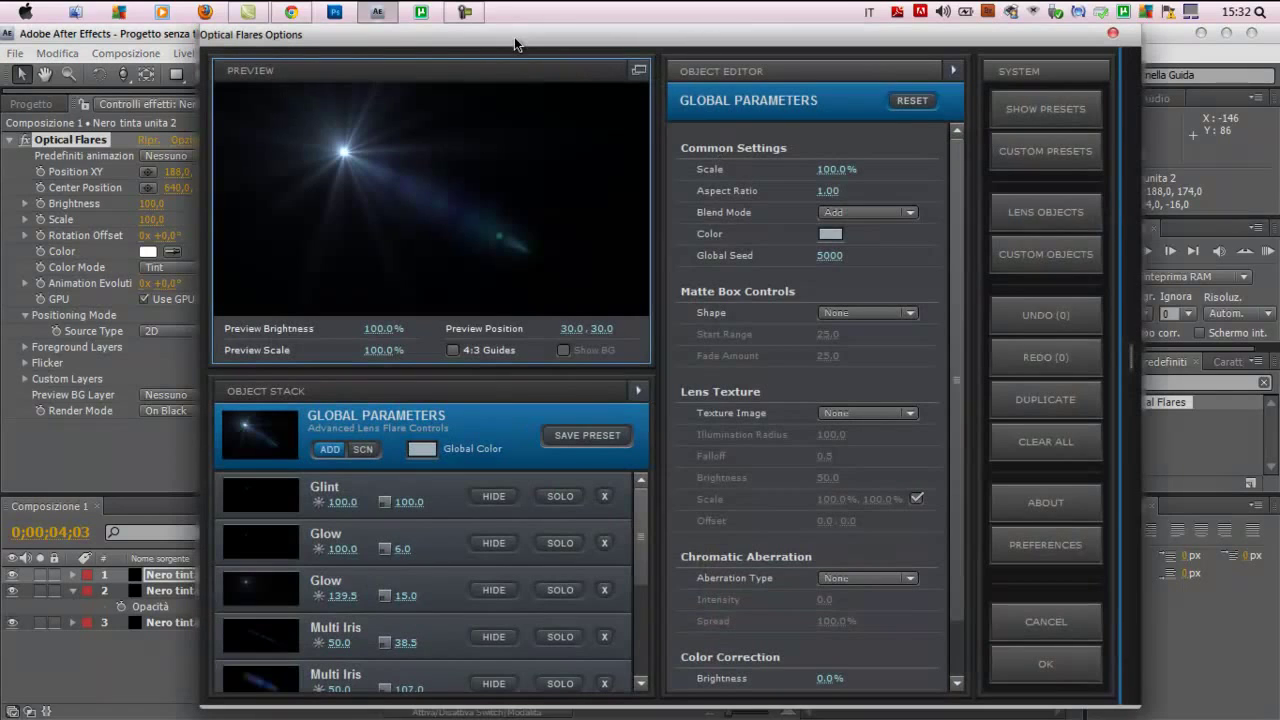
{"action": "left_click_drag", "start_coordinate": [514, 37], "coordinate": [460, 43]}
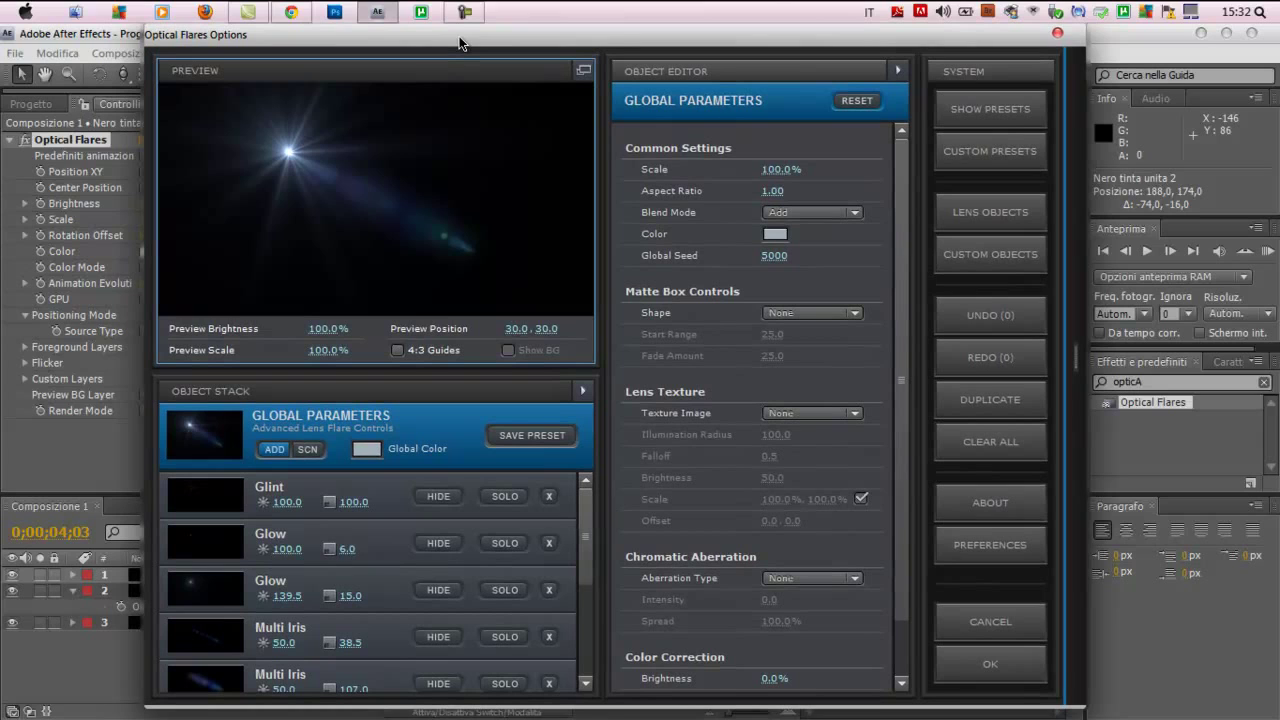
{"action": "left_click_drag", "start_coordinate": [460, 43], "coordinate": [443, 39]}
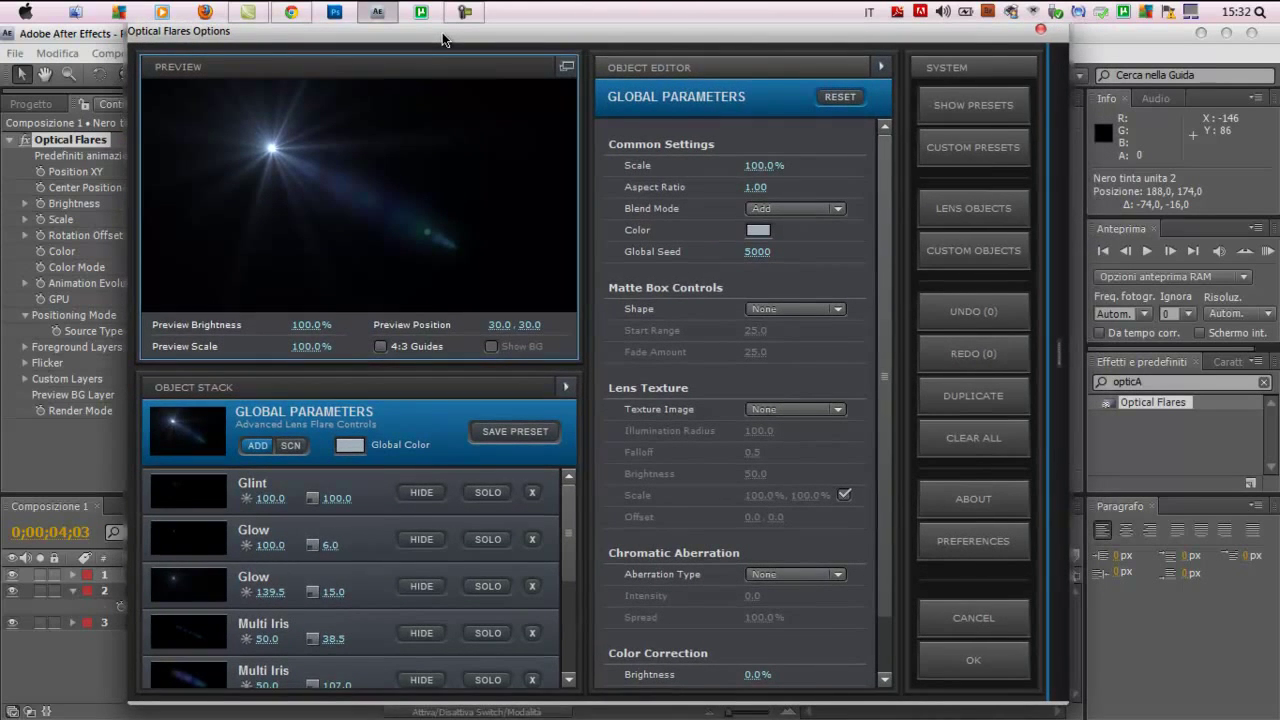
{"action": "left_click_drag", "start_coordinate": [442, 32], "coordinate": [442, 36]}
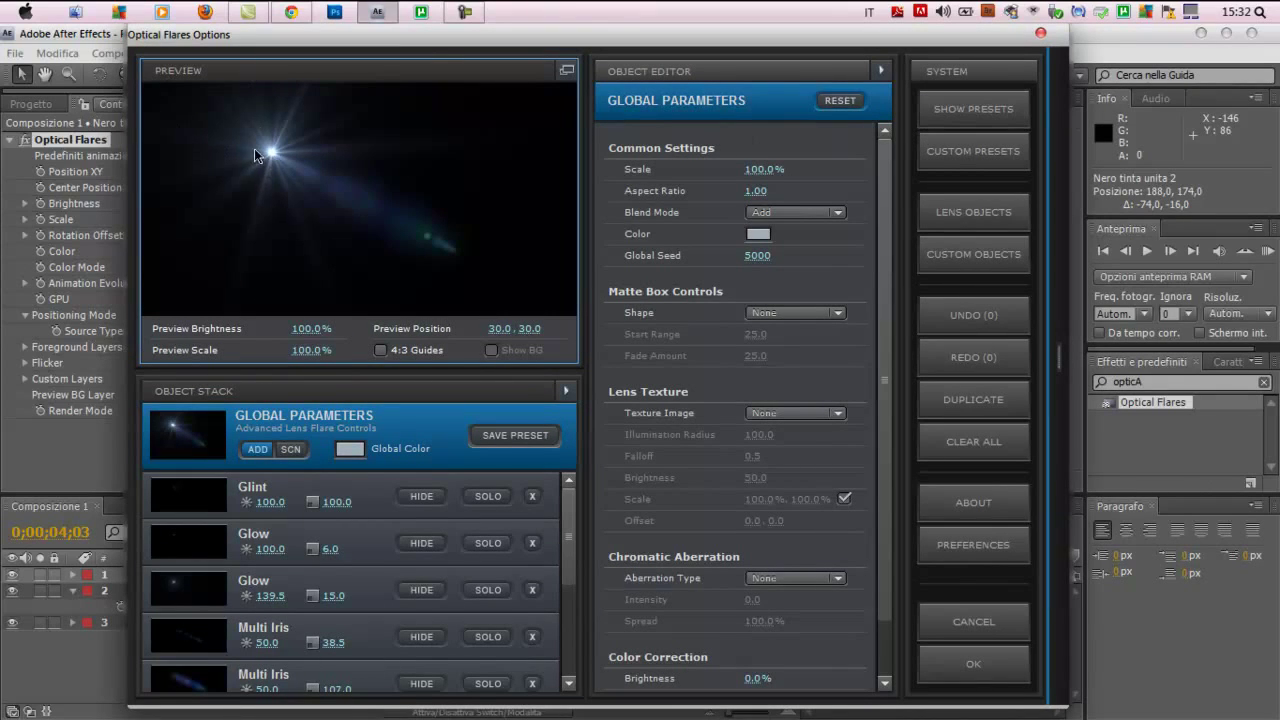
- In the Preset Browser, look through the Motion Graphics and Custom Presets folders
{"action": "left_click", "coordinate": [938, 113]}
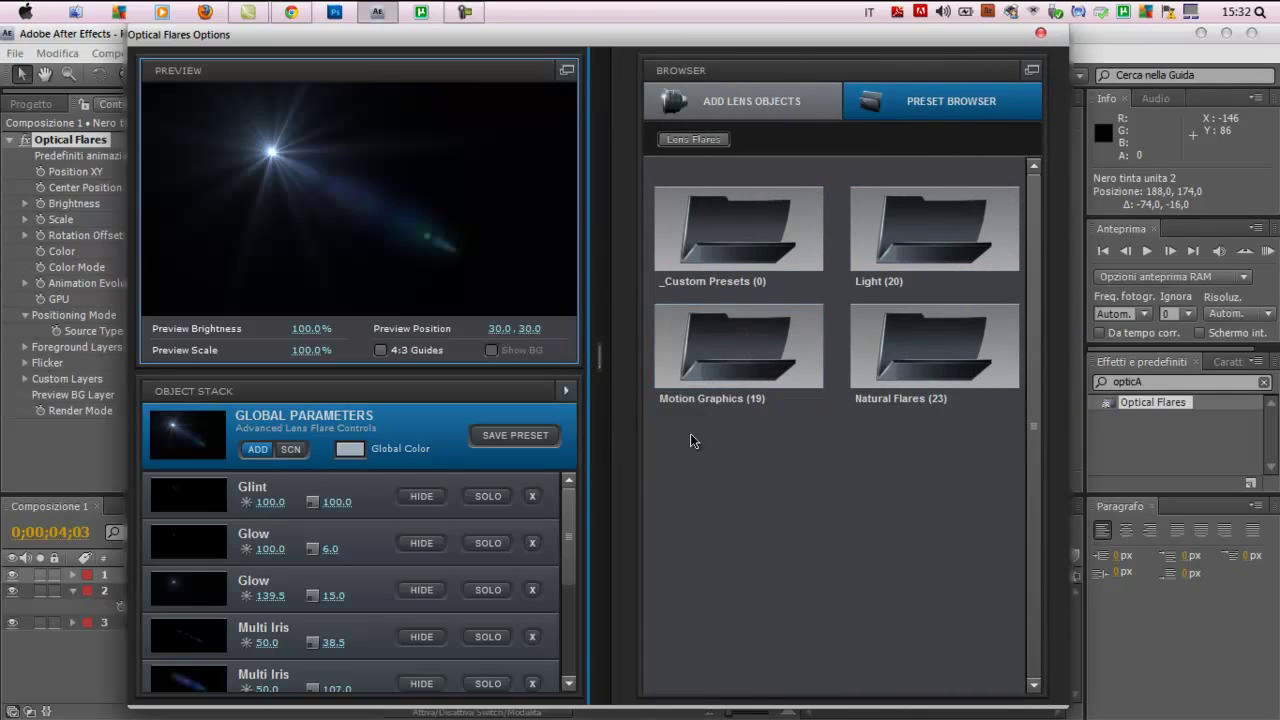
{"action": "left_click", "coordinate": [733, 367]}
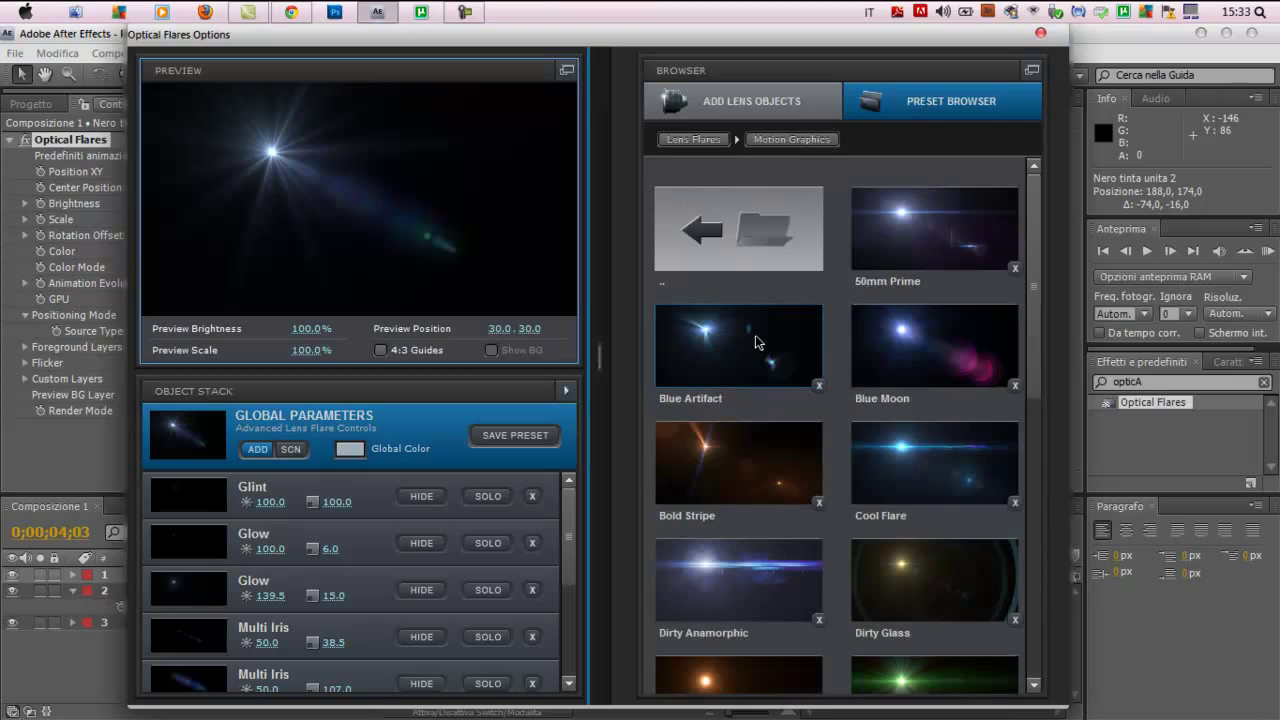
{"action": "scroll", "coordinate": [926, 408], "scroll_direction": "down", "scroll_amount": 2}
{"action": "scroll", "coordinate": [926, 404], "scroll_direction": "down", "scroll_amount": 2}
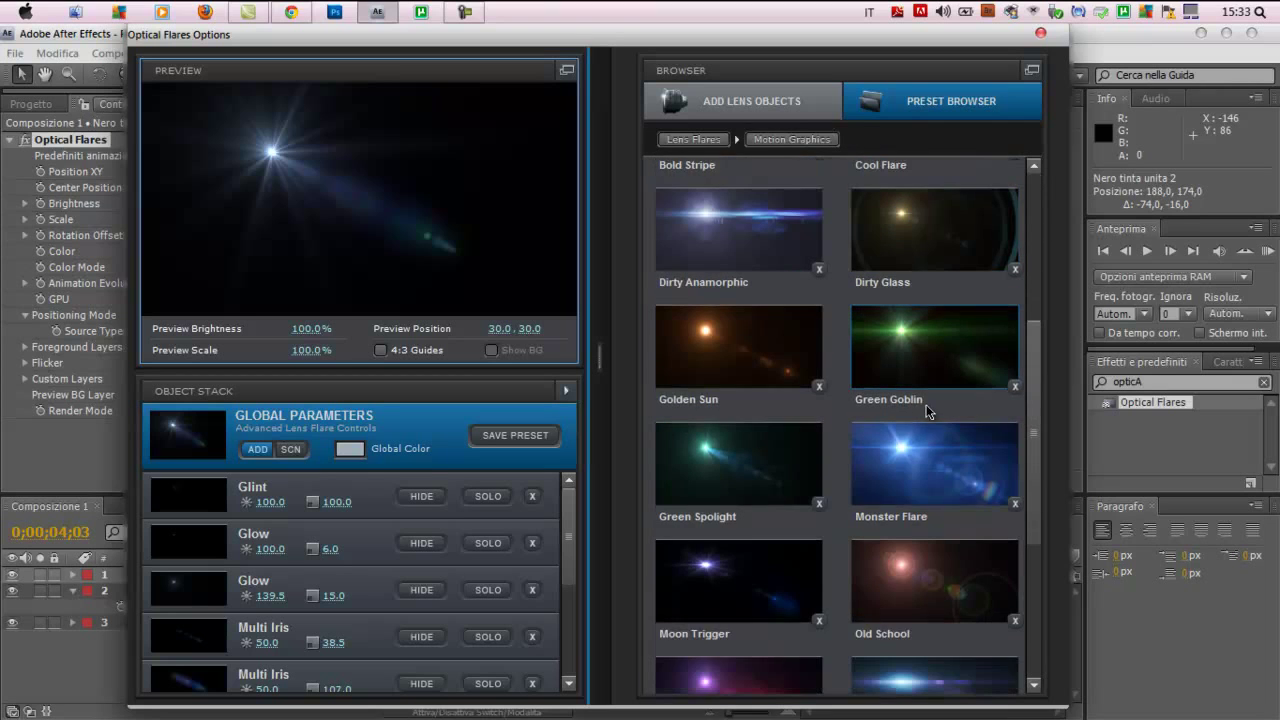
{"action": "scroll", "coordinate": [948, 490], "scroll_direction": "down", "scroll_amount": 2}
{"action": "scroll", "coordinate": [1000, 495], "scroll_direction": "down", "scroll_amount": 3}
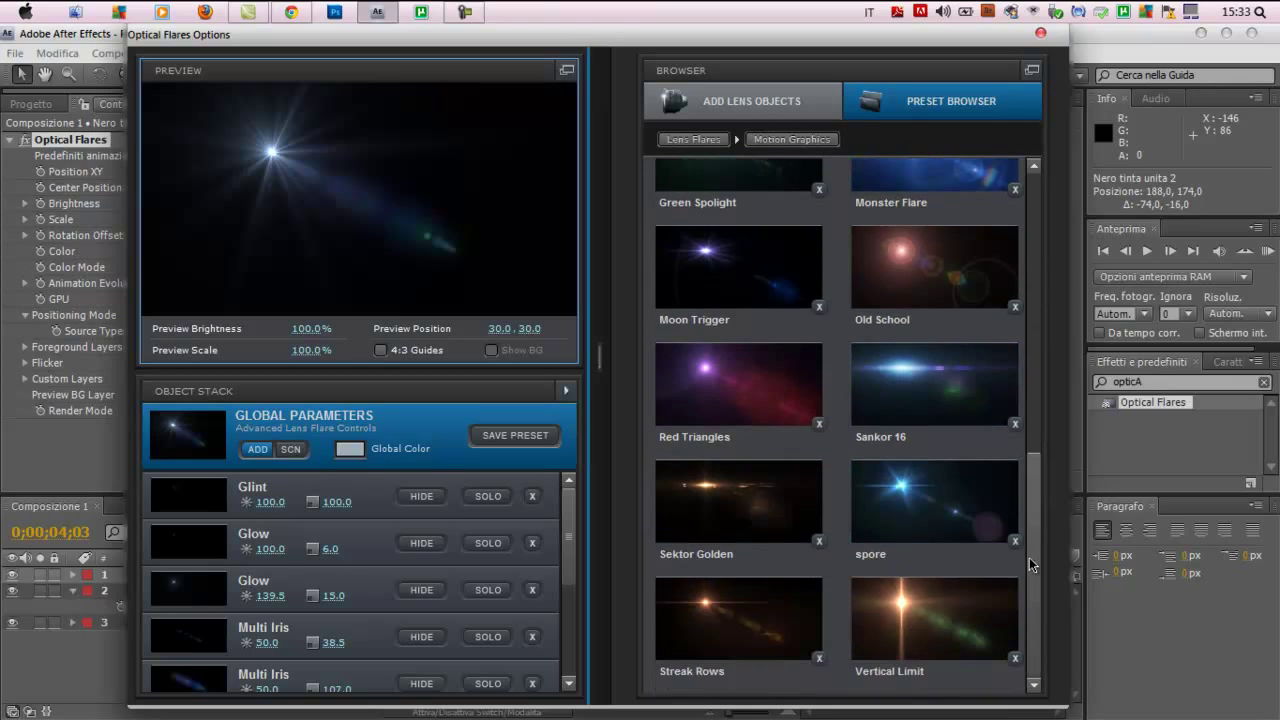
{"action": "left_click_drag", "start_coordinate": [1029, 557], "coordinate": [1015, 170]}
{"action": "left_click", "coordinate": [722, 262]}
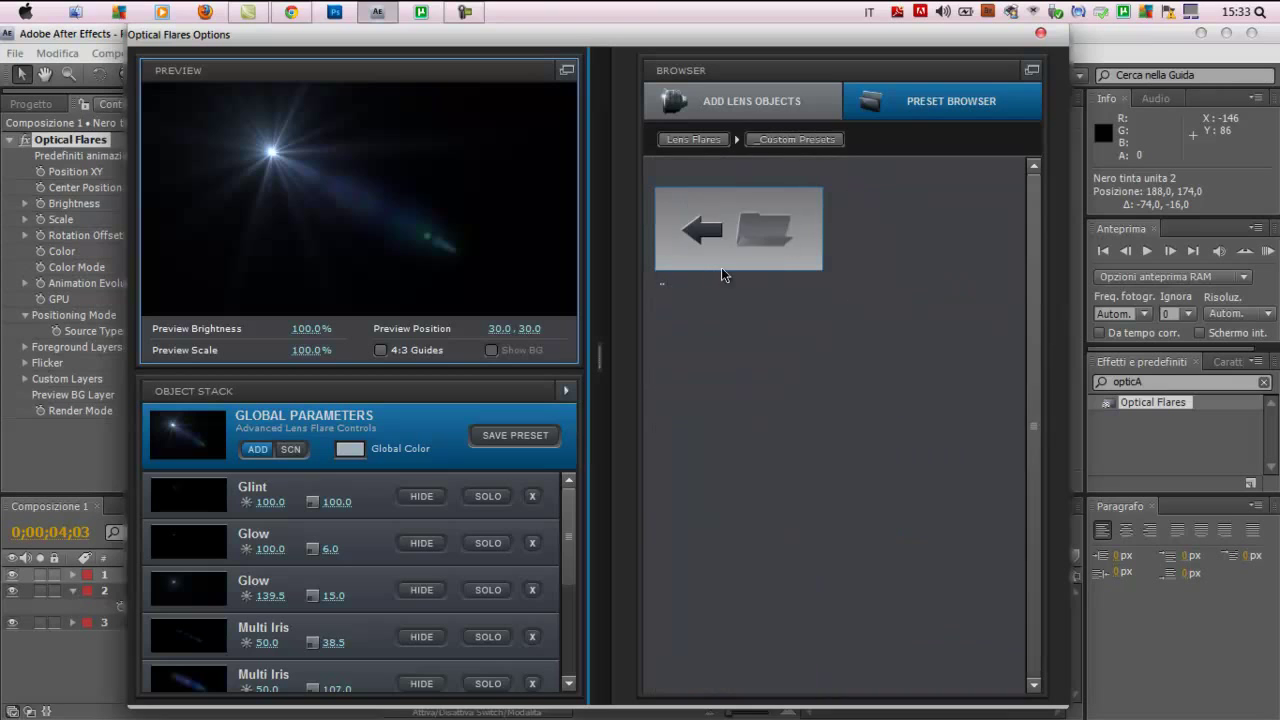
{"action": "left_click", "coordinate": [764, 236]}
- Check Natural Flares, then return to Motion Graphics and load the Monster Flare preset
{"action": "left_click", "coordinate": [975, 345]}
{"action": "scroll", "coordinate": [1000, 296], "scroll_direction": "down", "scroll_amount": 3}
{"action": "scroll", "coordinate": [1000, 296], "scroll_direction": "up", "scroll_amount": 3}
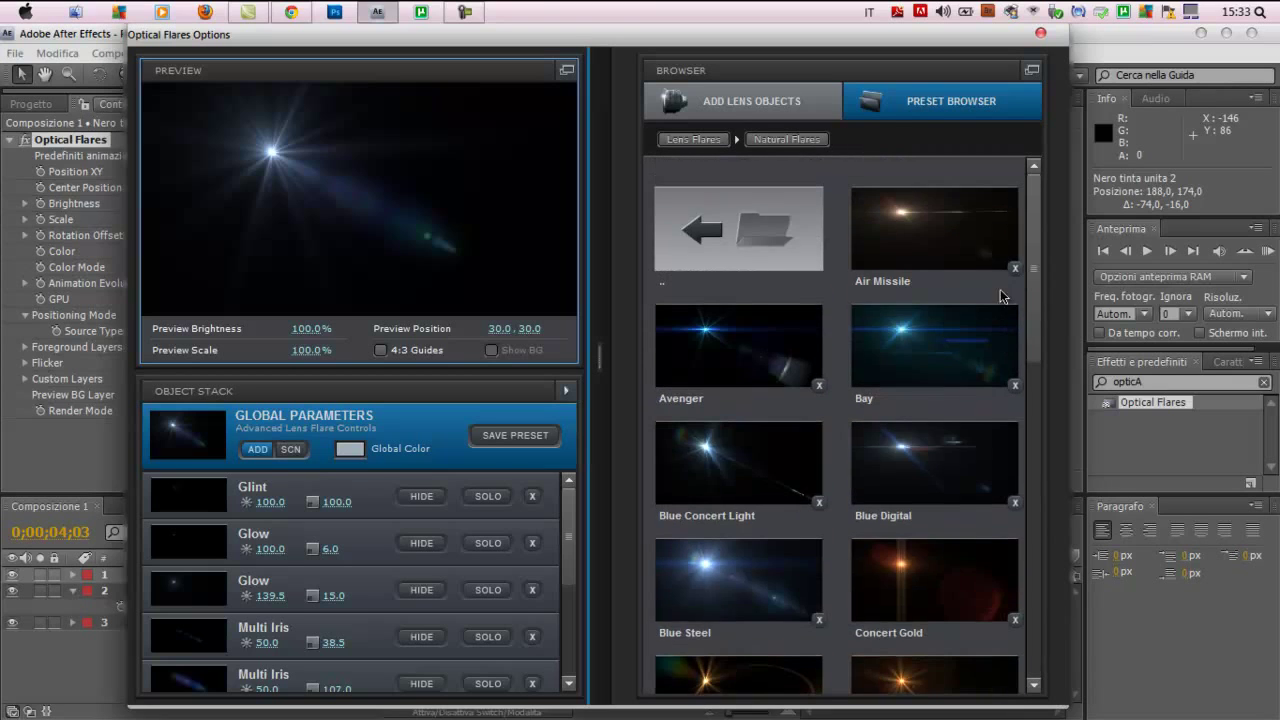
{"action": "left_click", "coordinate": [699, 230]}
{"action": "left_click", "coordinate": [760, 350]}
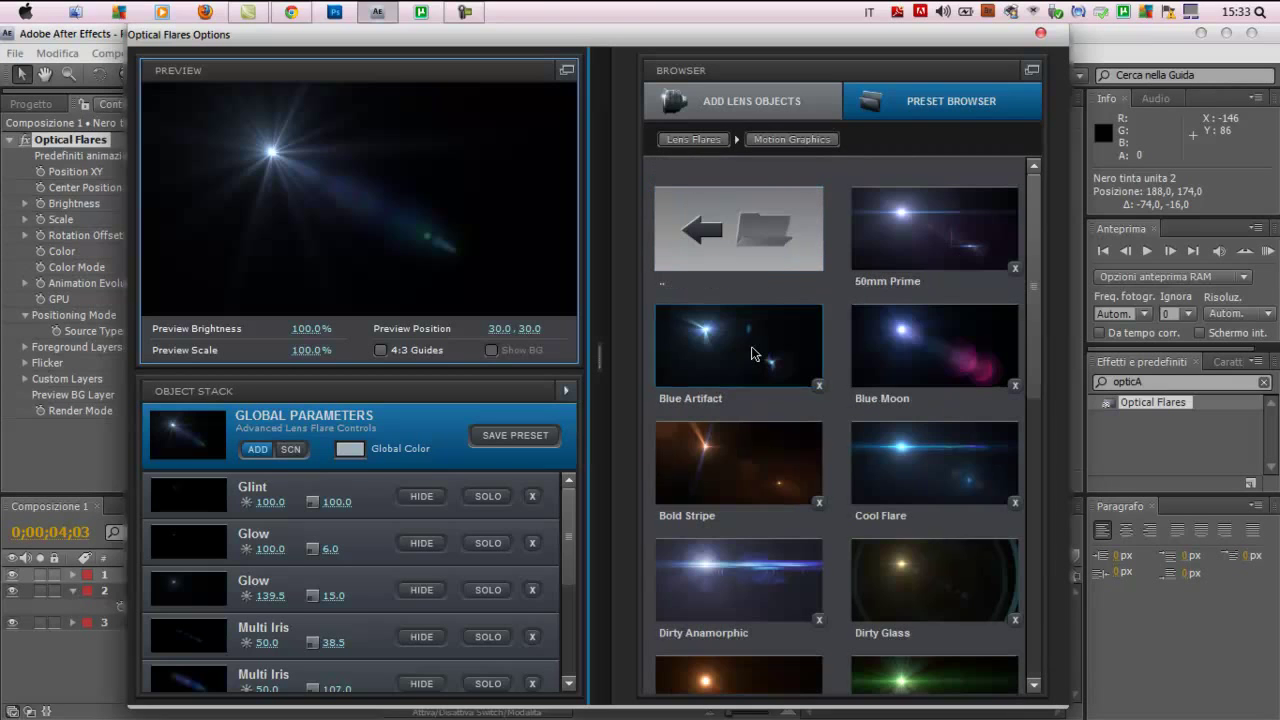
{"action": "scroll", "coordinate": [940, 362], "scroll_direction": "down", "scroll_amount": 3}
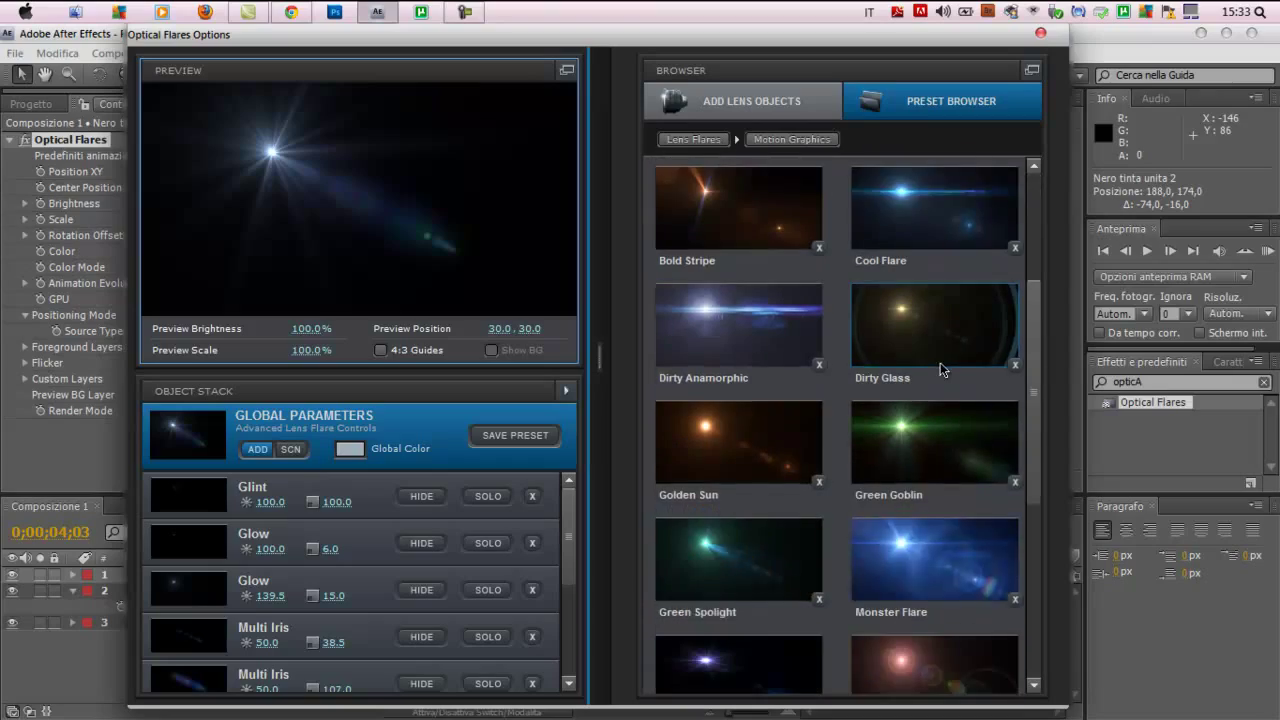
{"action": "scroll", "coordinate": [938, 358], "scroll_direction": "down", "scroll_amount": 1}
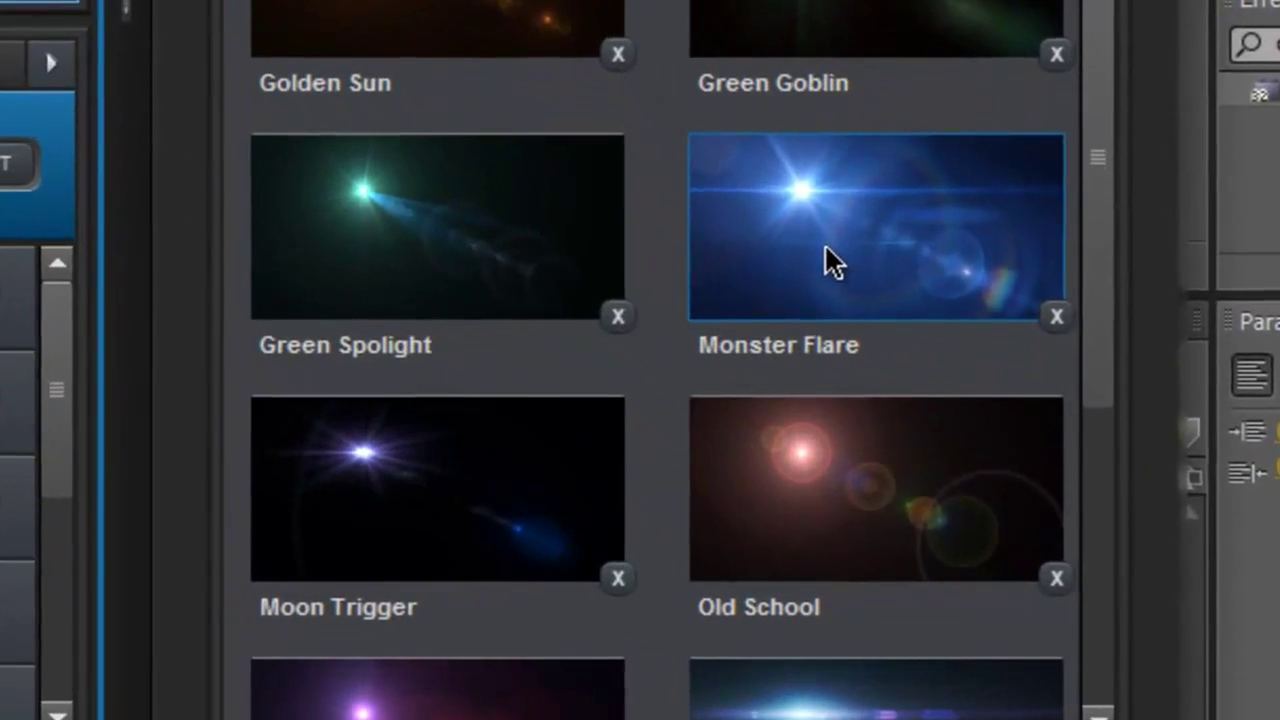
{"action": "left_click", "coordinate": [911, 472]}
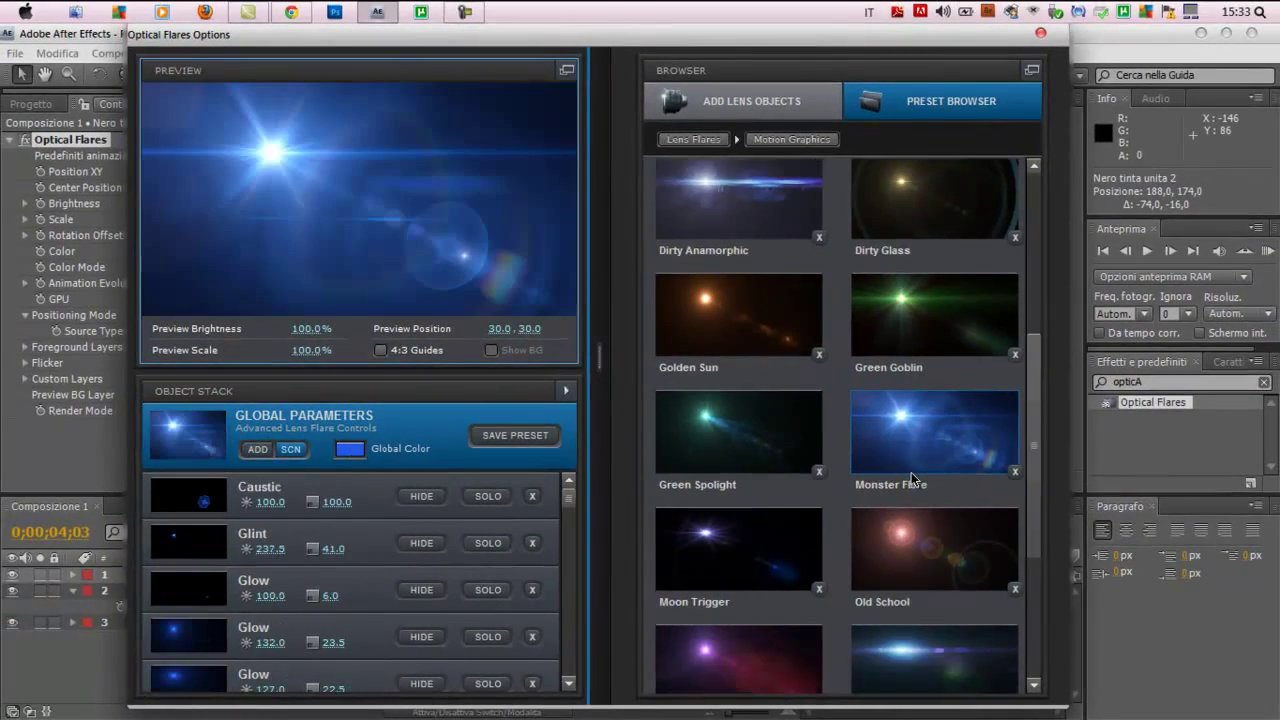
{"action": "scroll", "coordinate": [911, 472], "scroll_direction": "down", "scroll_amount": 2}
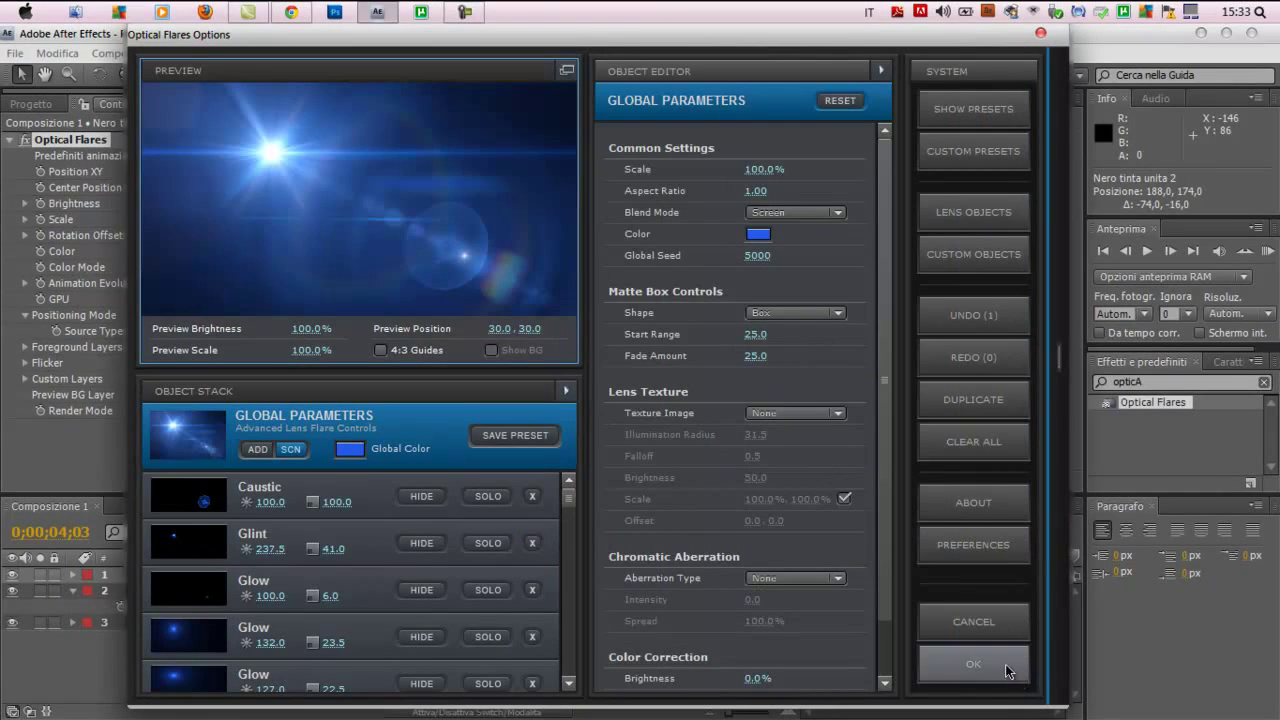
- Apply the Monster Flare and centre it on the left edge at Position 14,0, 356,0
{"action": "left_click", "coordinate": [995, 659]}
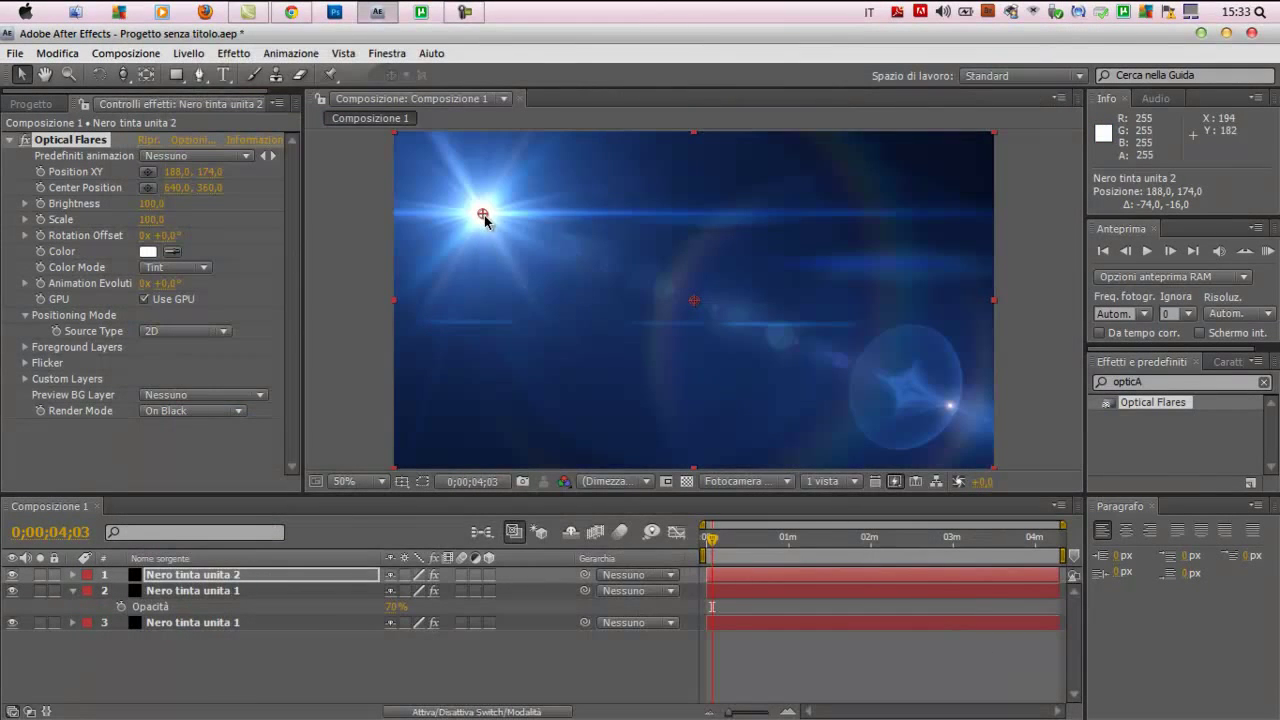
{"action": "left_click_drag", "start_coordinate": [484, 215], "coordinate": [403, 306]}
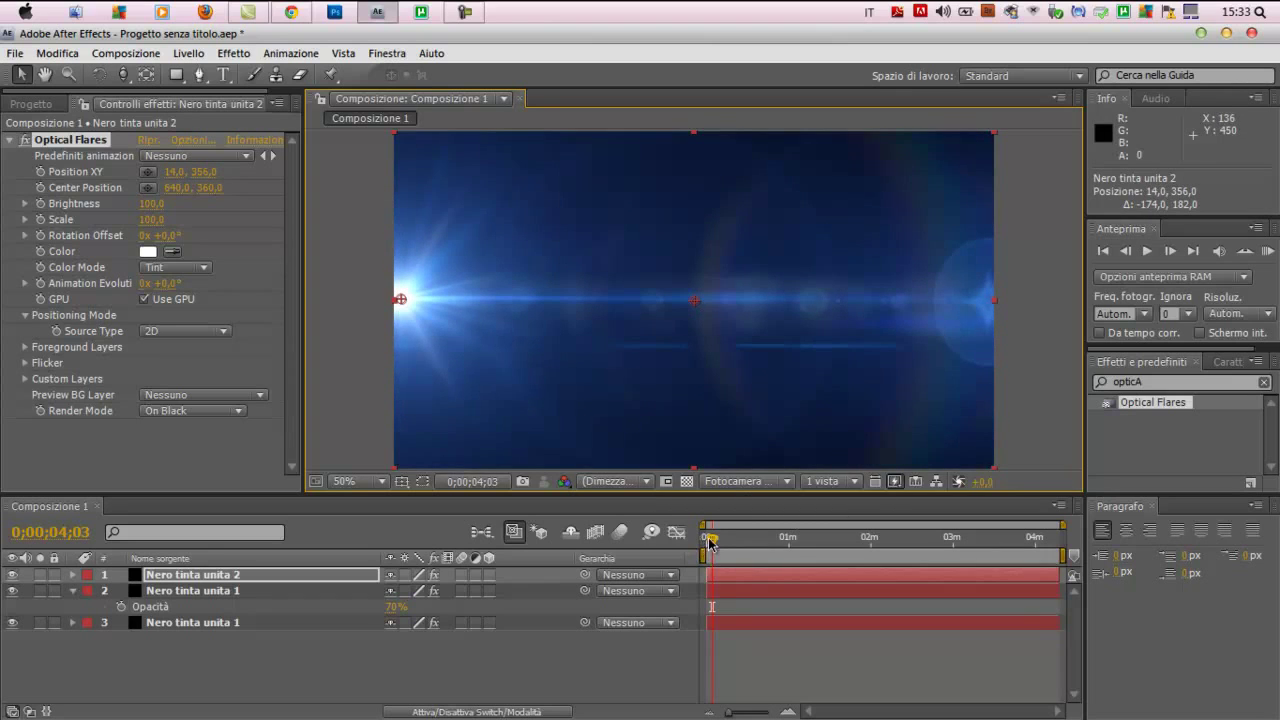
{"action": "left_click_drag", "start_coordinate": [710, 540], "coordinate": [704, 540]}
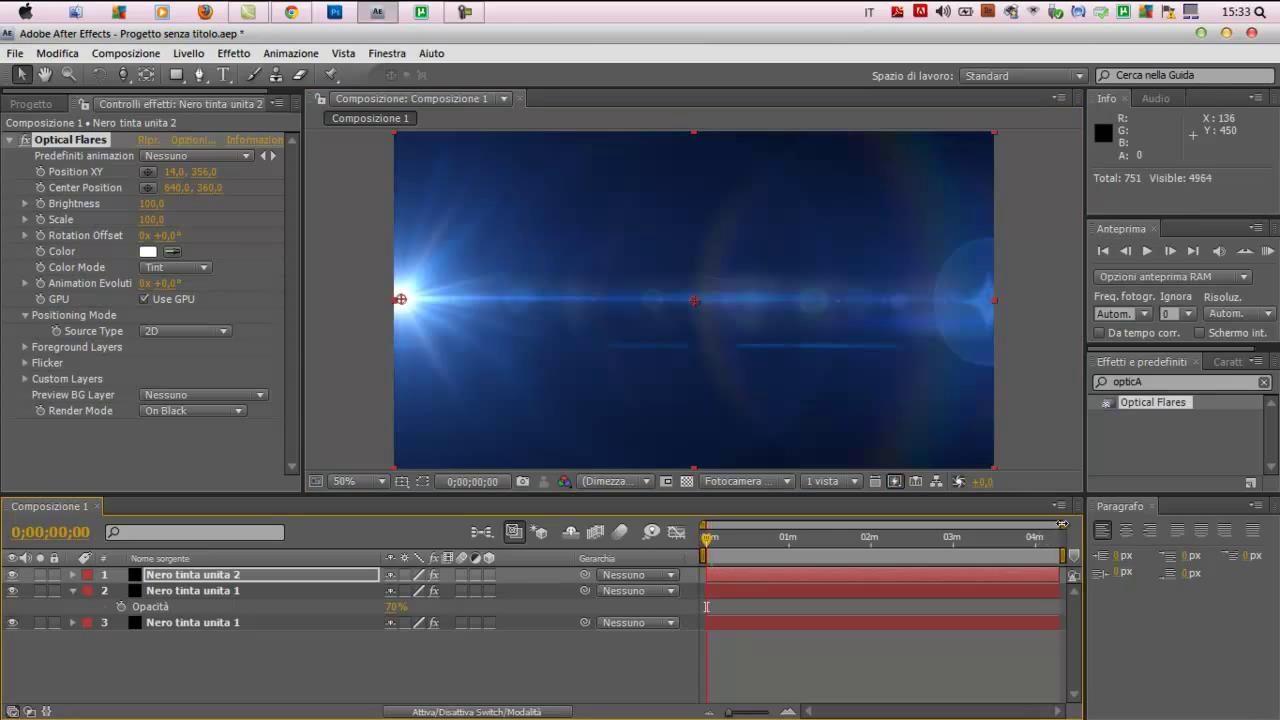
- Zoom the timeline to the first seconds and test flare Brightness at 0, restoring it to 100
{"action": "mouse_move", "coordinate": [1062, 524]}
{"action": "left_mouse_down"}
{"action": "mouse_move", "coordinate": [745, 525]}
{"action": "mouse_move", "coordinate": [733, 556]}
{"action": "left_mouse_up"}
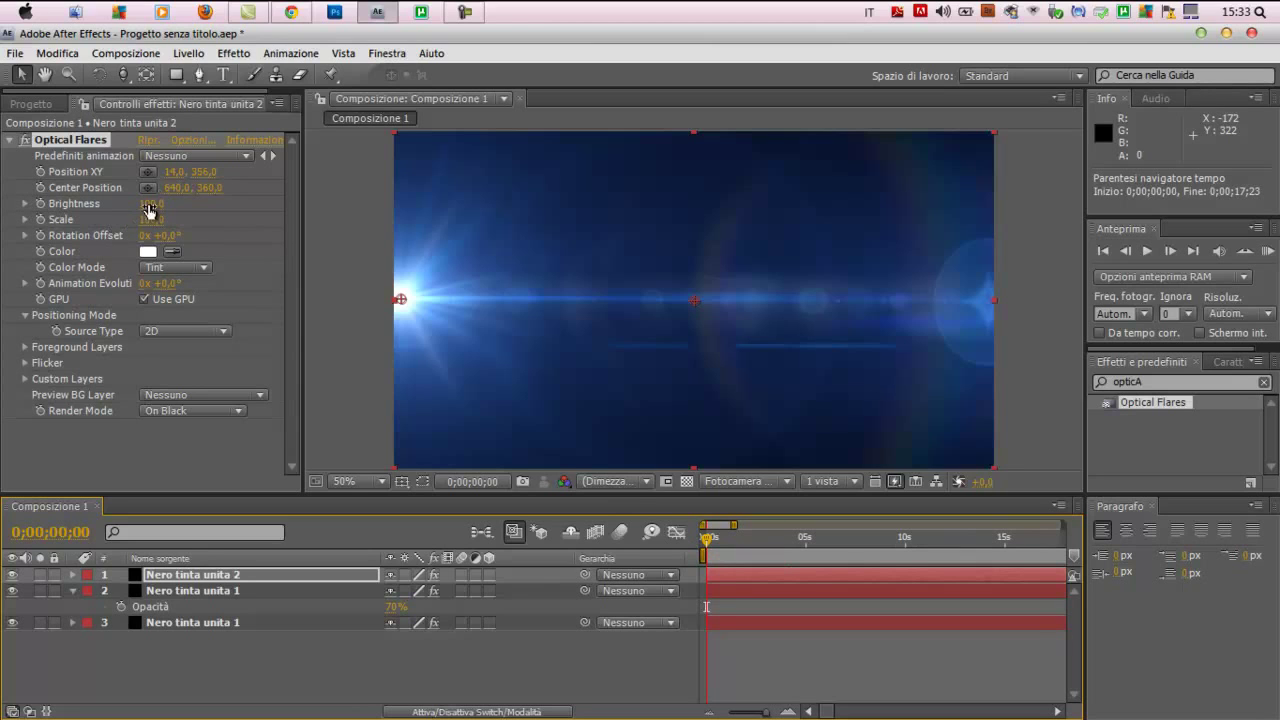
{"action": "mouse_move", "coordinate": [155, 203]}
{"action": "left_mouse_down"}
{"action": "mouse_move", "coordinate": [125, 201]}
{"action": "mouse_move", "coordinate": [136, 204]}
{"action": "left_mouse_up"}
{"action": "left_click_drag", "start_coordinate": [137, 204], "coordinate": [137, 204]}
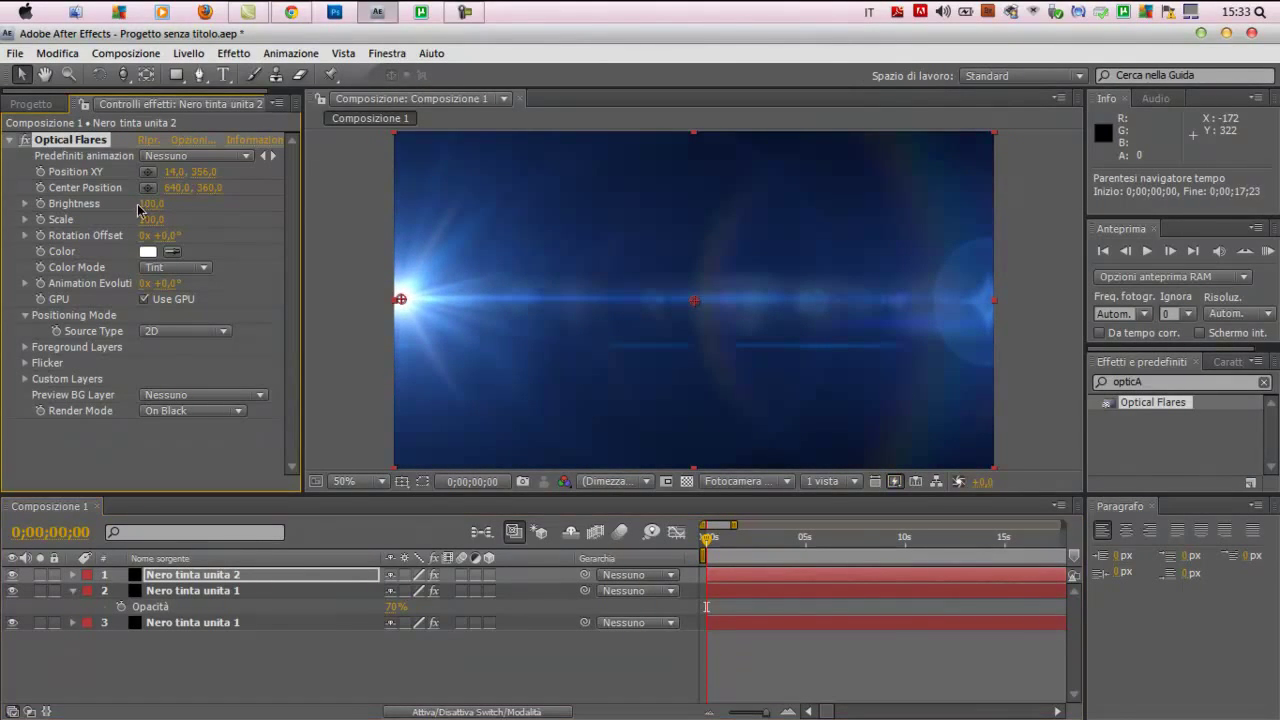
- Keyframe the flare Brightness at 0, 100, 0 and 70 across the first two seconds
{"action": "left_click", "coordinate": [40, 203]}
{"action": "mouse_move", "coordinate": [150, 203]}
{"action": "left_mouse_down"}
{"action": "mouse_move", "coordinate": [136, 203]}
{"action": "mouse_move", "coordinate": [186, 203]}
{"action": "left_mouse_up"}
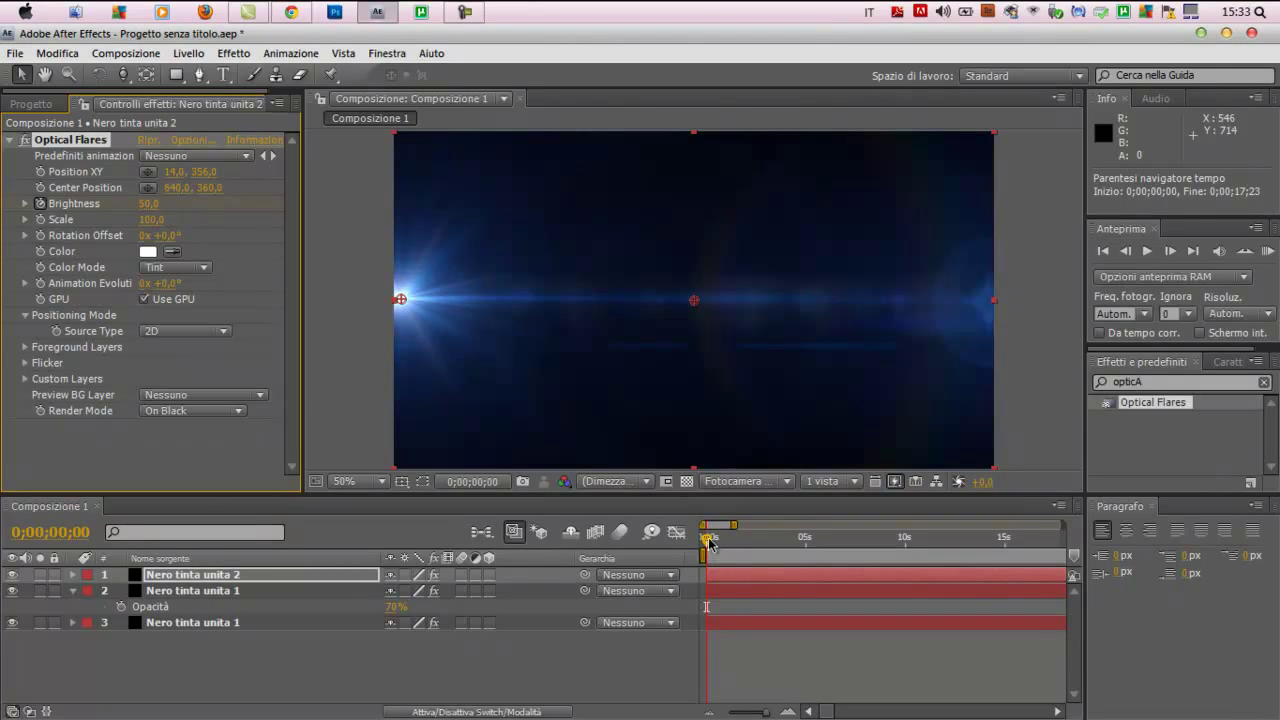
{"action": "left_click_drag", "start_coordinate": [709, 541], "coordinate": [726, 541]}
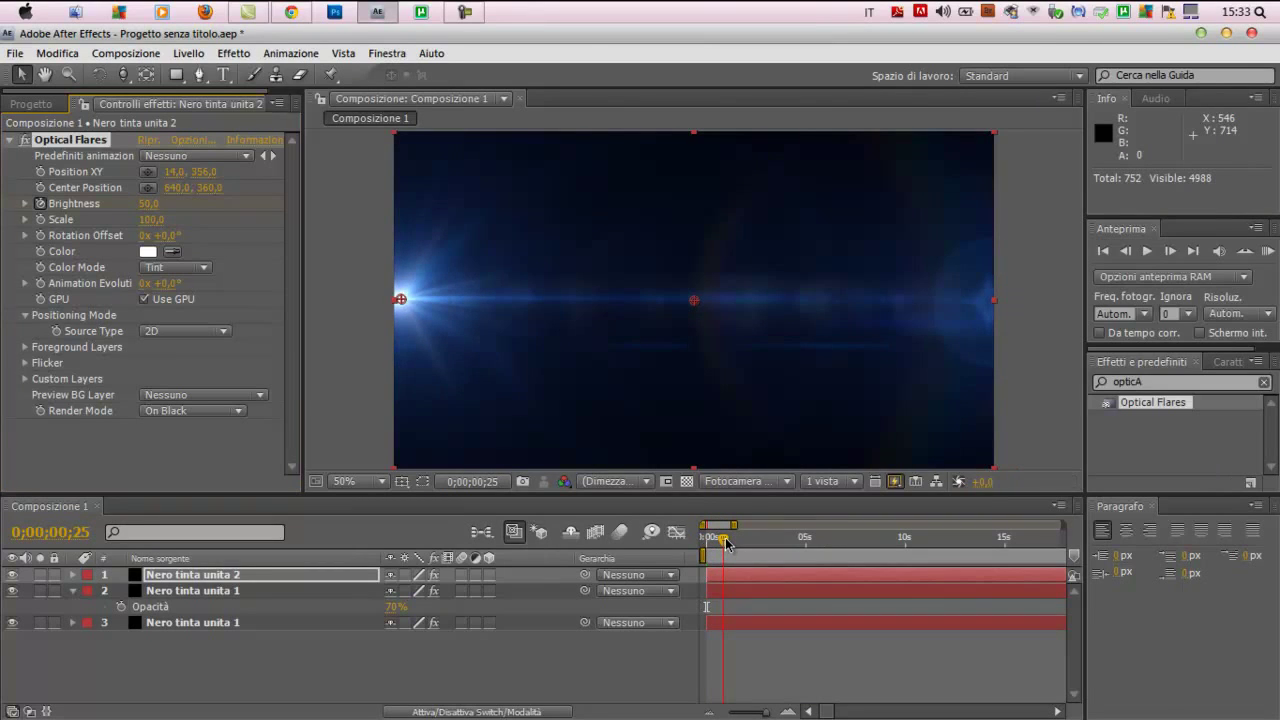
{"action": "mouse_move", "coordinate": [146, 203]}
{"action": "left_mouse_down"}
{"action": "mouse_move", "coordinate": [169, 203]}
{"action": "mouse_move", "coordinate": [148, 204]}
{"action": "left_mouse_up"}
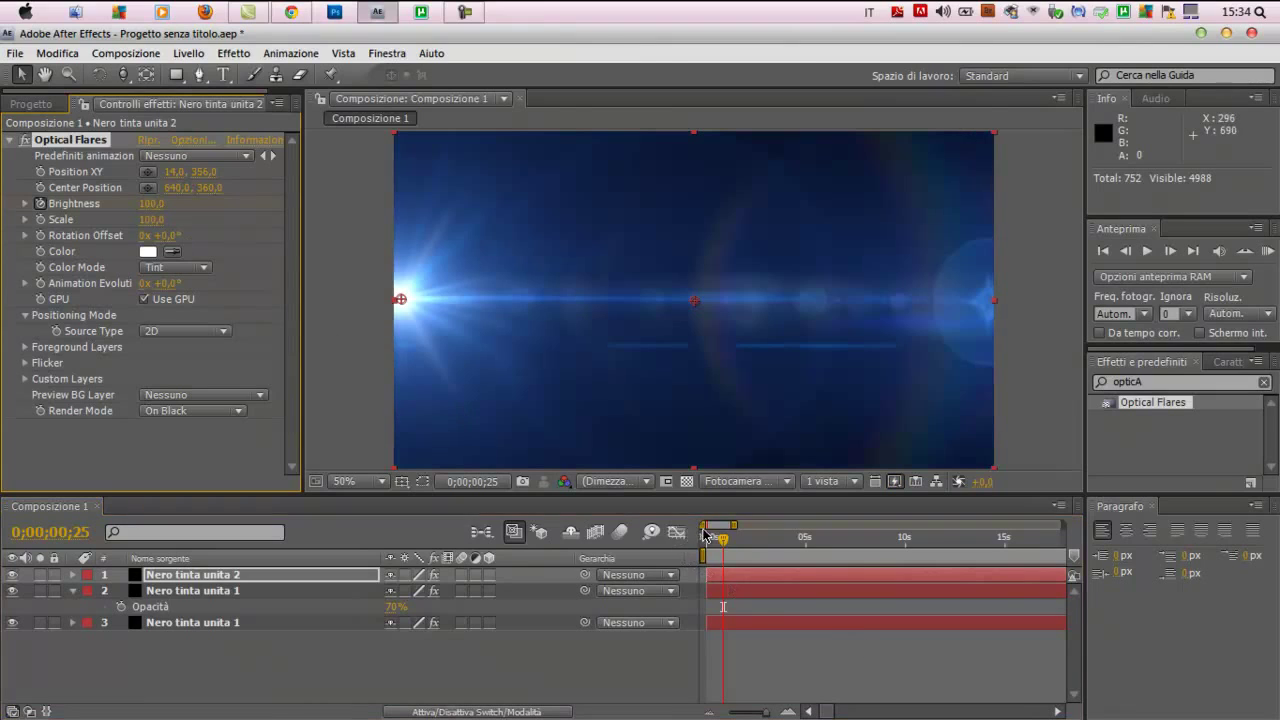
{"action": "left_click_drag", "start_coordinate": [723, 541], "coordinate": [737, 545]}
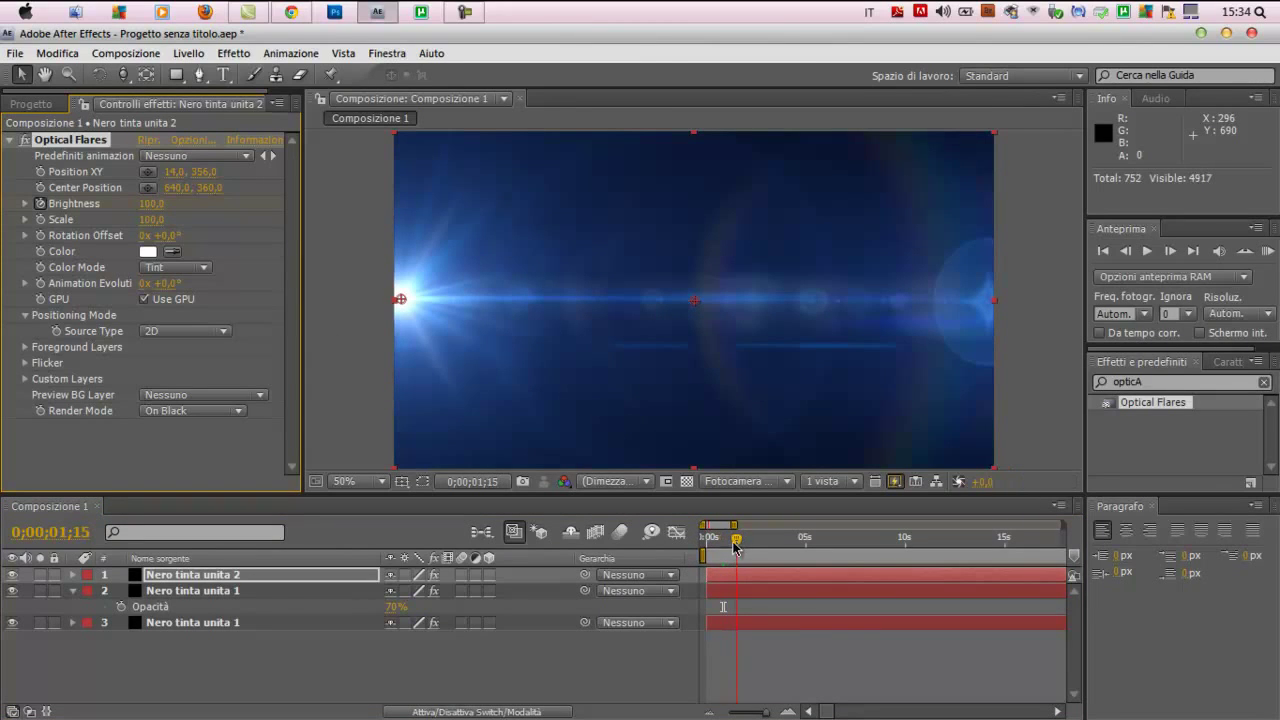
{"action": "left_click_drag", "start_coordinate": [148, 204], "coordinate": [130, 202]}
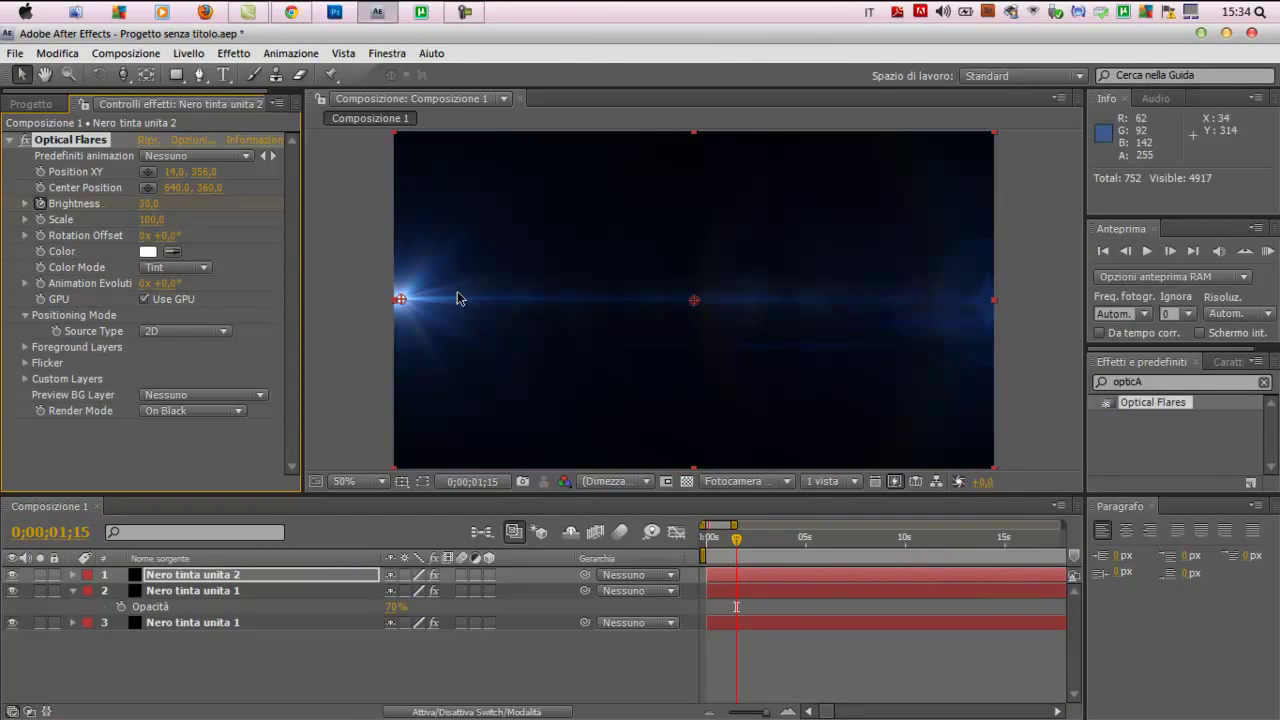
{"action": "left_click_drag", "start_coordinate": [736, 540], "coordinate": [753, 545]}
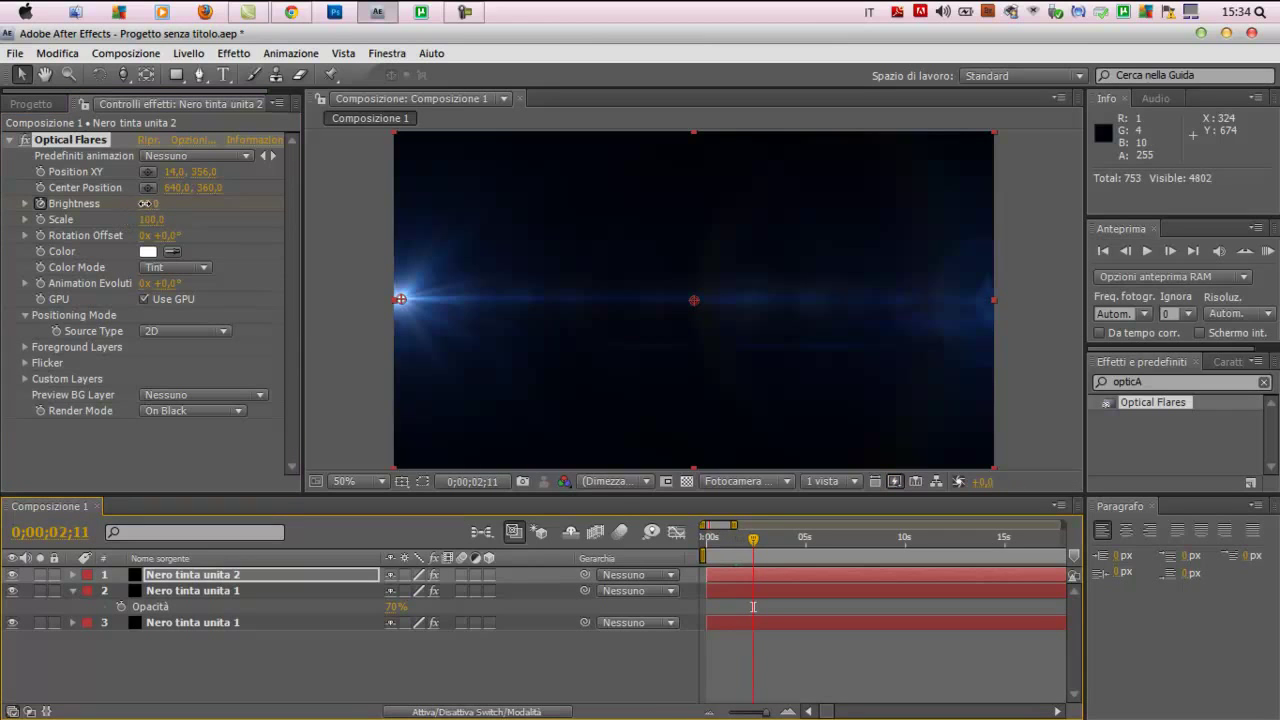
{"action": "left_click_drag", "start_coordinate": [148, 203], "coordinate": [148, 204]}
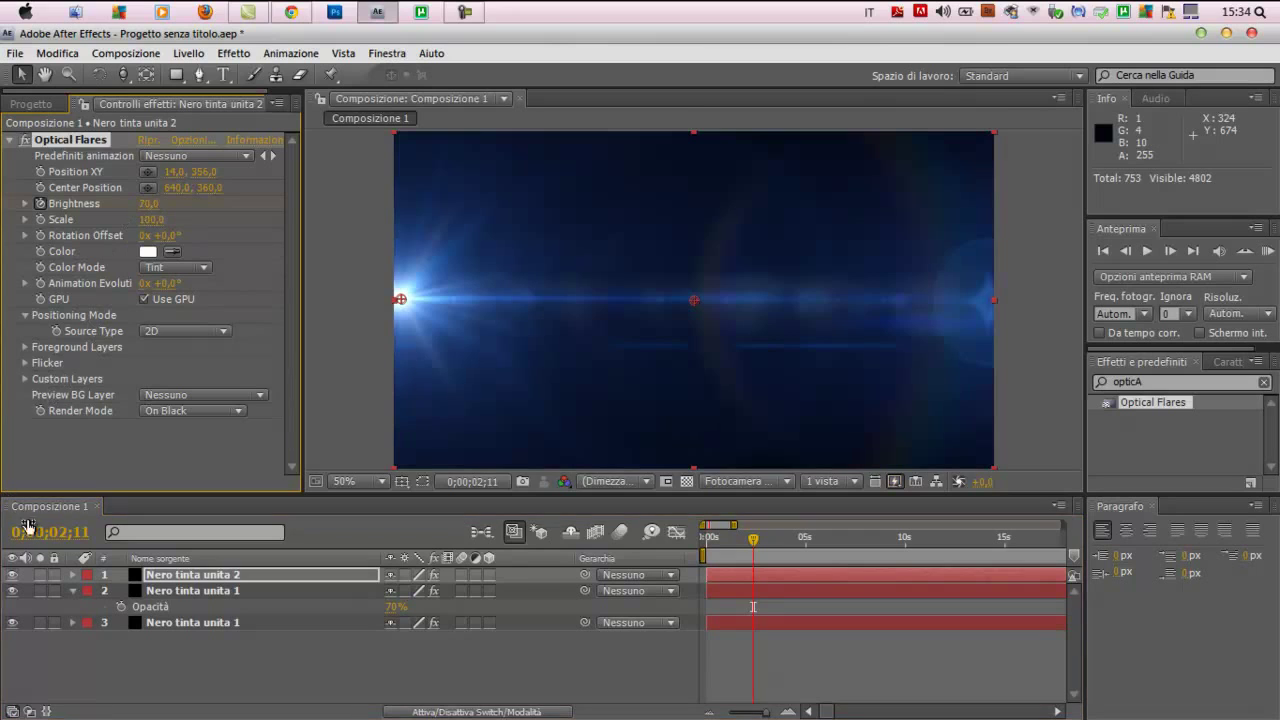
- Copy the four Optical Flares Brightness keyframes and paste them right after the first set
{"action": "left_click", "coordinate": [72, 575]}
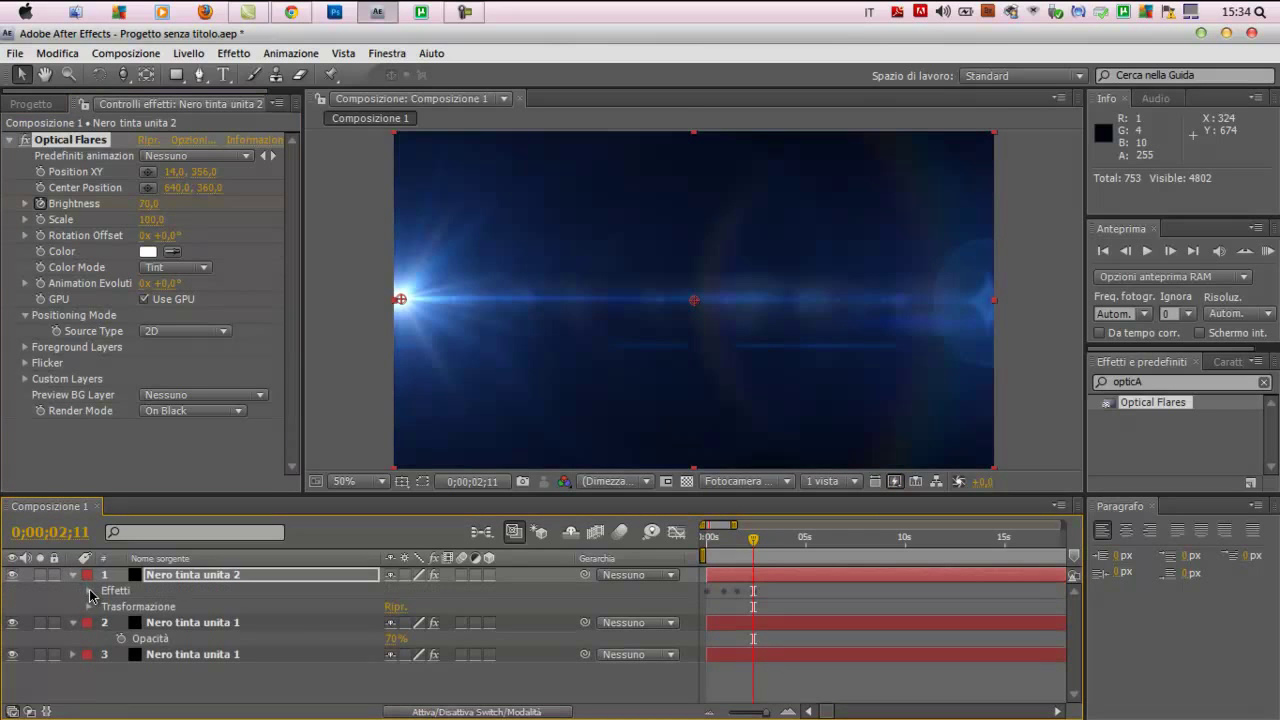
{"action": "left_click", "coordinate": [90, 596]}
{"action": "left_click", "coordinate": [105, 607]}
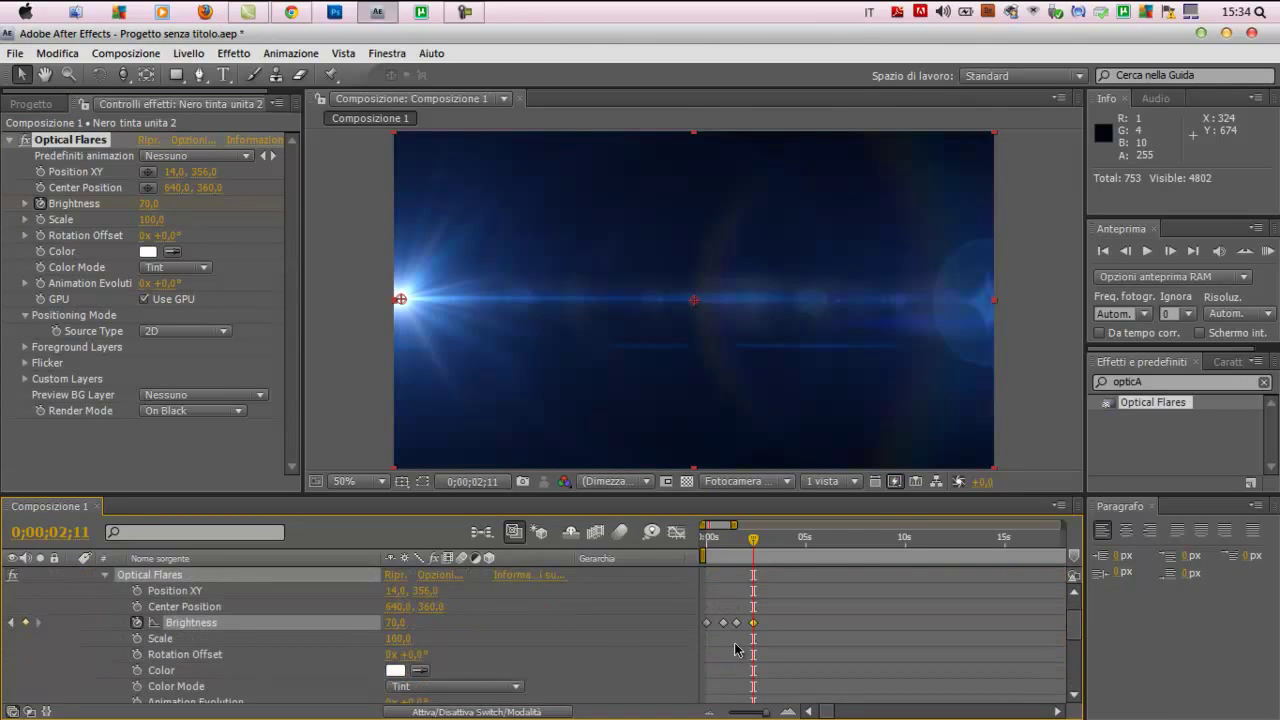
{"action": "left_click_drag", "start_coordinate": [779, 617], "coordinate": [699, 645]}
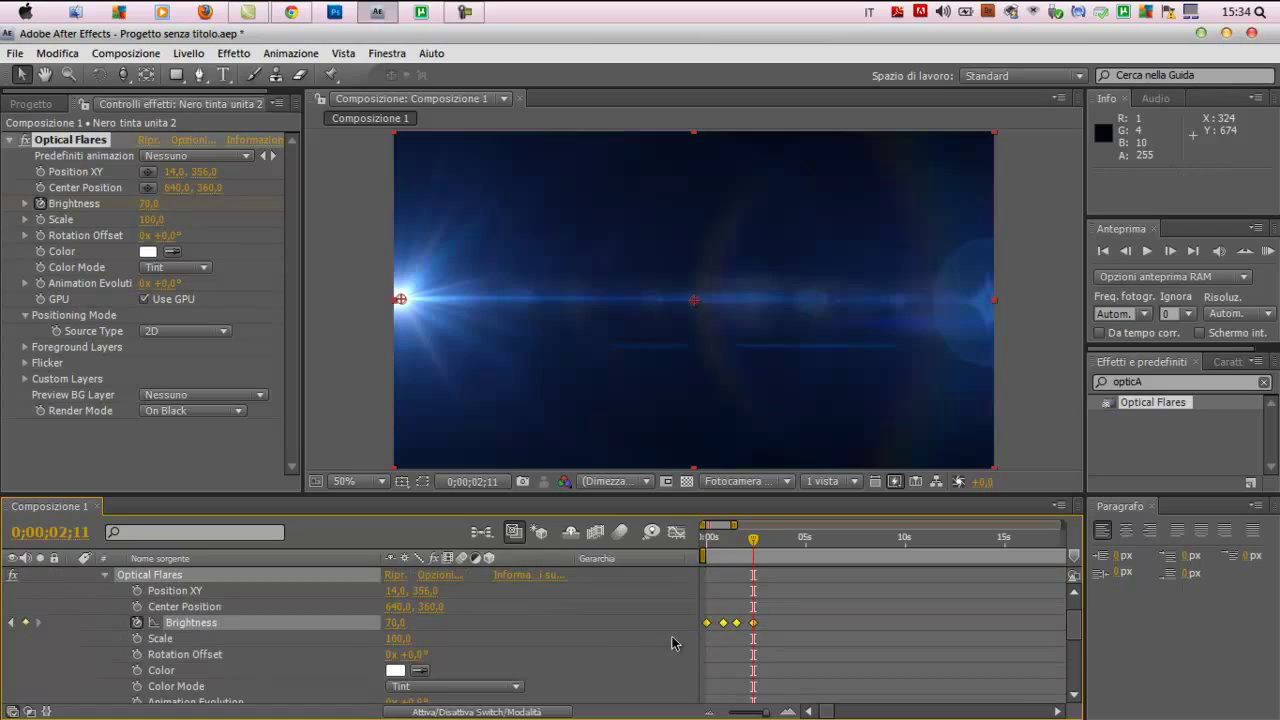
{"action": "key", "text": "super+c"}
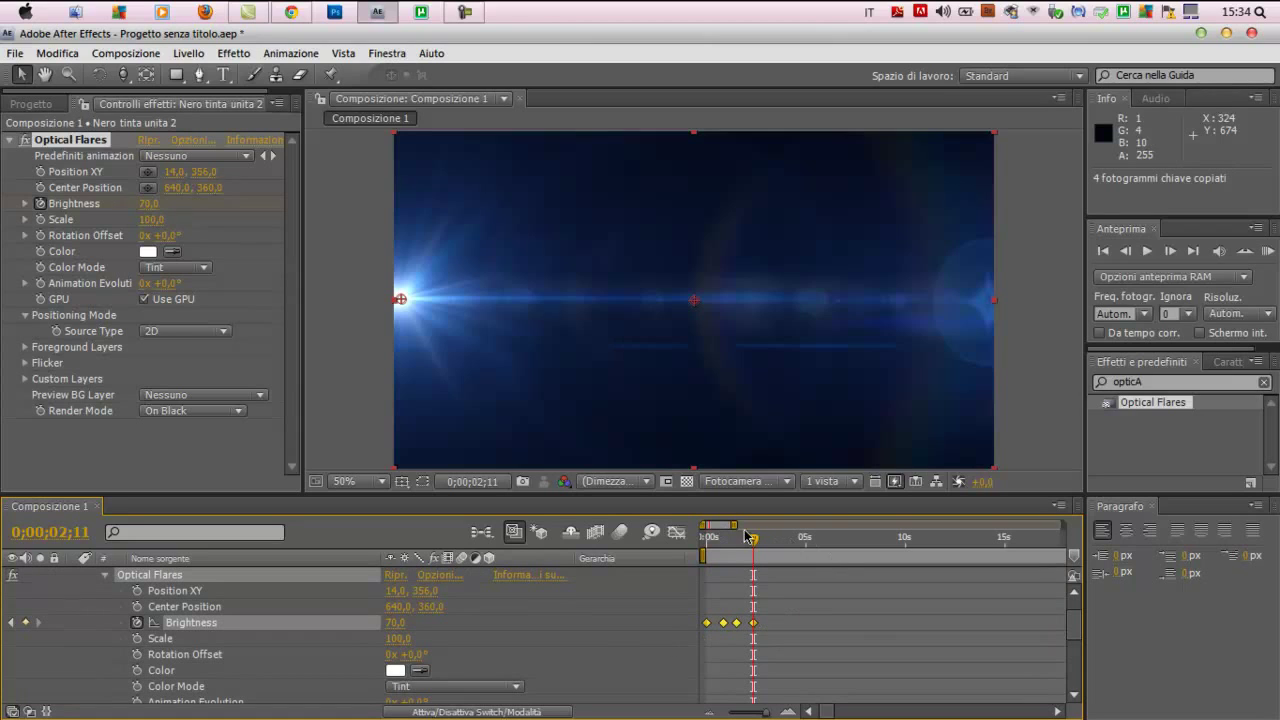
{"action": "left_click_drag", "start_coordinate": [753, 541], "coordinate": [770, 543]}
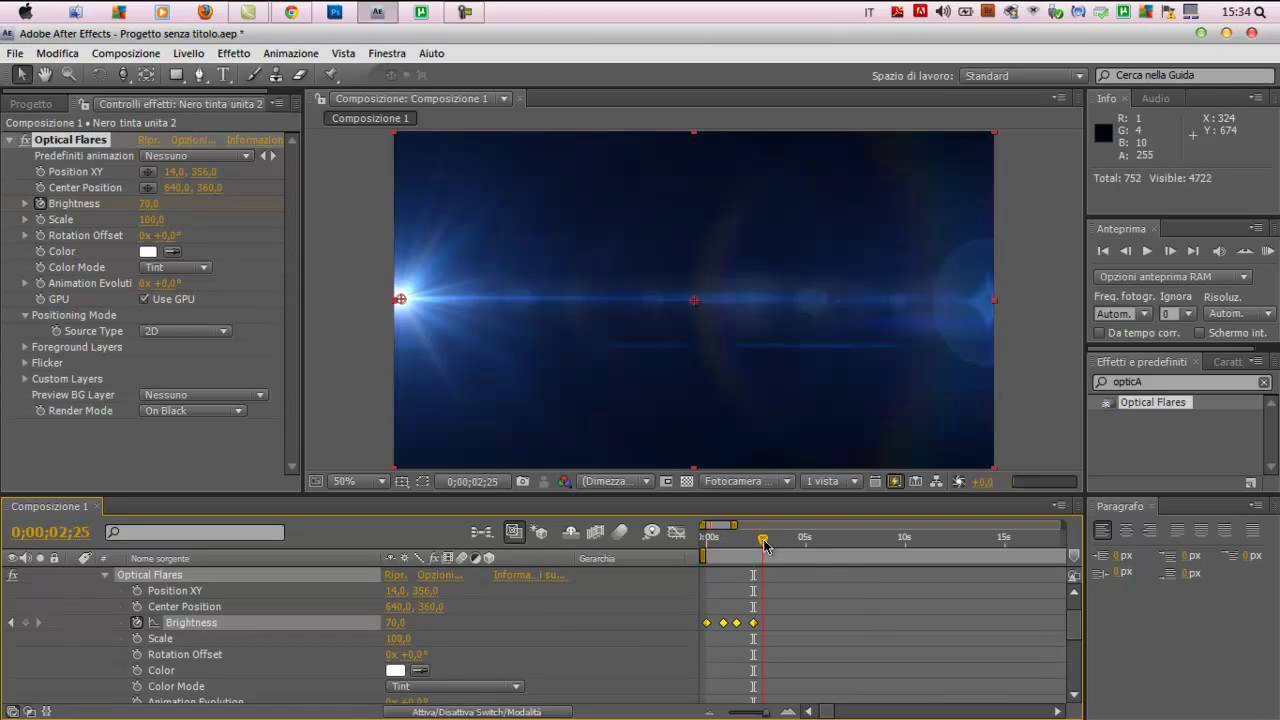
{"action": "key", "text": "super+v"}
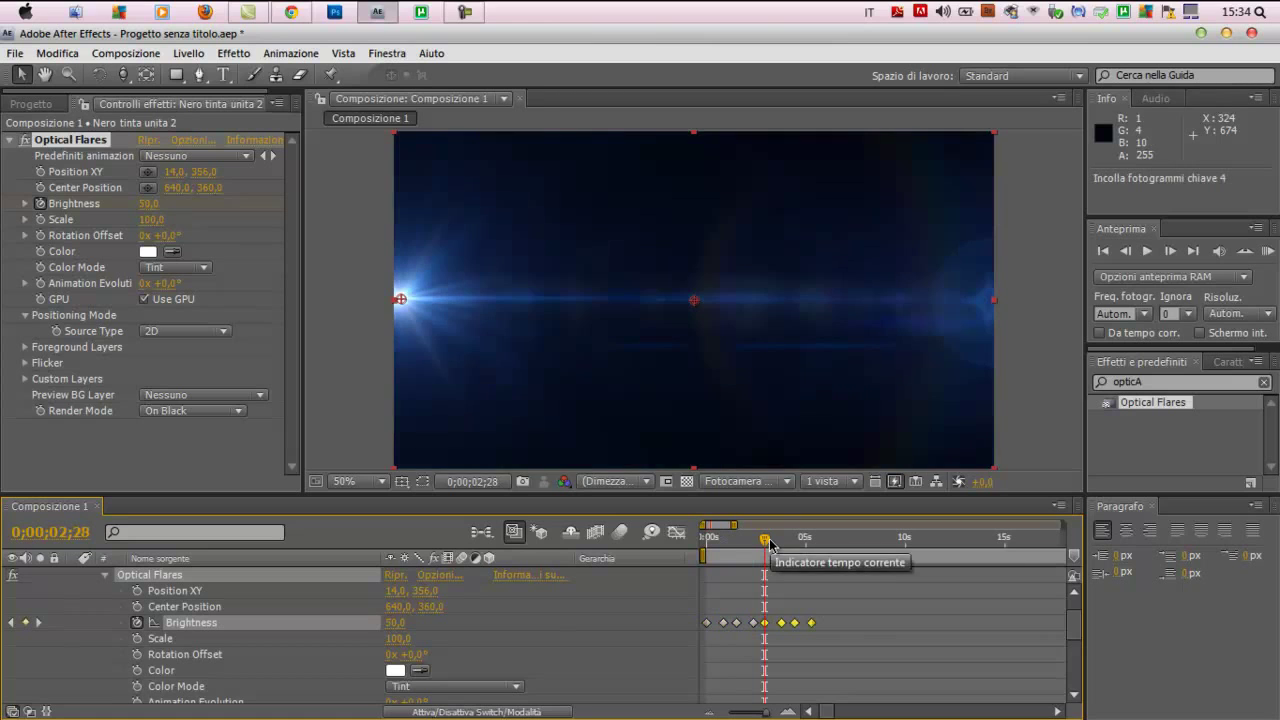
- Scrub and RAM-preview the flicker, now running to about 0;00;04;26
{"action": "mouse_move", "coordinate": [765, 541]}
{"action": "left_mouse_down"}
{"action": "mouse_move", "coordinate": [740, 545]}
{"action": "mouse_move", "coordinate": [741, 566]}
{"action": "left_mouse_up"}
{"action": "left_click_drag", "start_coordinate": [752, 568], "coordinate": [810, 586]}
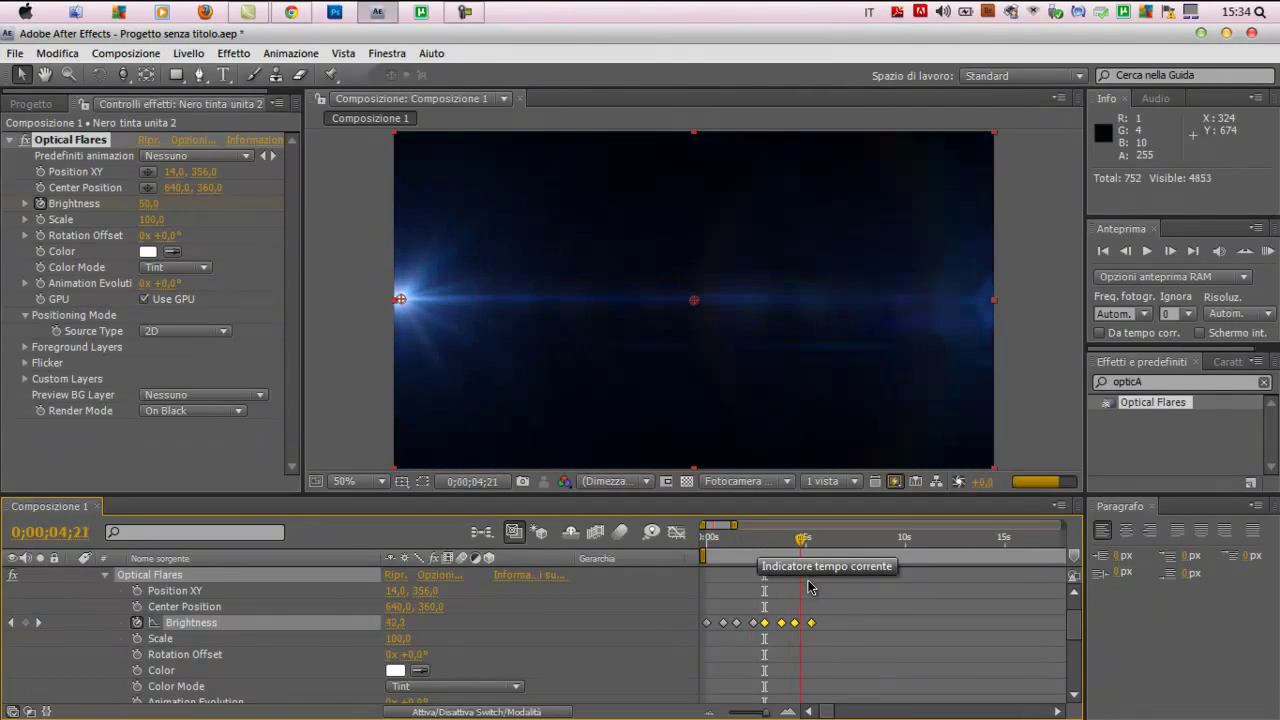
{"action": "left_click", "coordinate": [1270, 253]}
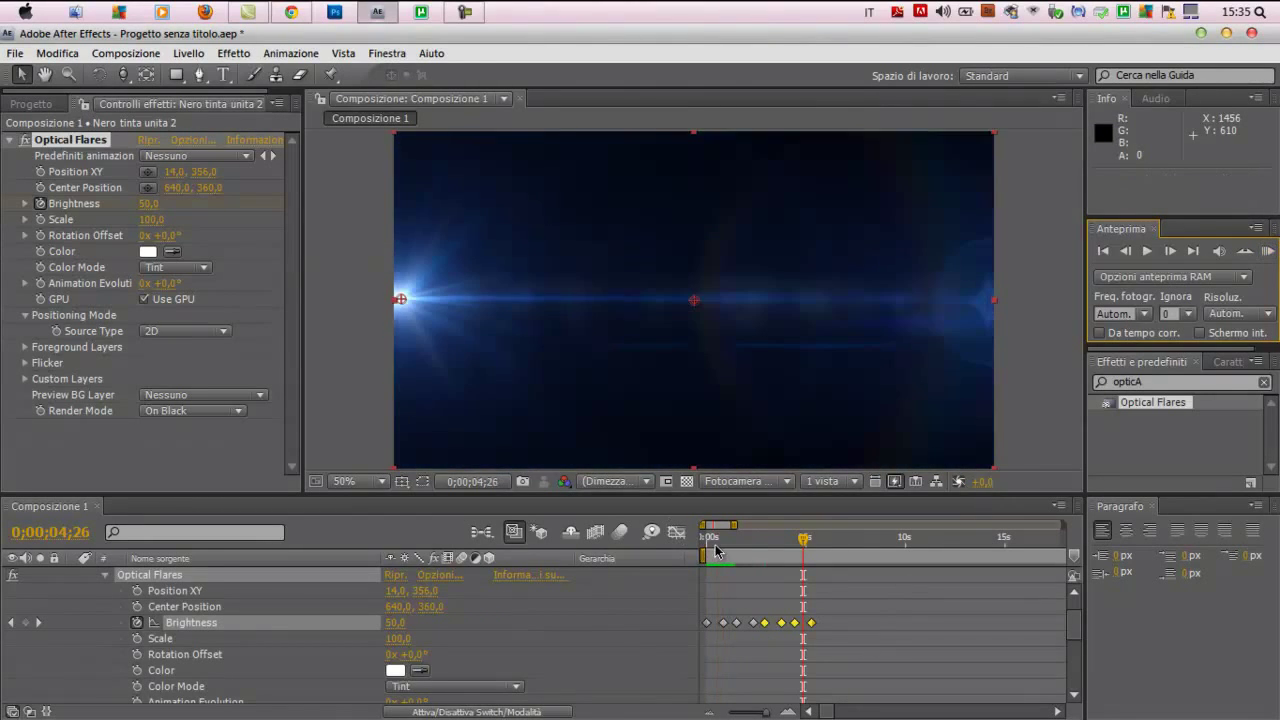
- Stop the preview and review the Brightness flicker over the first second
{"action": "left_click", "coordinate": [715, 542]}
{"action": "key", "text": "Page_Down"}
{"action": "key", "text": "Page_Down"}
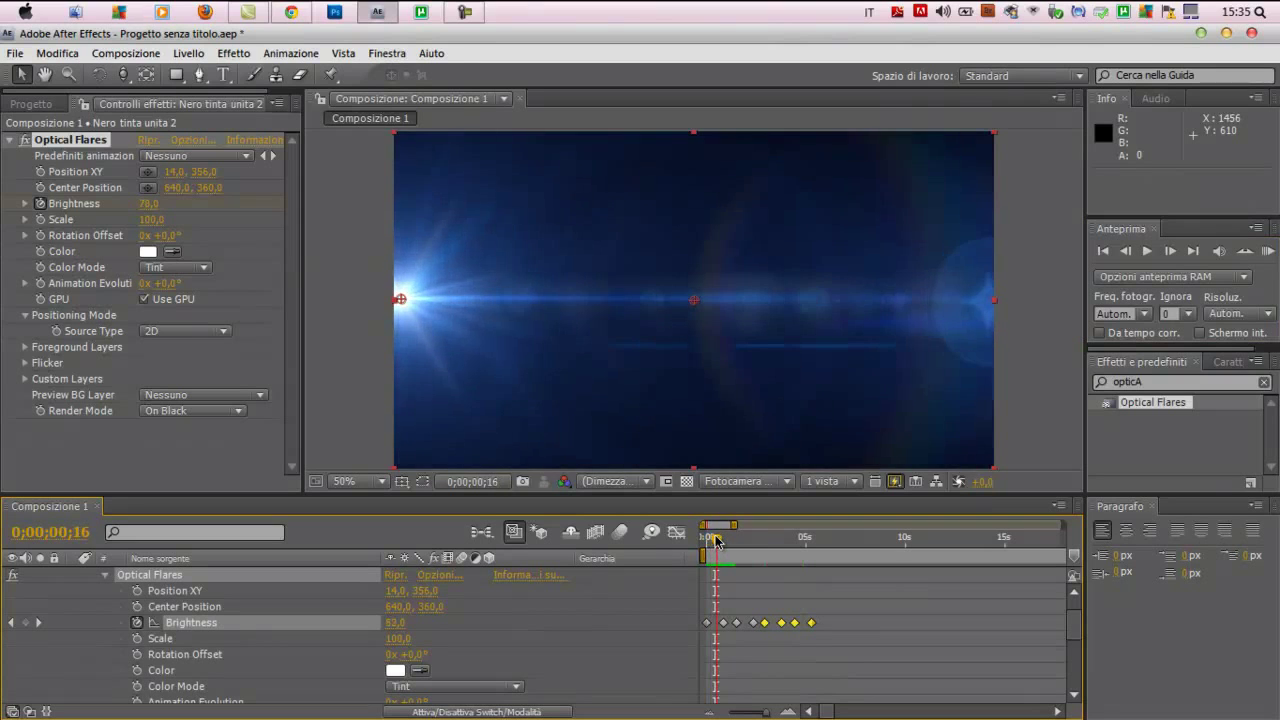
{"action": "mouse_move", "coordinate": [720, 542]}
{"action": "left_mouse_down"}
{"action": "mouse_move", "coordinate": [759, 543]}
{"action": "mouse_move", "coordinate": [691, 553]}
{"action": "left_mouse_up"}
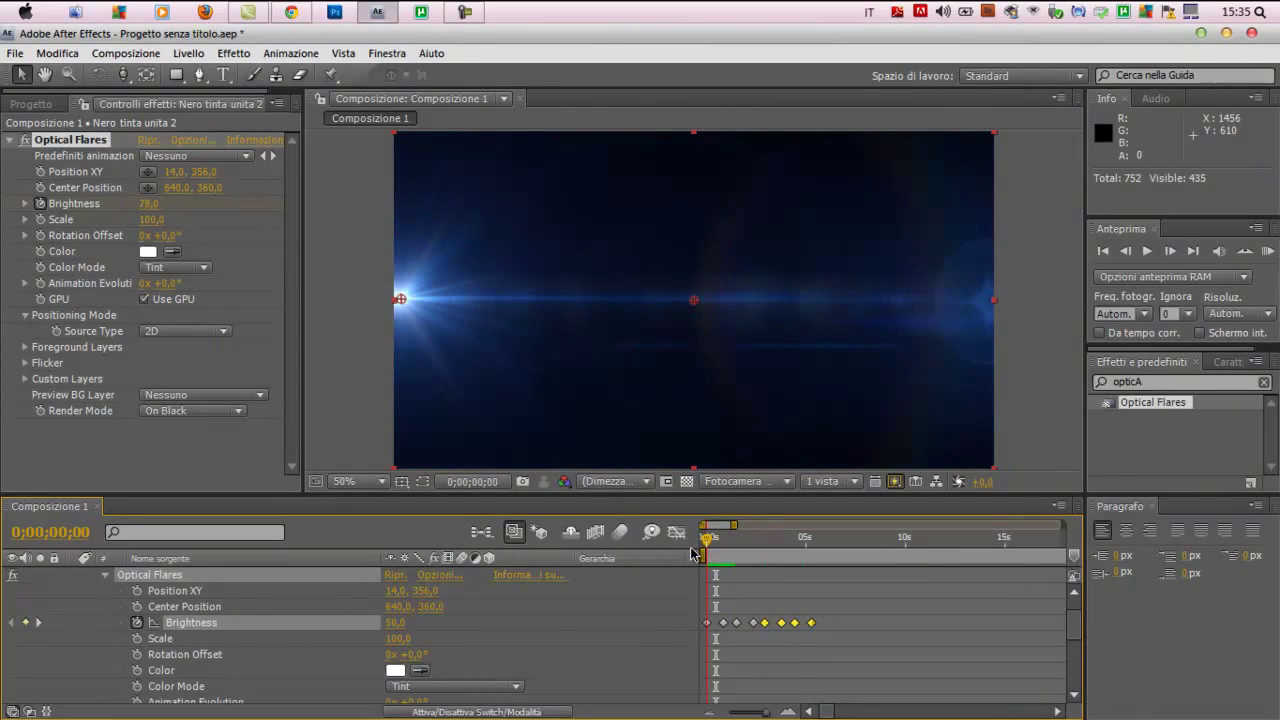
- Keyframe Position XY from -116,0, 382,0 to 8,0, 368,0 at frame 17, then preview
{"action": "left_click", "coordinate": [40, 172]}
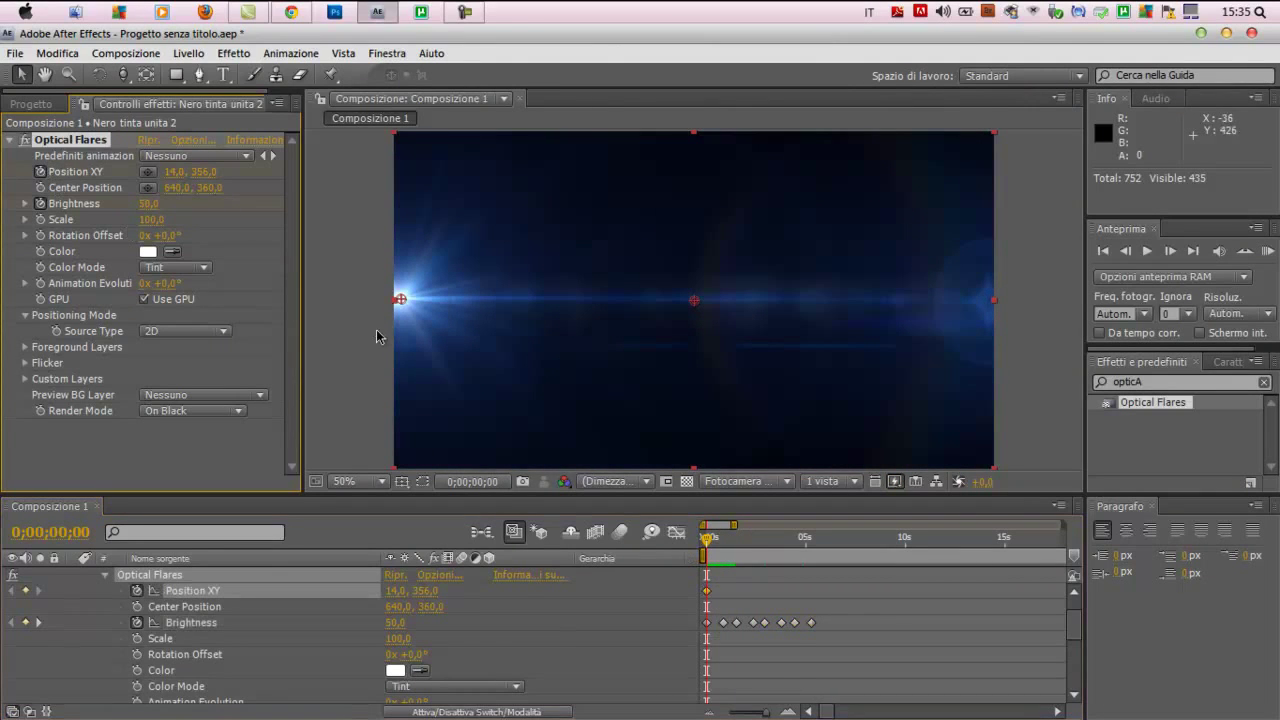
{"action": "left_click_drag", "start_coordinate": [400, 301], "coordinate": [341, 317]}
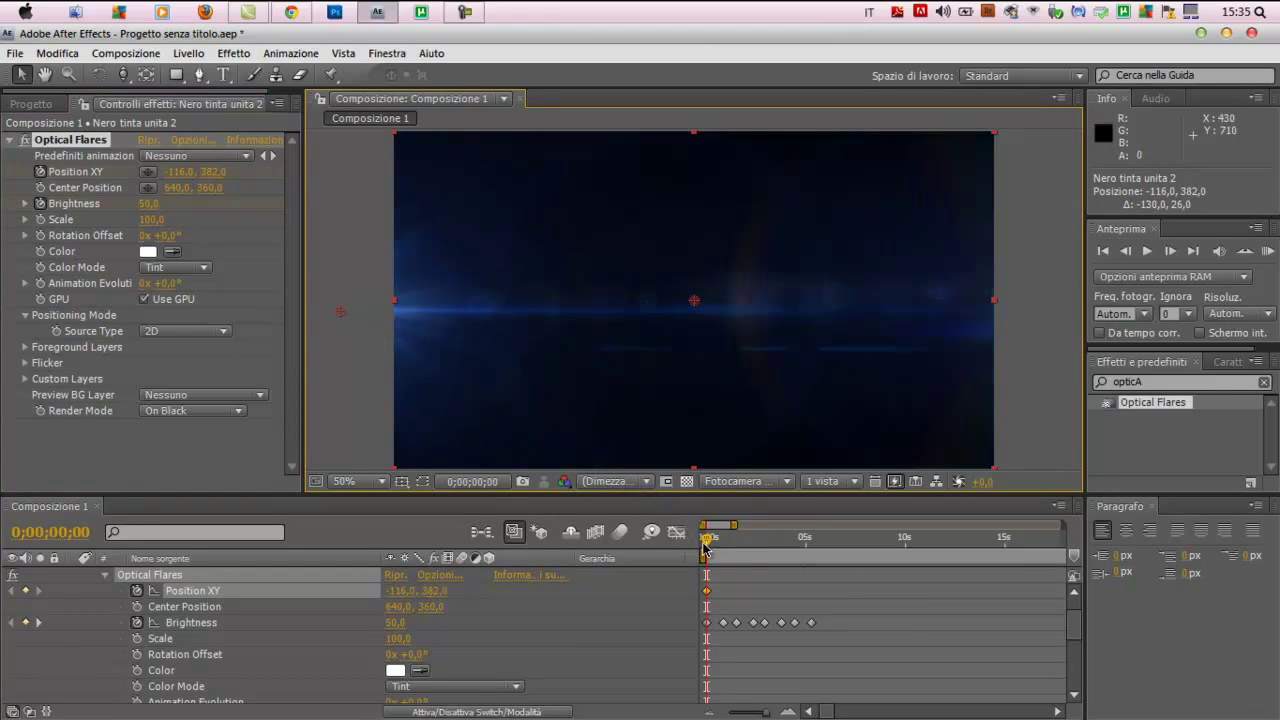
{"action": "left_click_drag", "start_coordinate": [712, 545], "coordinate": [717, 540]}
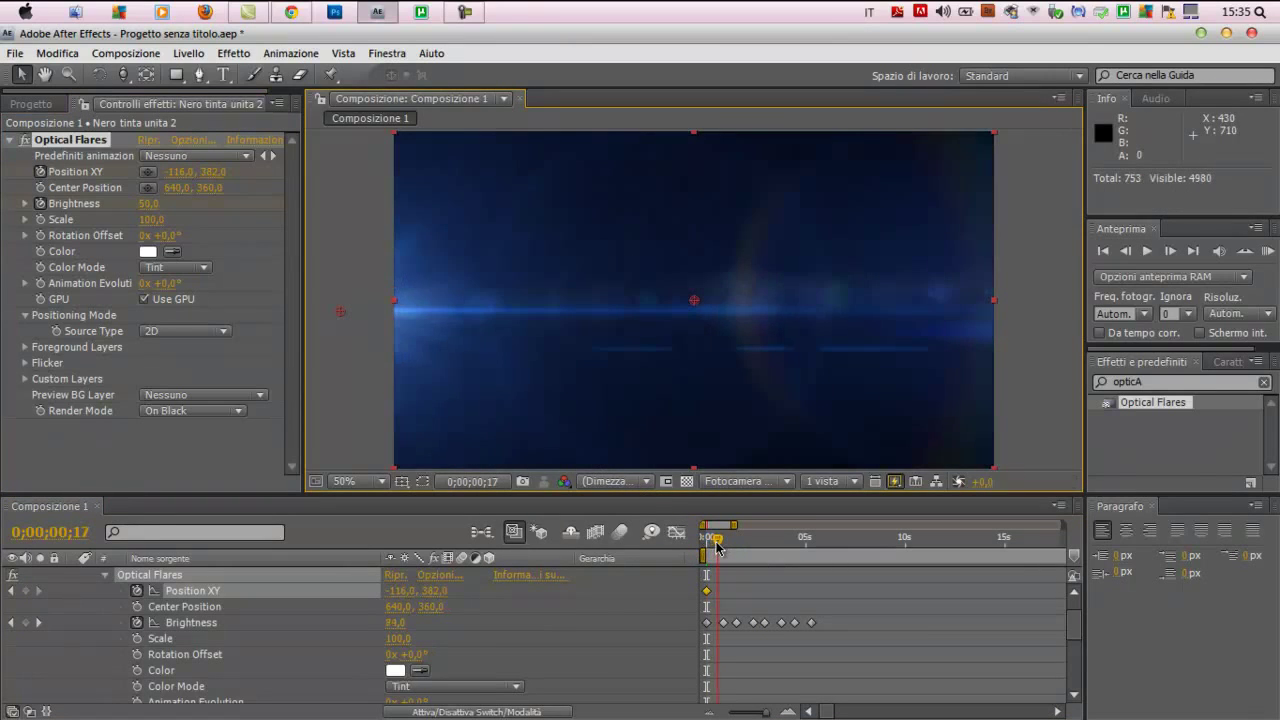
{"action": "left_click_drag", "start_coordinate": [340, 315], "coordinate": [398, 305]}
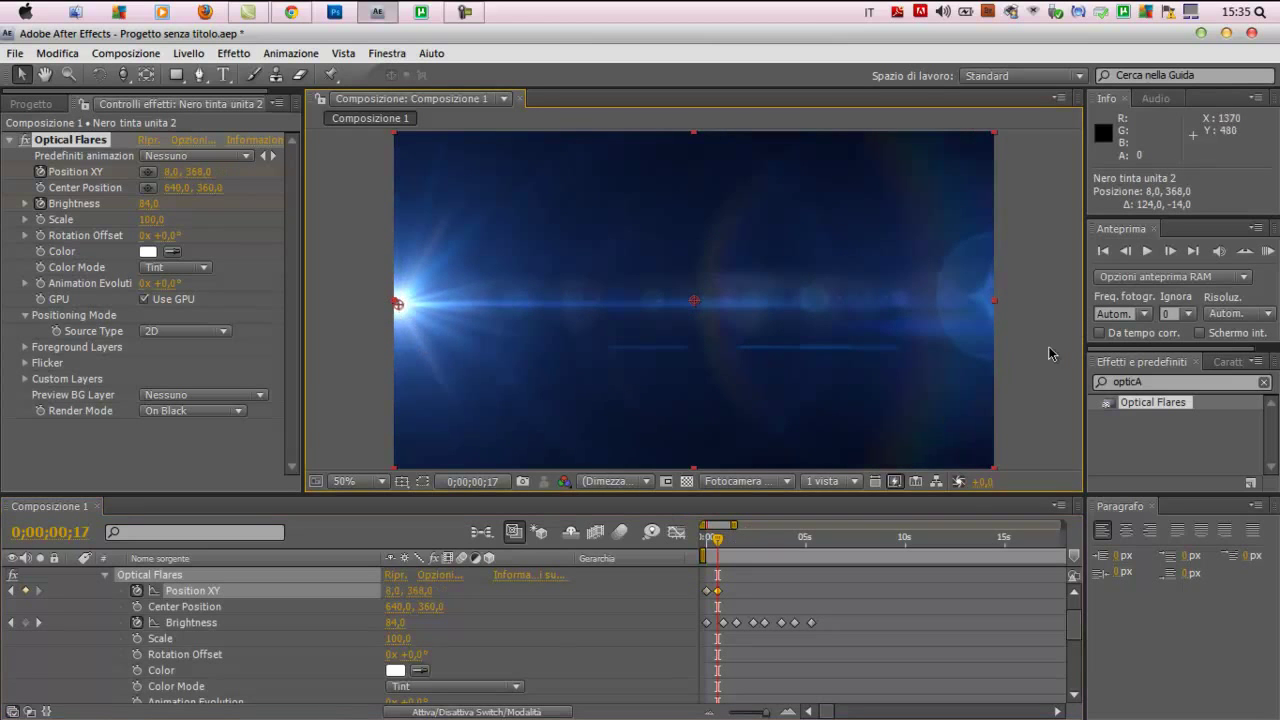
{"action": "key", "text": "KP_0"}
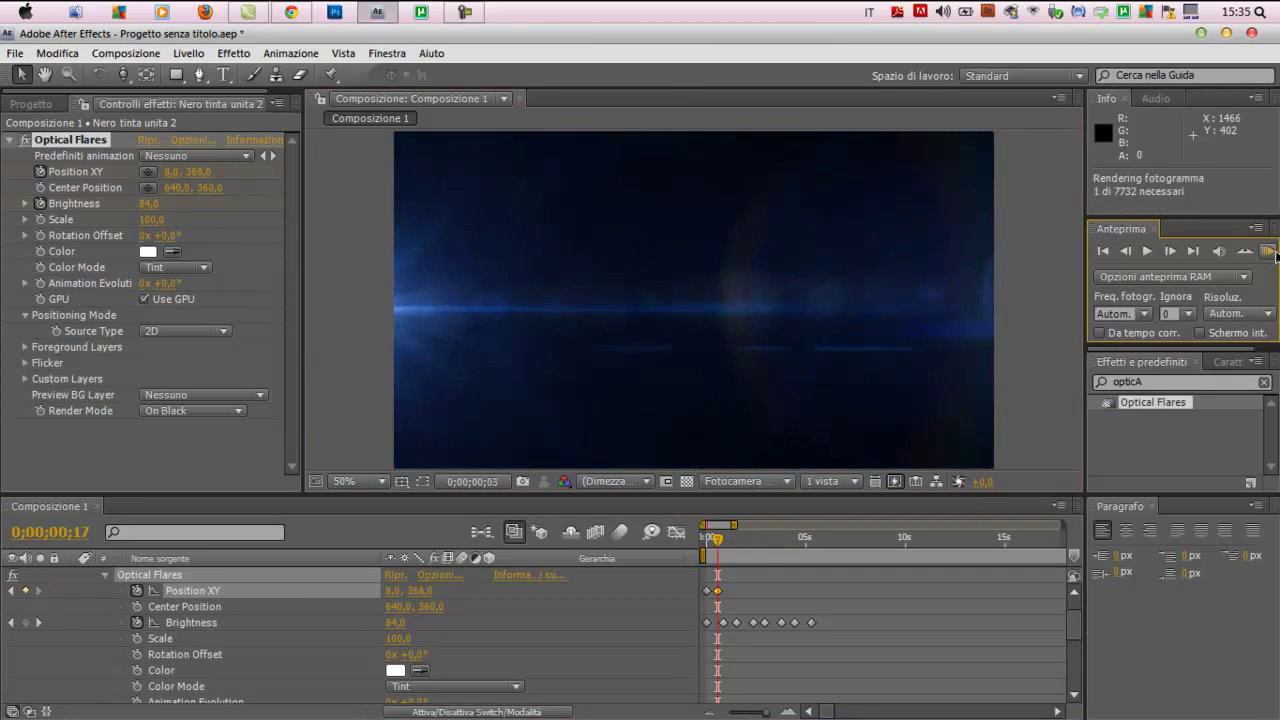
{"action": "left_click", "coordinate": [718, 543]}
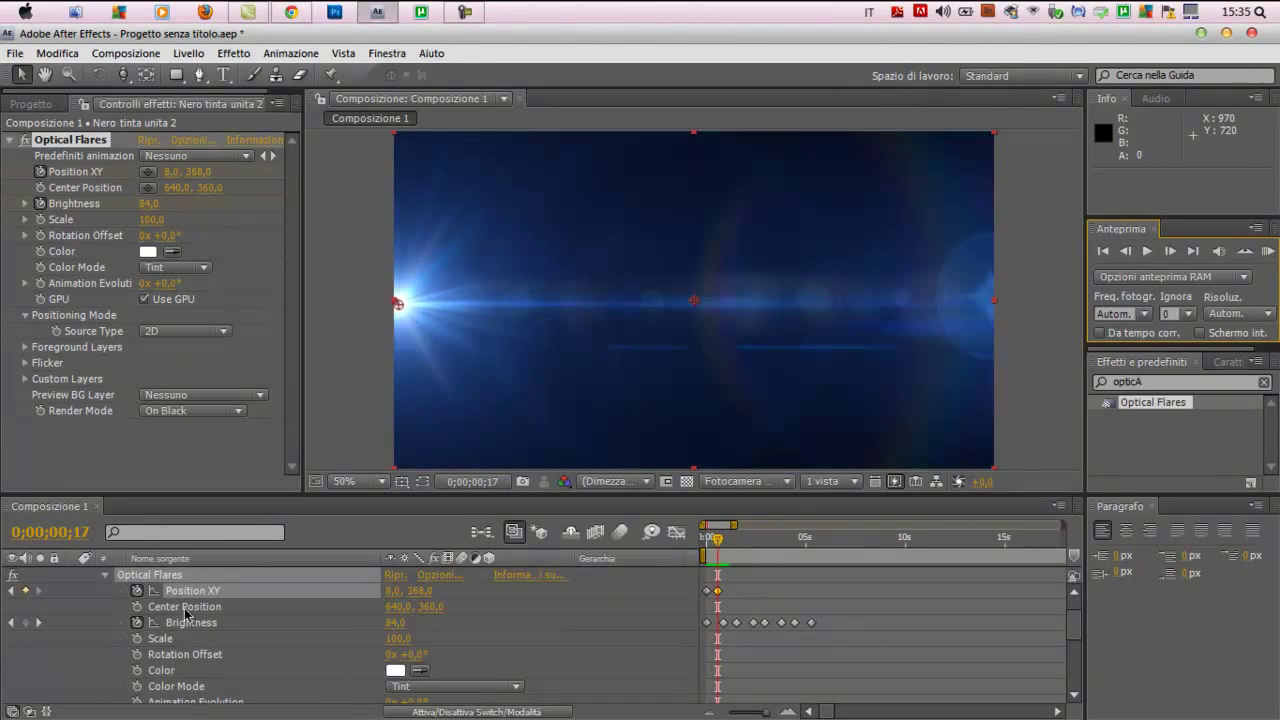
{"action": "scroll", "coordinate": [185, 613], "scroll_direction": "up", "scroll_amount": 1}
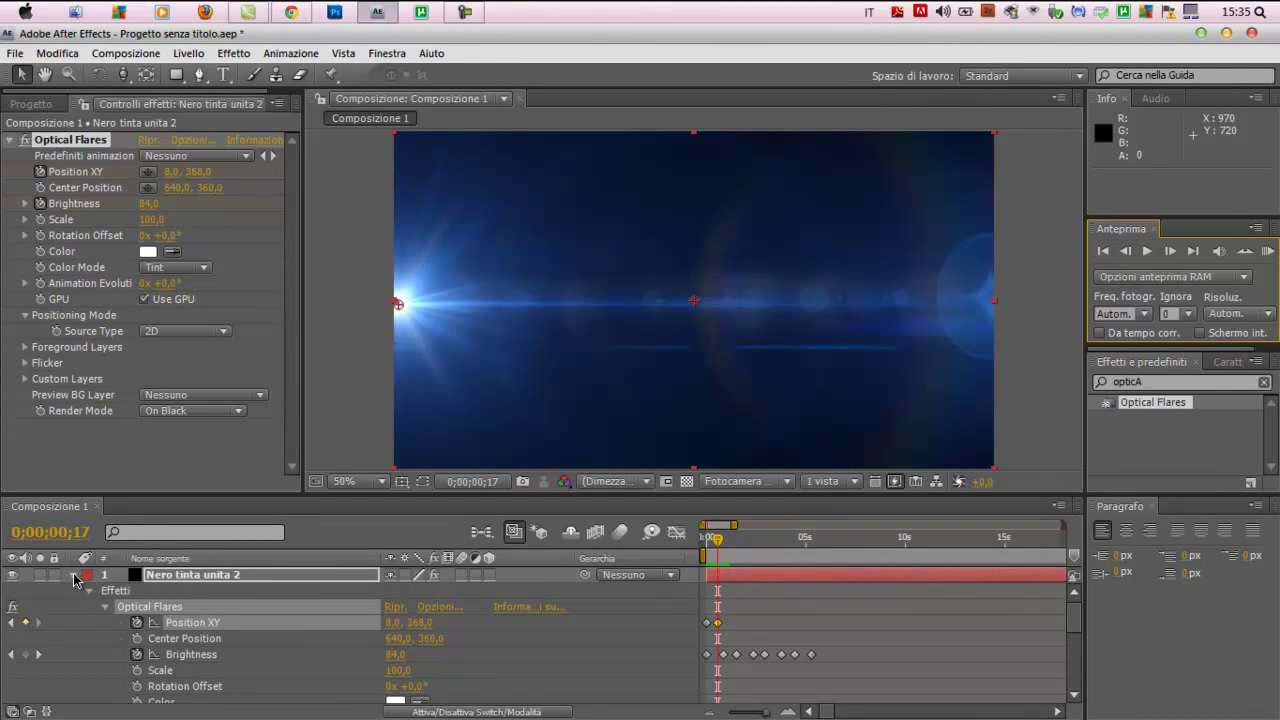
- Set the Nero tinta unita 2 flare layer's blending mode to Aggiungi
{"action": "left_click", "coordinate": [73, 576]}
{"action": "left_click", "coordinate": [198, 578]}
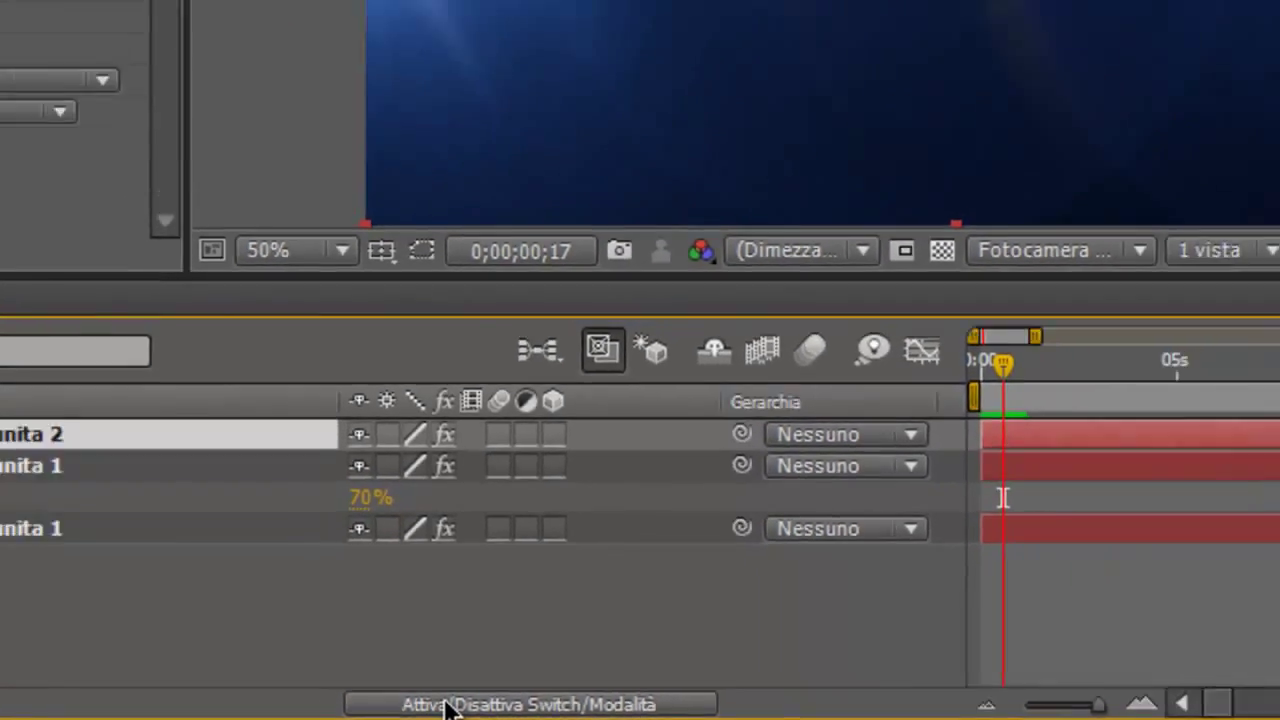
{"action": "left_click", "coordinate": [408, 585]}
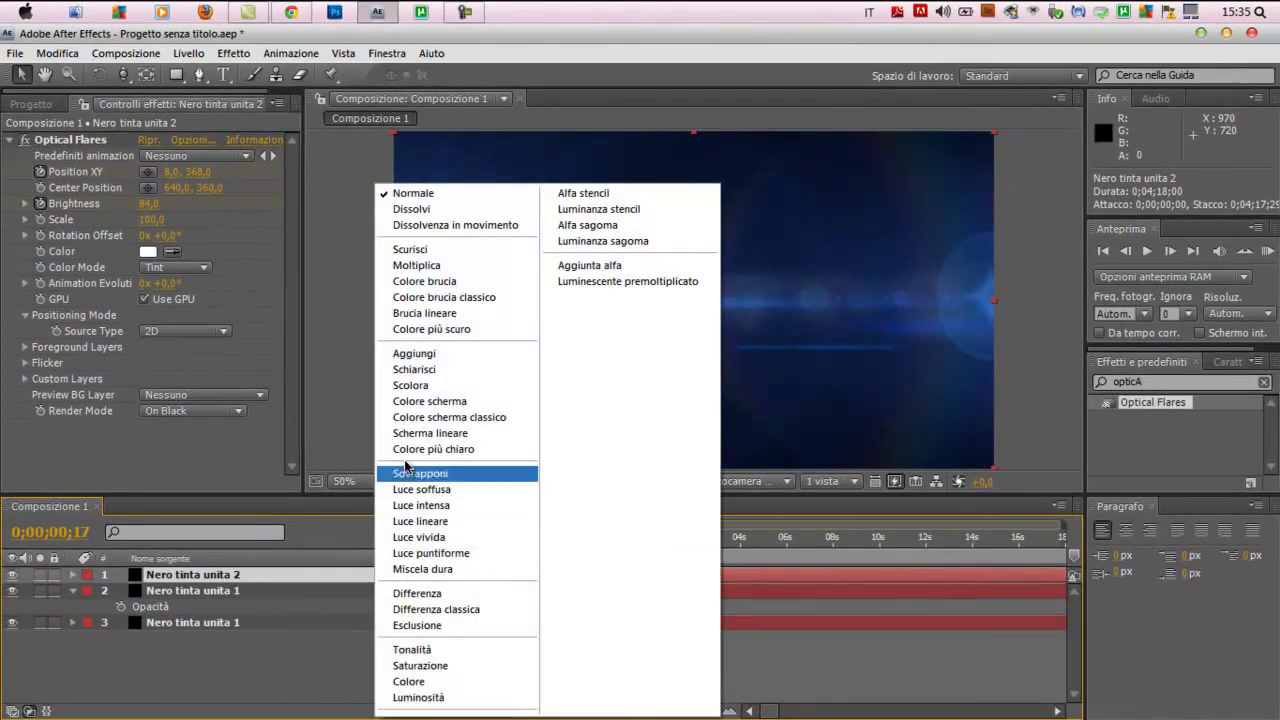
{"action": "left_click", "coordinate": [436, 354]}
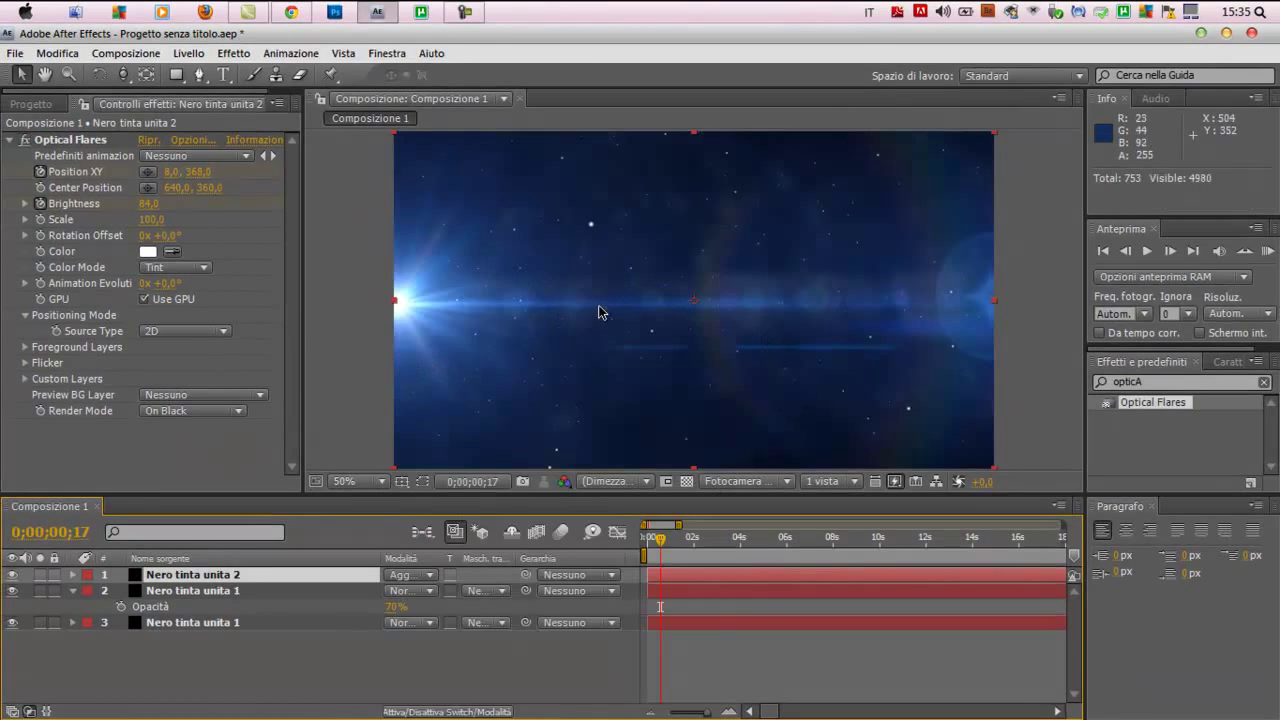
- At time 0, start a new text layer in the Composition panel
{"action": "mouse_move", "coordinate": [660, 545]}
{"action": "left_mouse_down"}
{"action": "mouse_move", "coordinate": [646, 540]}
{"action": "mouse_move", "coordinate": [663, 540]}
{"action": "left_mouse_up"}
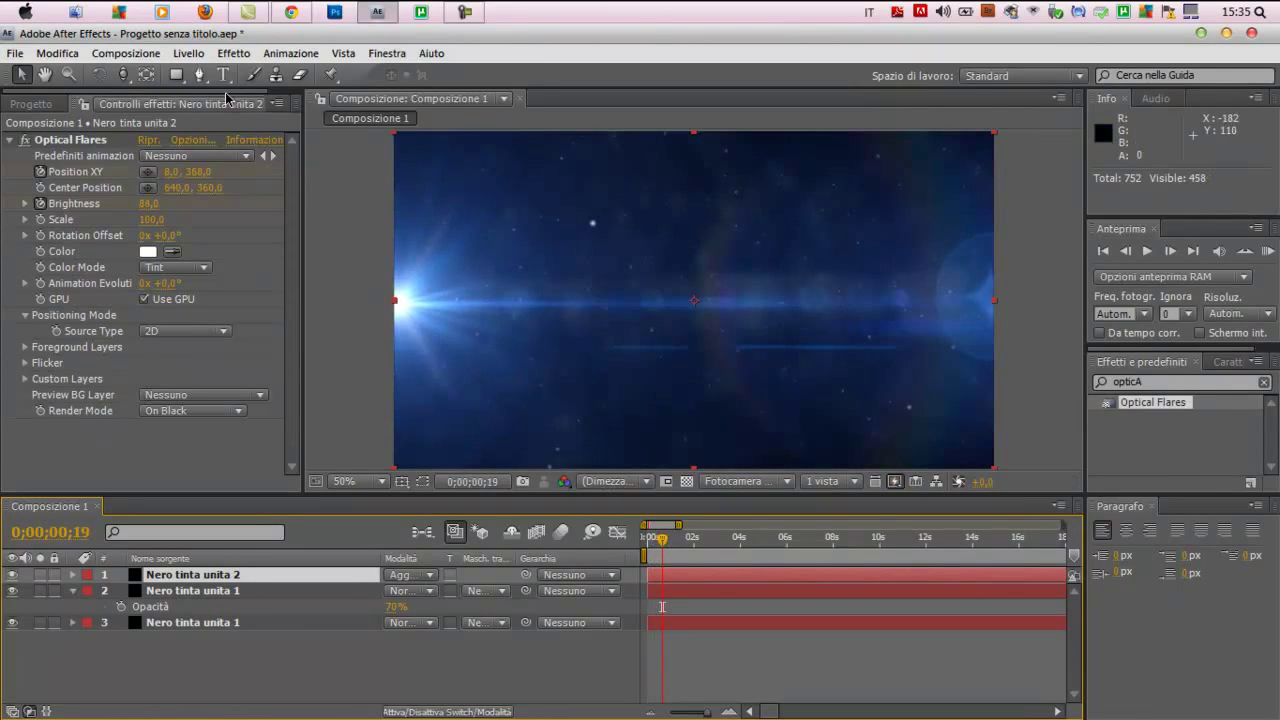
{"action": "left_click", "coordinate": [220, 75]}
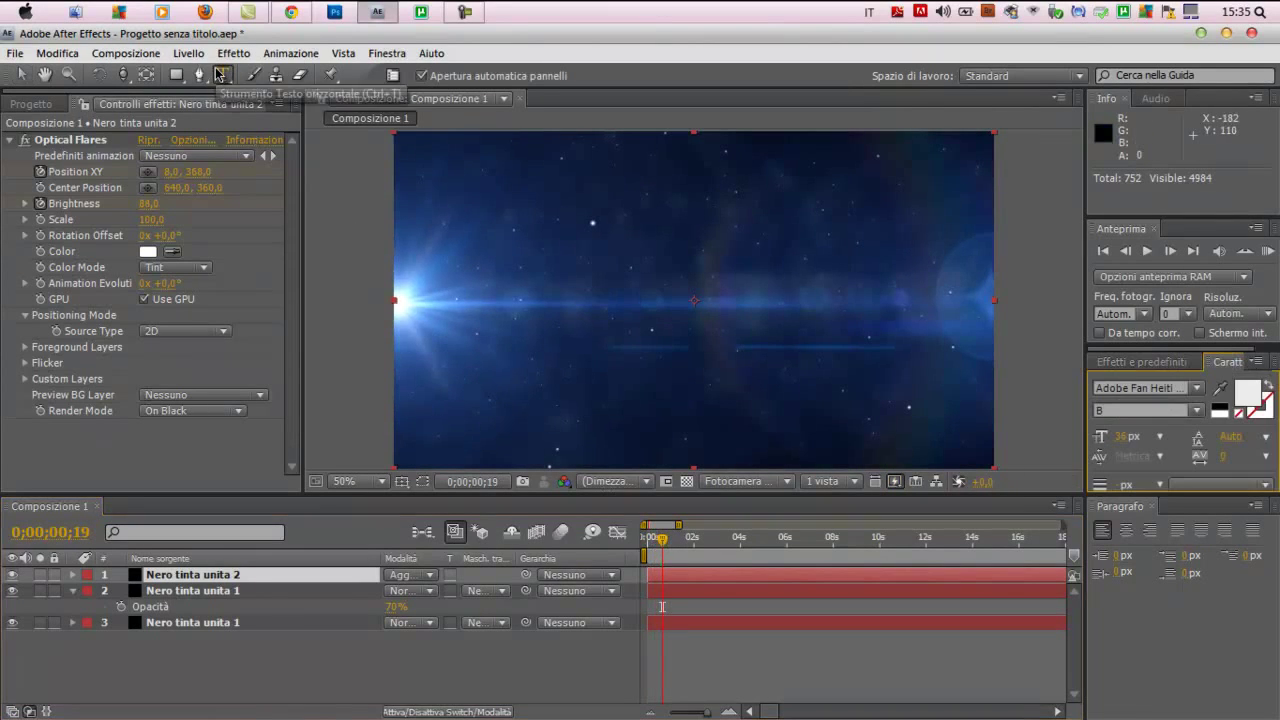
{"action": "left_click", "coordinate": [500, 293]}
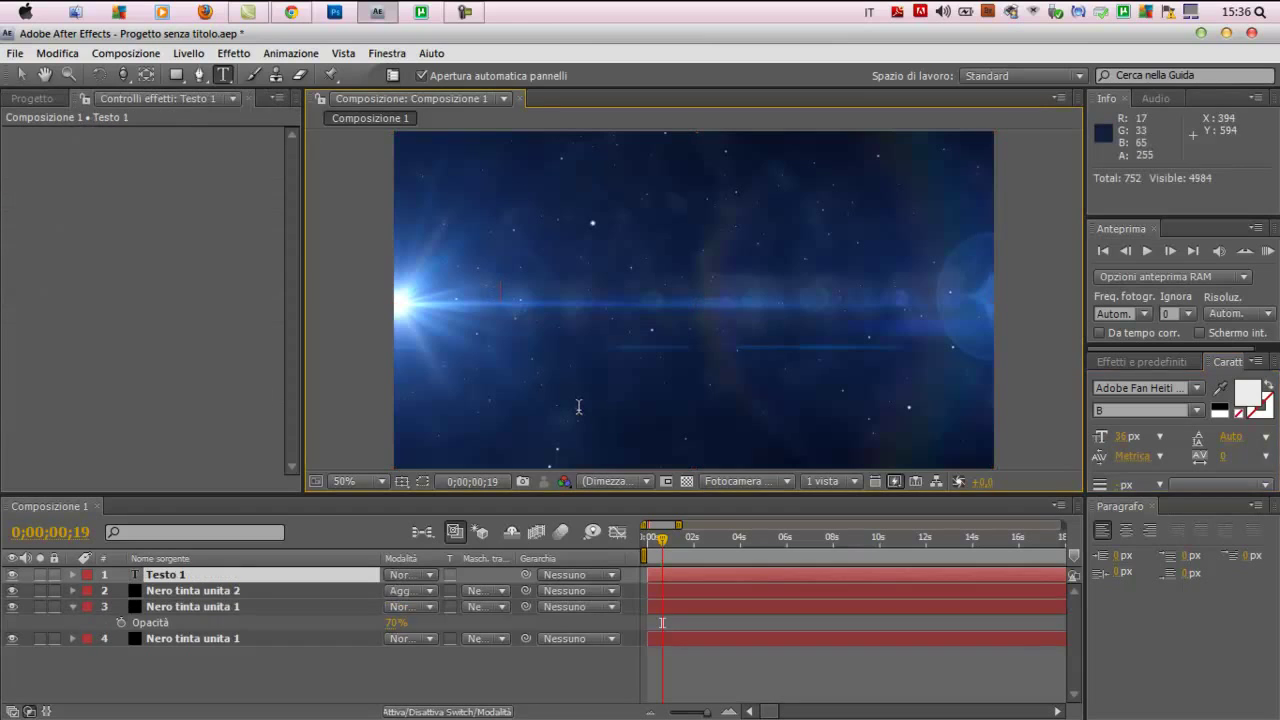
- Type the title 'Tuttorials Production', fixing typos and capitalising the P
{"action": "type", "text": "Tu"}
{"action": "type", "text": "o rialsd"}
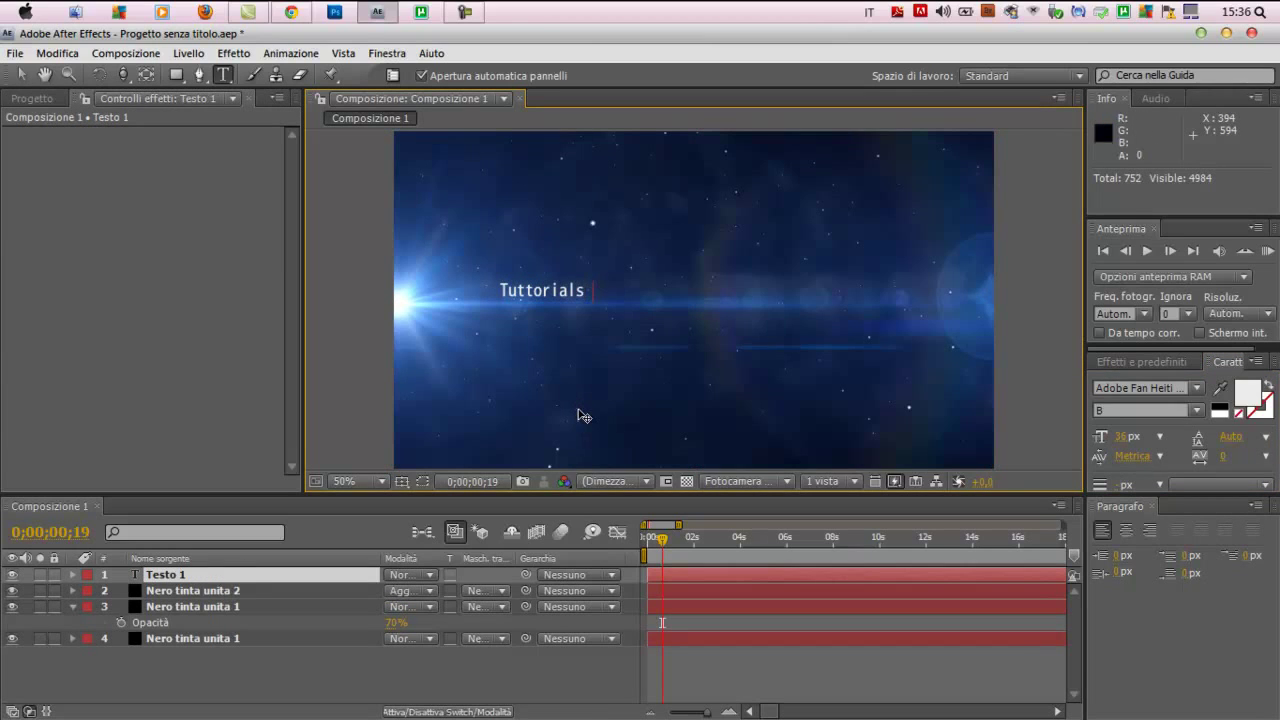
{"action": "type", "text": "pro"}
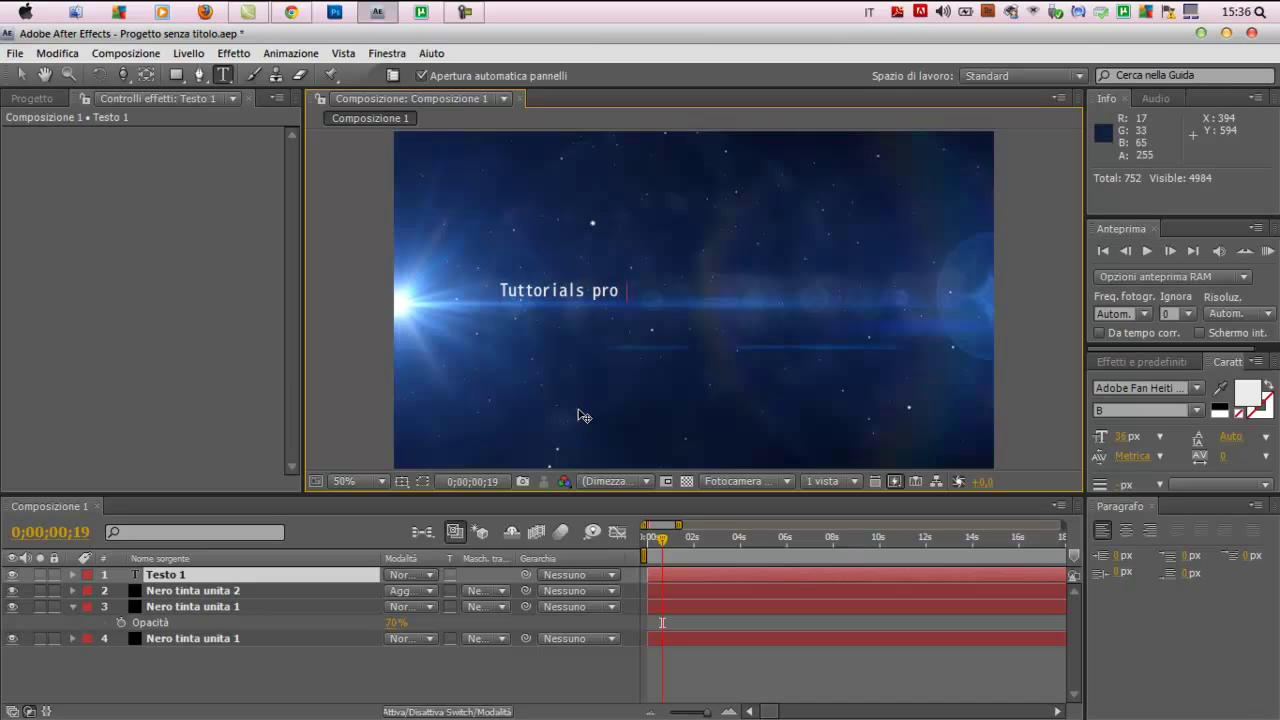
{"action": "type", "text": "su"}
{"action": "key", "text": "BackSpace"}
{"action": "key", "text": "BackSpace"}
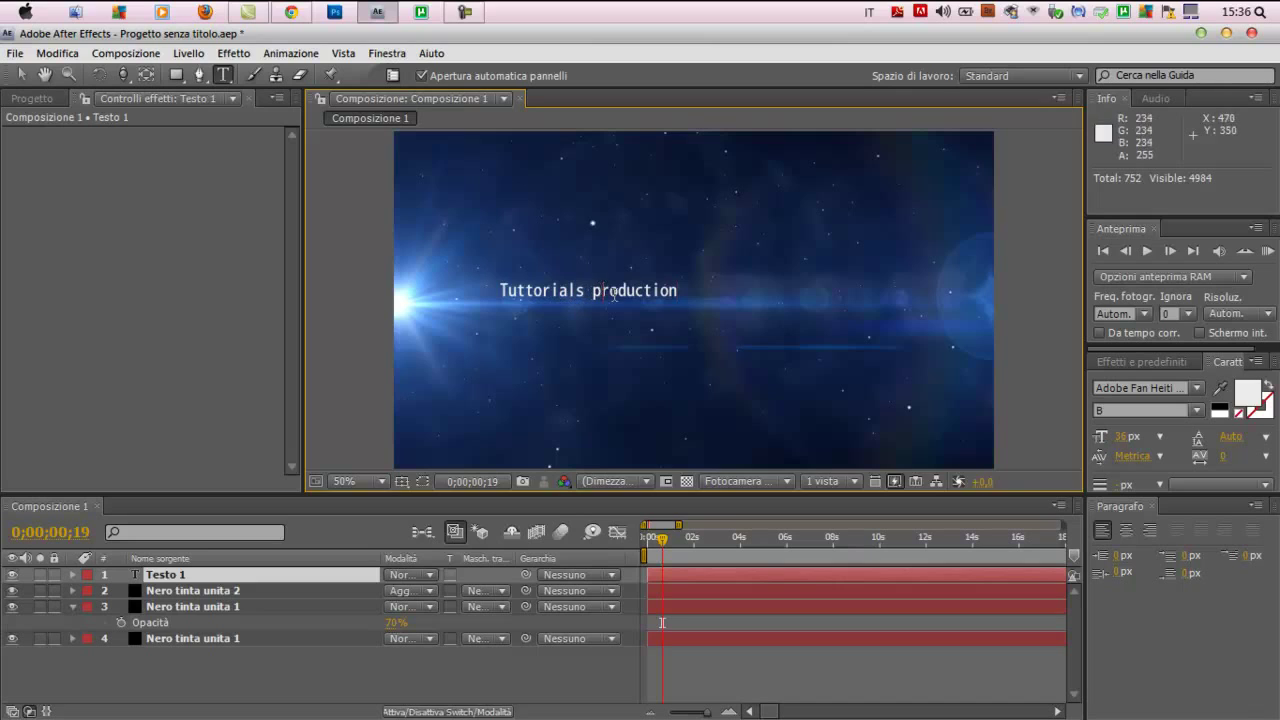
{"action": "key", "text": "BackSpace"}
{"action": "type", "text": "P"}
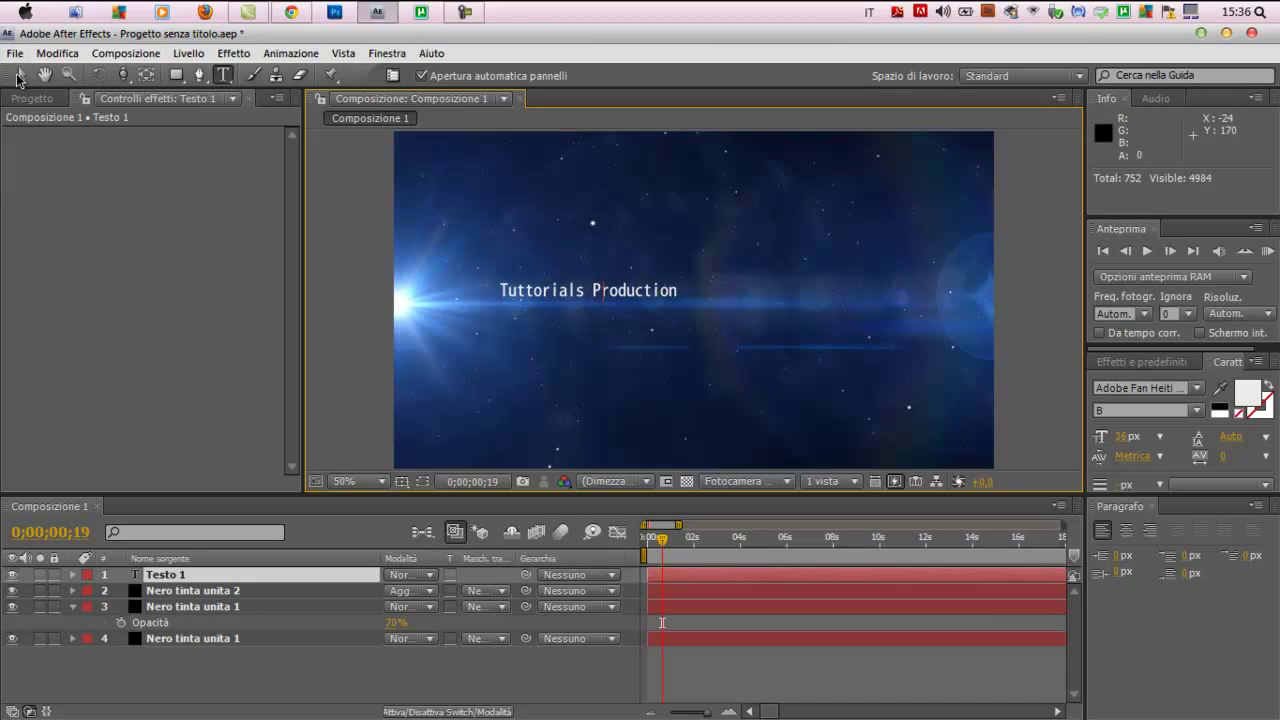
- Move the title to the centre of the starfield at Position 280,0, 396,0
{"action": "left_click", "coordinate": [18, 76]}
{"action": "mouse_move", "coordinate": [629, 292]}
{"action": "left_mouse_down"}
{"action": "mouse_move", "coordinate": [750, 310]}
{"action": "mouse_move", "coordinate": [816, 275]}
{"action": "left_mouse_up"}
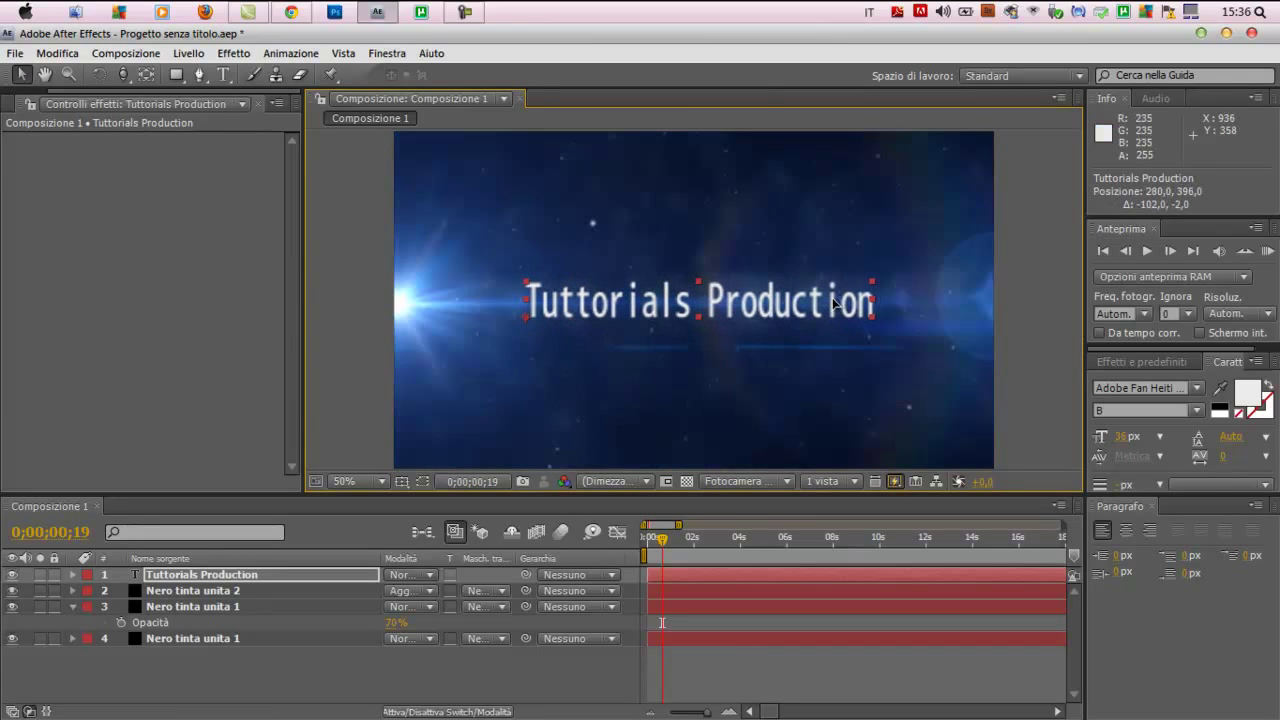
{"action": "left_click", "coordinate": [180, 53]}
{"action": "mouse_move", "coordinate": [265, 57]}
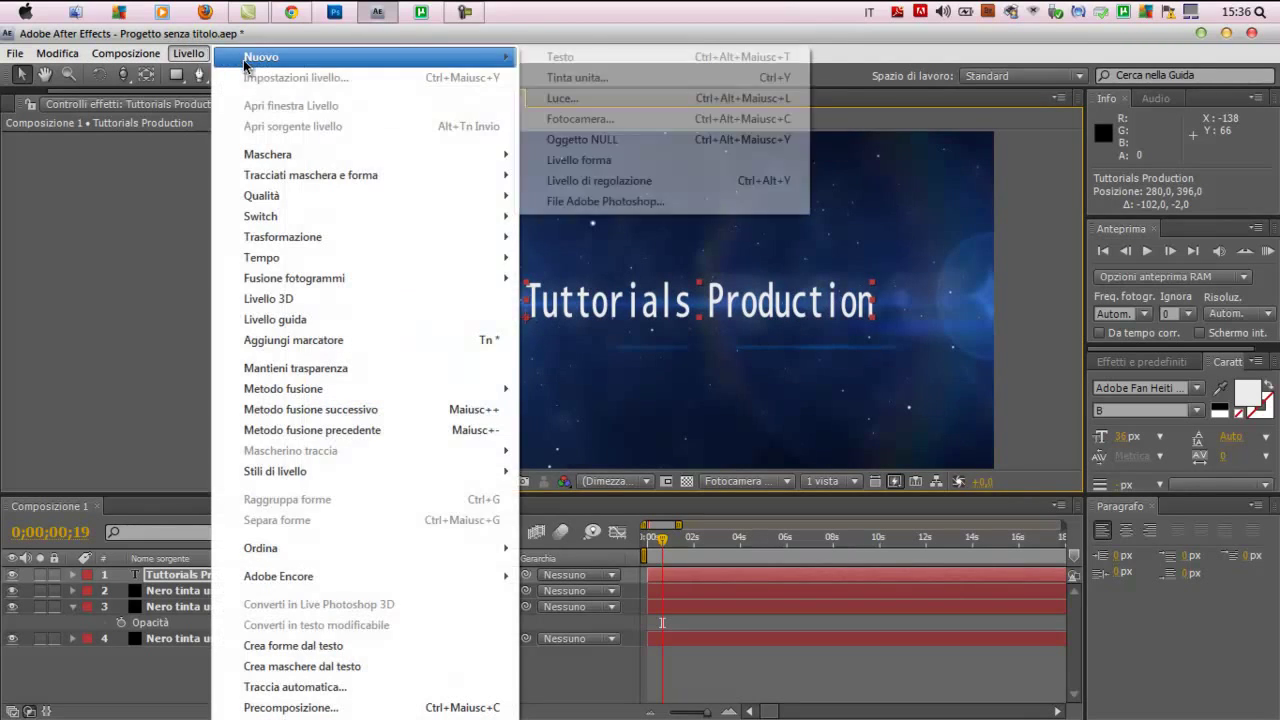
- Add the 50 mm camera Fotocamera 1 and make the Tuttorials Production title 3D
{"action": "left_click", "coordinate": [593, 121]}
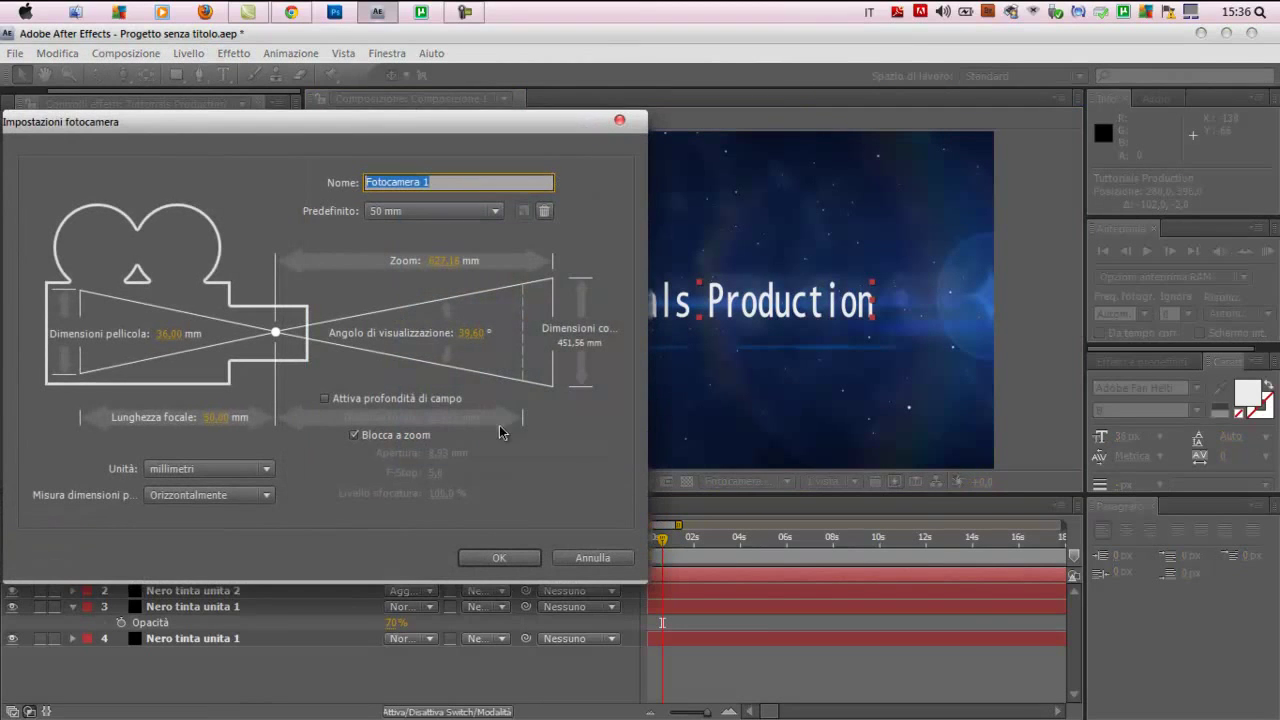
{"action": "left_click", "coordinate": [471, 558]}
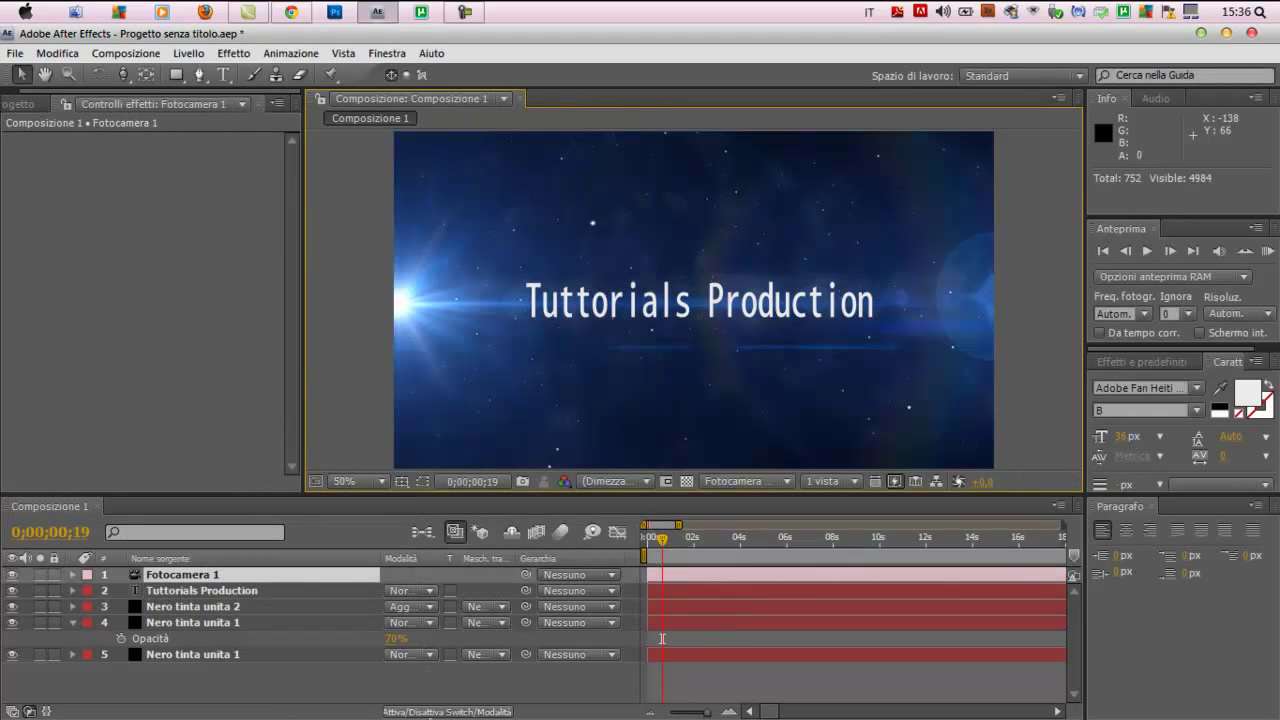
{"action": "left_click", "coordinate": [440, 712]}
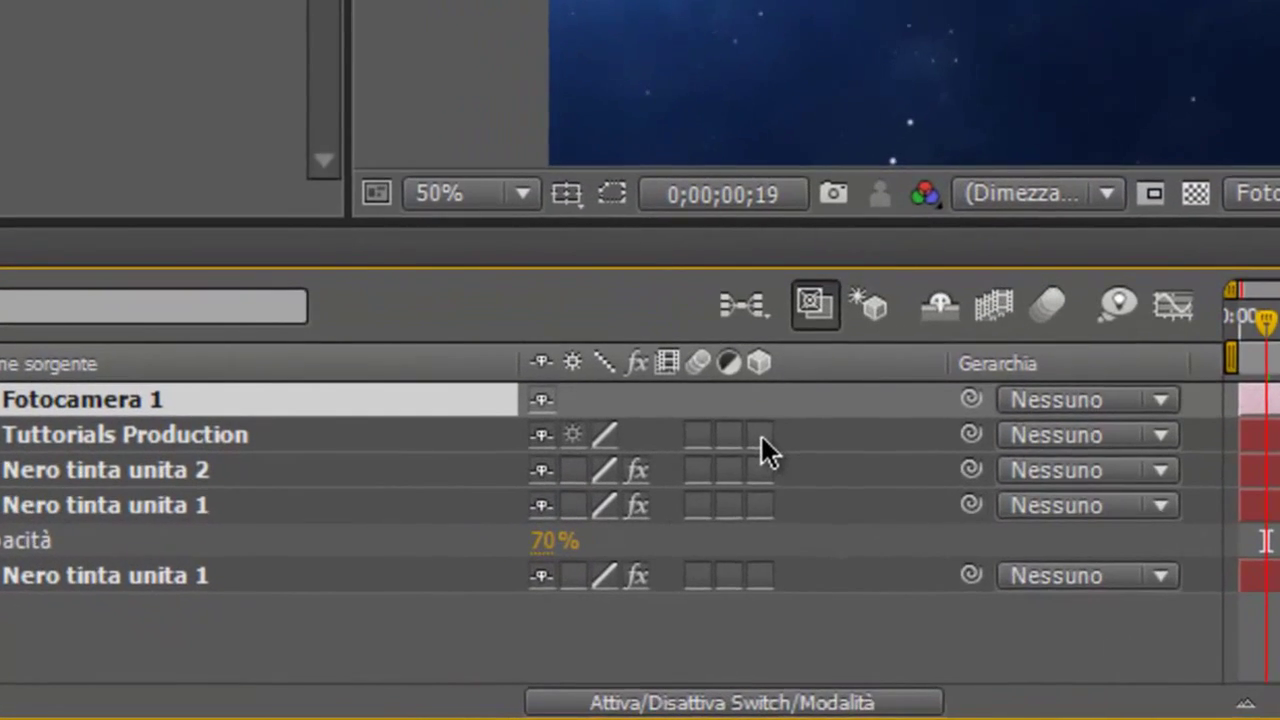
{"action": "left_click", "coordinate": [958, 435]}
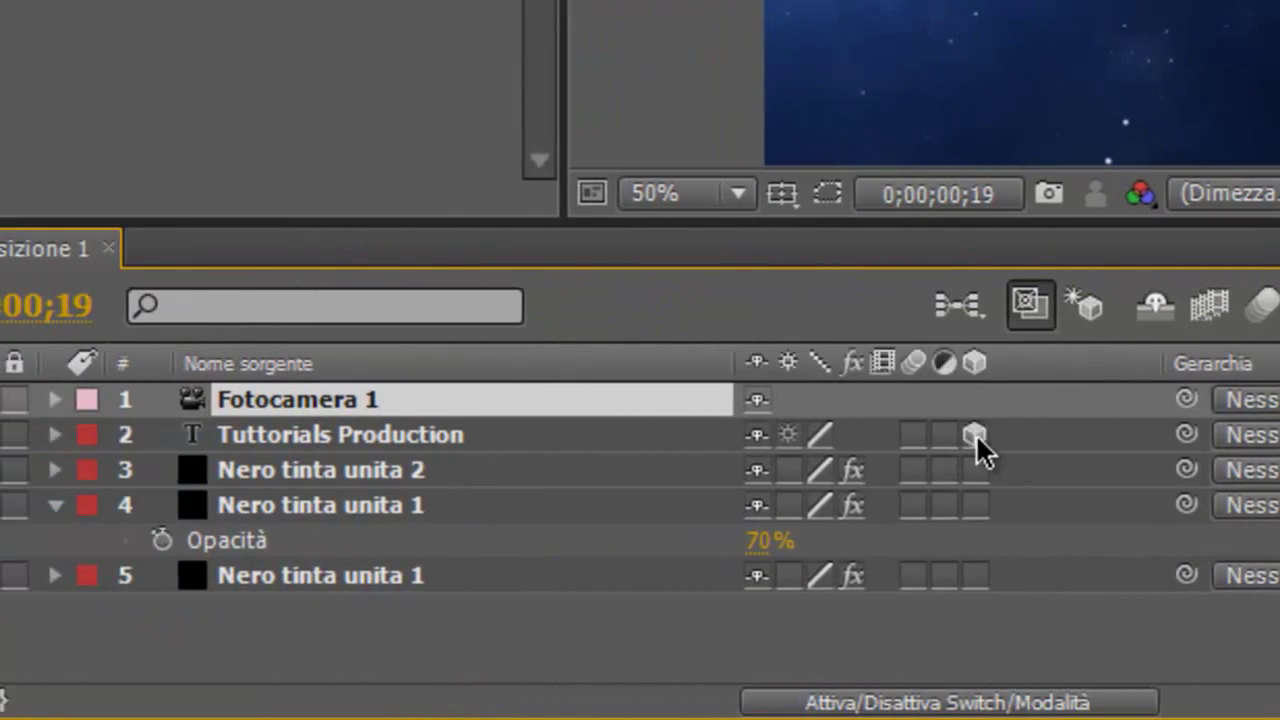
{"action": "left_click", "coordinate": [472, 437]}
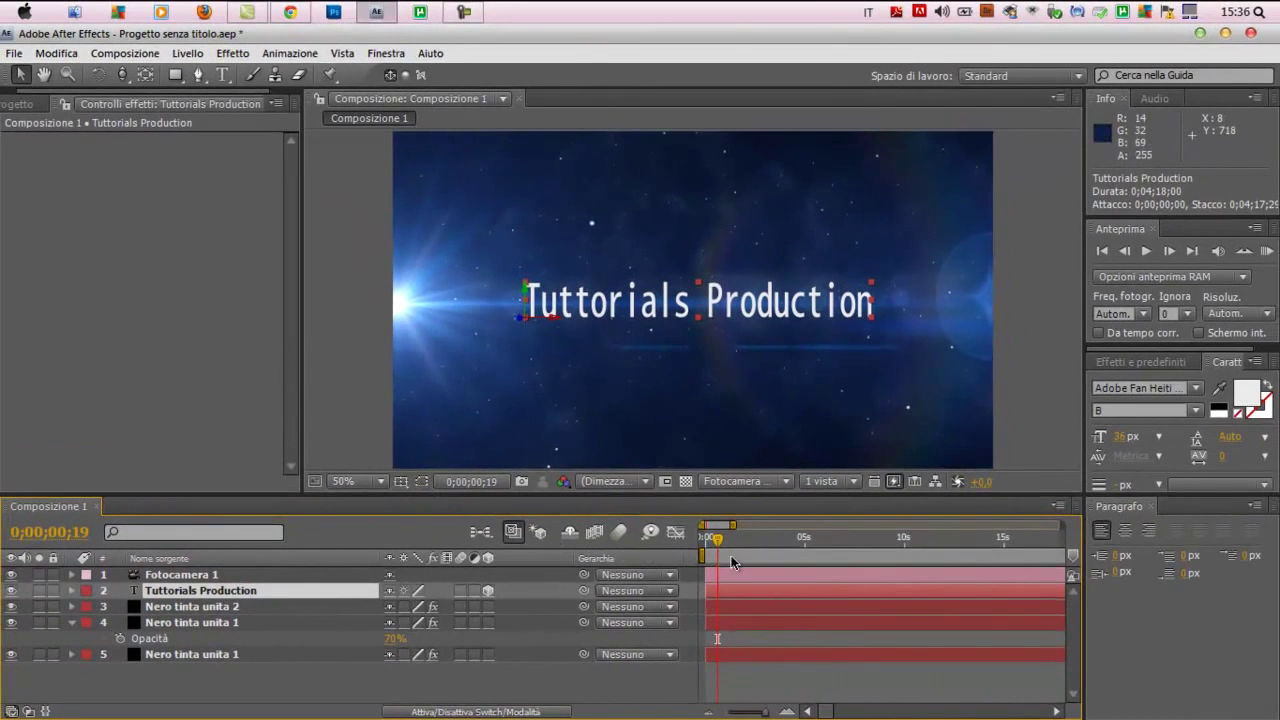
- At the first frame, enable Fotocamera 1's Position stopwatch and choose the Track Z camera tool
{"action": "left_click_drag", "start_coordinate": [721, 543], "coordinate": [704, 545]}
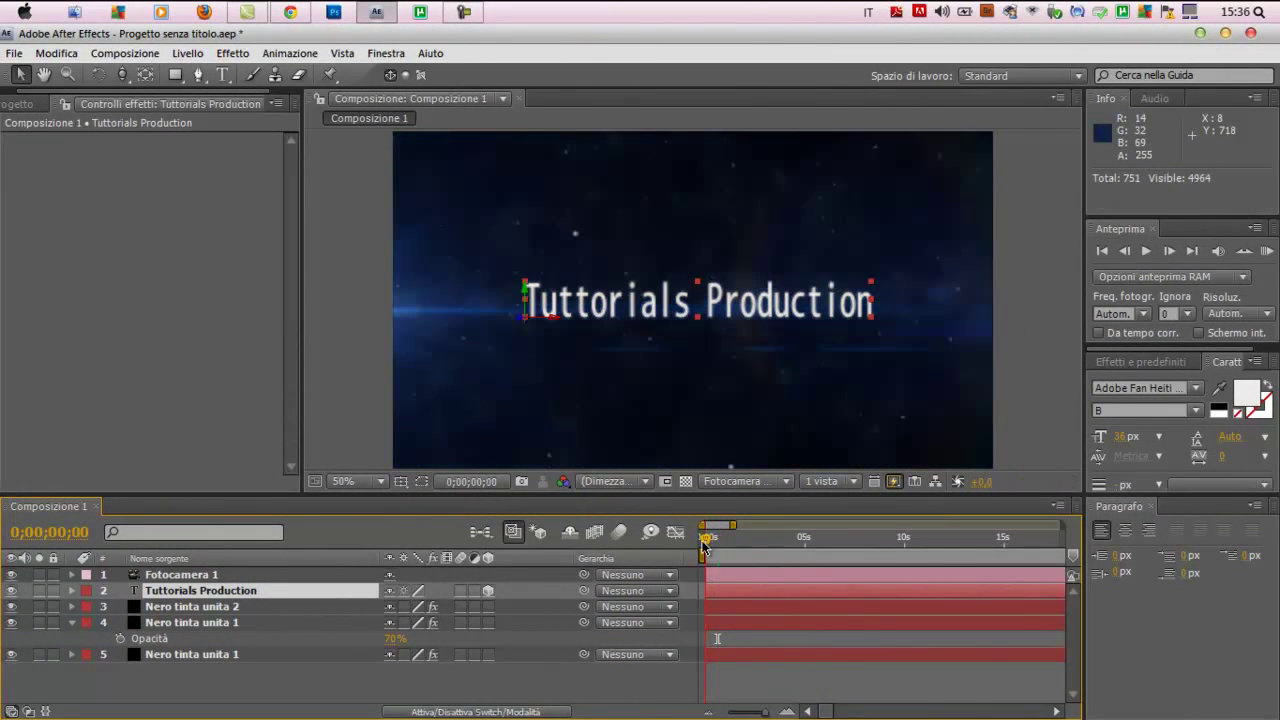
{"action": "left_click", "coordinate": [152, 577]}
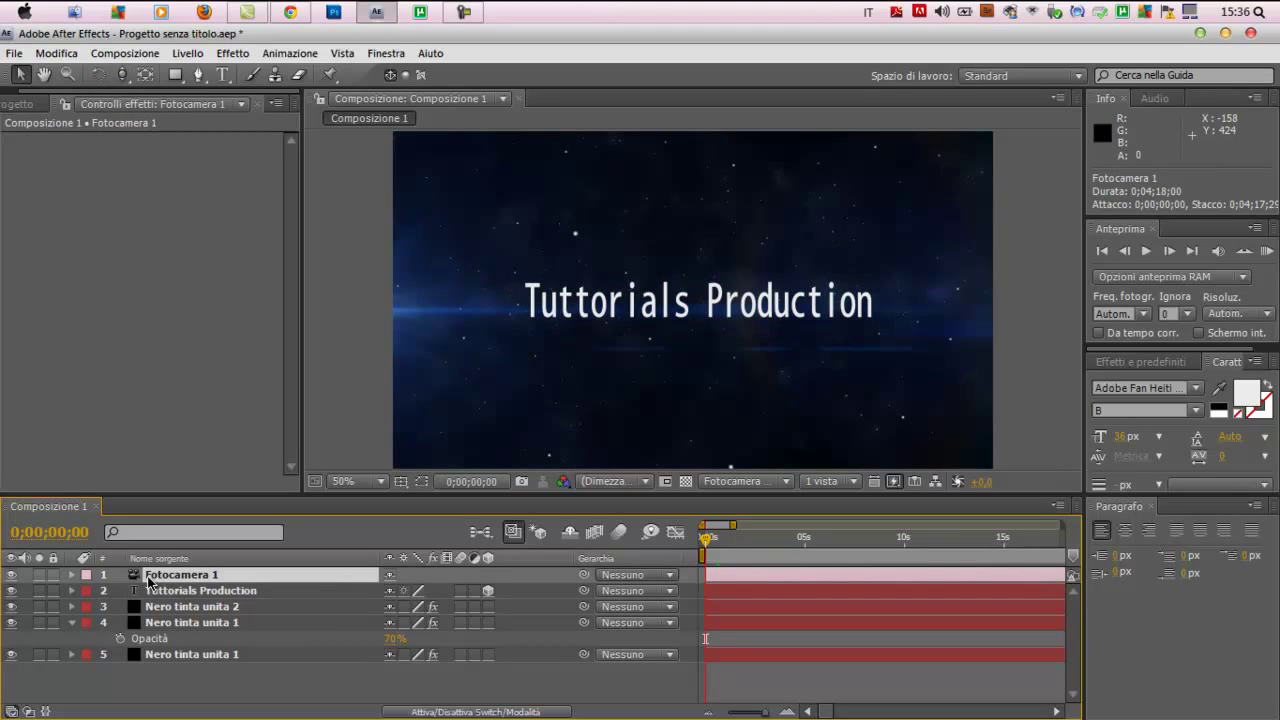
{"action": "key", "text": "p"}
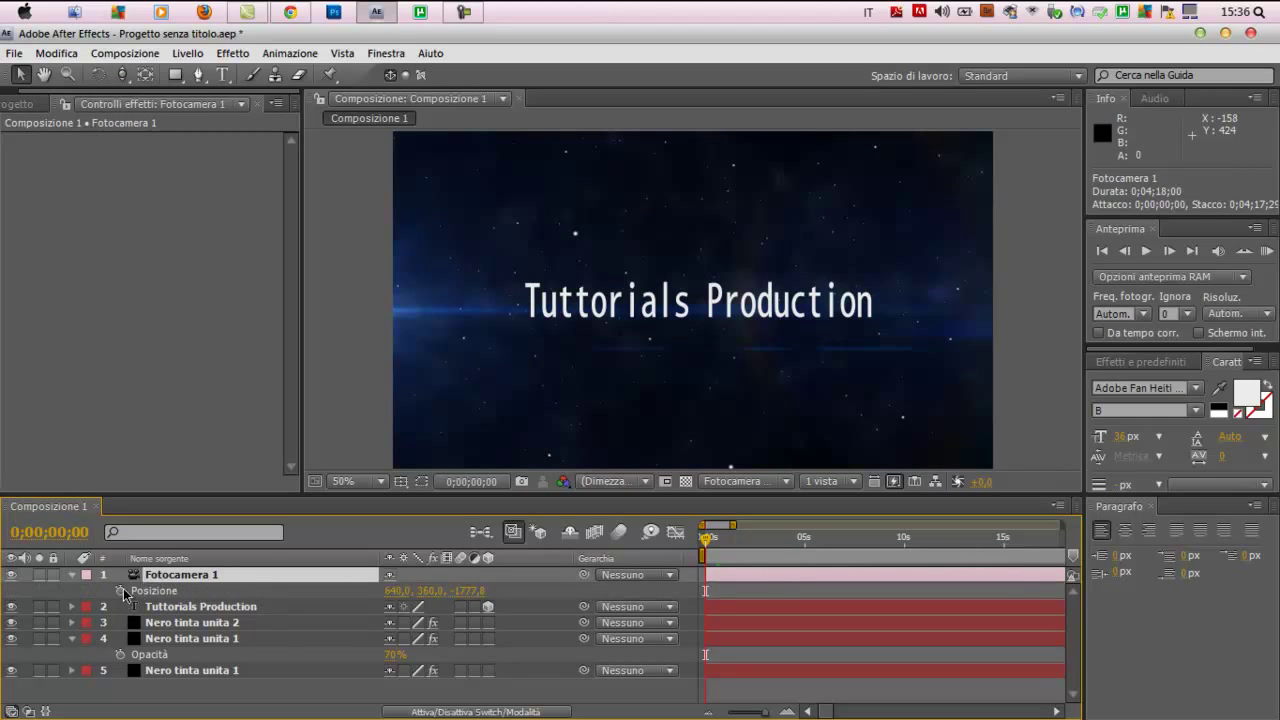
{"action": "left_click", "coordinate": [121, 591]}
{"action": "left_click", "coordinate": [124, 76]}
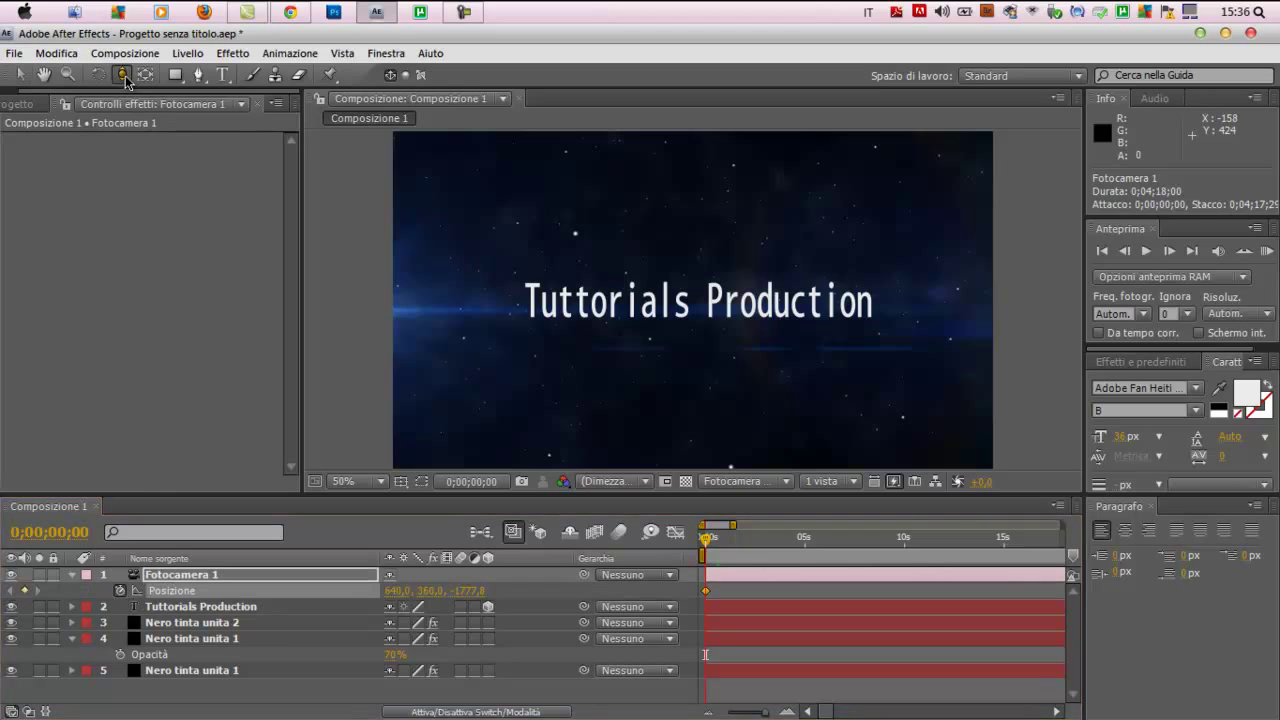
{"action": "left_click_drag", "start_coordinate": [126, 82], "coordinate": [218, 136]}
{"action": "left_click", "coordinate": [218, 136]}
- Dolly the camera for the start pose, then pull it back at frame 16 so the title fills the frame
{"action": "mouse_move", "coordinate": [702, 264]}
{"action": "left_mouse_down"}
{"action": "mouse_move", "coordinate": [694, 171]}
{"action": "mouse_move", "coordinate": [697, 298]}
{"action": "left_mouse_up"}
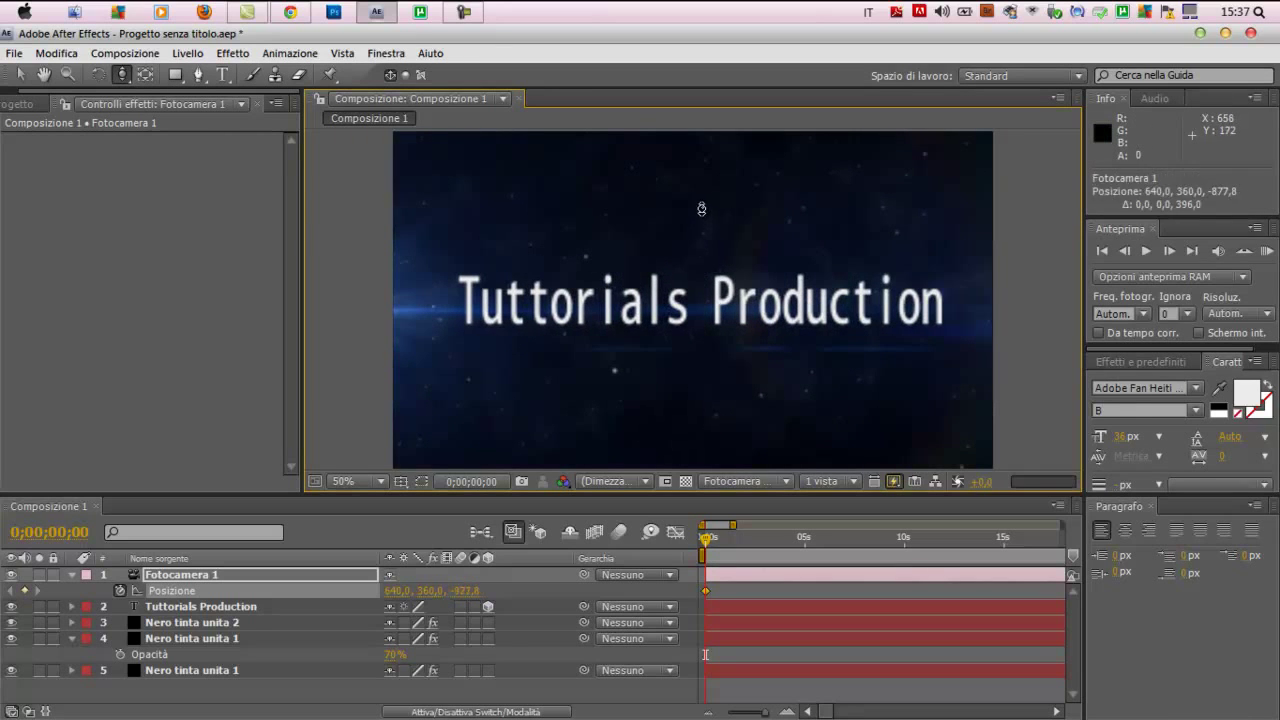
{"action": "mouse_move", "coordinate": [700, 206]}
{"action": "left_mouse_down"}
{"action": "mouse_move", "coordinate": [722, 234]}
{"action": "mouse_move", "coordinate": [727, 193]}
{"action": "left_mouse_up"}
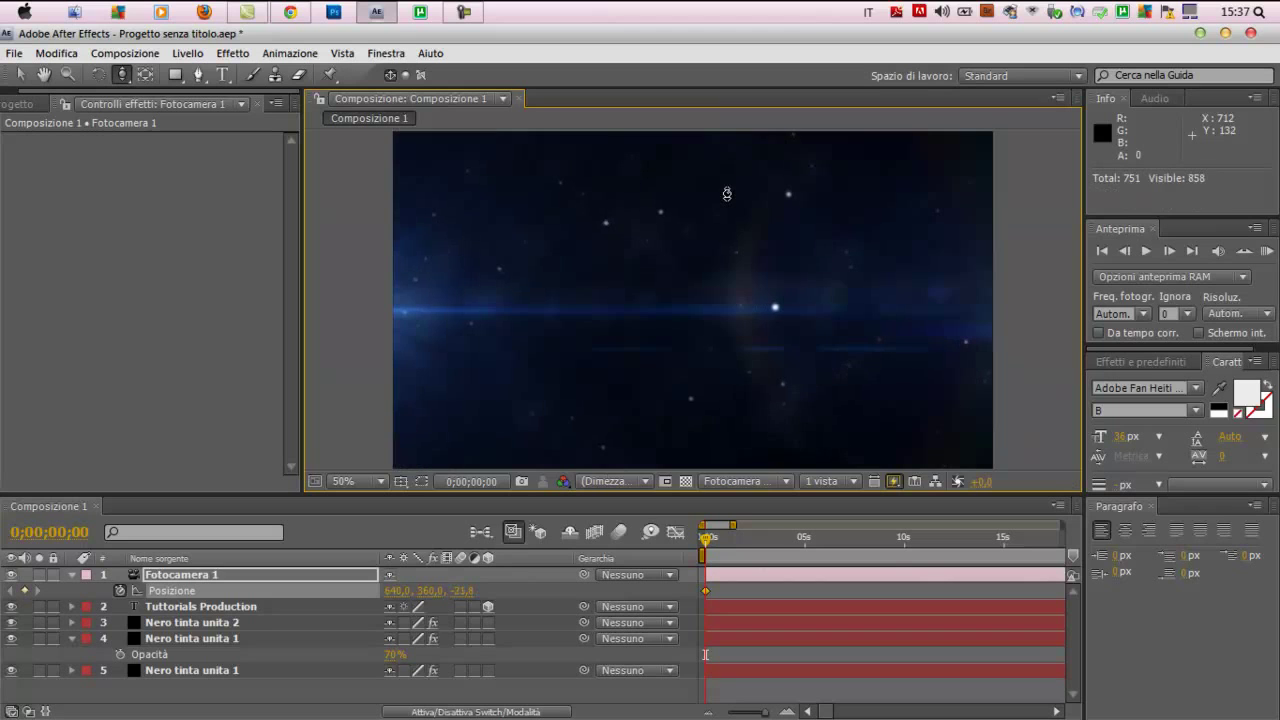
{"action": "left_click_drag", "start_coordinate": [706, 541], "coordinate": [714, 542]}
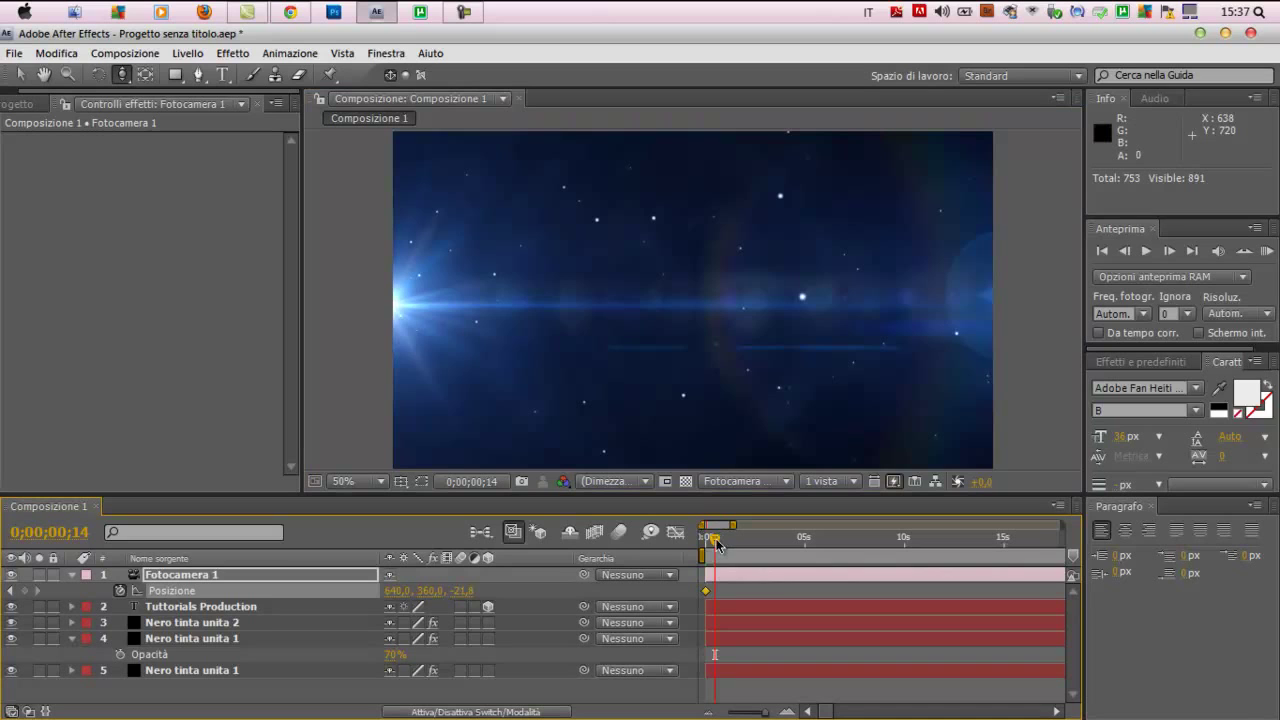
{"action": "left_click_drag", "start_coordinate": [716, 544], "coordinate": [718, 542]}
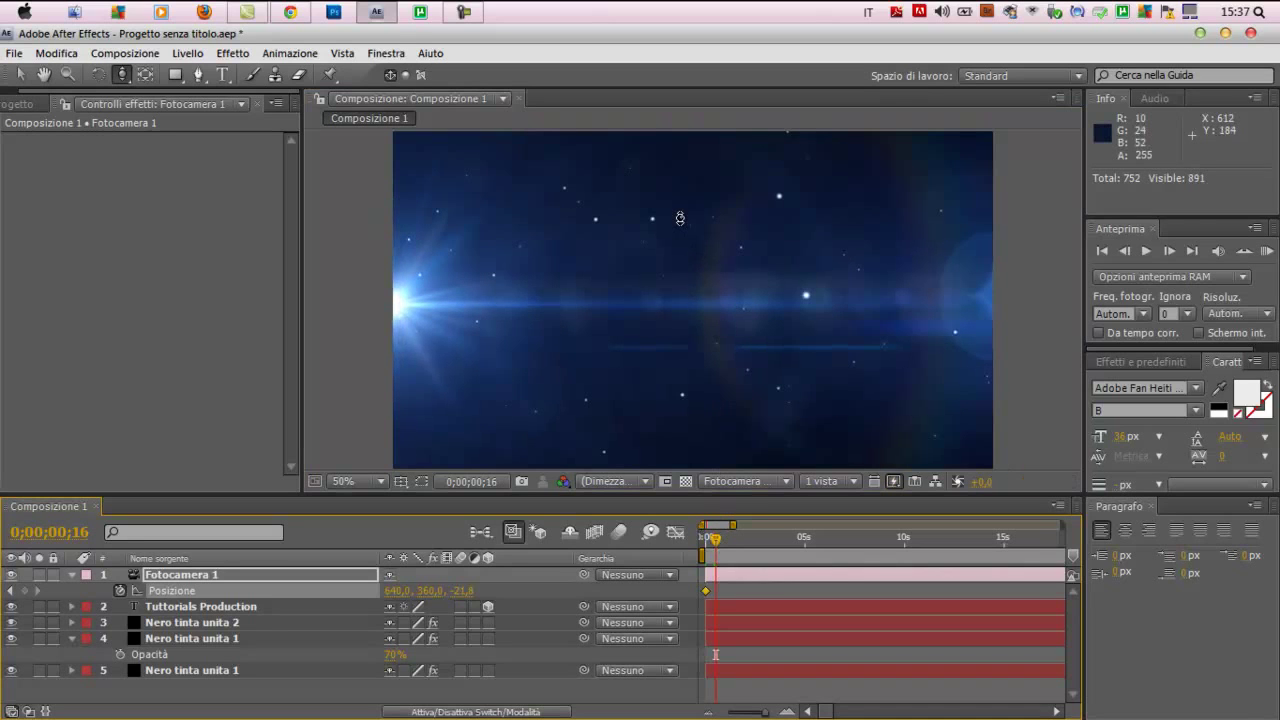
{"action": "mouse_move", "coordinate": [680, 218]}
{"action": "left_mouse_down"}
{"action": "mouse_move", "coordinate": [690, 526]}
{"action": "mouse_move", "coordinate": [692, 317]}
{"action": "left_mouse_up"}
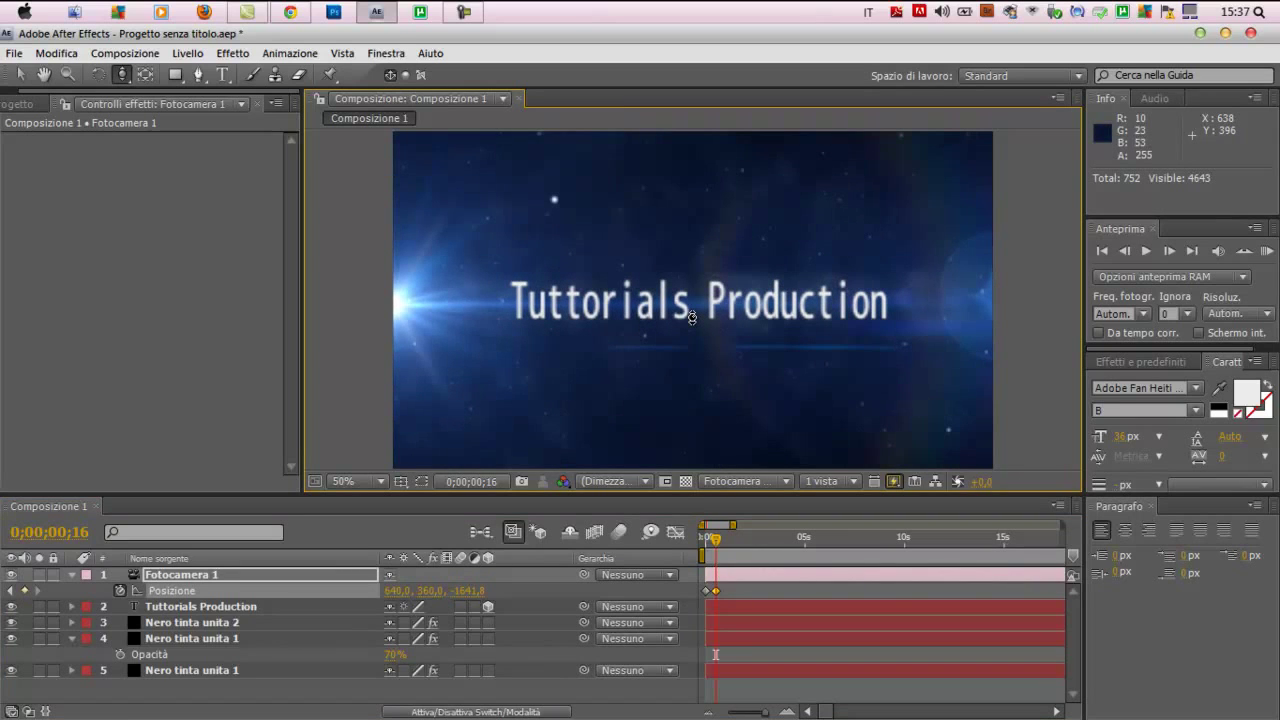
- Add an ending camera keyframe at 0;00;14;25, pulled back to Z -2377,8
{"action": "left_click_drag", "start_coordinate": [856, 538], "coordinate": [862, 540]}
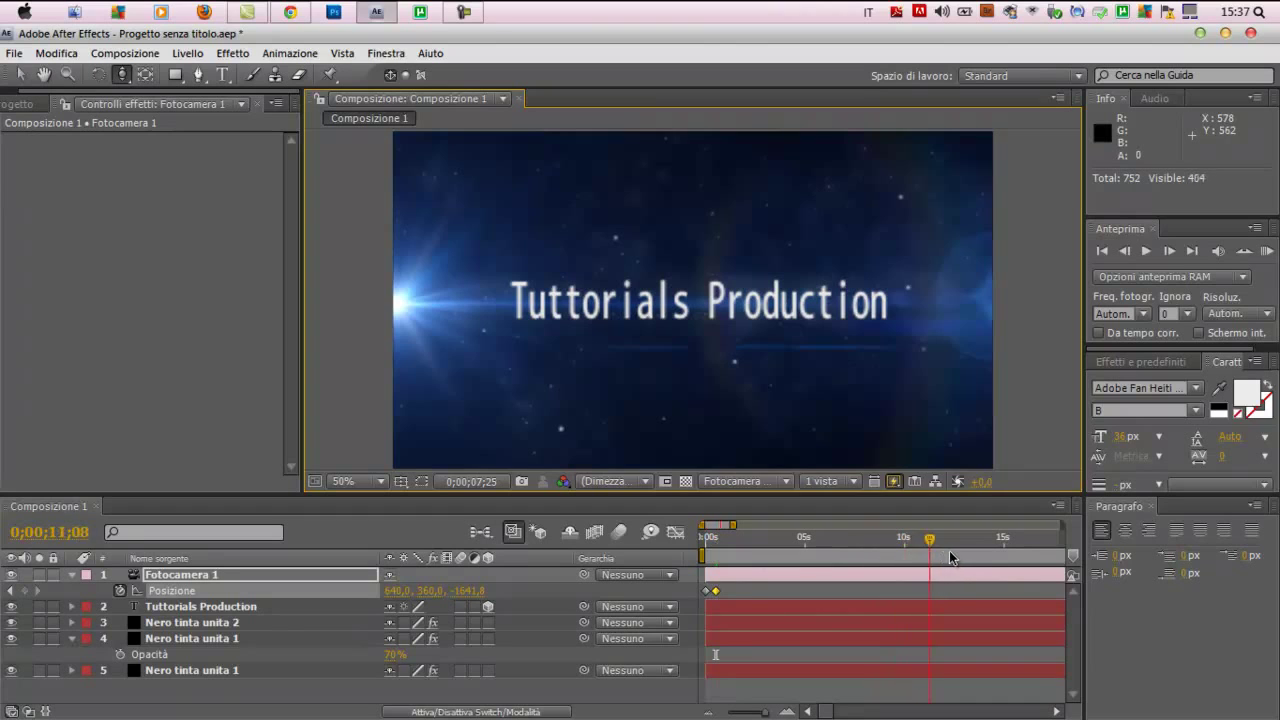
{"action": "left_click_drag", "start_coordinate": [949, 557], "coordinate": [1001, 557]}
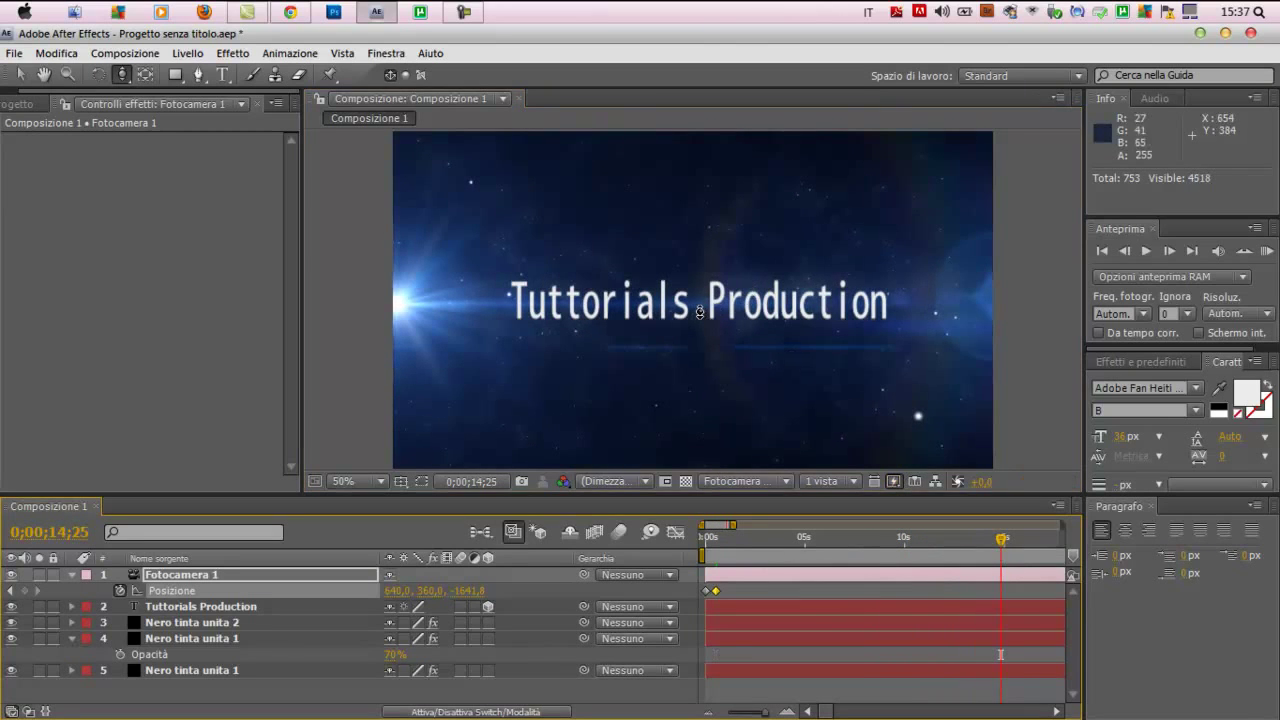
{"action": "mouse_move", "coordinate": [728, 408]}
{"action": "left_mouse_down"}
{"action": "mouse_move", "coordinate": [753, 529]}
{"action": "mouse_move", "coordinate": [758, 500]}
{"action": "left_mouse_up"}
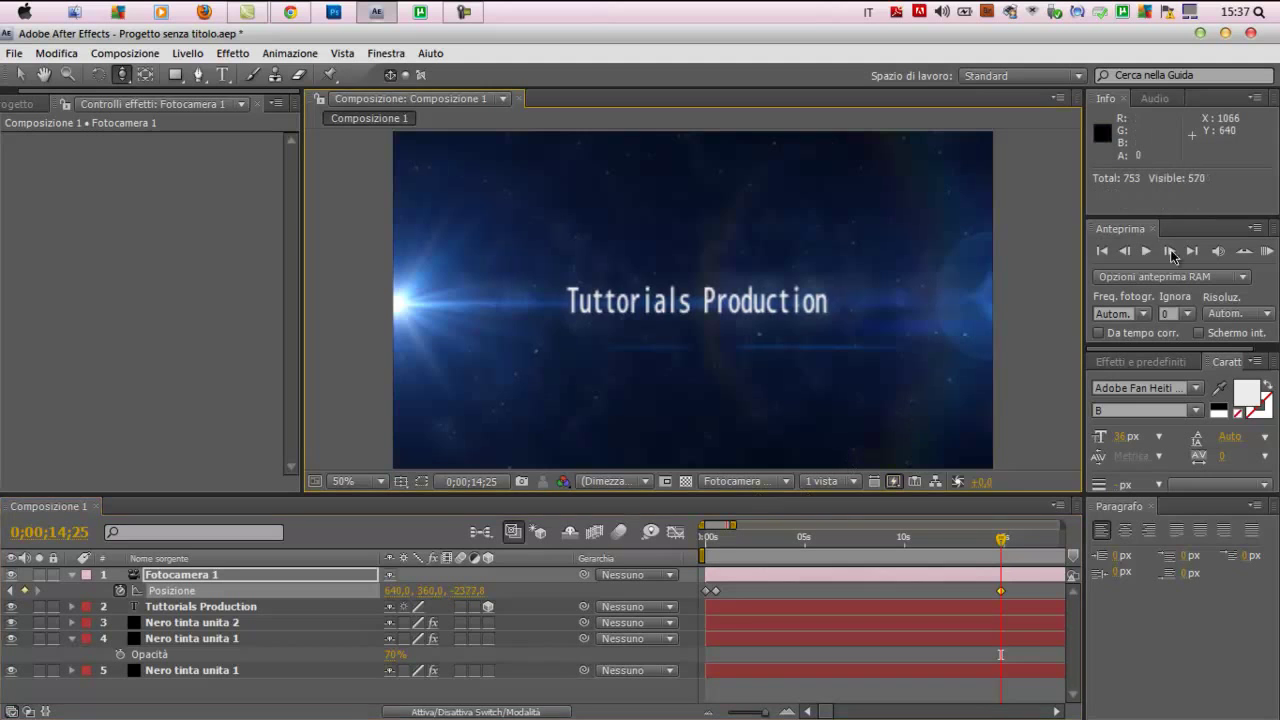
- Preview the camera move, turn on composition motion blur, and preview again
{"action": "left_click", "coordinate": [1267, 252]}
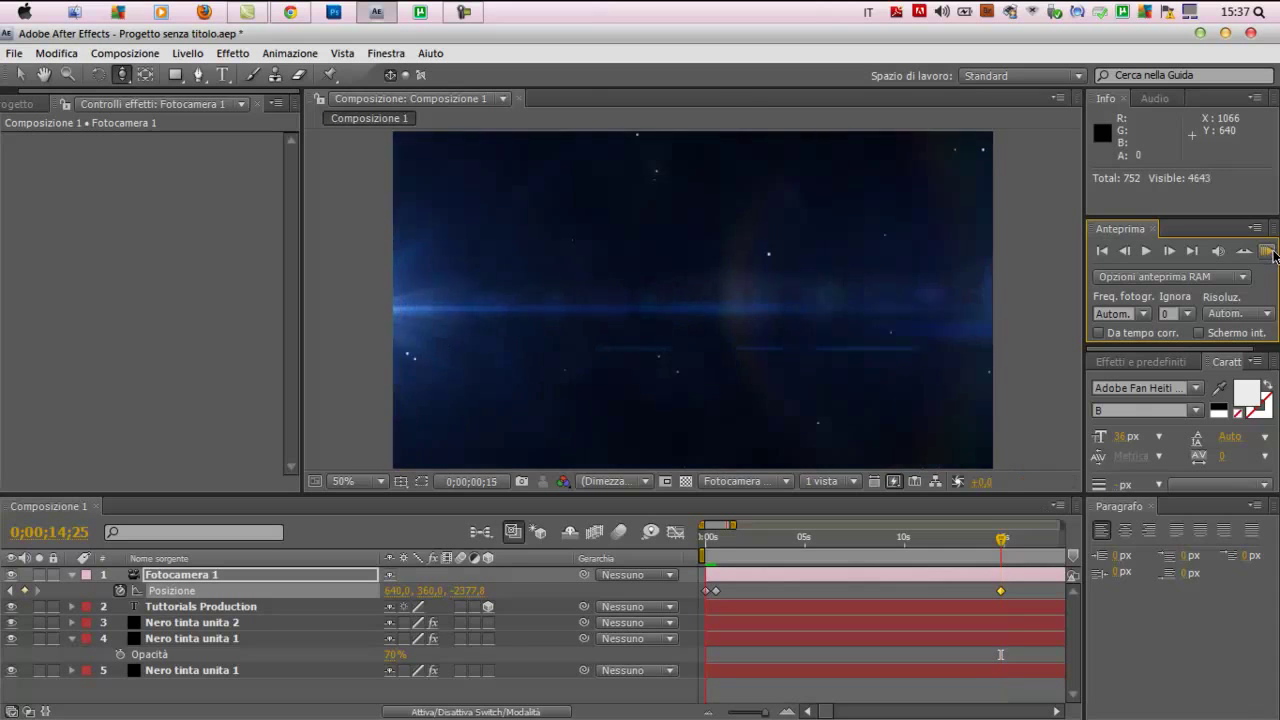
{"action": "left_click", "coordinate": [722, 533]}
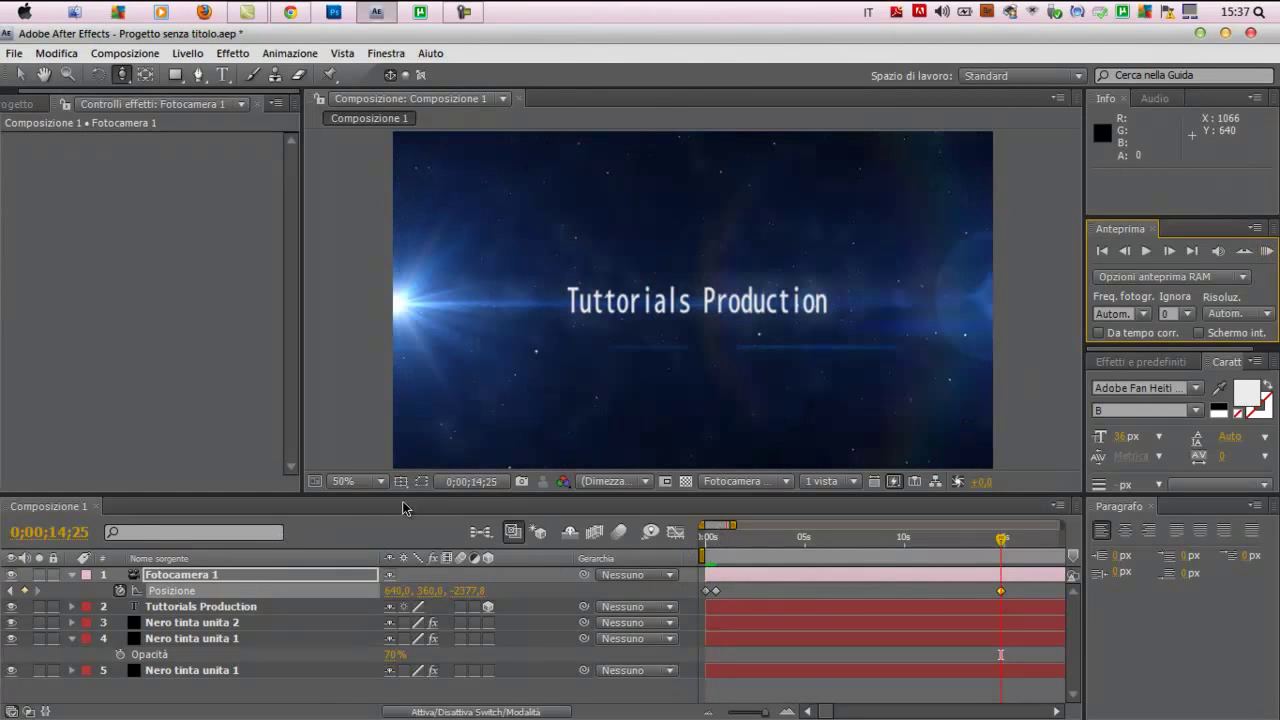
{"action": "left_click", "coordinate": [618, 531]}
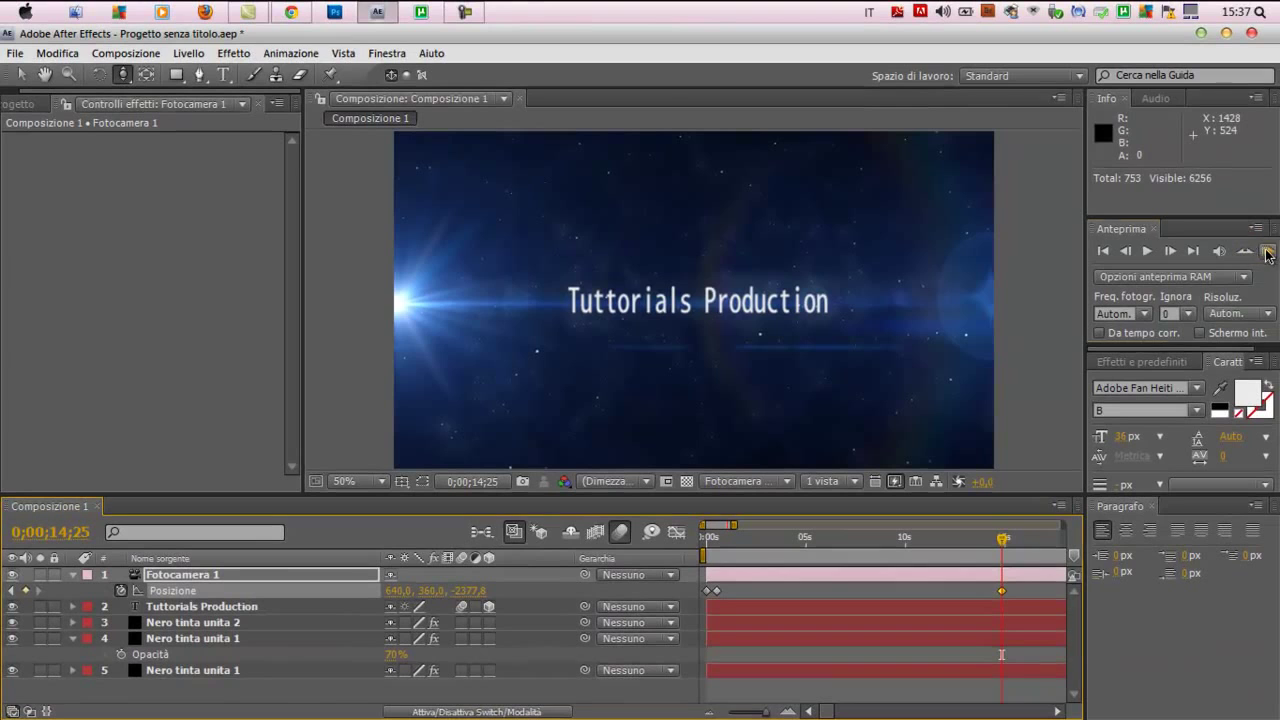
{"action": "left_click", "coordinate": [1267, 254]}
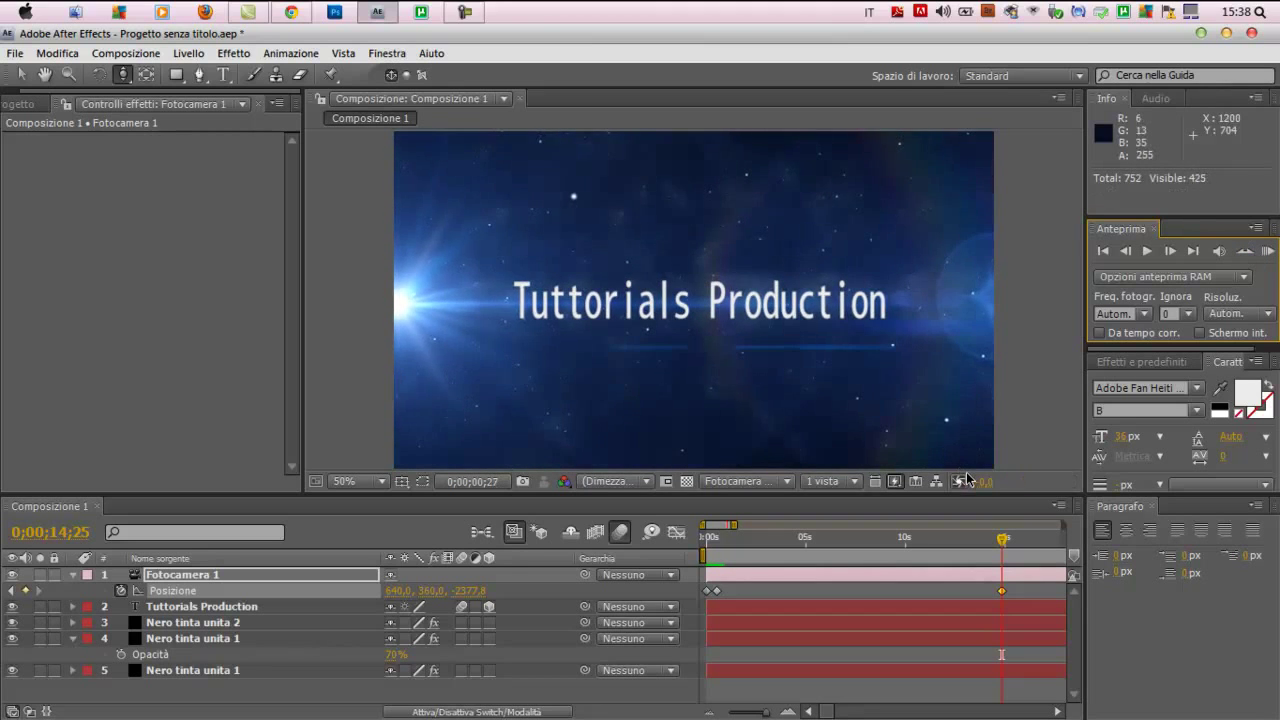
{"action": "left_click", "coordinate": [1268, 251]}
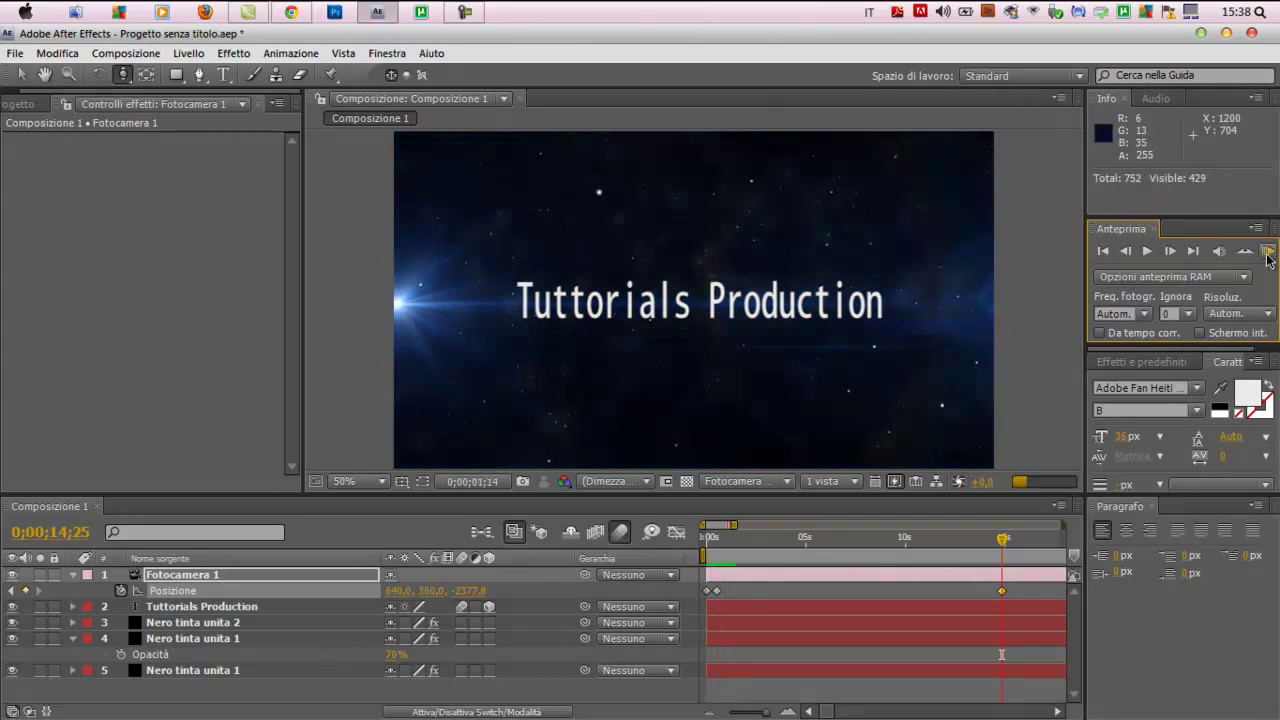
- Shift the camera's last Position keyframe earlier and scrub through the shortened push-in
{"action": "left_click", "coordinate": [720, 540]}
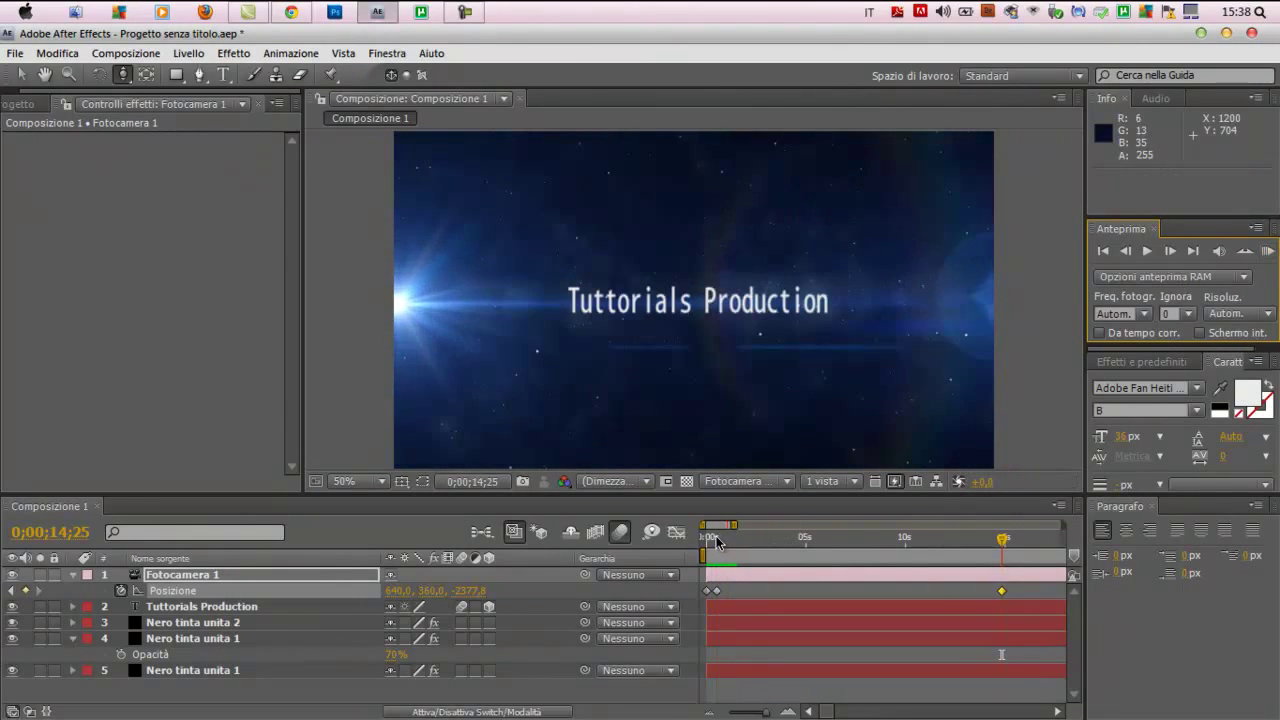
{"action": "left_click_drag", "start_coordinate": [720, 540], "coordinate": [866, 532]}
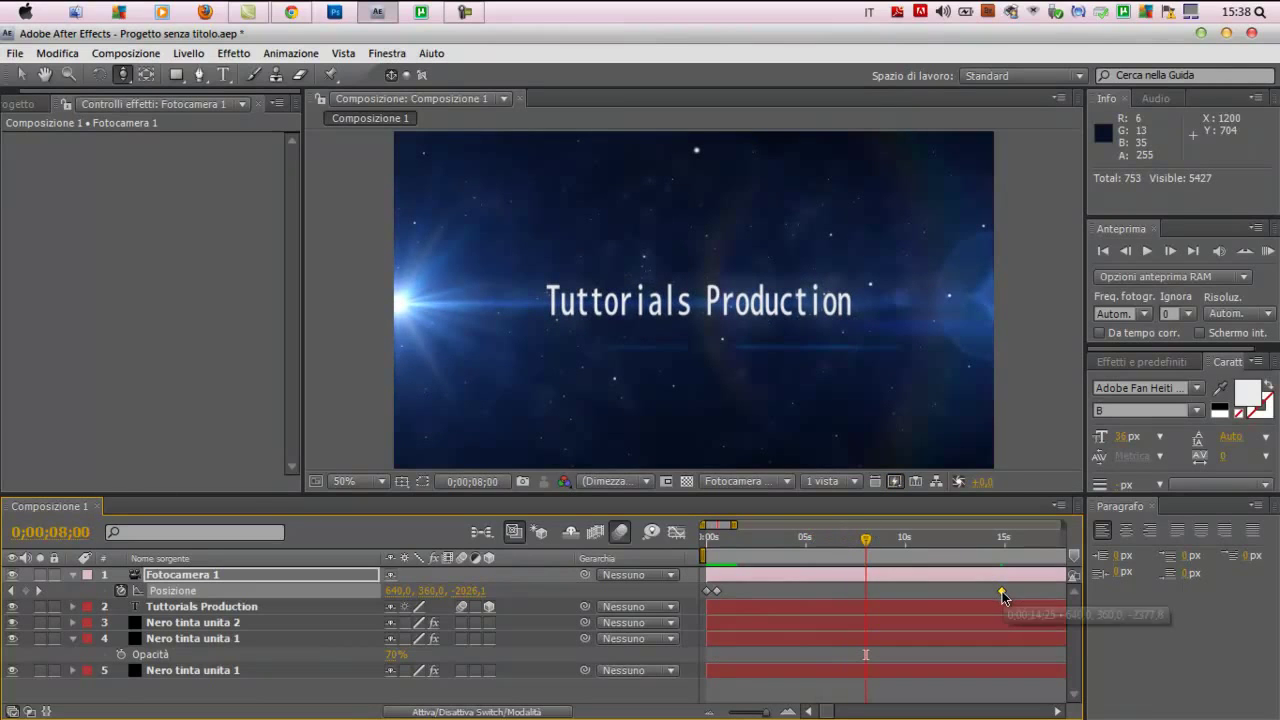
{"action": "left_click_drag", "start_coordinate": [1002, 591], "coordinate": [974, 596]}
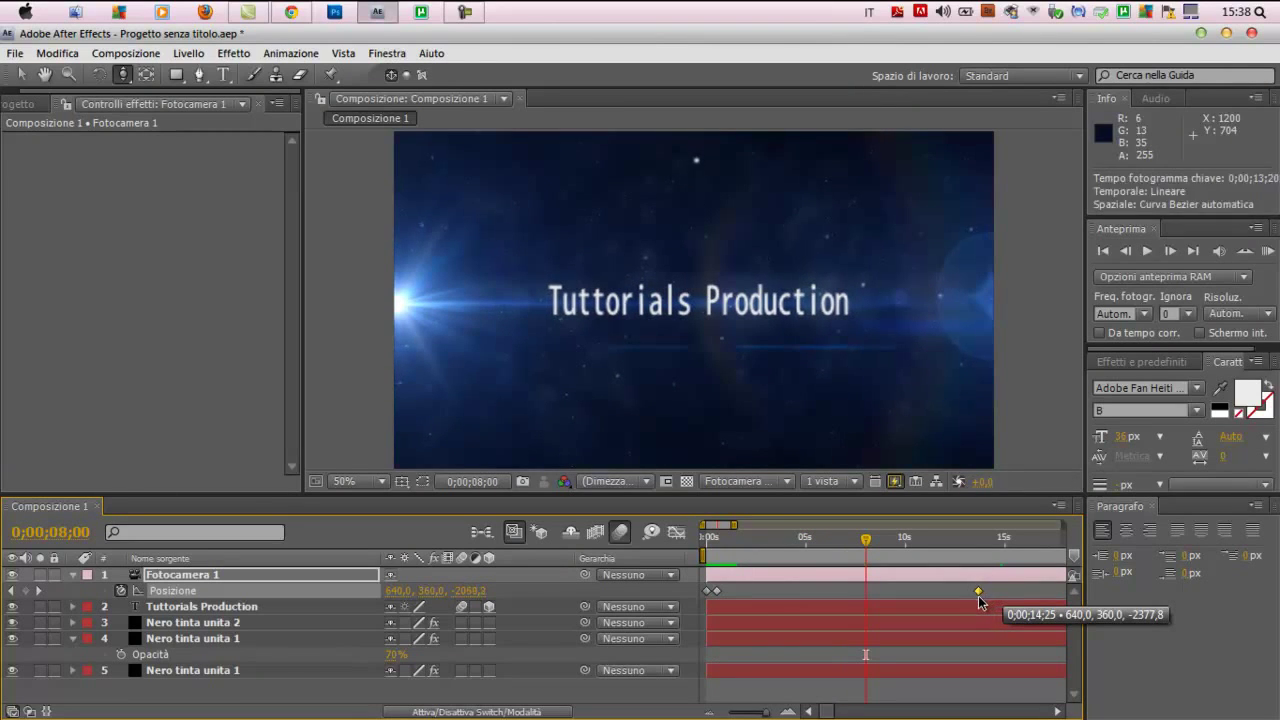
{"action": "left_click", "coordinate": [838, 542]}
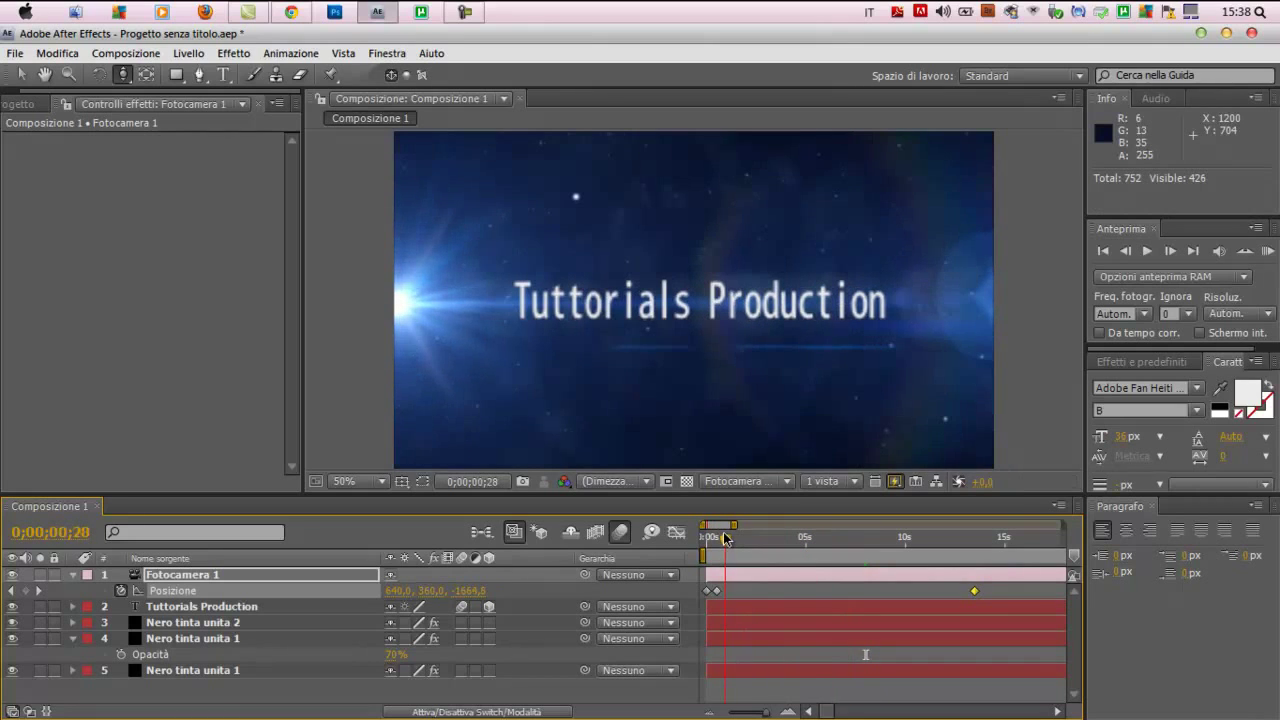
{"action": "left_click_drag", "start_coordinate": [726, 538], "coordinate": [843, 541]}
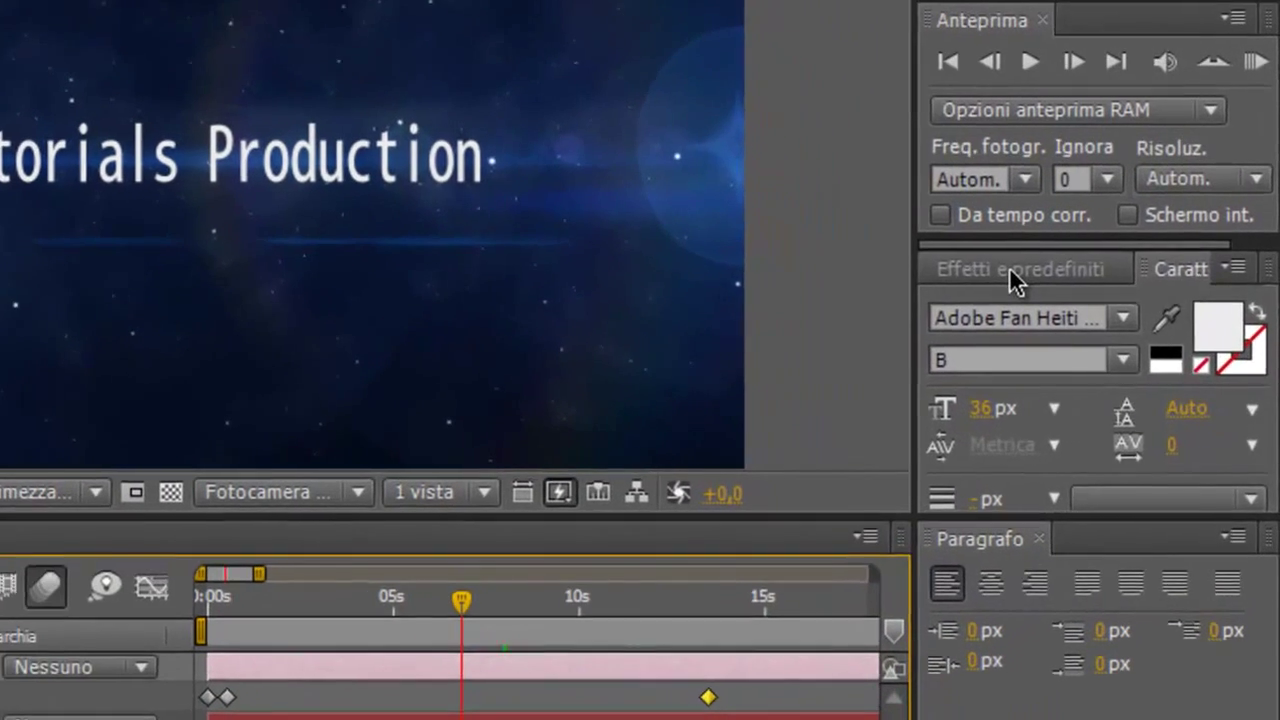
- Search '3dsp' and apply the 3D spiral line-exit text preset to the Tuttorials Production title
{"action": "left_click", "coordinate": [1137, 364]}
{"action": "left_click", "coordinate": [1000, 303]}
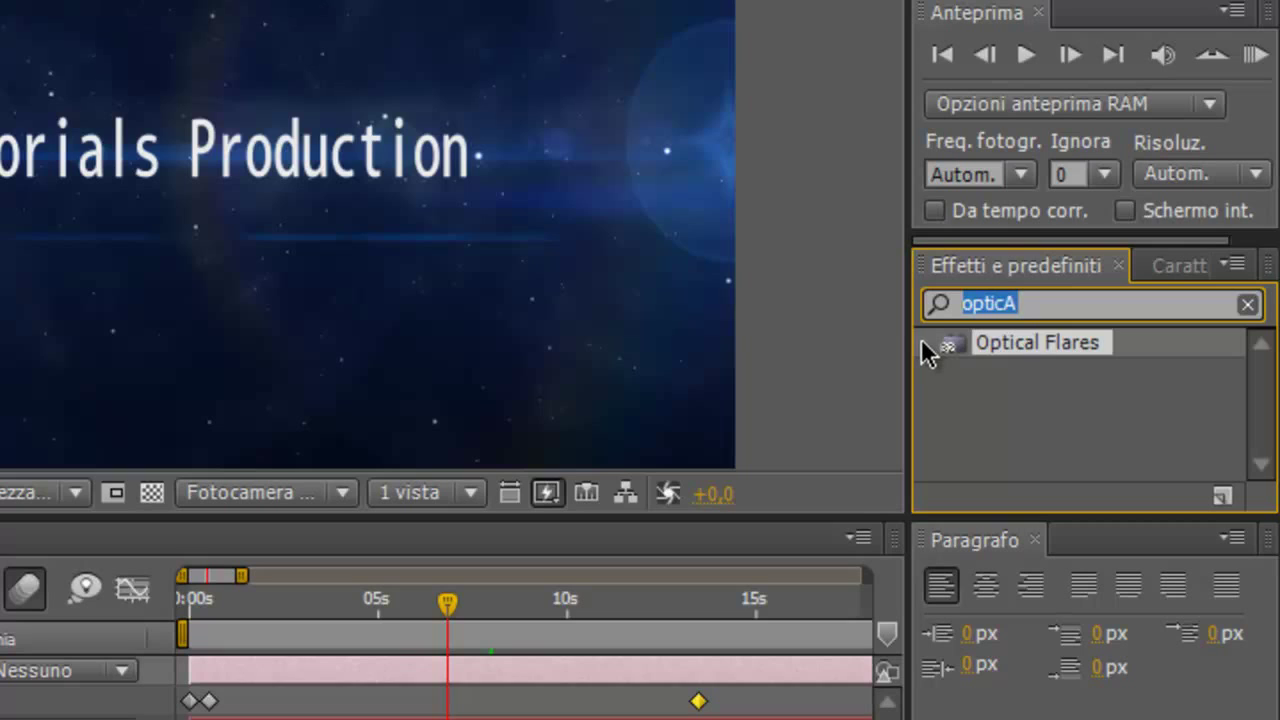
{"action": "type", "text": "3"}
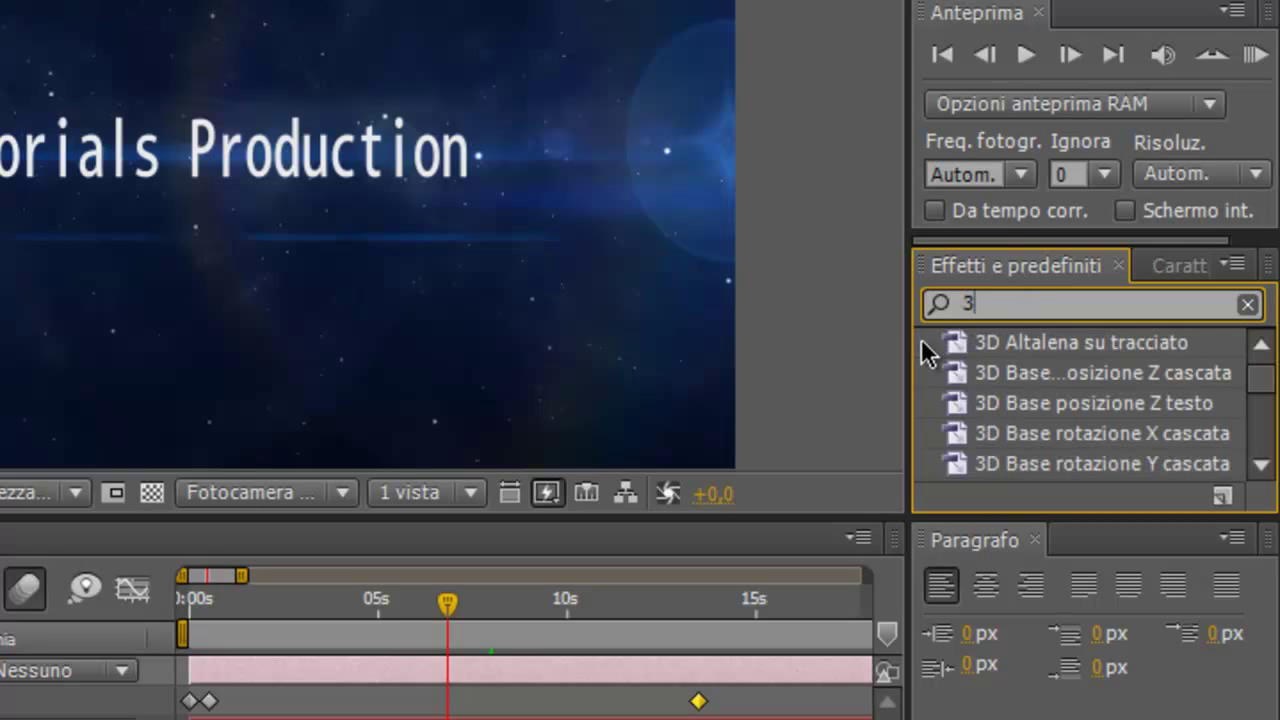
{"action": "type", "text": "dsp"}
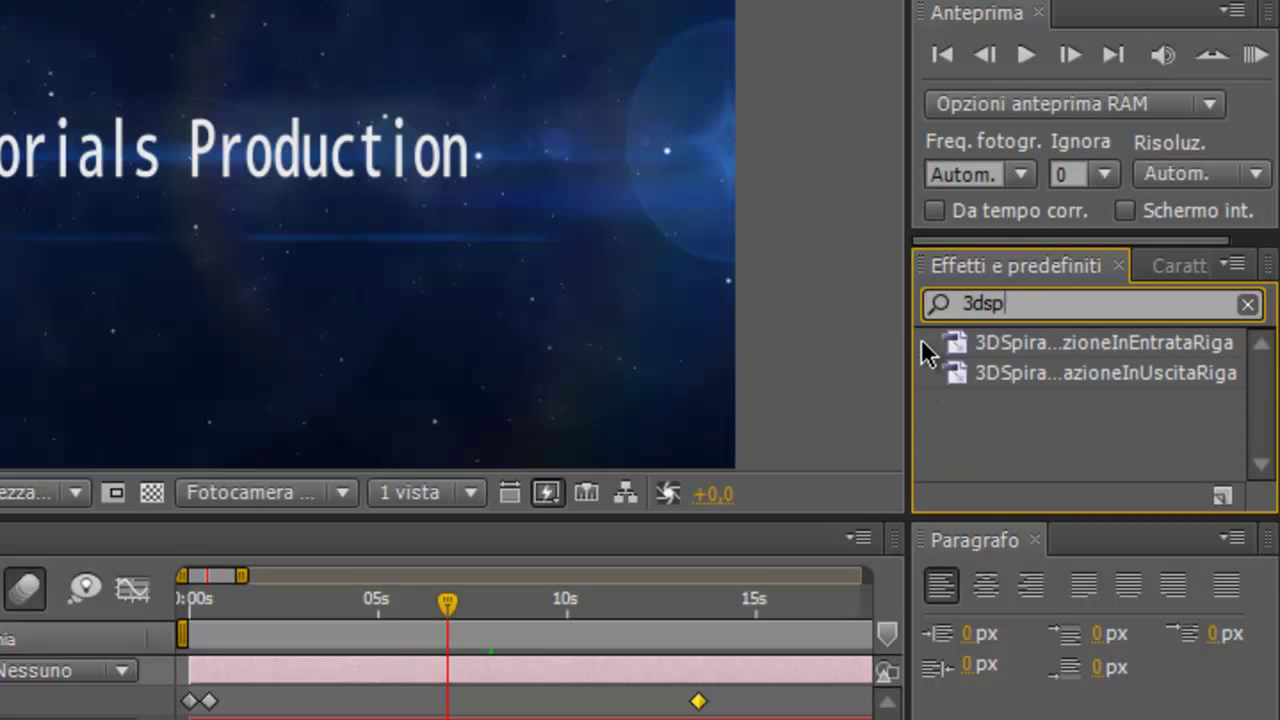
{"action": "left_click", "coordinate": [1122, 375]}
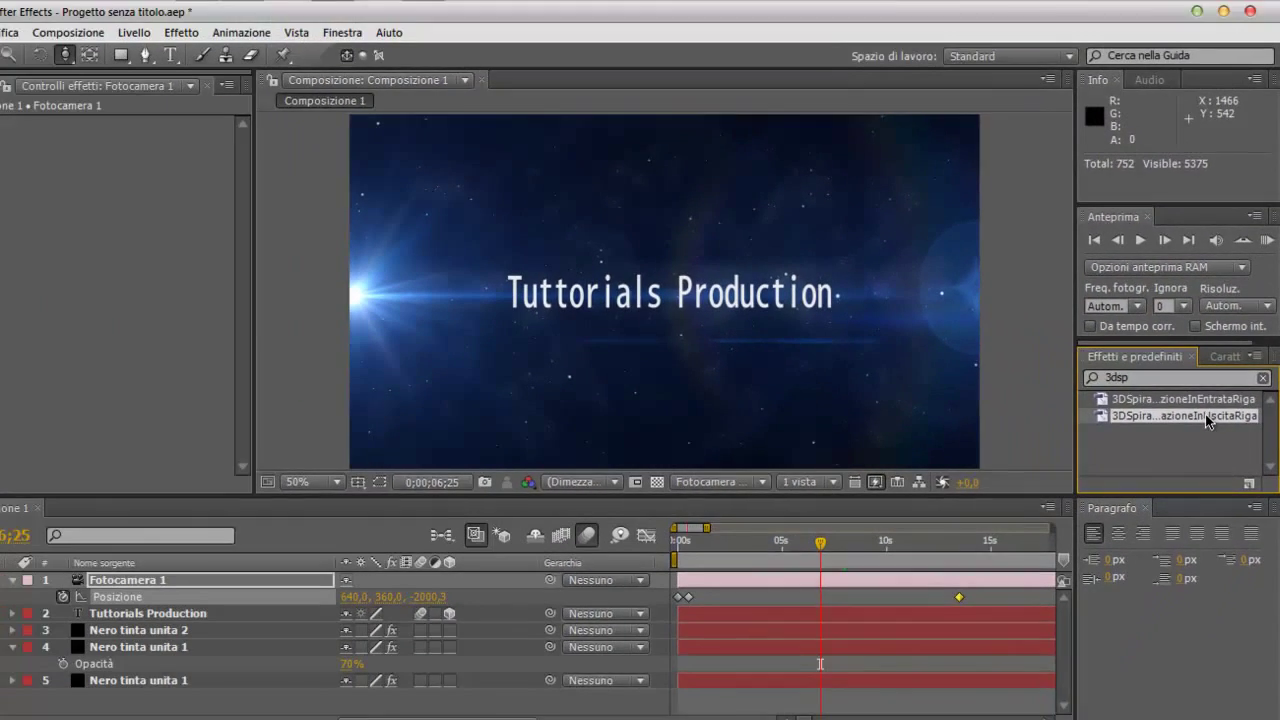
{"action": "left_click_drag", "start_coordinate": [1122, 380], "coordinate": [775, 318]}
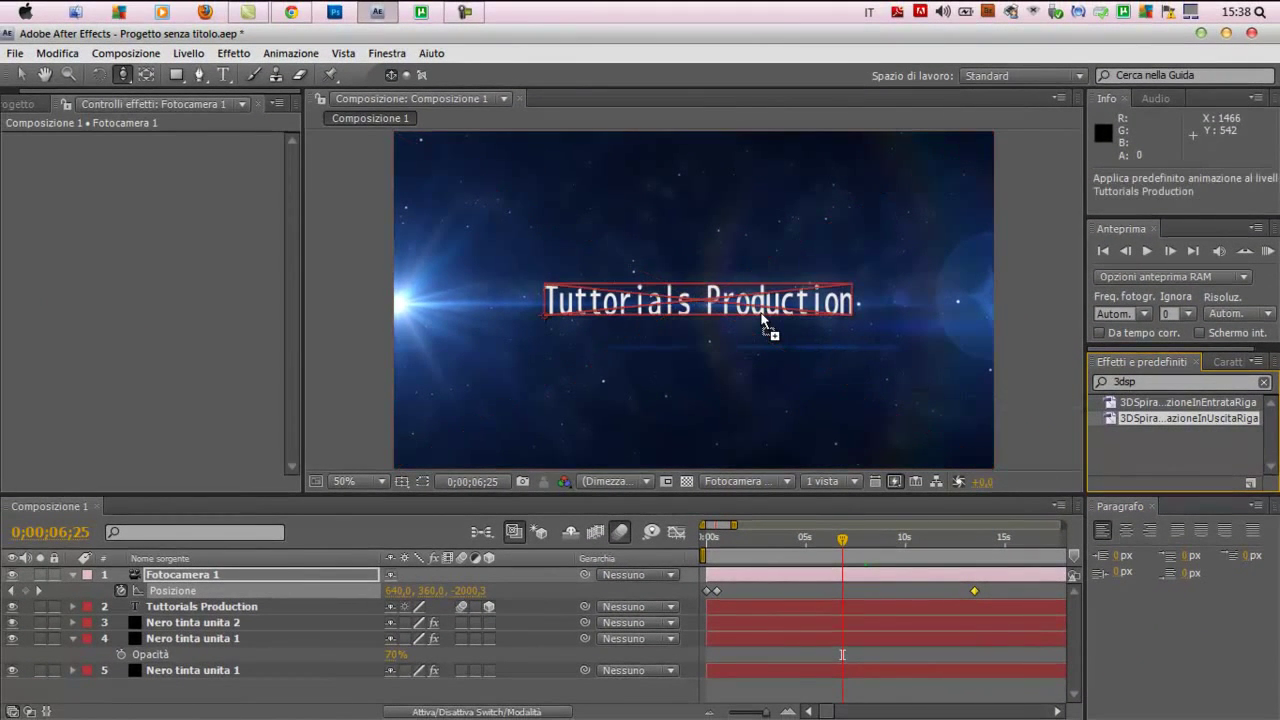
- Scrub the timeline to check the title letters spinning away around 7 seconds
{"action": "key", "text": "v"}
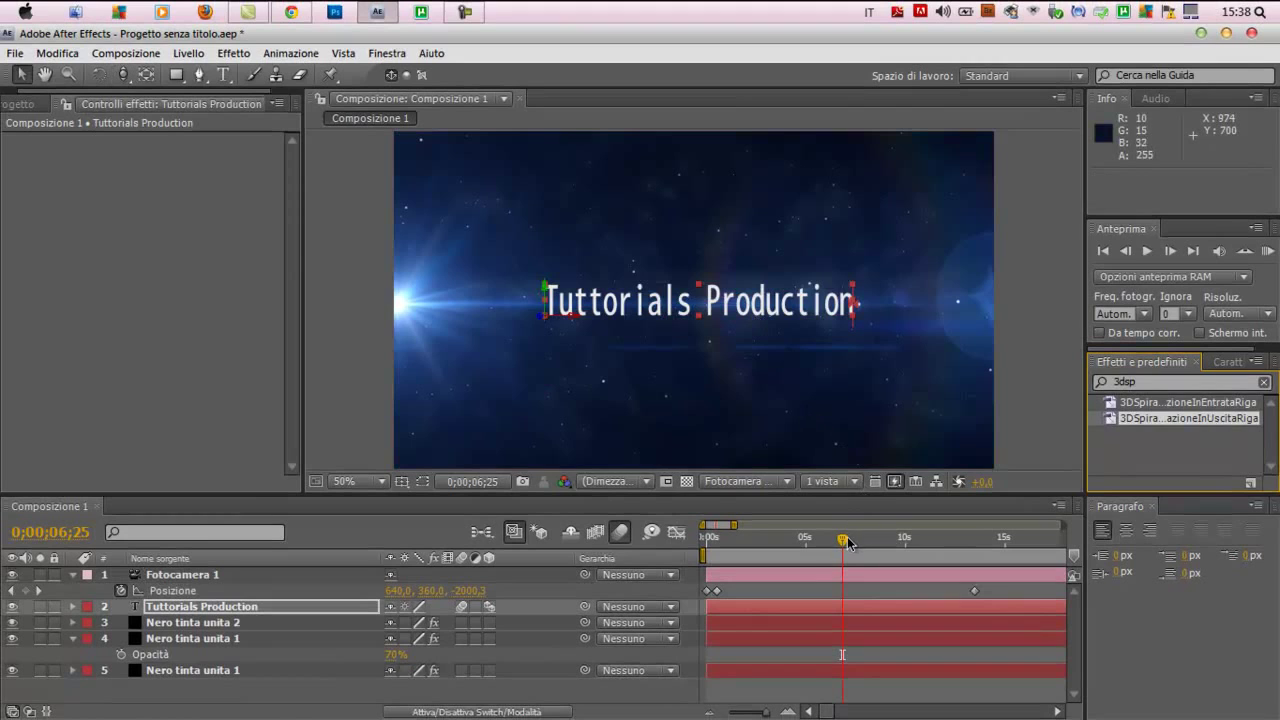
{"action": "left_click_drag", "start_coordinate": [848, 541], "coordinate": [870, 544]}
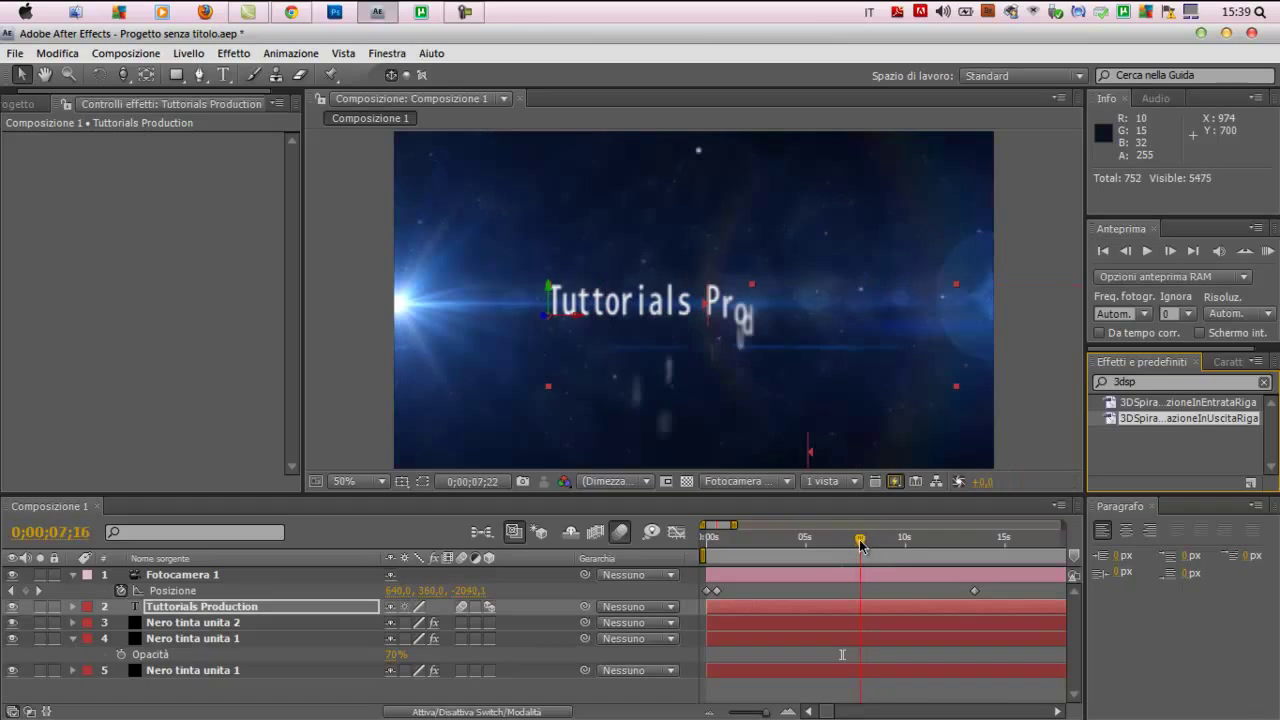
{"action": "left_click_drag", "start_coordinate": [870, 544], "coordinate": [855, 541]}
{"action": "left_click", "coordinate": [337, 608]}
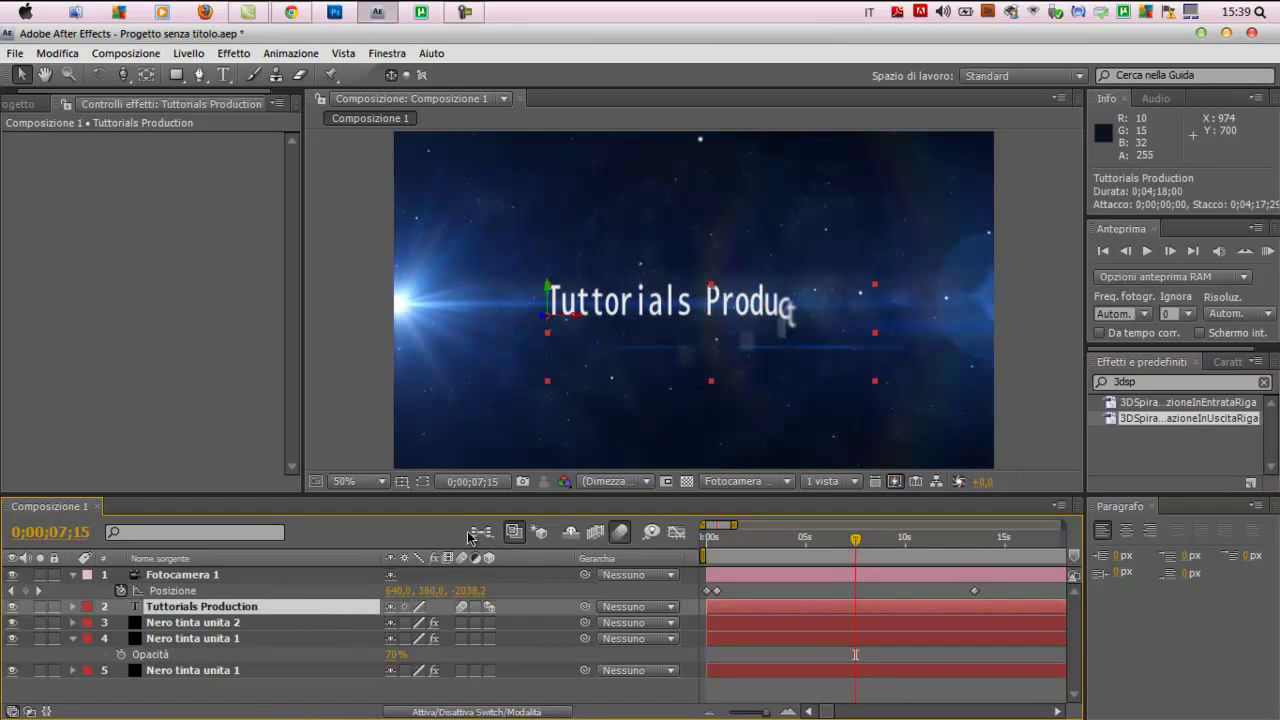
{"action": "left_click", "coordinate": [1140, 382]}
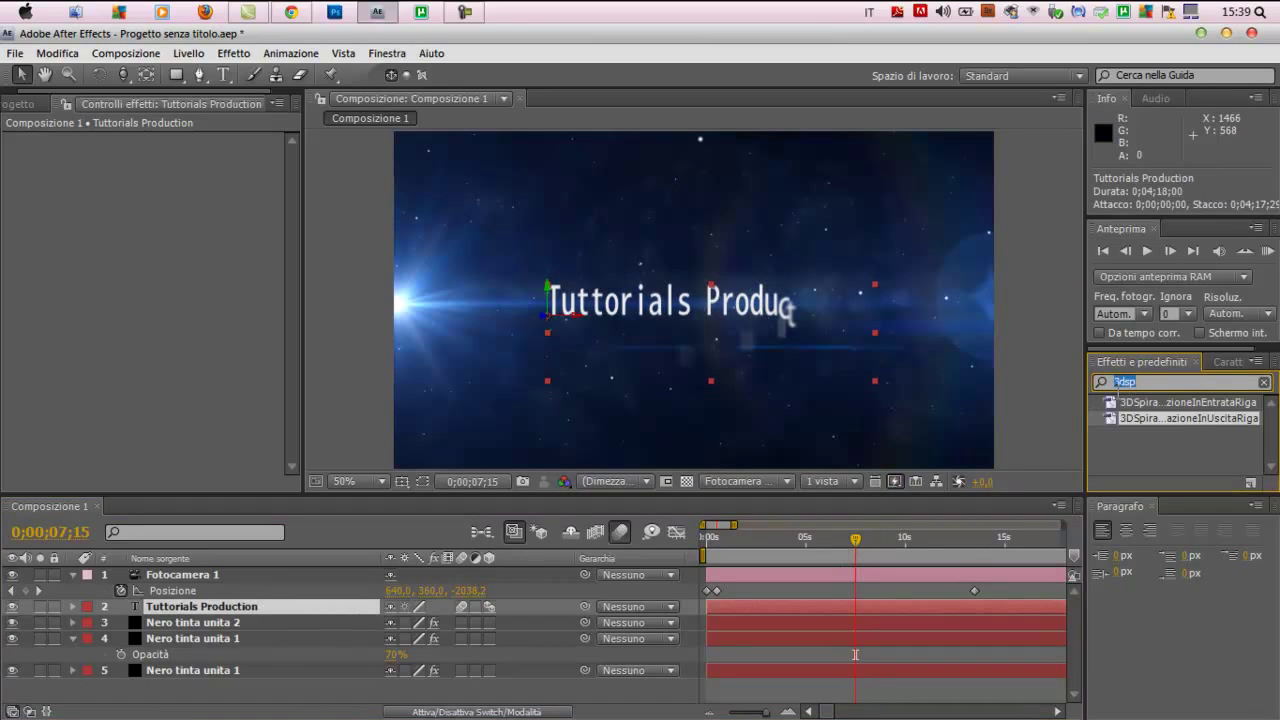
- Apply the Bagliore glow to the title, lower its radius to 5, and preview around seven seconds
{"action": "type", "text": "h"}
{"action": "type", "text": "glior"}
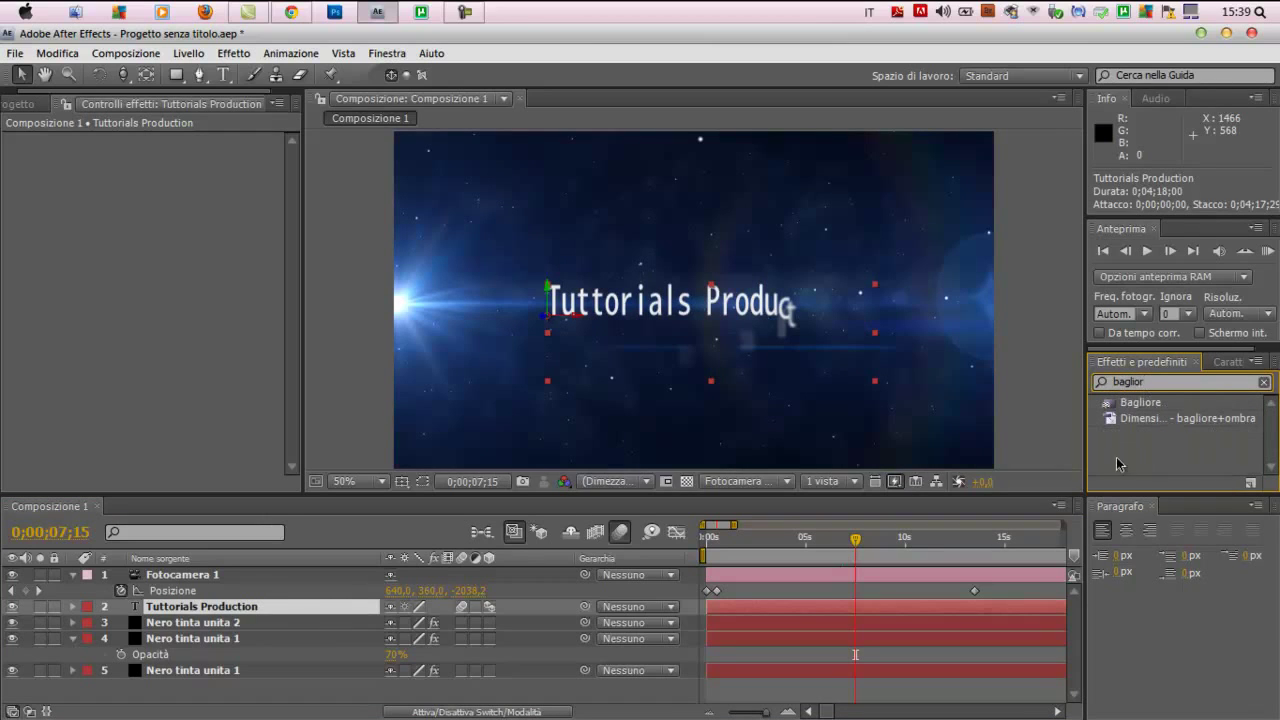
{"action": "mouse_move", "coordinate": [1147, 406]}
{"action": "left_mouse_down"}
{"action": "mouse_move", "coordinate": [633, 367]}
{"action": "mouse_move", "coordinate": [778, 316]}
{"action": "left_mouse_up"}
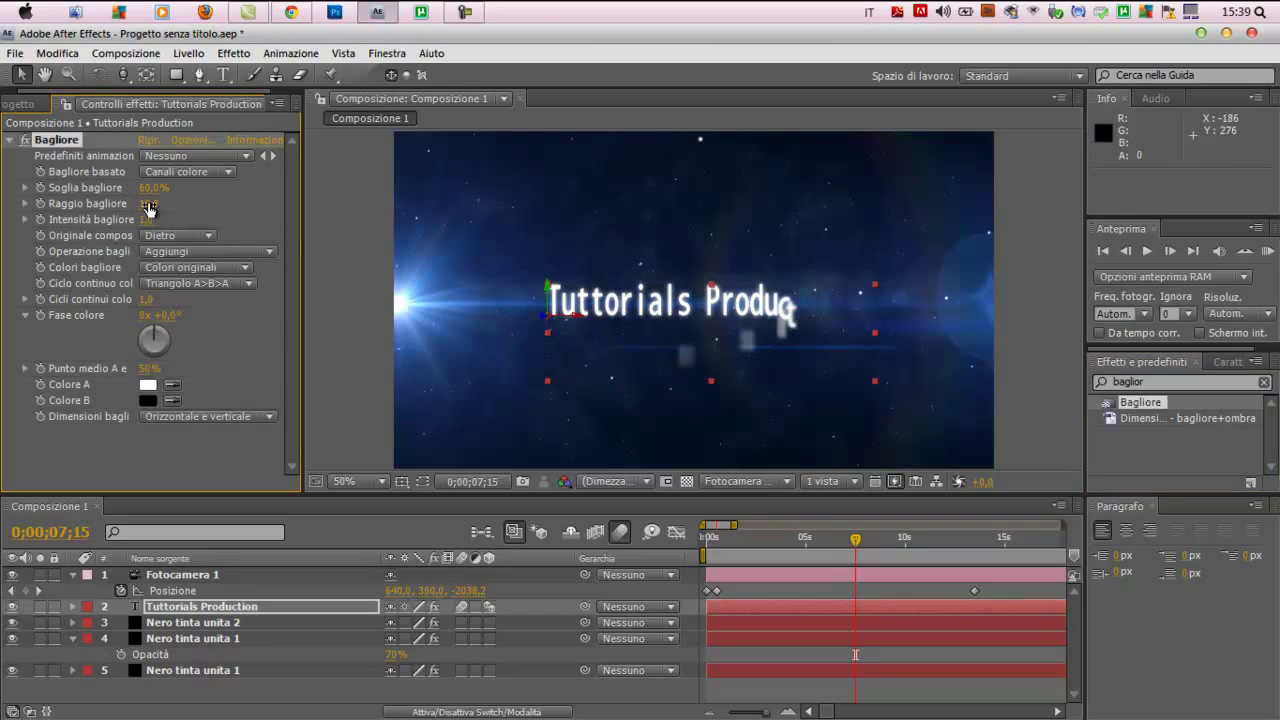
{"action": "left_click_drag", "start_coordinate": [144, 203], "coordinate": [138, 203]}
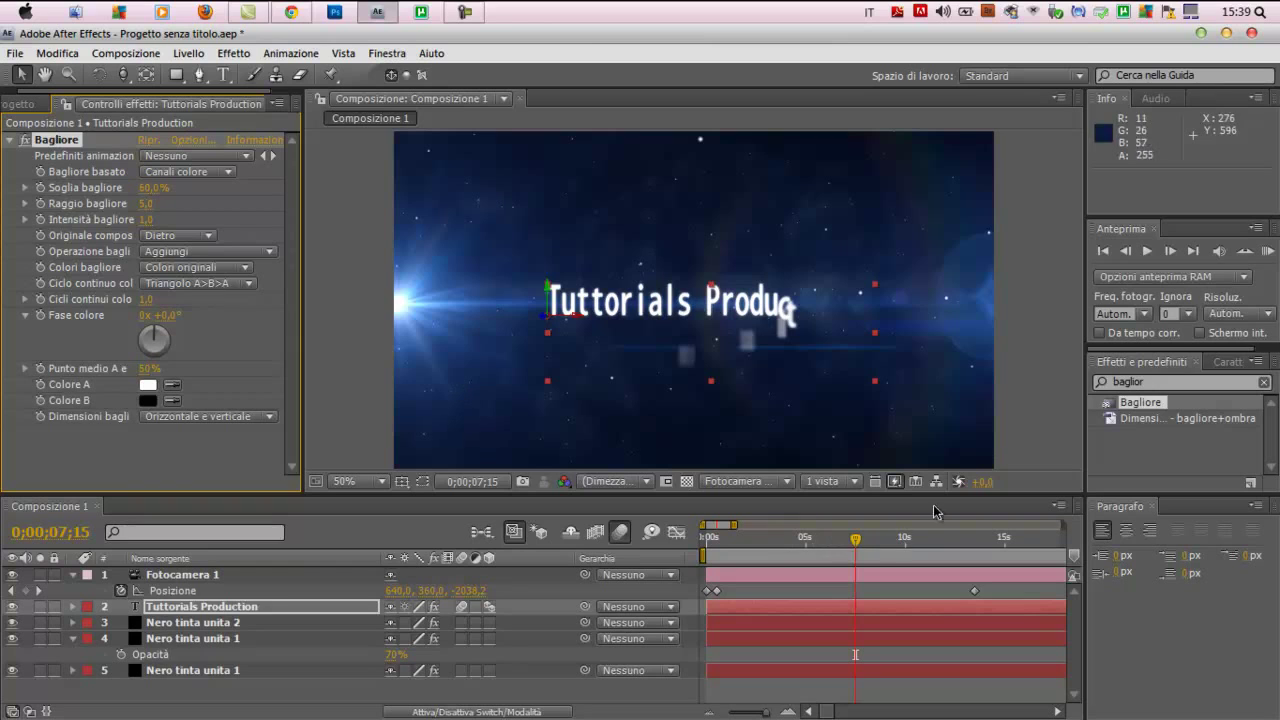
{"action": "left_click", "coordinate": [1267, 251]}
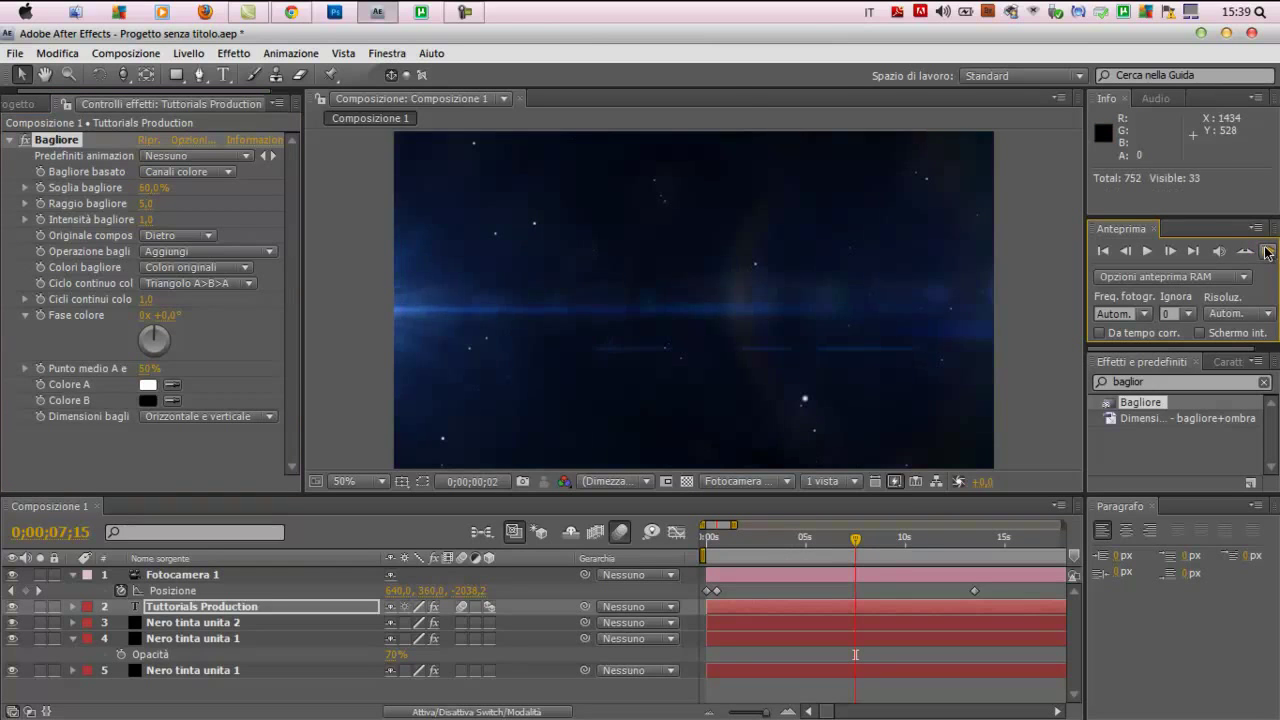
{"action": "mouse_move", "coordinate": [966, 540]}
{"action": "left_mouse_down"}
{"action": "mouse_move", "coordinate": [850, 542]}
{"action": "mouse_move", "coordinate": [878, 540]}
{"action": "left_mouse_up"}
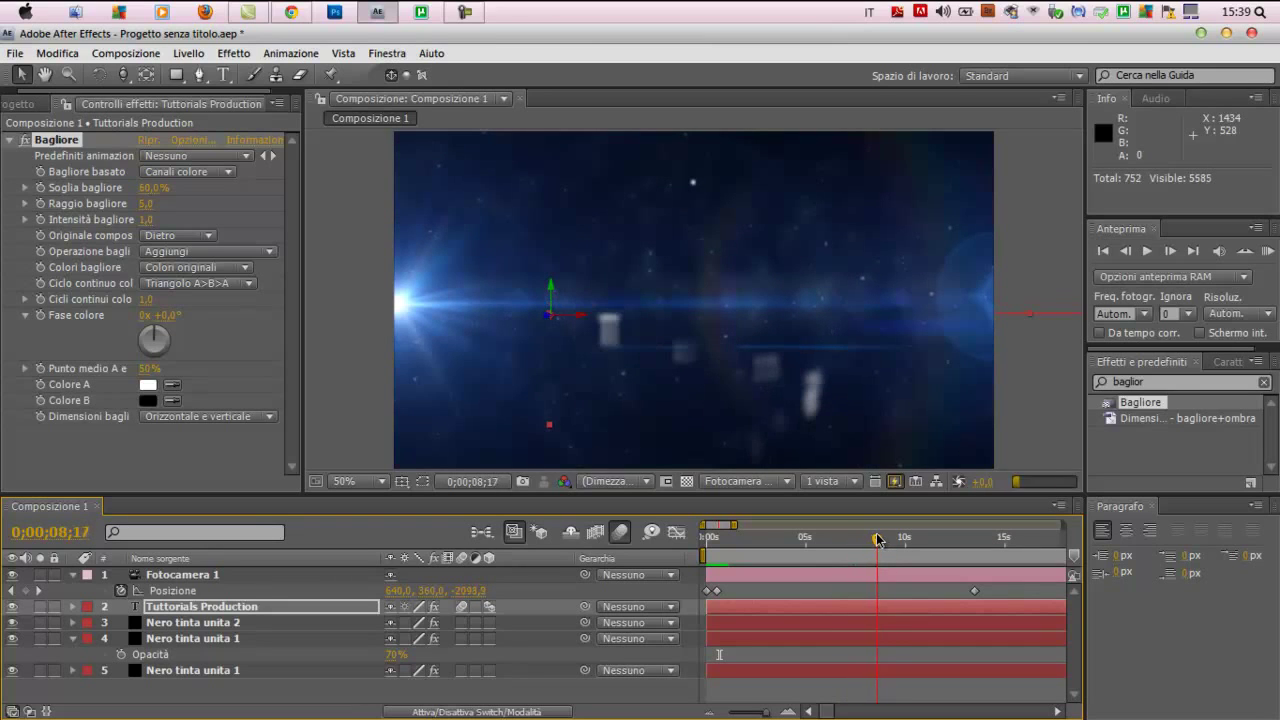
{"action": "left_click", "coordinate": [221, 76]}
- Create an 'Optical flares' text layer and scale it up near the frame centre
{"action": "left_click", "coordinate": [499, 316]}
{"action": "type", "text": "Optical flares"}
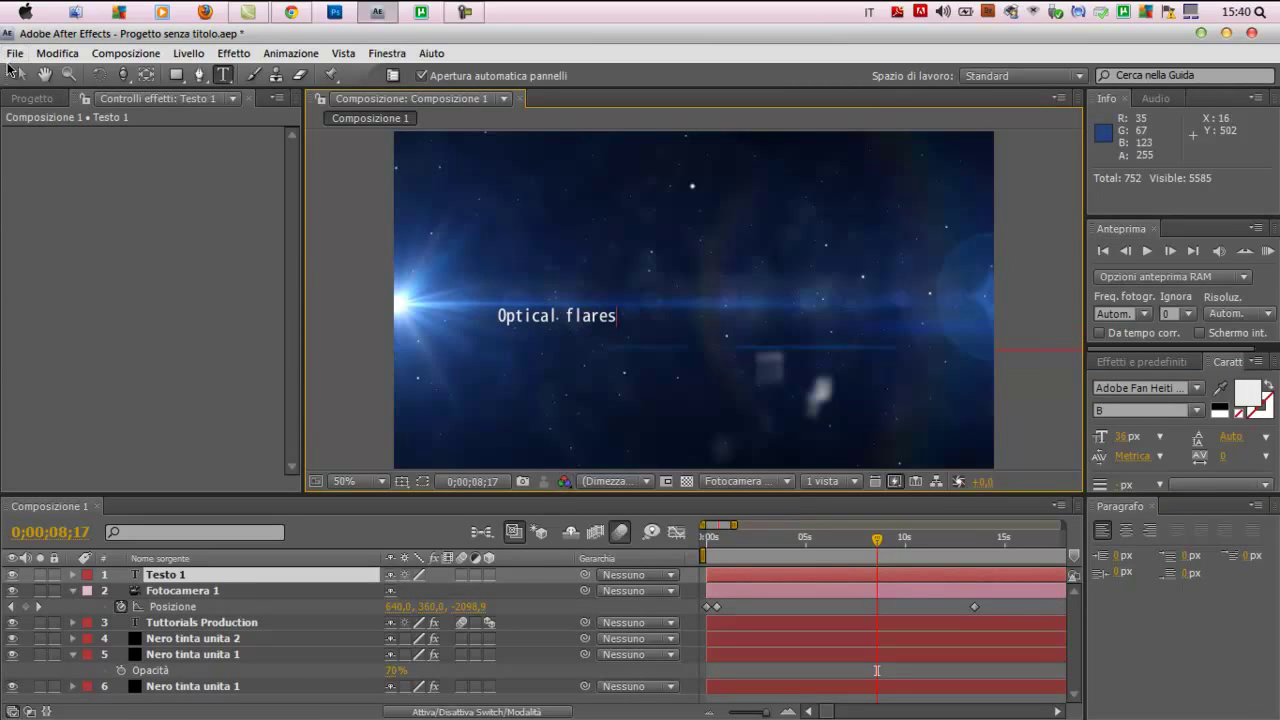
{"action": "left_click_drag", "start_coordinate": [8, 68], "coordinate": [20, 80]}
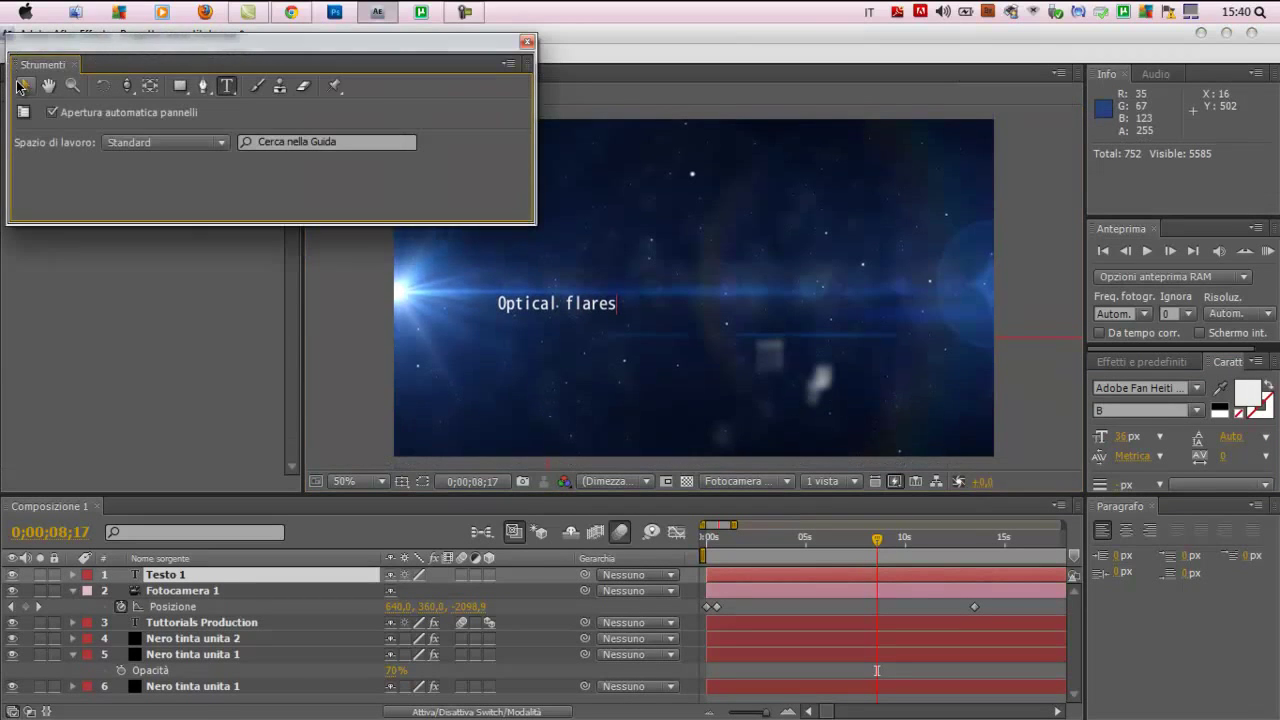
{"action": "left_click_drag", "start_coordinate": [104, 44], "coordinate": [104, 96]}
{"action": "left_click", "coordinate": [282, 55]}
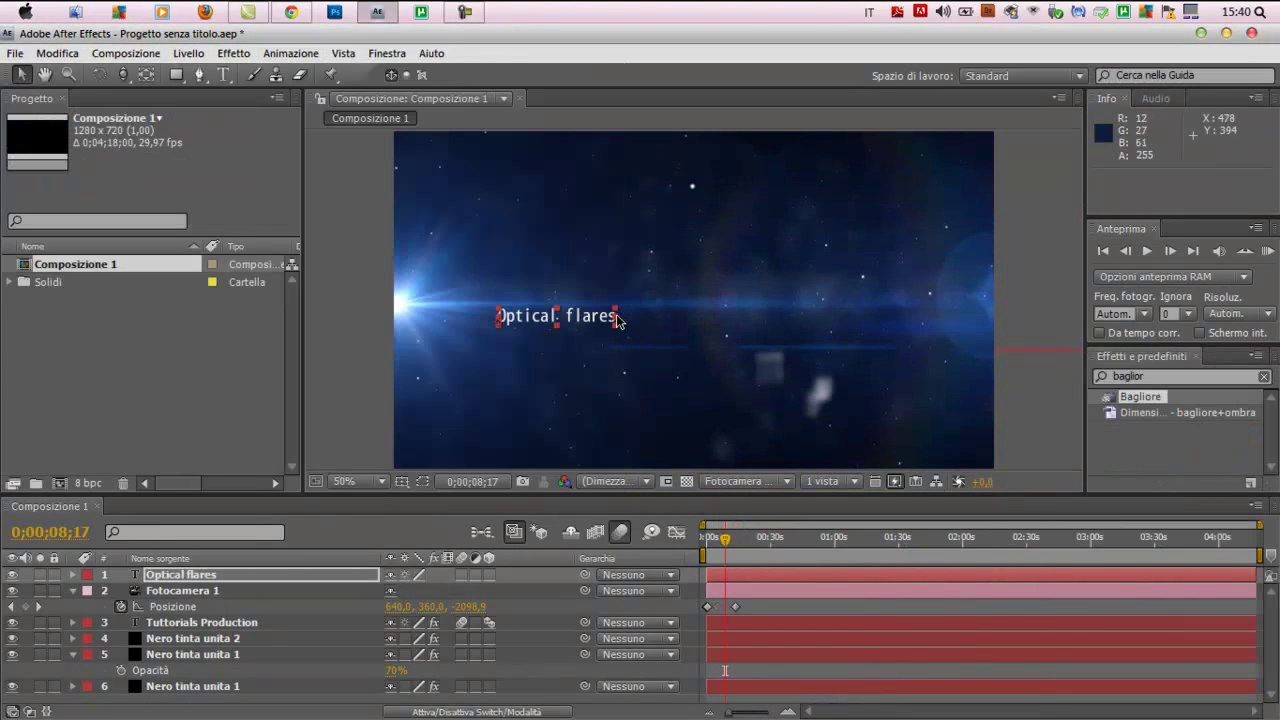
{"action": "mouse_move", "coordinate": [622, 308]}
{"action": "left_mouse_down"}
{"action": "mouse_move", "coordinate": [812, 285]}
{"action": "mouse_move", "coordinate": [691, 299]}
{"action": "mouse_move", "coordinate": [795, 311]}
{"action": "left_mouse_up"}
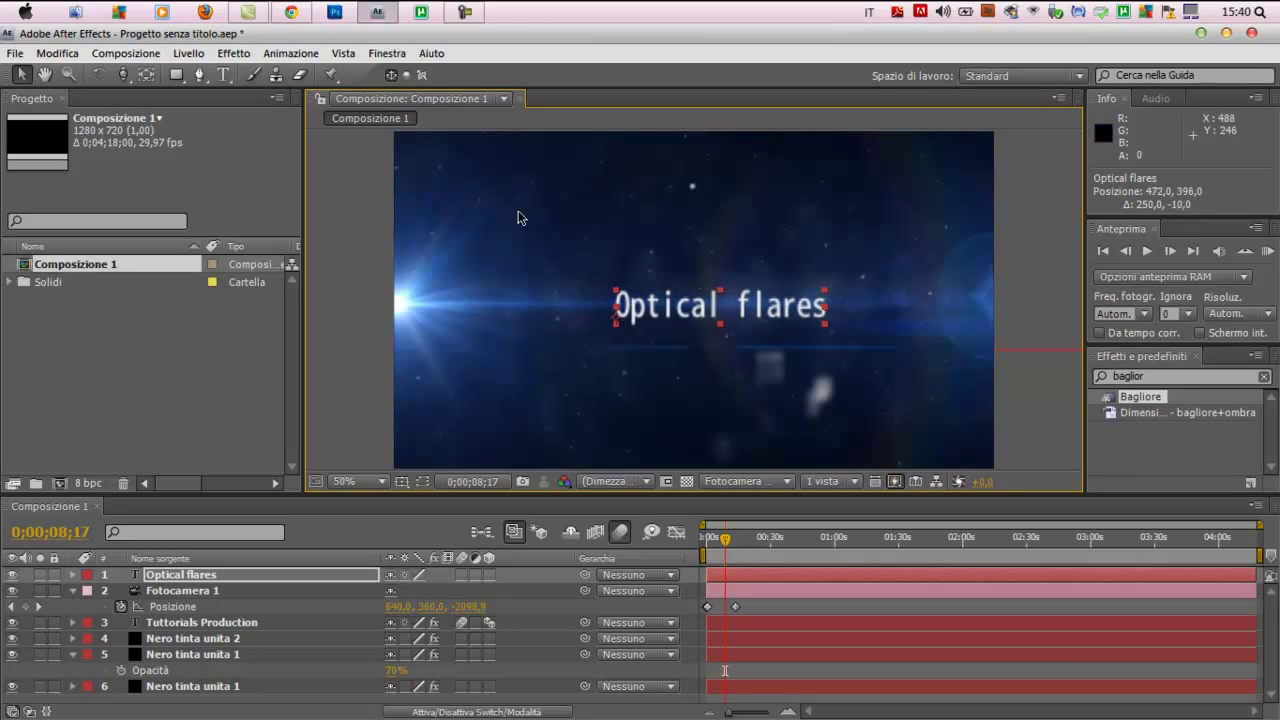
{"action": "left_click", "coordinate": [188, 53]}
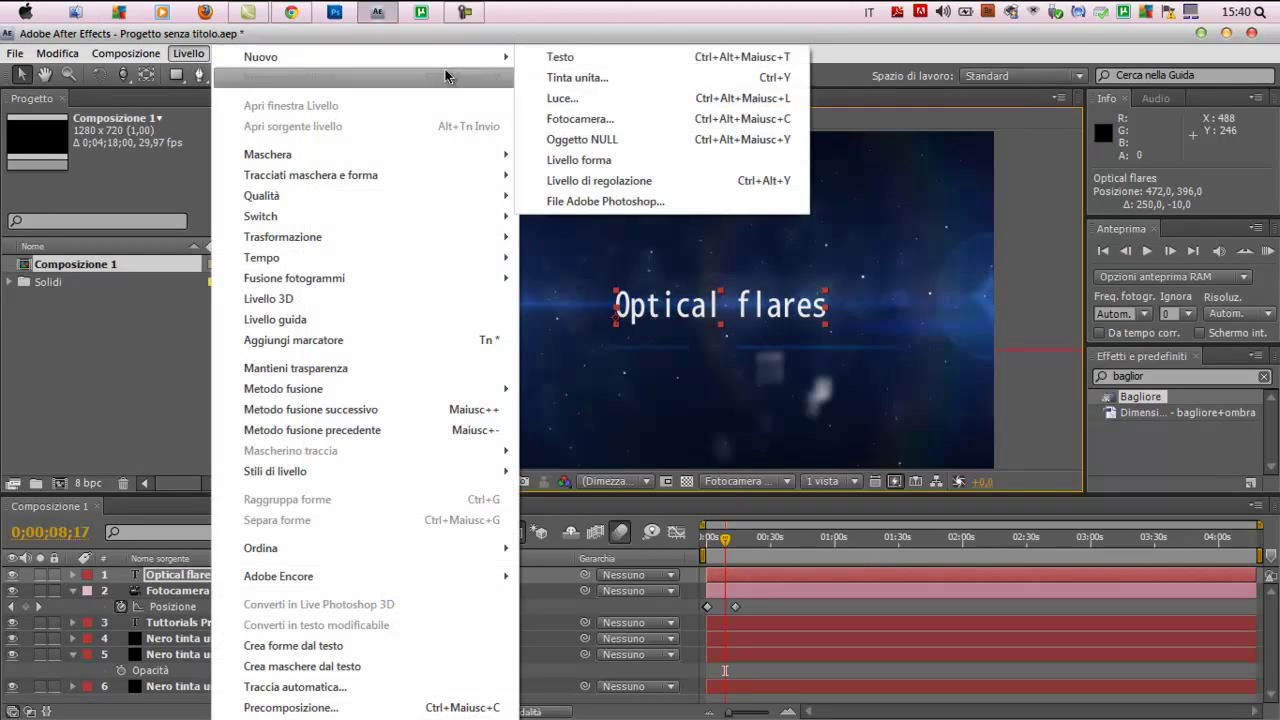
- Create a new black solid layer, Nero tinta unita 3
{"action": "left_click", "coordinate": [528, 57]}
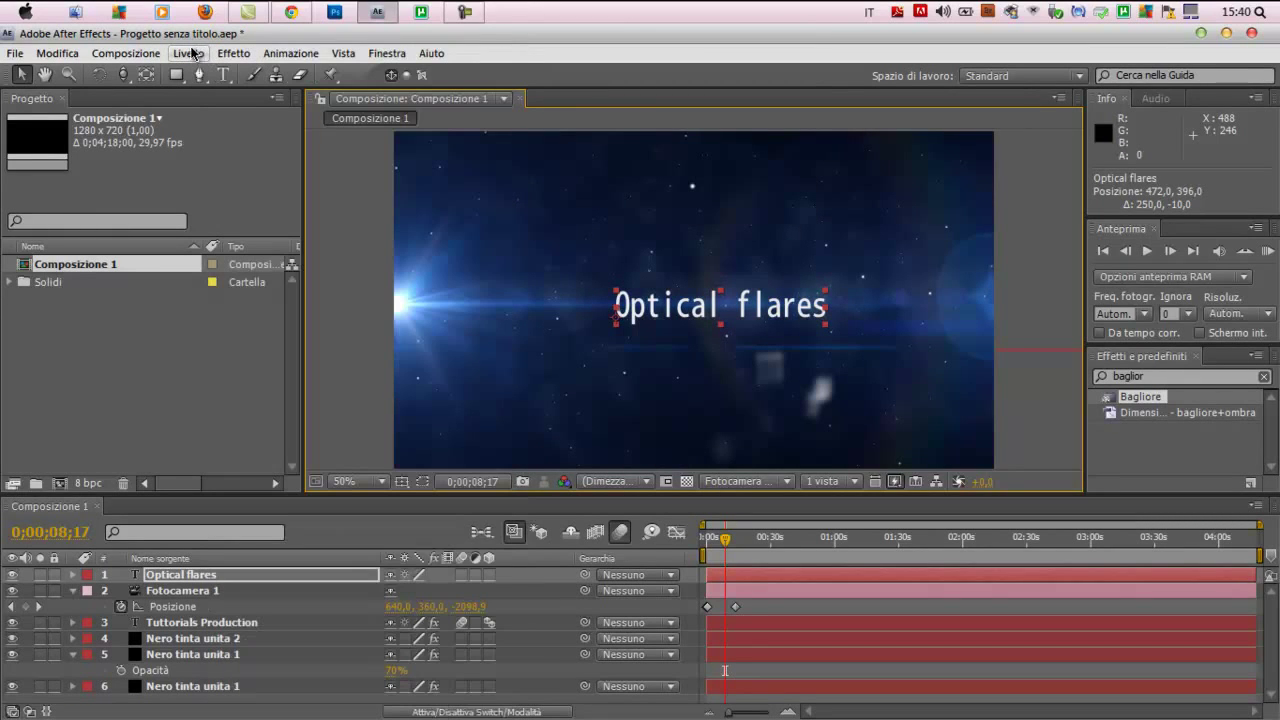
{"action": "left_click", "coordinate": [190, 53]}
{"action": "mouse_move", "coordinate": [300, 57]}
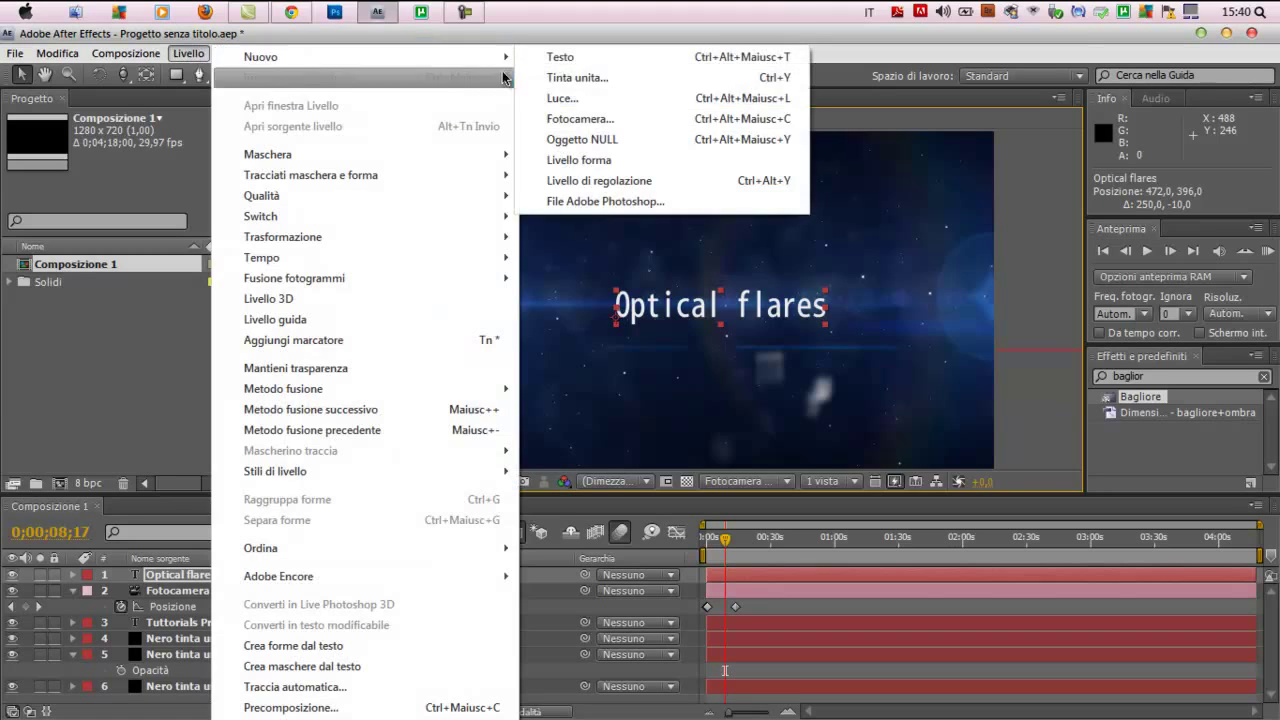
{"action": "left_click", "coordinate": [576, 78]}
{"action": "left_click", "coordinate": [243, 484]}
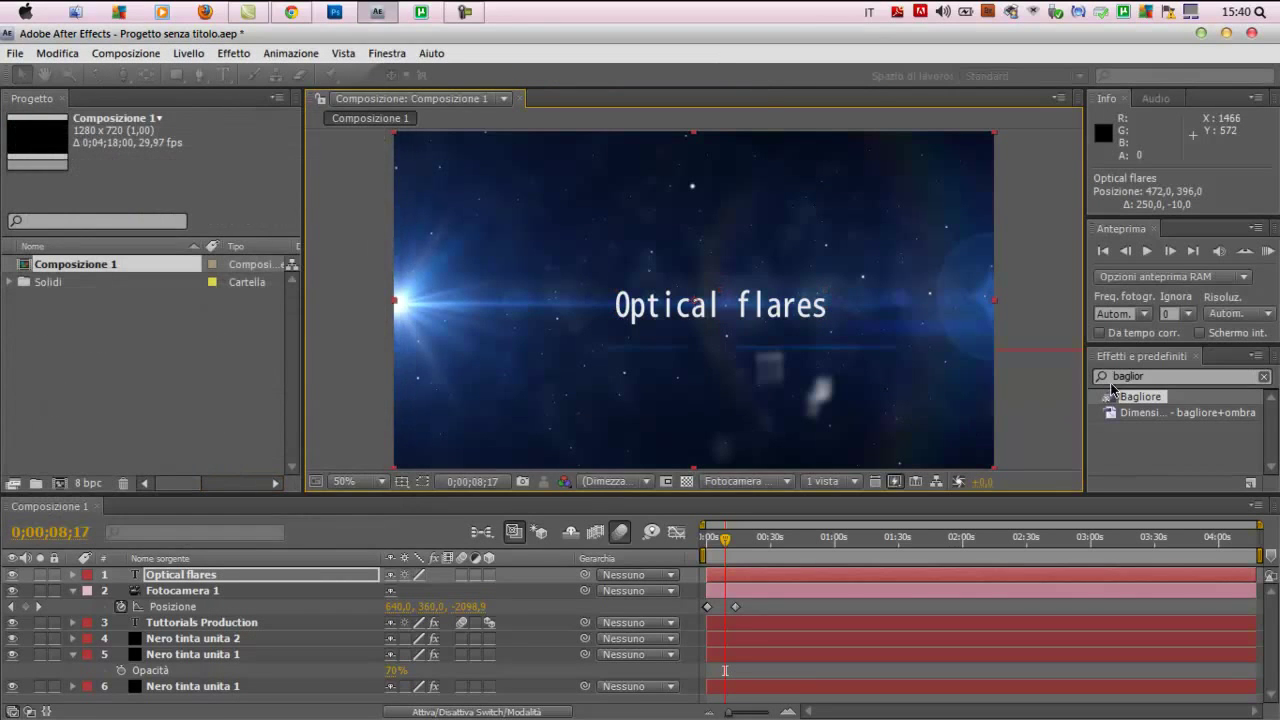
- Apply the Optical Flares effect to the solid and open its Options window
{"action": "type", "text": "op"}
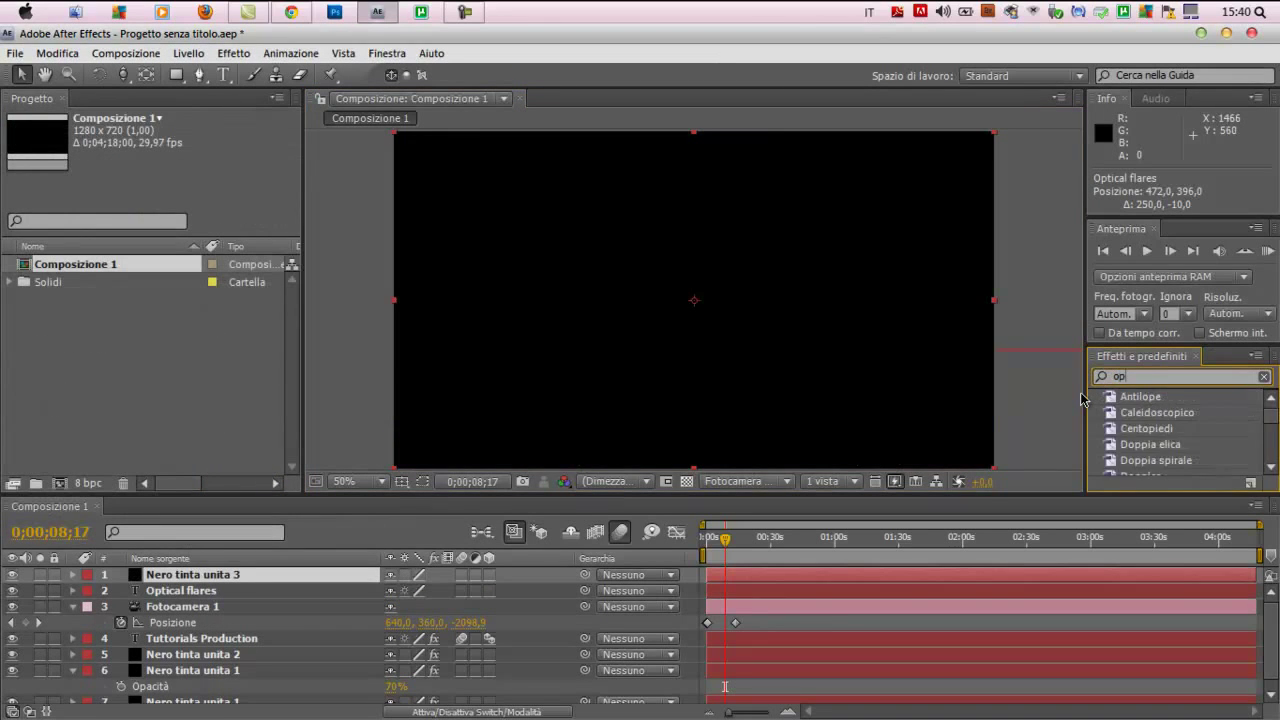
{"action": "type", "text": "ti"}
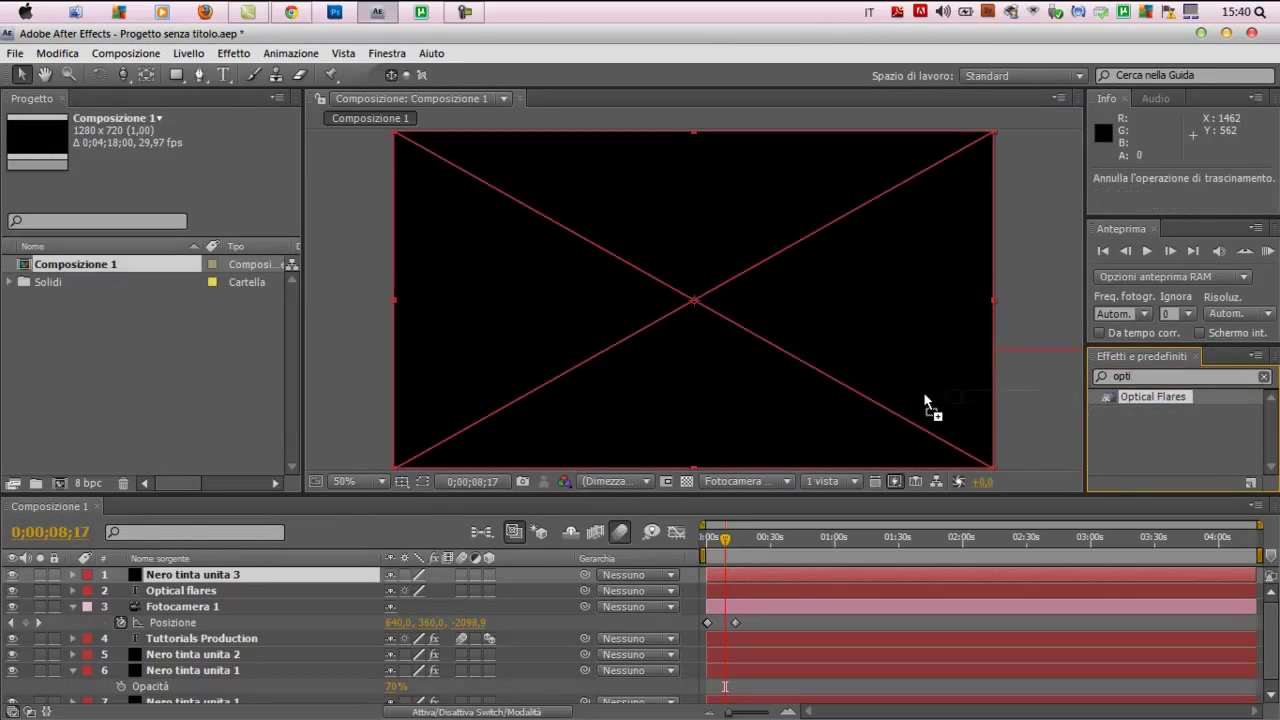
{"action": "left_click_drag", "start_coordinate": [1140, 398], "coordinate": [925, 405]}
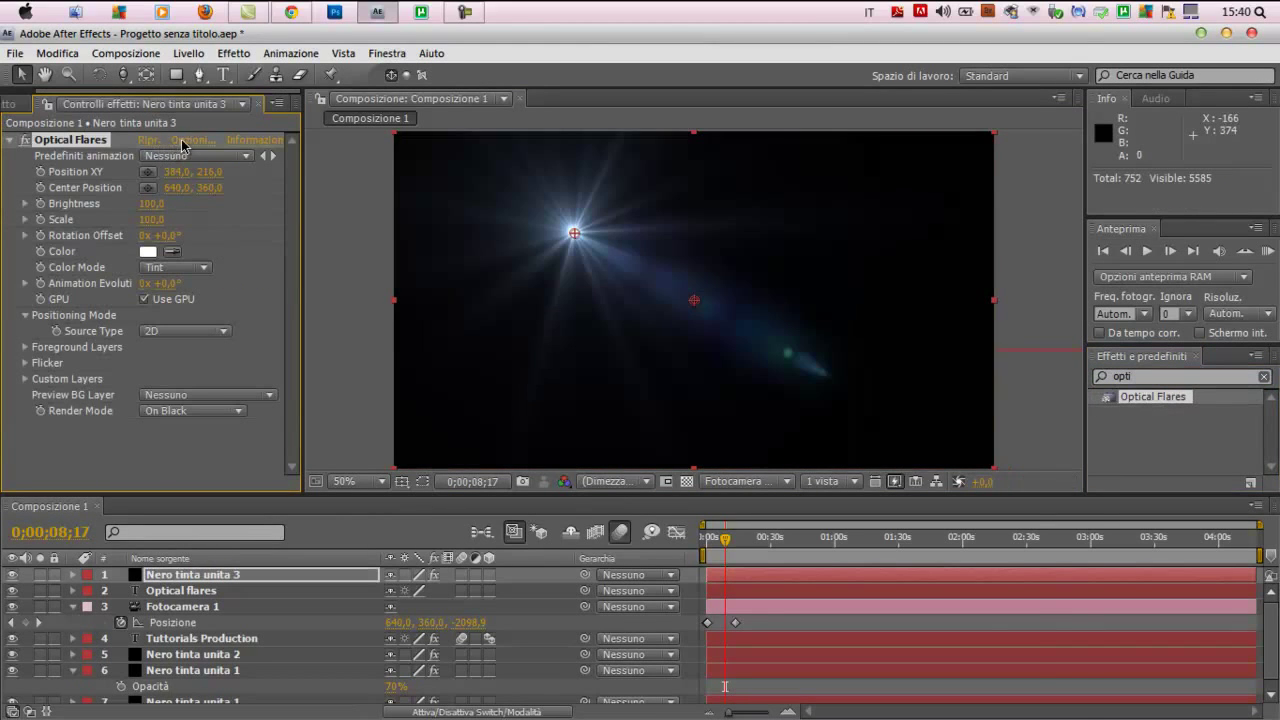
{"action": "left_click", "coordinate": [183, 142]}
- Browse the lens flare preset folders, looking through the Light folder
{"action": "left_click", "coordinate": [948, 105]}
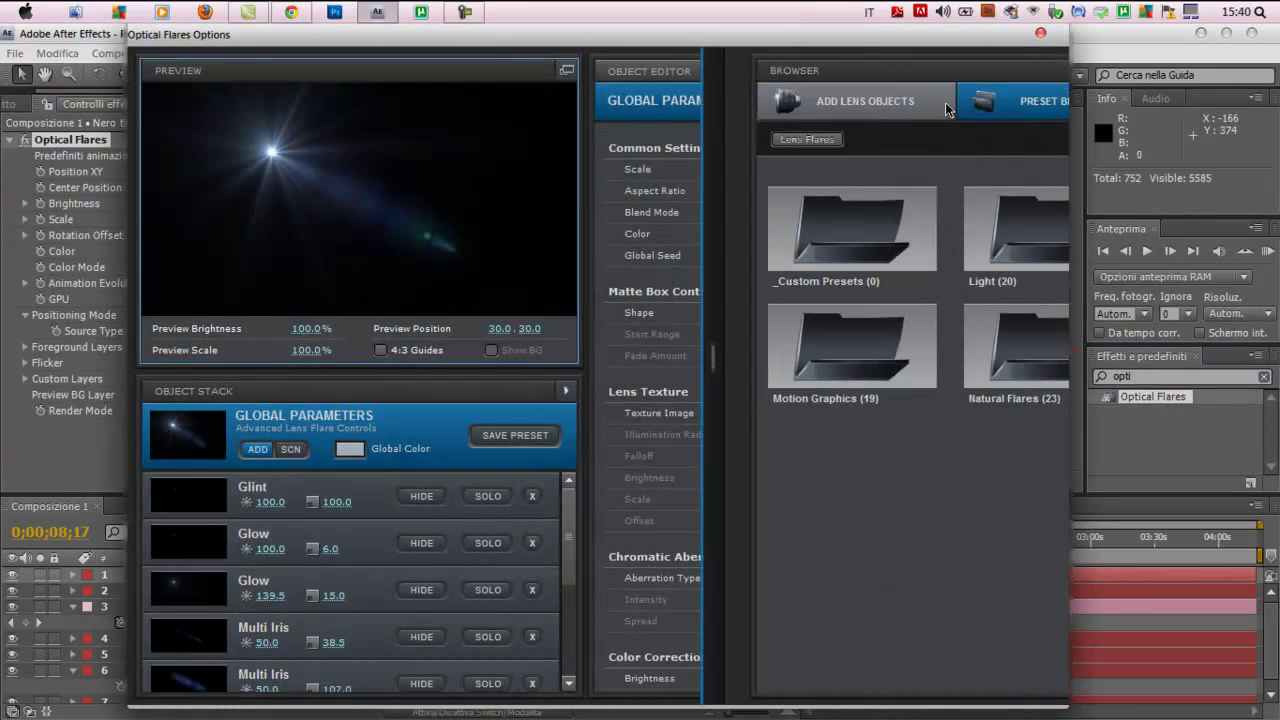
{"action": "left_click", "coordinate": [935, 228]}
{"action": "scroll", "coordinate": [960, 400], "scroll_direction": "down", "scroll_amount": 3}
{"action": "scroll", "coordinate": [977, 511], "scroll_direction": "down", "scroll_amount": 3}
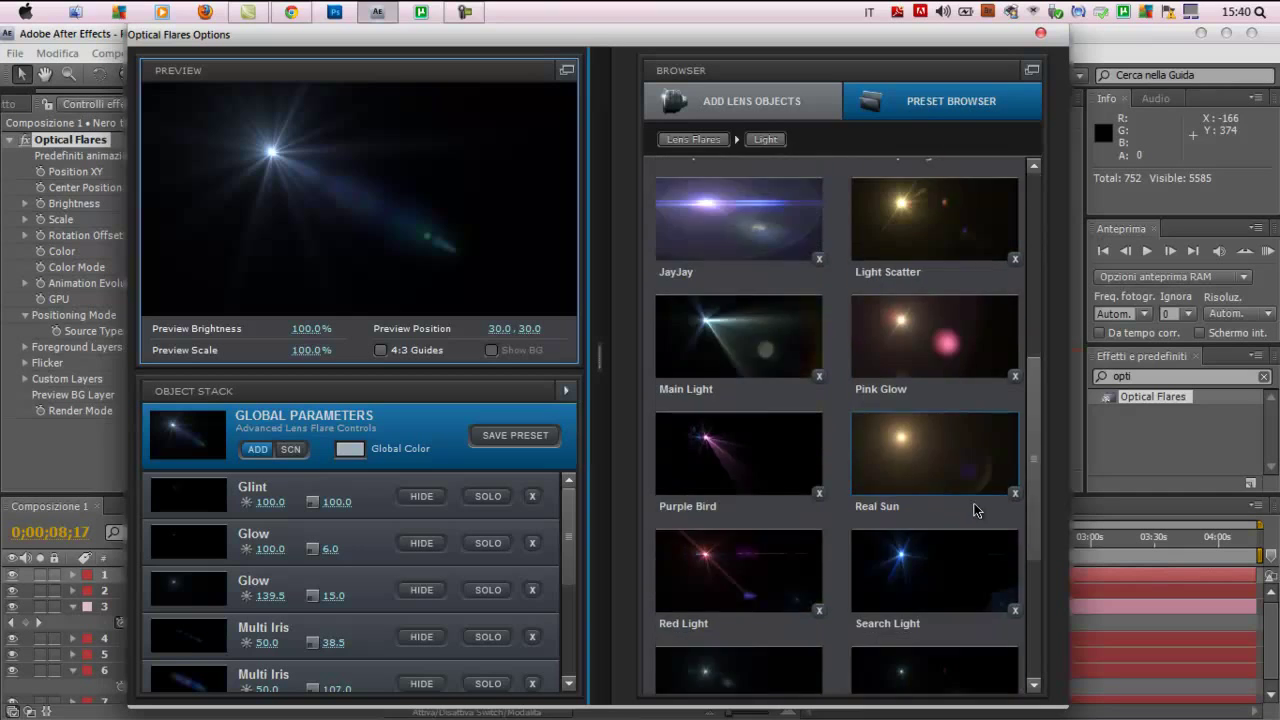
{"action": "scroll", "coordinate": [977, 511], "scroll_direction": "down", "scroll_amount": 3}
{"action": "scroll", "coordinate": [808, 187], "scroll_direction": "up", "scroll_amount": 3}
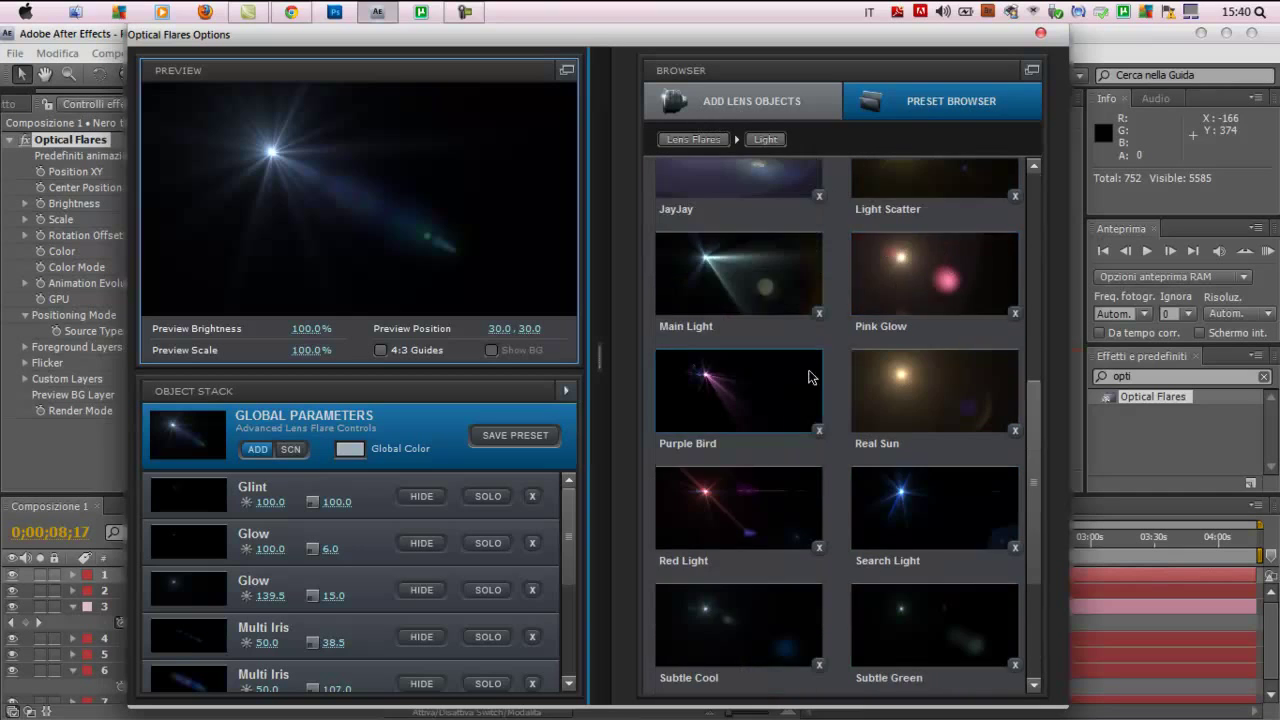
{"action": "scroll", "coordinate": [790, 230], "scroll_direction": "up", "scroll_amount": 3}
{"action": "scroll", "coordinate": [765, 325], "scroll_direction": "up", "scroll_amount": 3}
{"action": "left_click", "coordinate": [769, 260]}
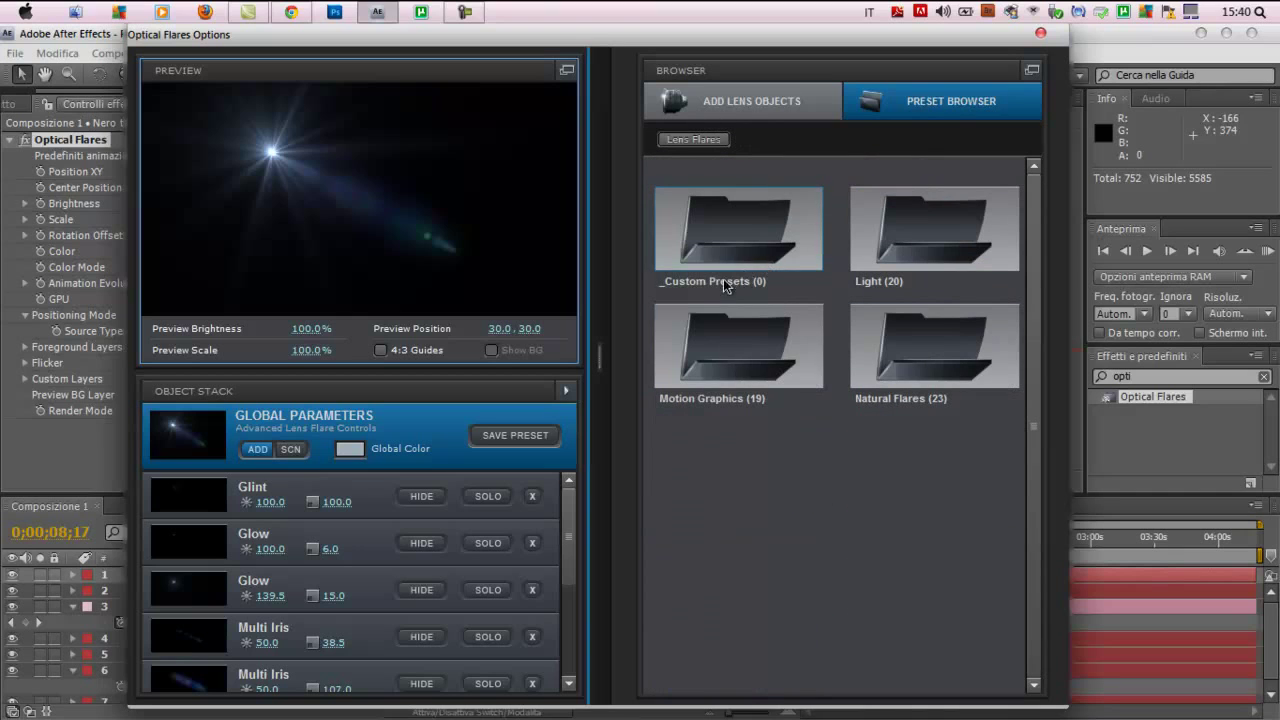
- Choose the Dirty Anamorphic preset from Motion Graphics and close the options window
{"action": "left_click", "coordinate": [736, 368]}
{"action": "scroll", "coordinate": [849, 340], "scroll_direction": "down", "scroll_amount": 3}
{"action": "scroll", "coordinate": [872, 389], "scroll_direction": "down", "scroll_amount": 2}
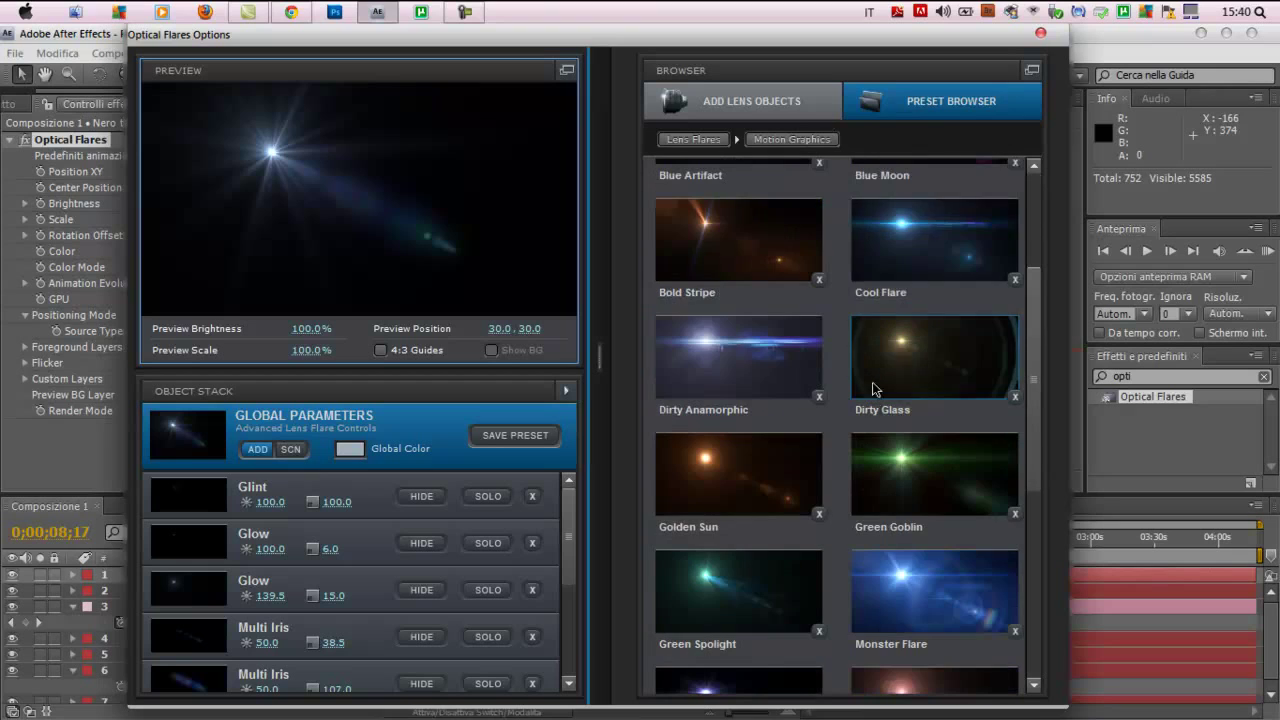
{"action": "left_click", "coordinate": [746, 355]}
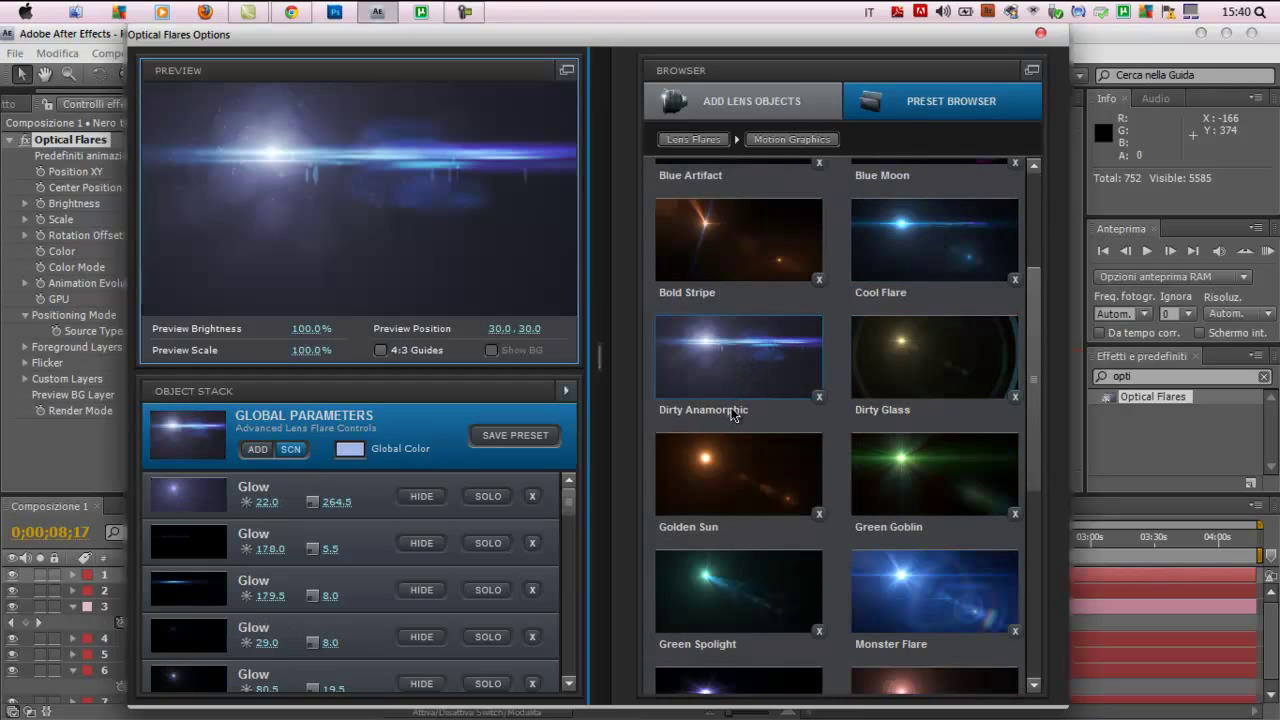
{"action": "scroll", "coordinate": [849, 517], "scroll_direction": "down", "scroll_amount": 1}
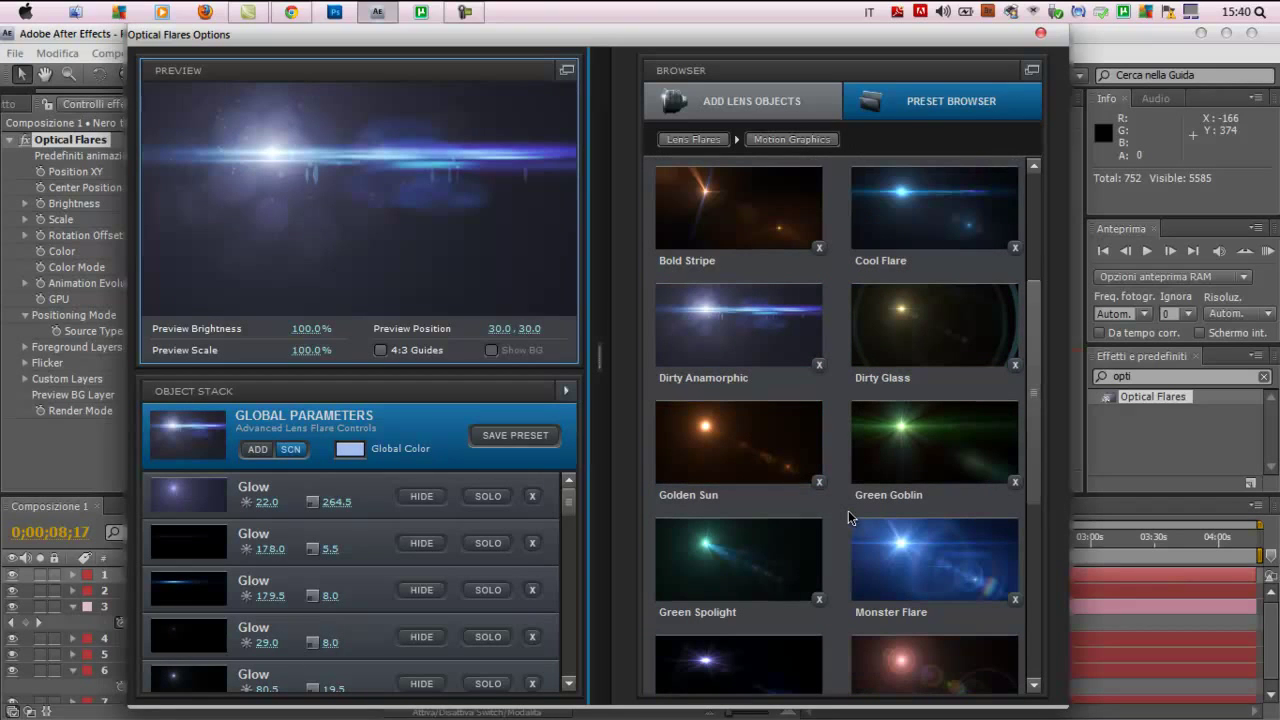
{"action": "scroll", "coordinate": [848, 517], "scroll_direction": "down", "scroll_amount": 5}
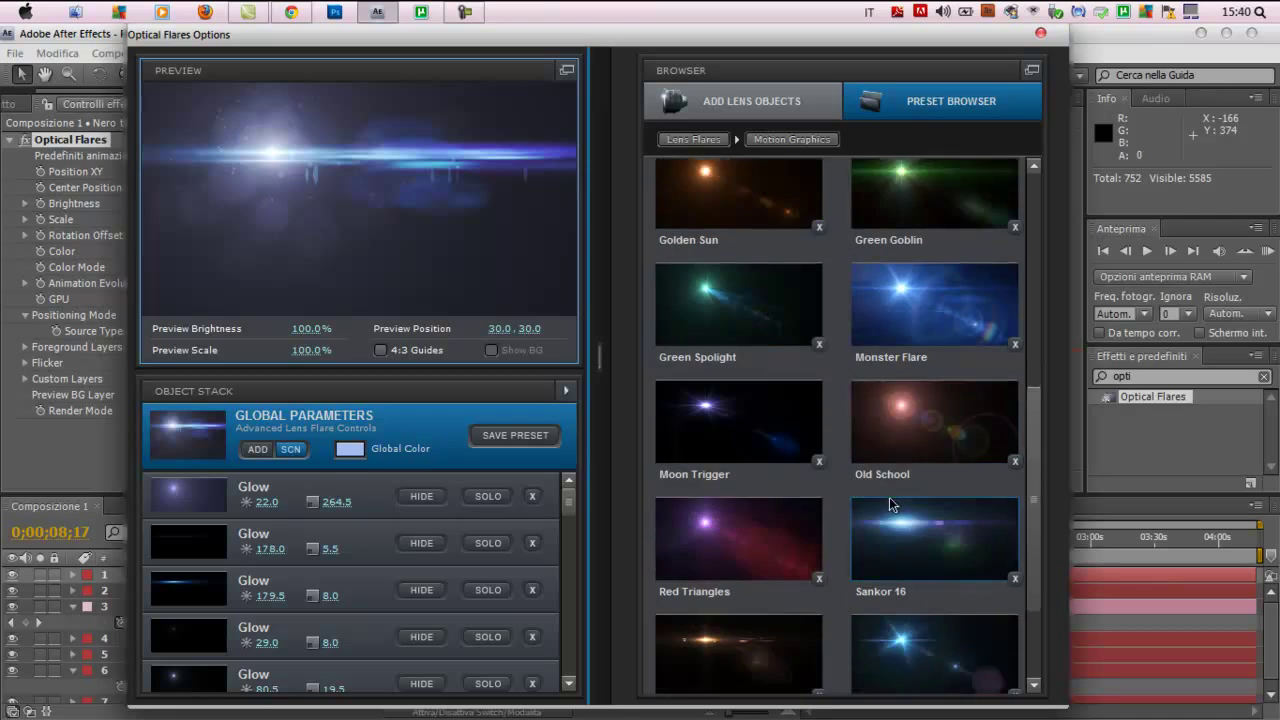
{"action": "left_click", "coordinate": [1018, 667]}
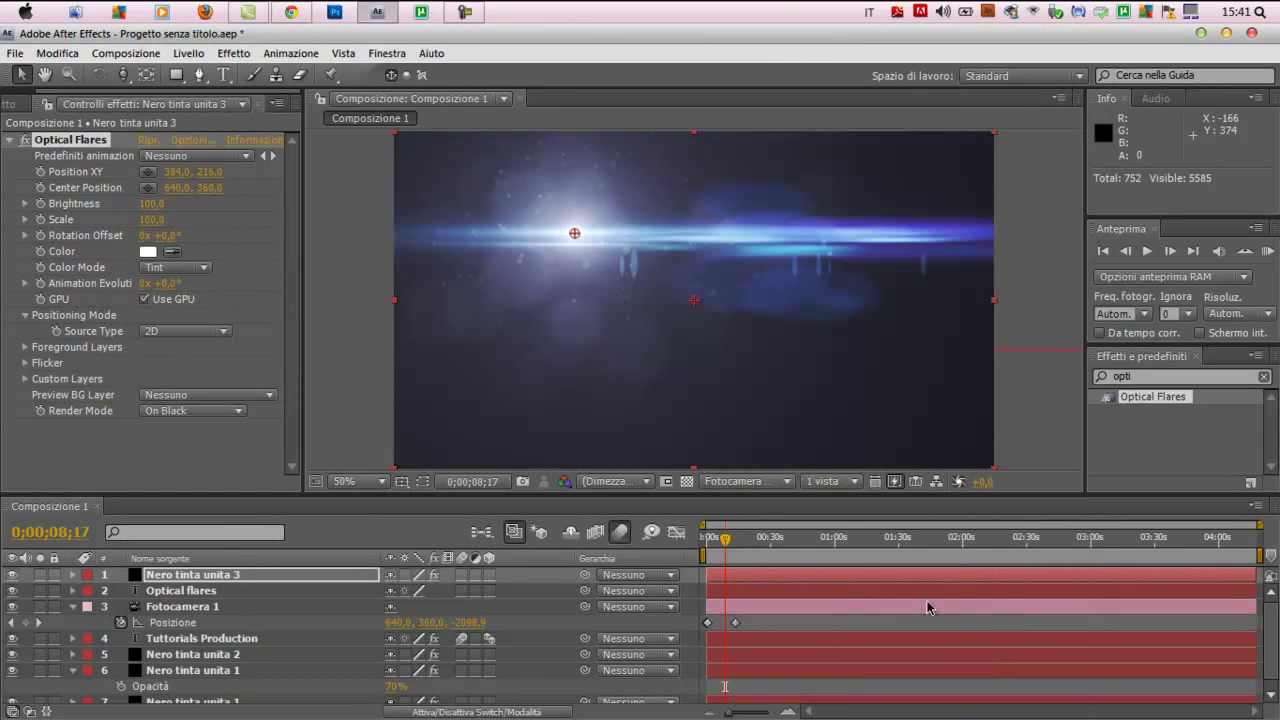
- Set the flare solid's blending mode to Add and move the flare centre to the left edge
{"action": "left_click", "coordinate": [476, 714]}
{"action": "left_click", "coordinate": [411, 574]}
{"action": "left_click", "coordinate": [430, 354]}
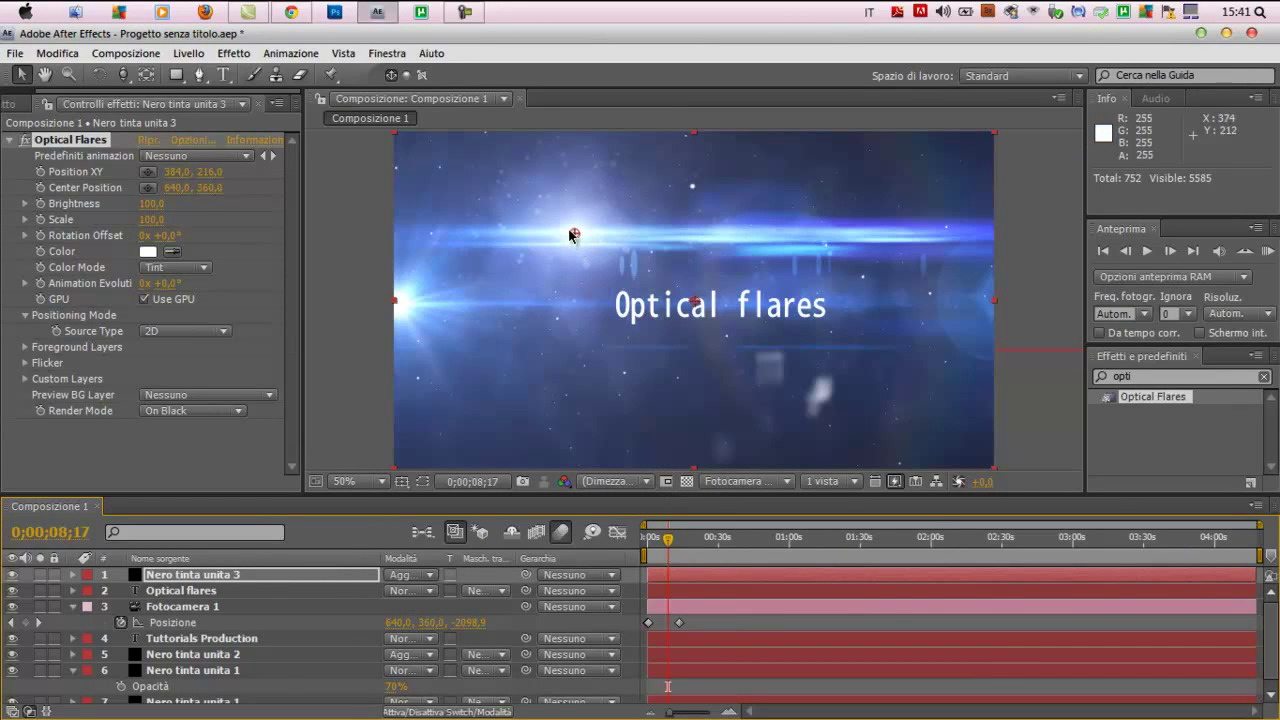
{"action": "left_click_drag", "start_coordinate": [572, 235], "coordinate": [396, 311]}
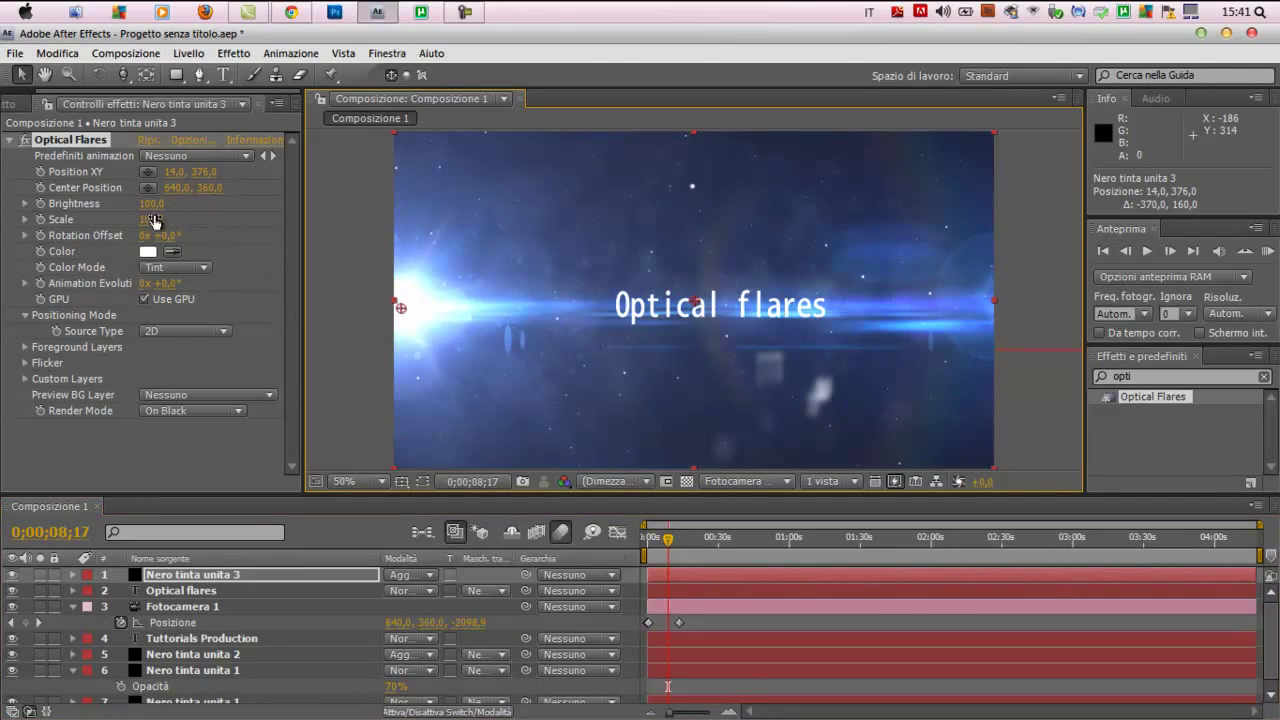
- Keyframe the flare Brightness from 0 up to about 110 at 11 seconds and back to 0 at 19 seconds
{"action": "left_click", "coordinate": [155, 205]}
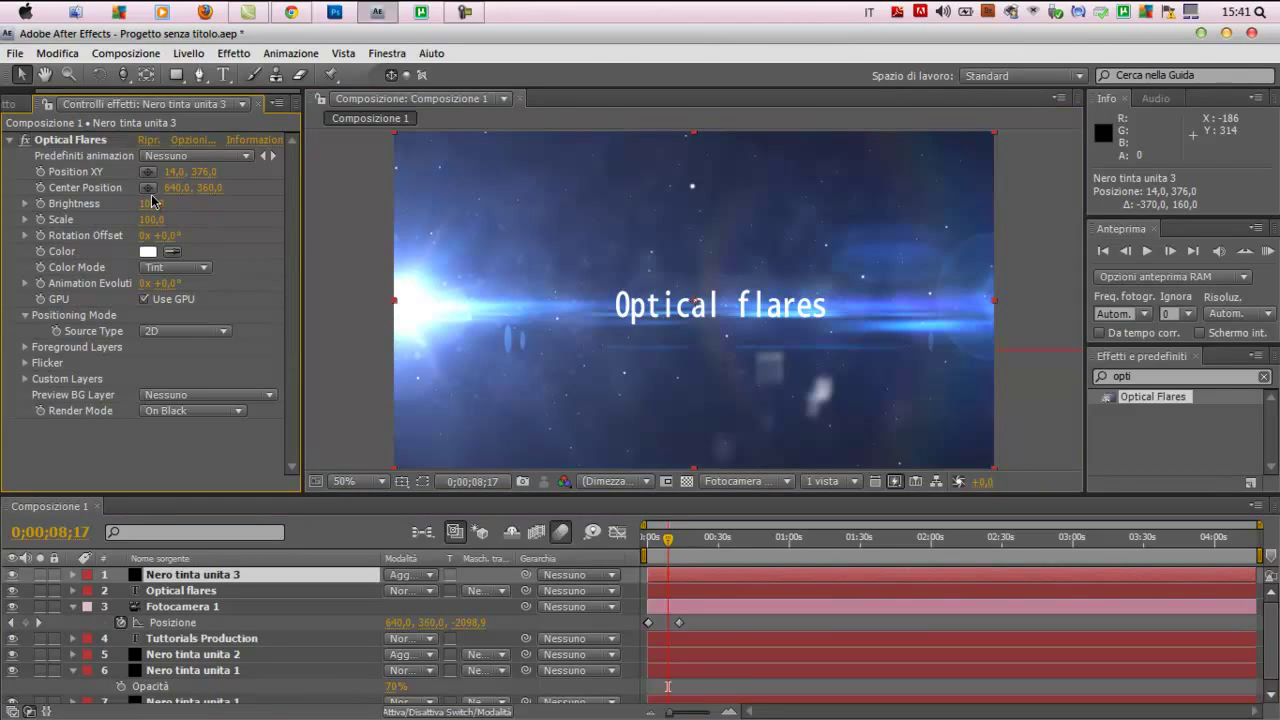
{"action": "type", "text": "0"}
{"action": "key", "text": "Return"}
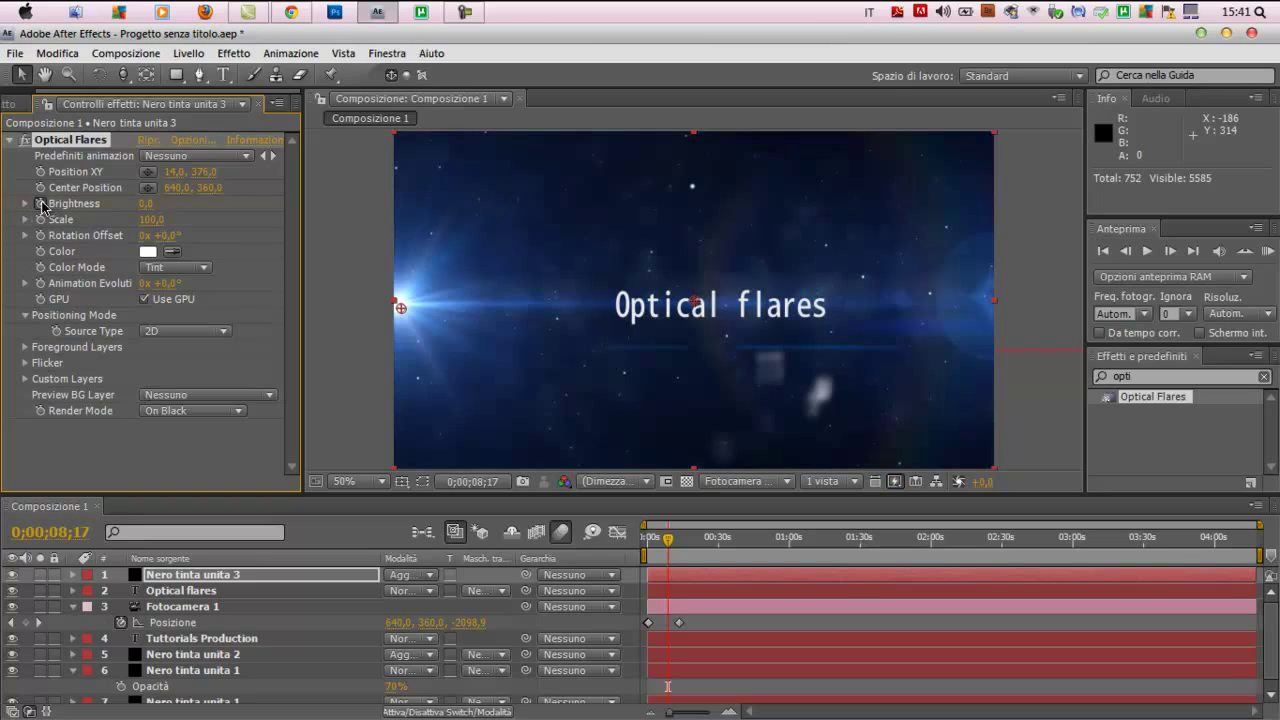
{"action": "left_click_drag", "start_coordinate": [668, 541], "coordinate": [679, 541]}
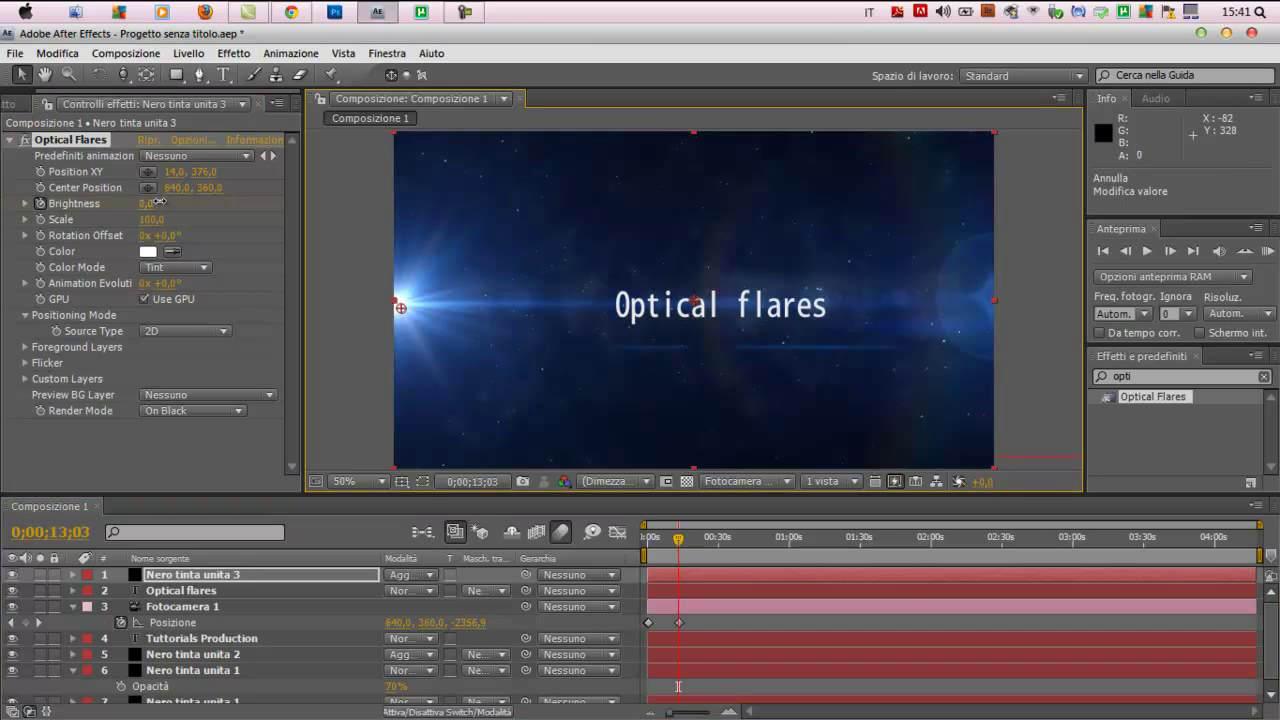
{"action": "mouse_move", "coordinate": [158, 202]}
{"action": "left_mouse_down"}
{"action": "mouse_move", "coordinate": [147, 206]}
{"action": "mouse_move", "coordinate": [168, 206]}
{"action": "left_mouse_up"}
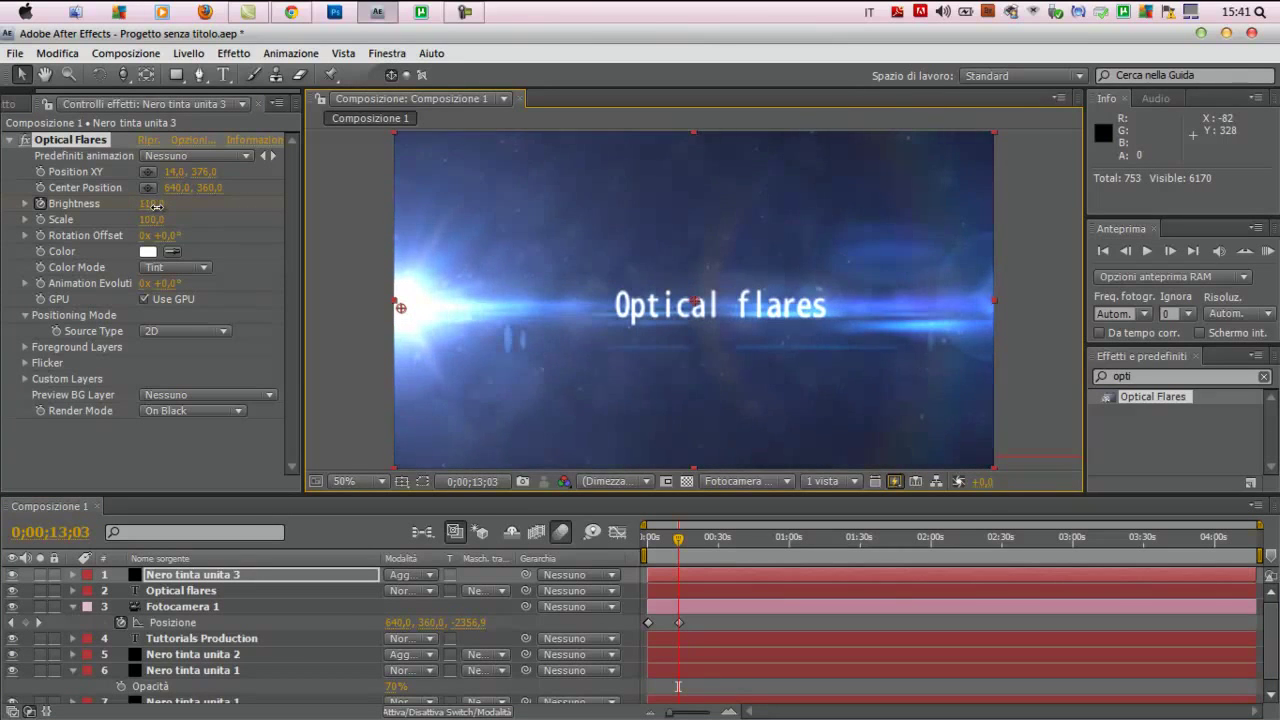
{"action": "left_click_drag", "start_coordinate": [683, 541], "coordinate": [700, 543]}
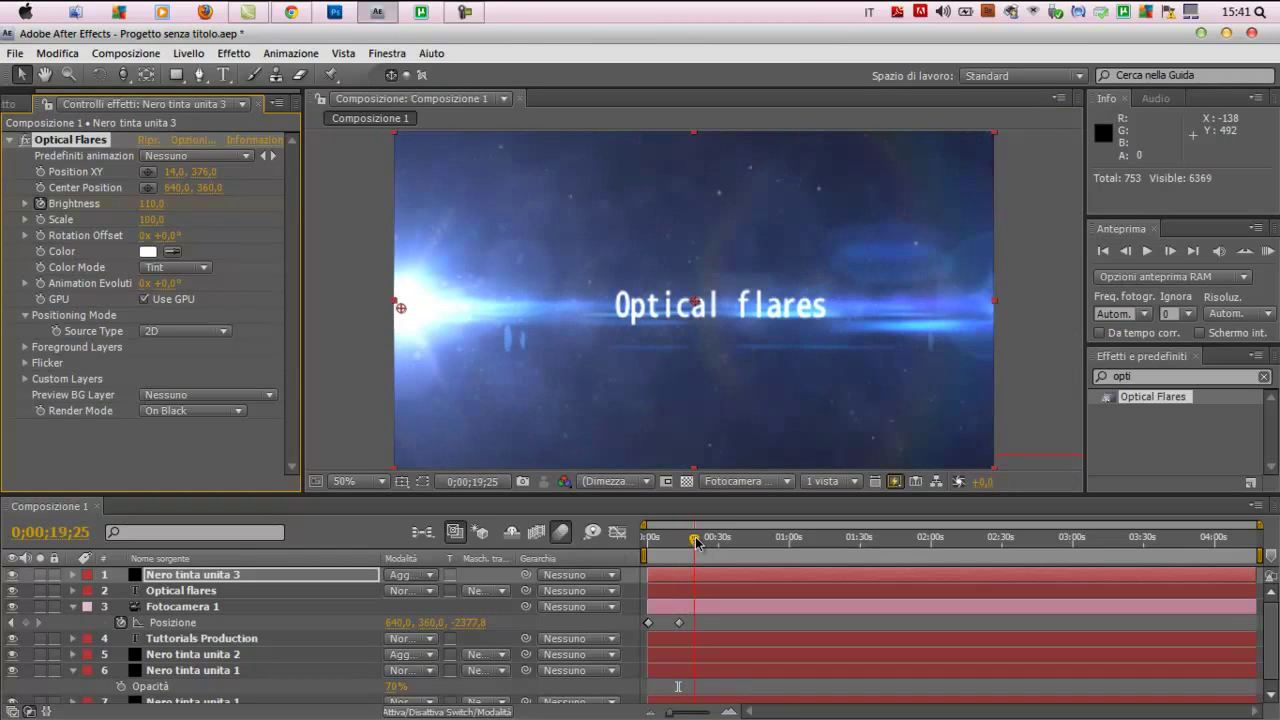
{"action": "left_click_drag", "start_coordinate": [154, 203], "coordinate": [115, 203]}
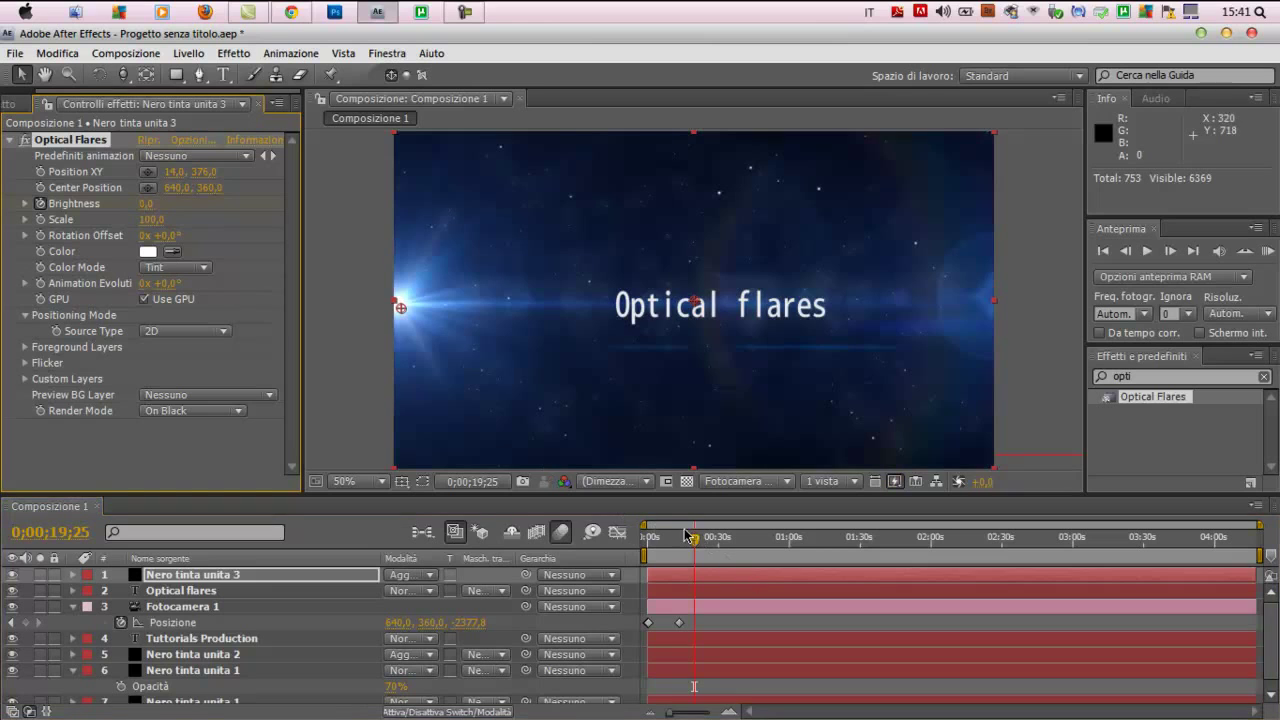
{"action": "left_click_drag", "start_coordinate": [693, 541], "coordinate": [662, 545]}
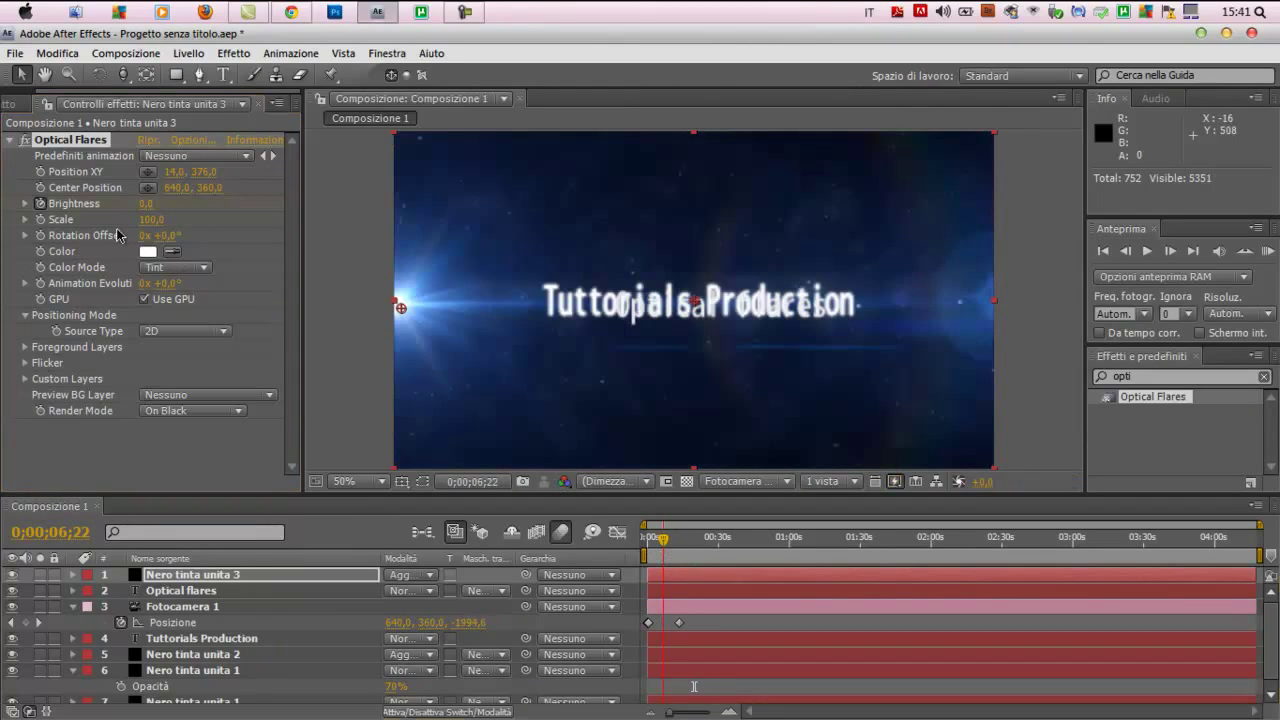
- Keyframe the flare position, moving it from the left edge onto the text at about 11 seconds
{"action": "left_click", "coordinate": [41, 172]}
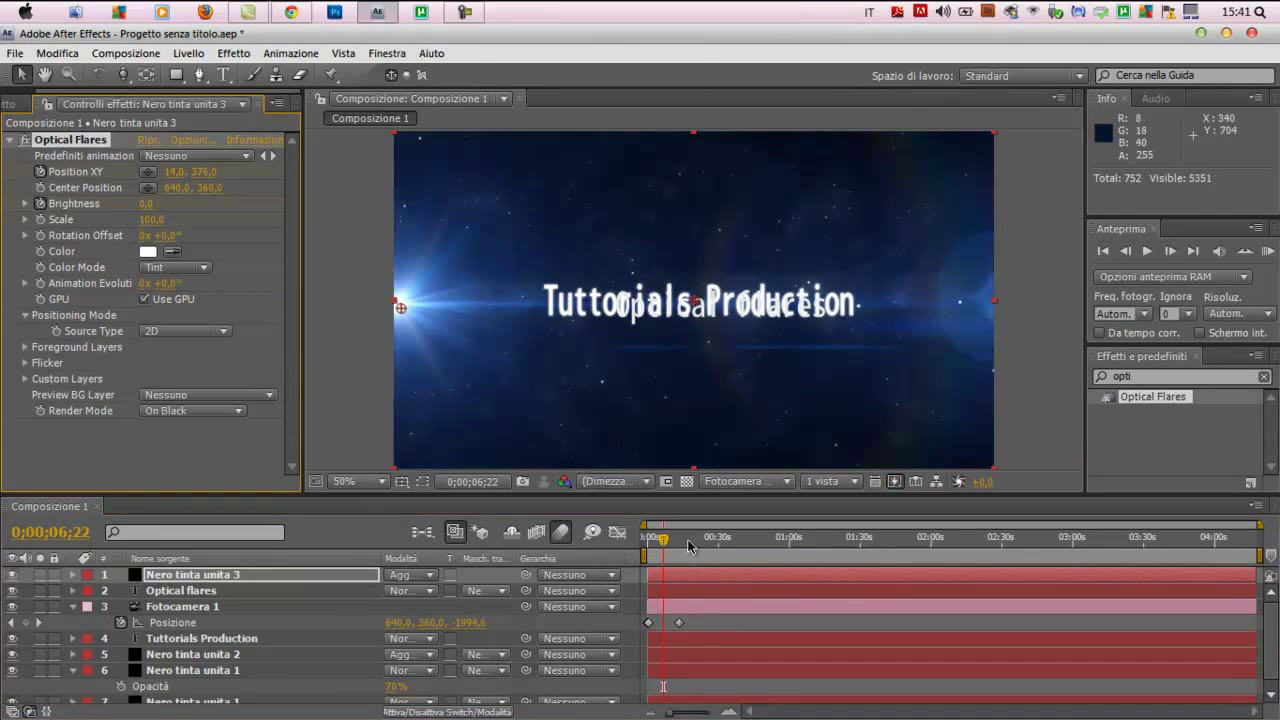
{"action": "left_click_drag", "start_coordinate": [666, 543], "coordinate": [679, 545]}
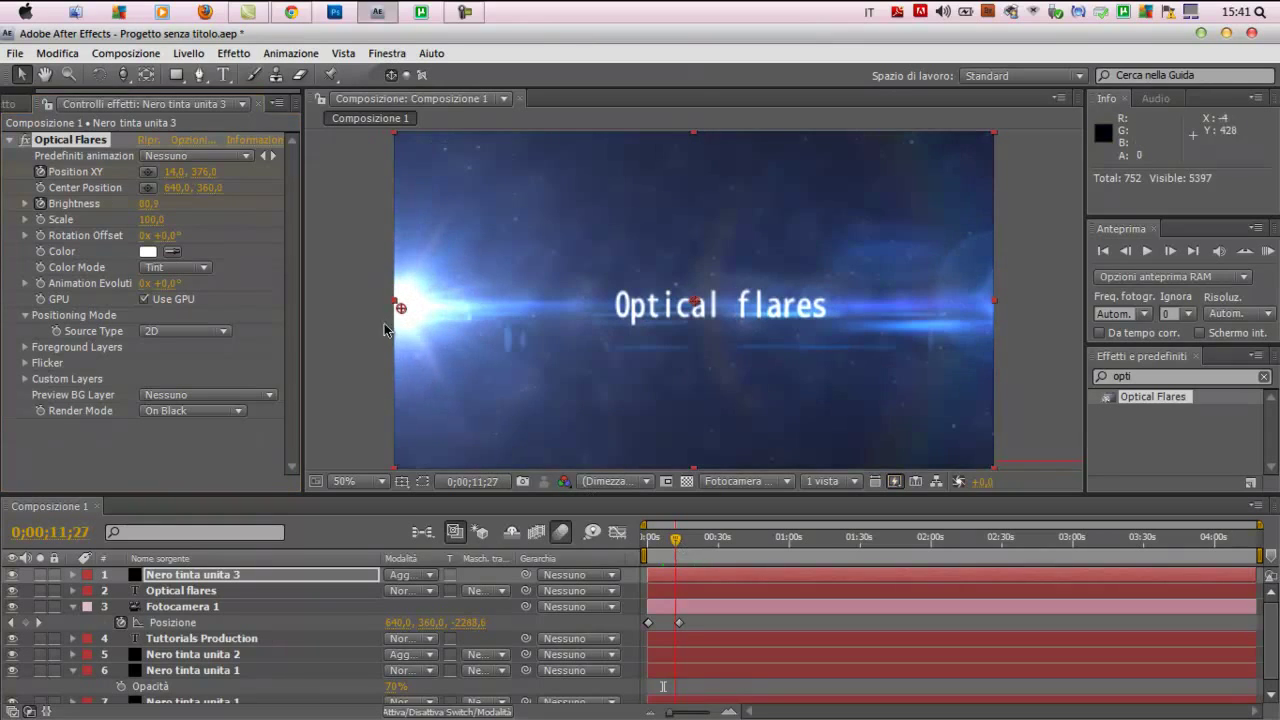
{"action": "mouse_move", "coordinate": [400, 308]}
{"action": "left_mouse_down"}
{"action": "mouse_move", "coordinate": [720, 320]}
{"action": "mouse_move", "coordinate": [710, 311]}
{"action": "left_mouse_up"}
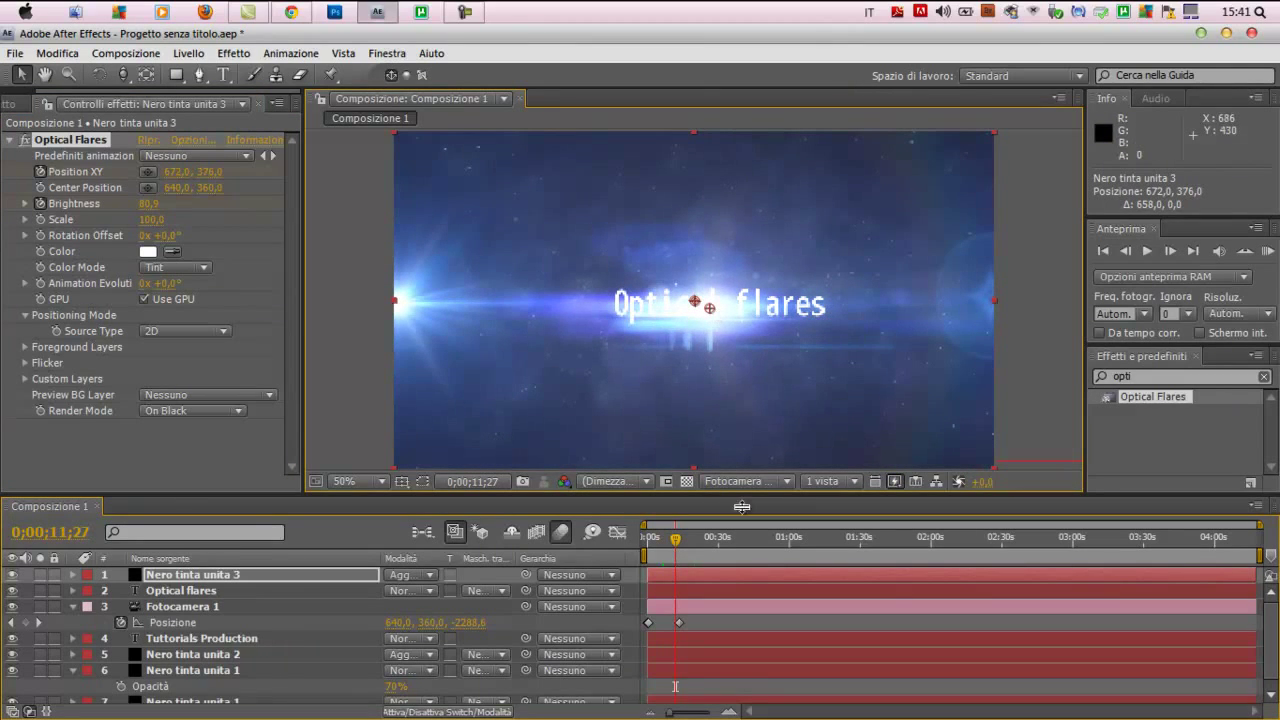
{"action": "key", "text": "KP_0"}
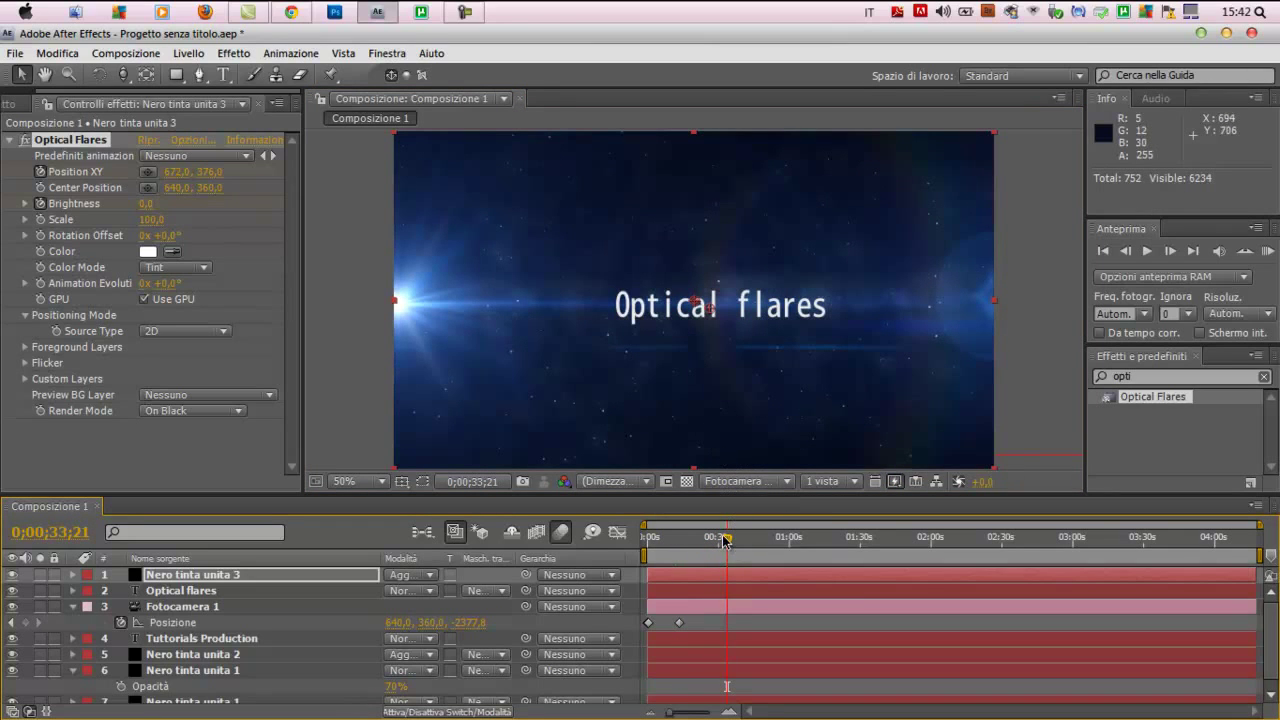
- Add a later position keyframe sending the flare past the right edge, to 1344,0, 362,0
{"action": "left_click_drag", "start_coordinate": [726, 540], "coordinate": [689, 555]}
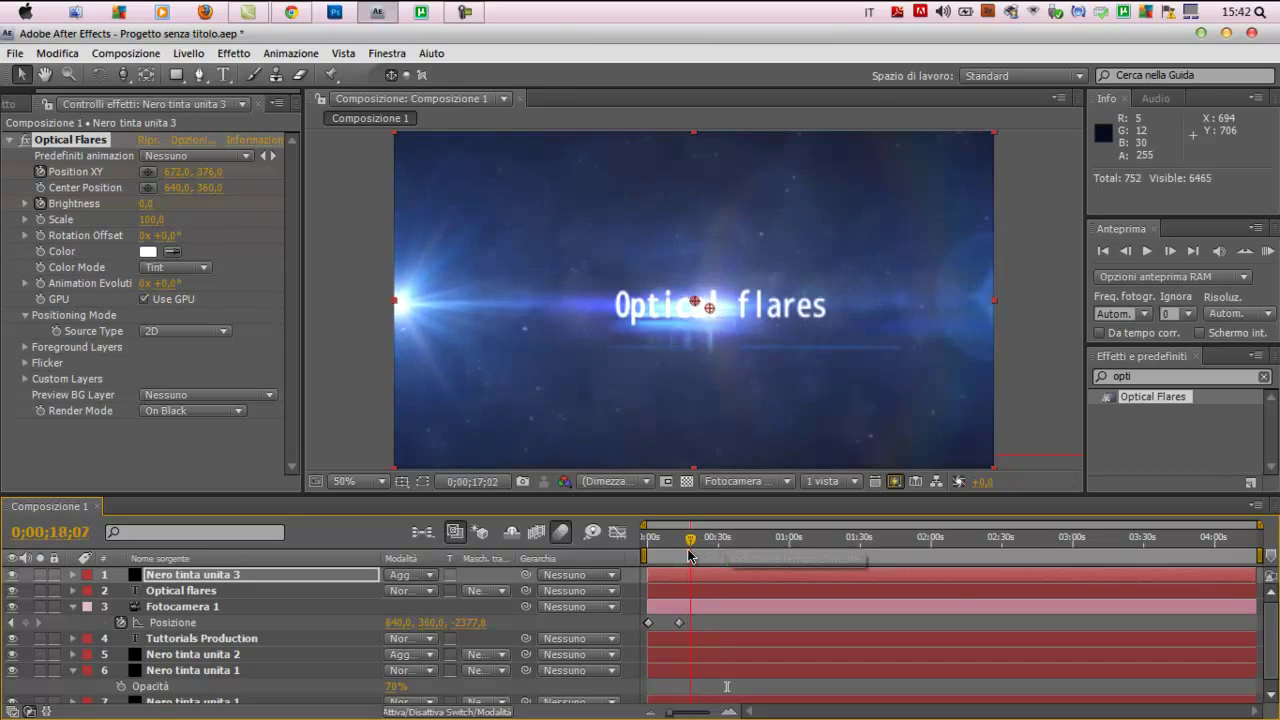
{"action": "left_click_drag", "start_coordinate": [709, 314], "coordinate": [1023, 306]}
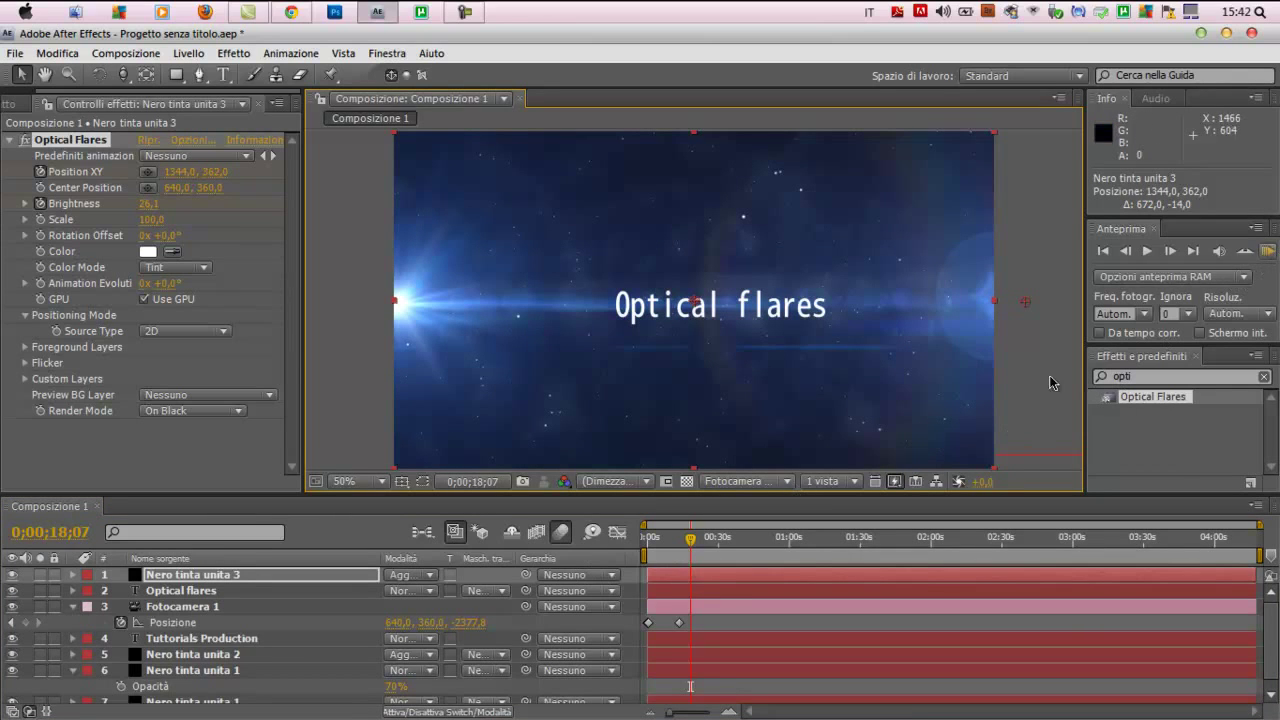
{"action": "mouse_move", "coordinate": [690, 540]}
{"action": "left_mouse_down"}
{"action": "mouse_move", "coordinate": [658, 543]}
{"action": "mouse_move", "coordinate": [672, 550]}
{"action": "left_mouse_up"}
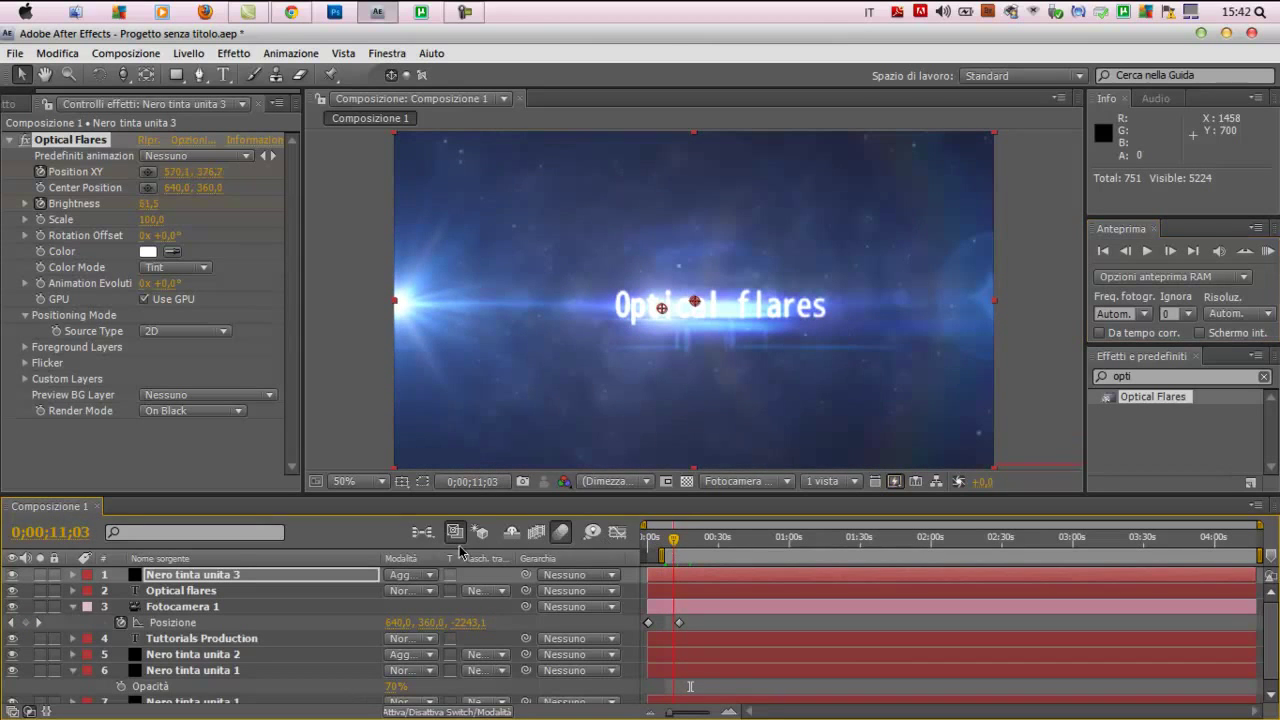
{"action": "left_click", "coordinate": [250, 590]}
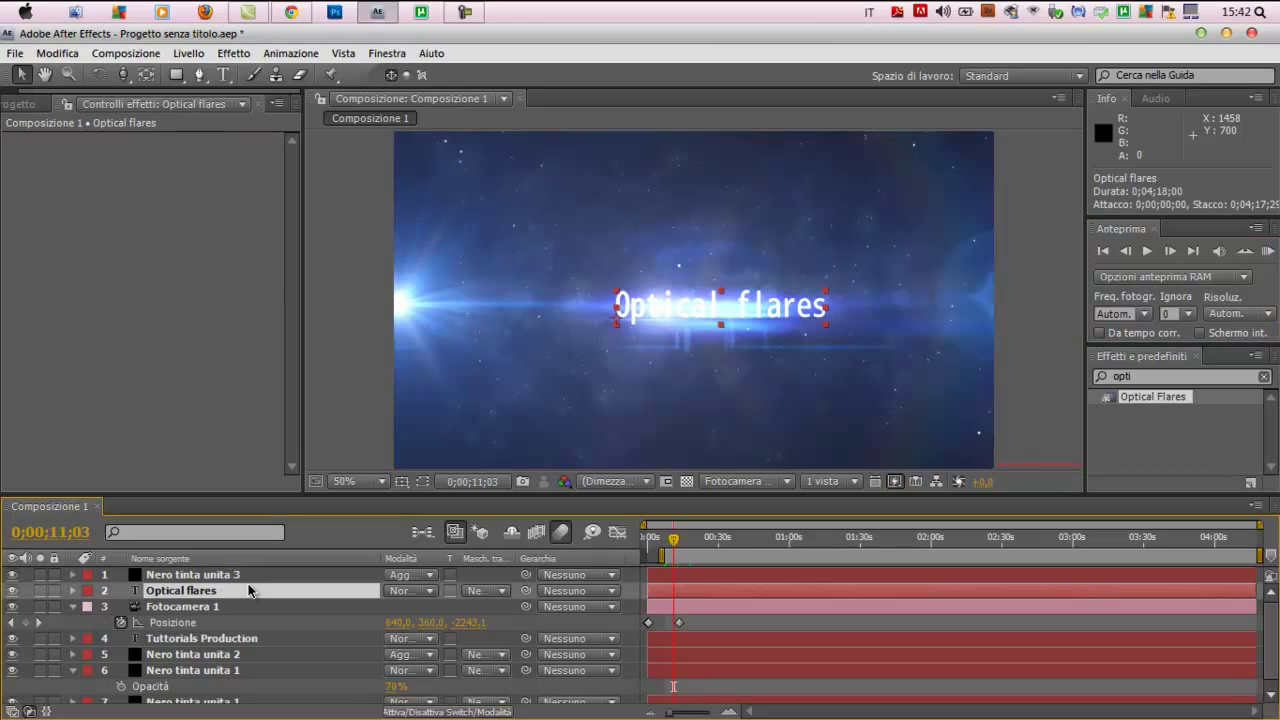
- Reveal the Optical flares layer's Opacity and apply the Bagliore glow to it
{"action": "key", "text": "t"}
{"action": "type", "text": "bagli"}
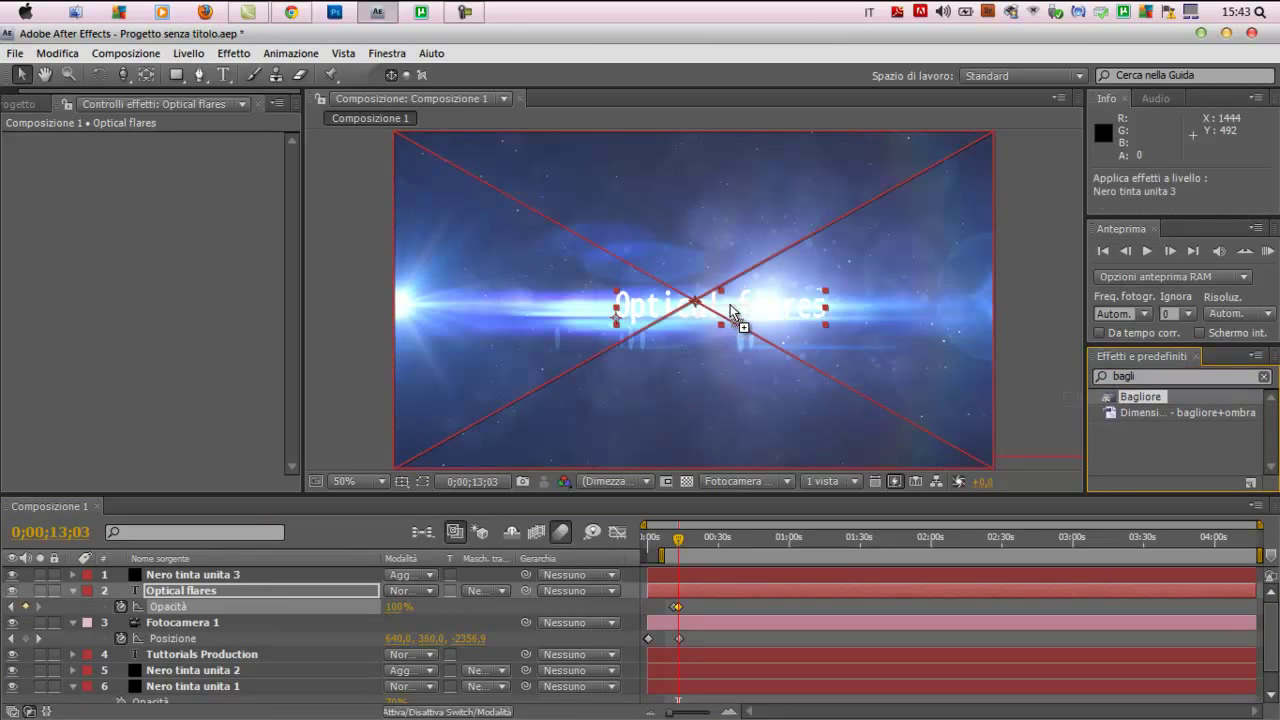
{"action": "left_click_drag", "start_coordinate": [193, 590], "coordinate": [195, 590]}
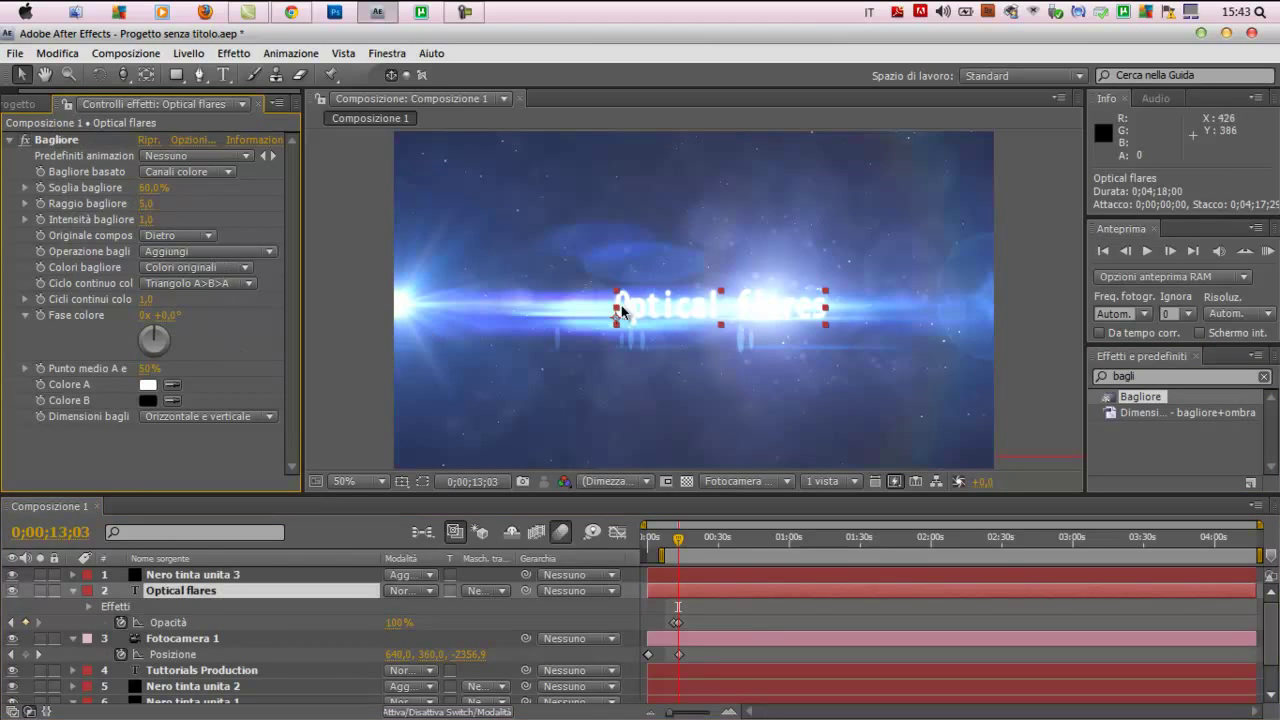
{"action": "key", "text": "KP_0"}
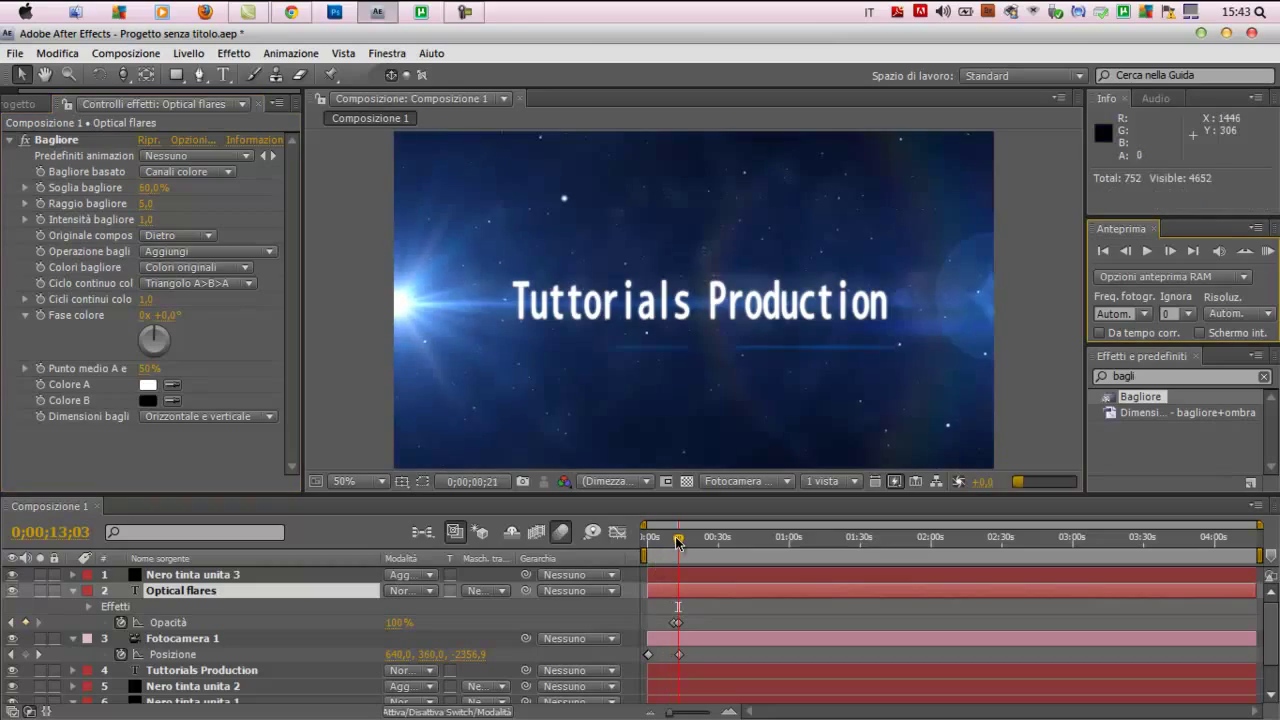